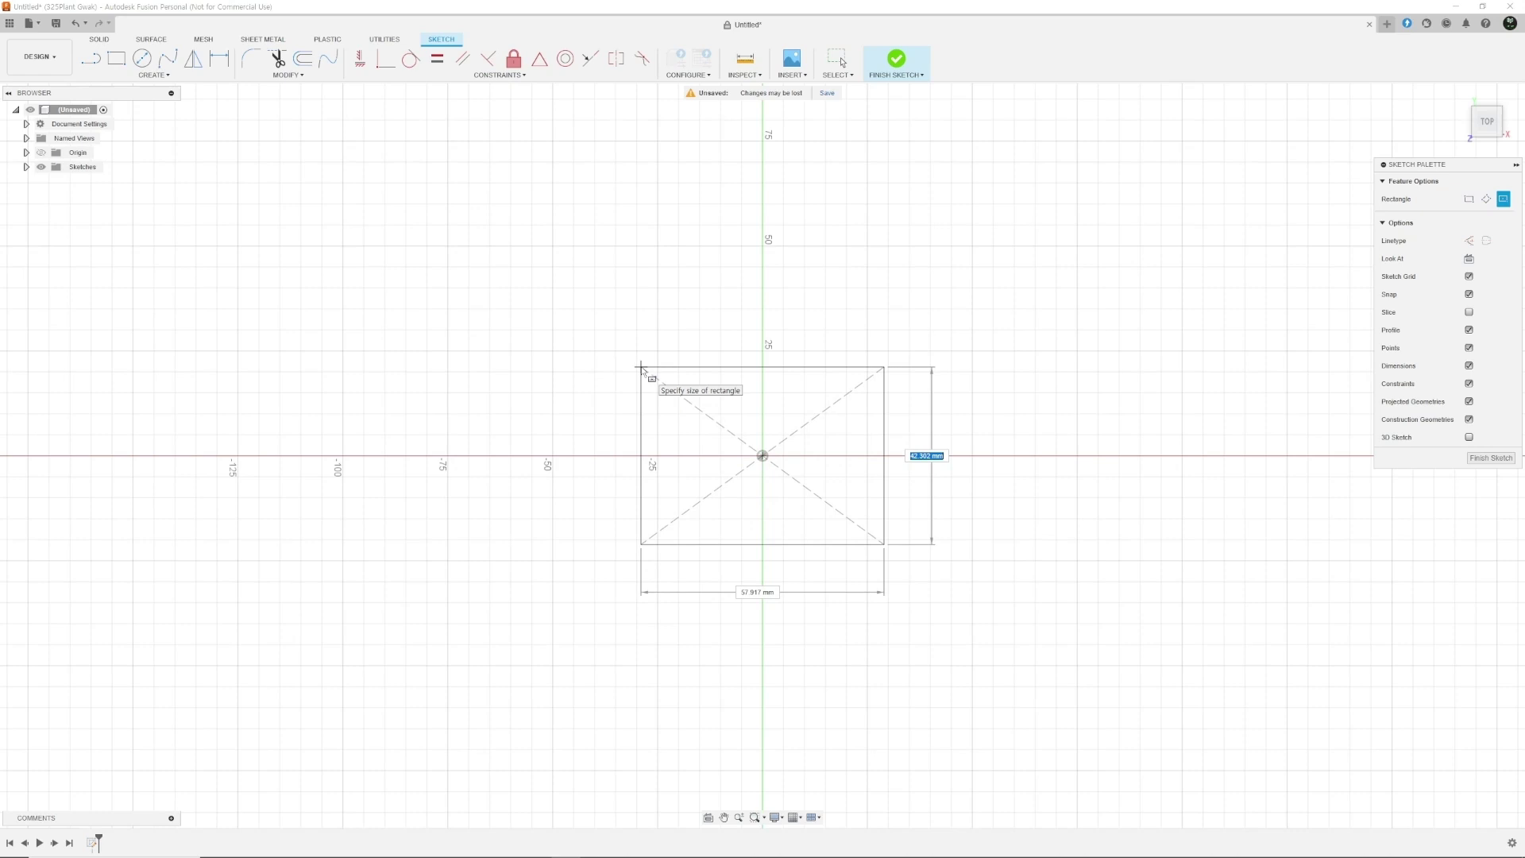
Complete the center rectangle at the origin with a width of 34 mm and a height of 15 mm
type("15")
key("Tab")
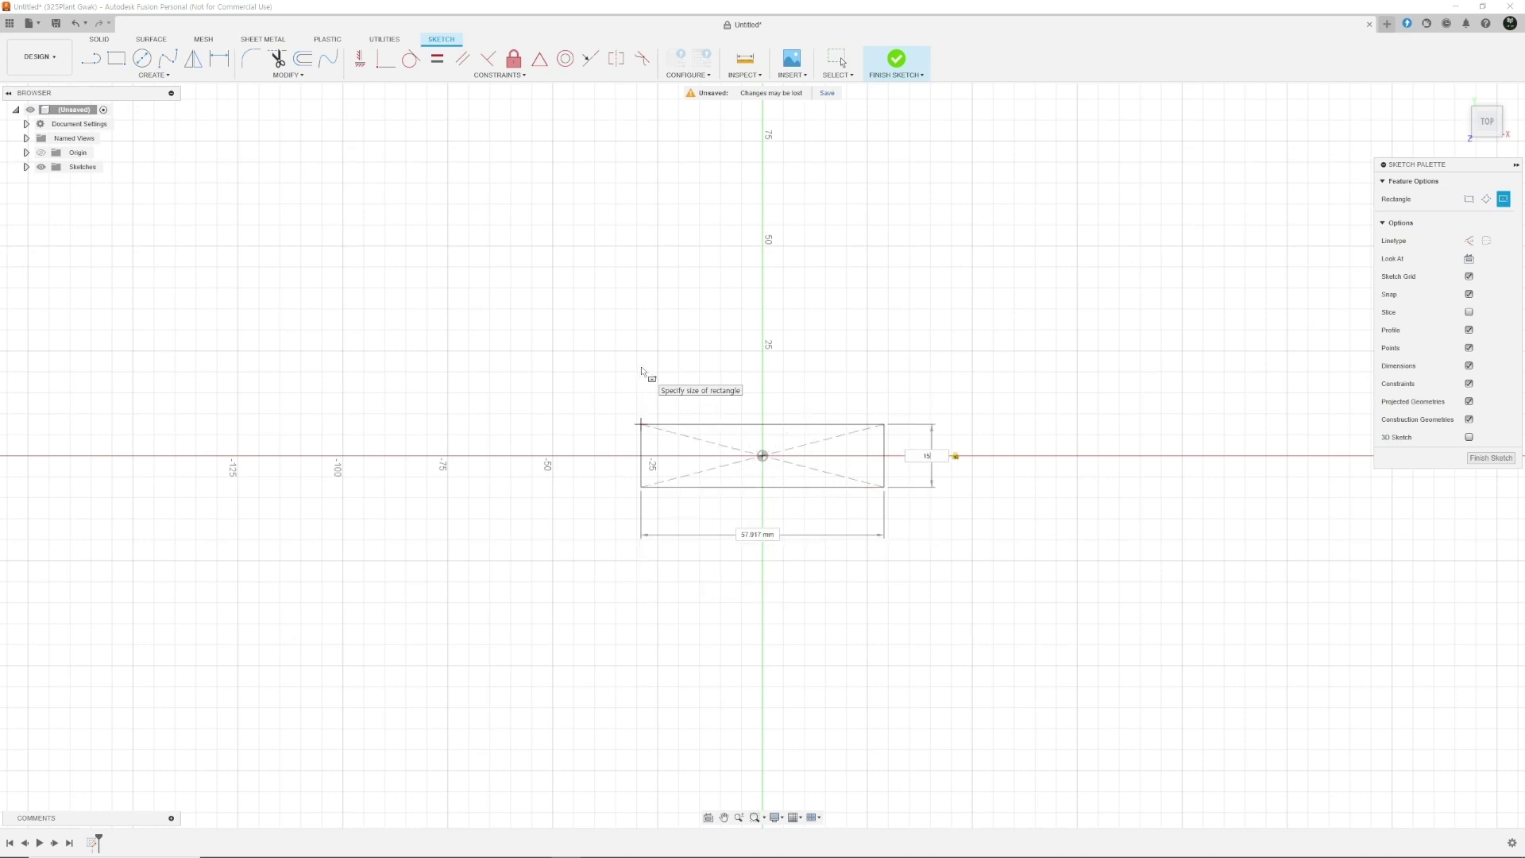
type("34")
key("Return")
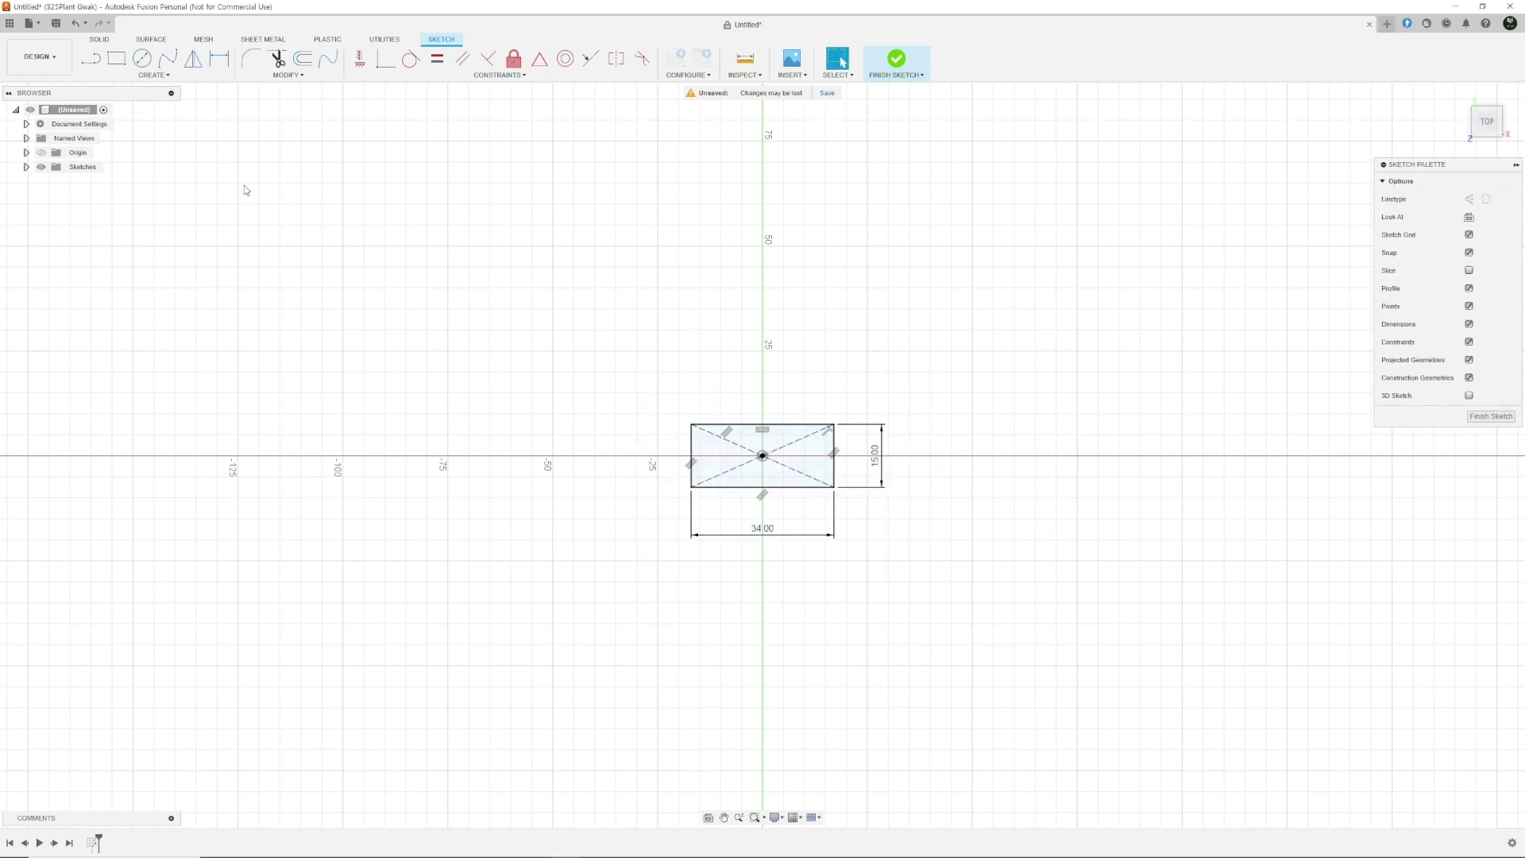
Sketch a second center rectangle 46 mm wide and 25 mm high at the origin, and space out the dimensions around both rectangles
left_click(129, 75)
mouse_move(127, 101)
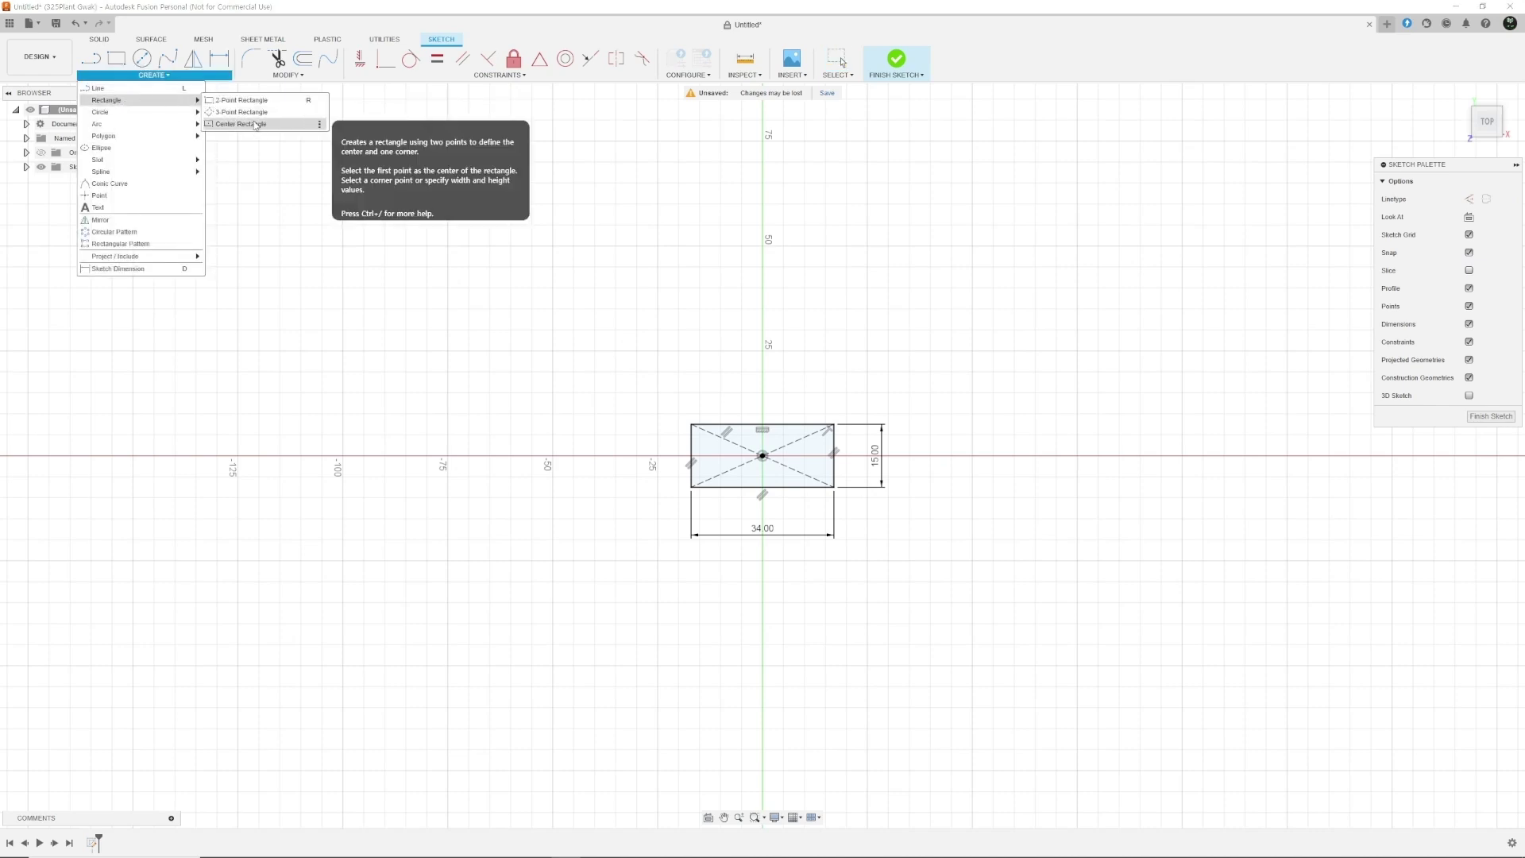
left_click(252, 124)
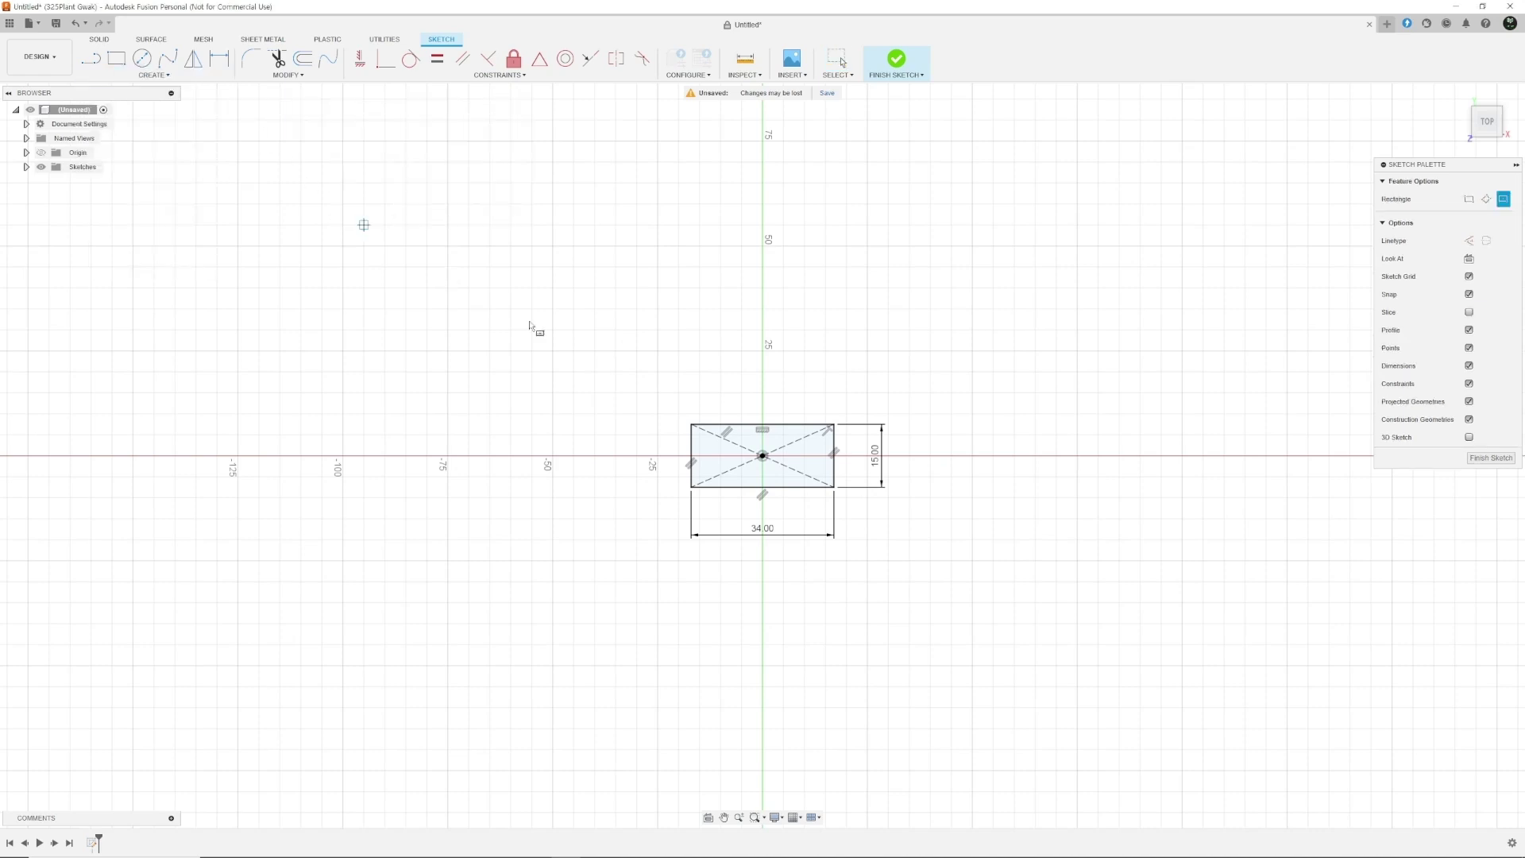
left_click(762, 456)
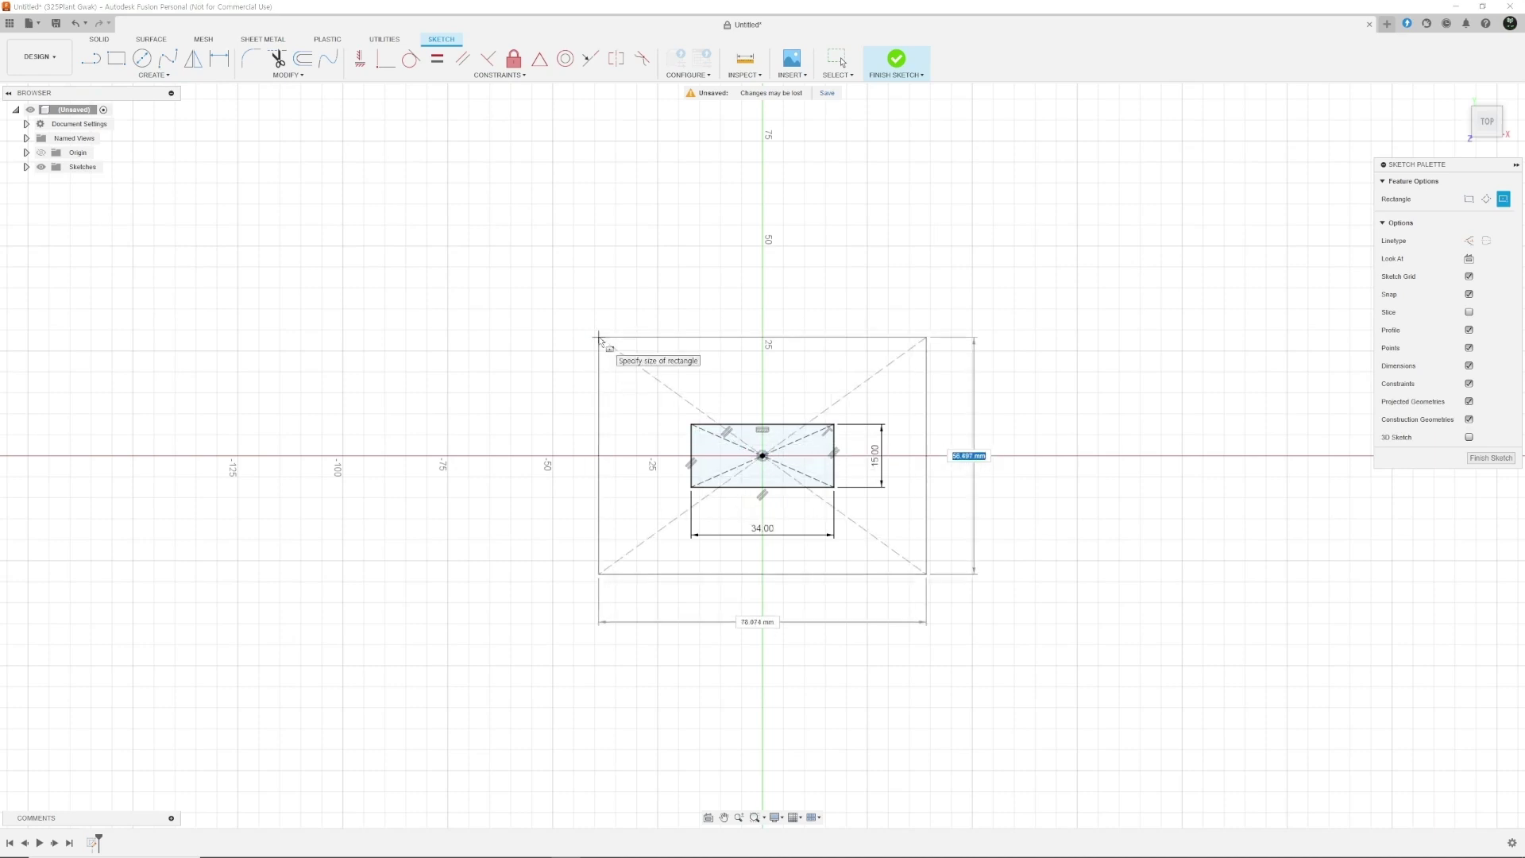
key("Tab")
type("4")
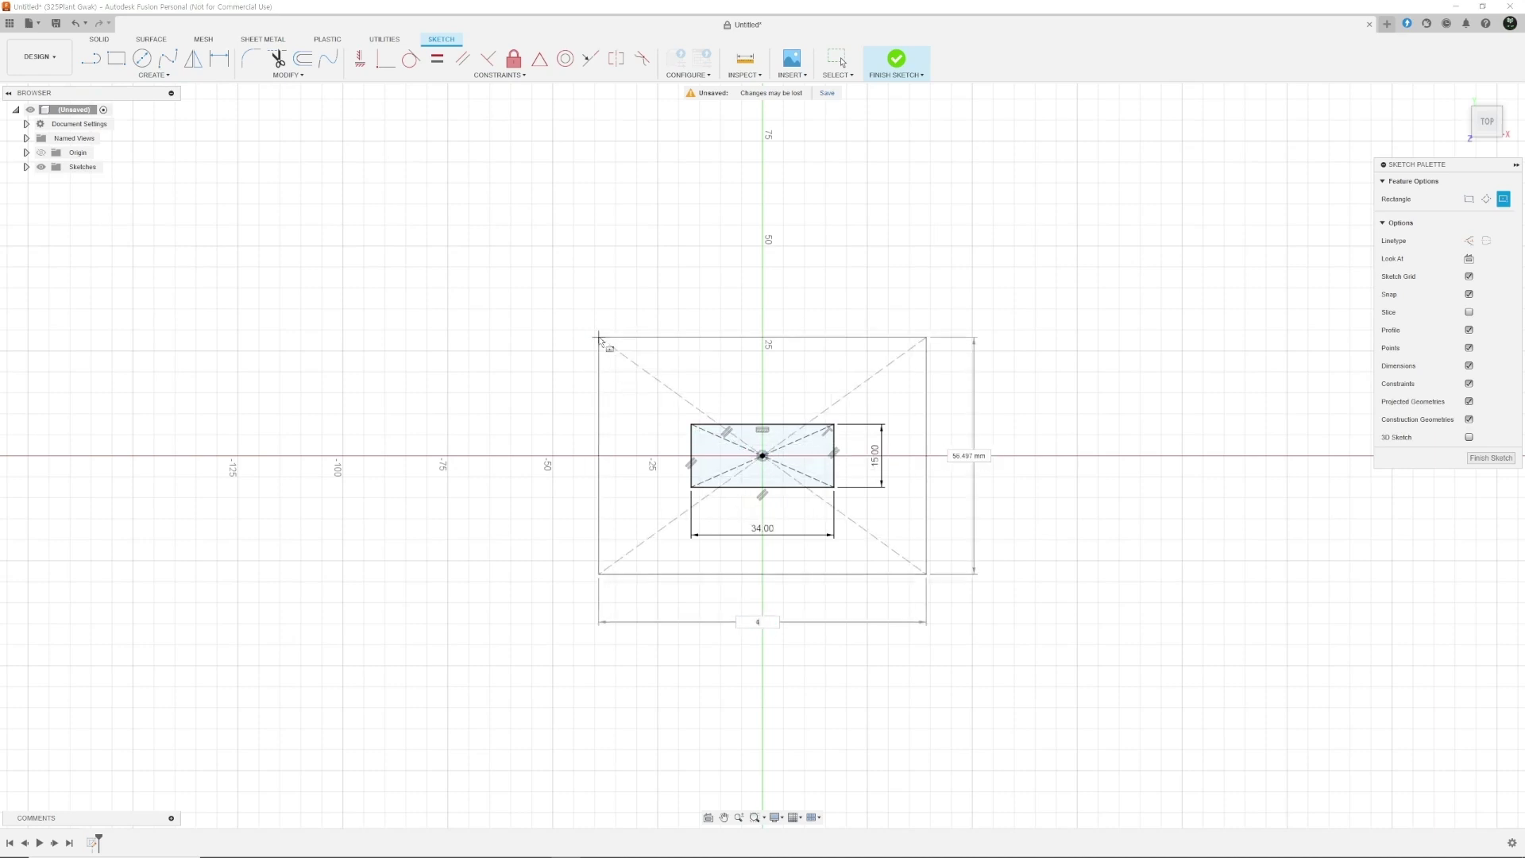
key("Tab")
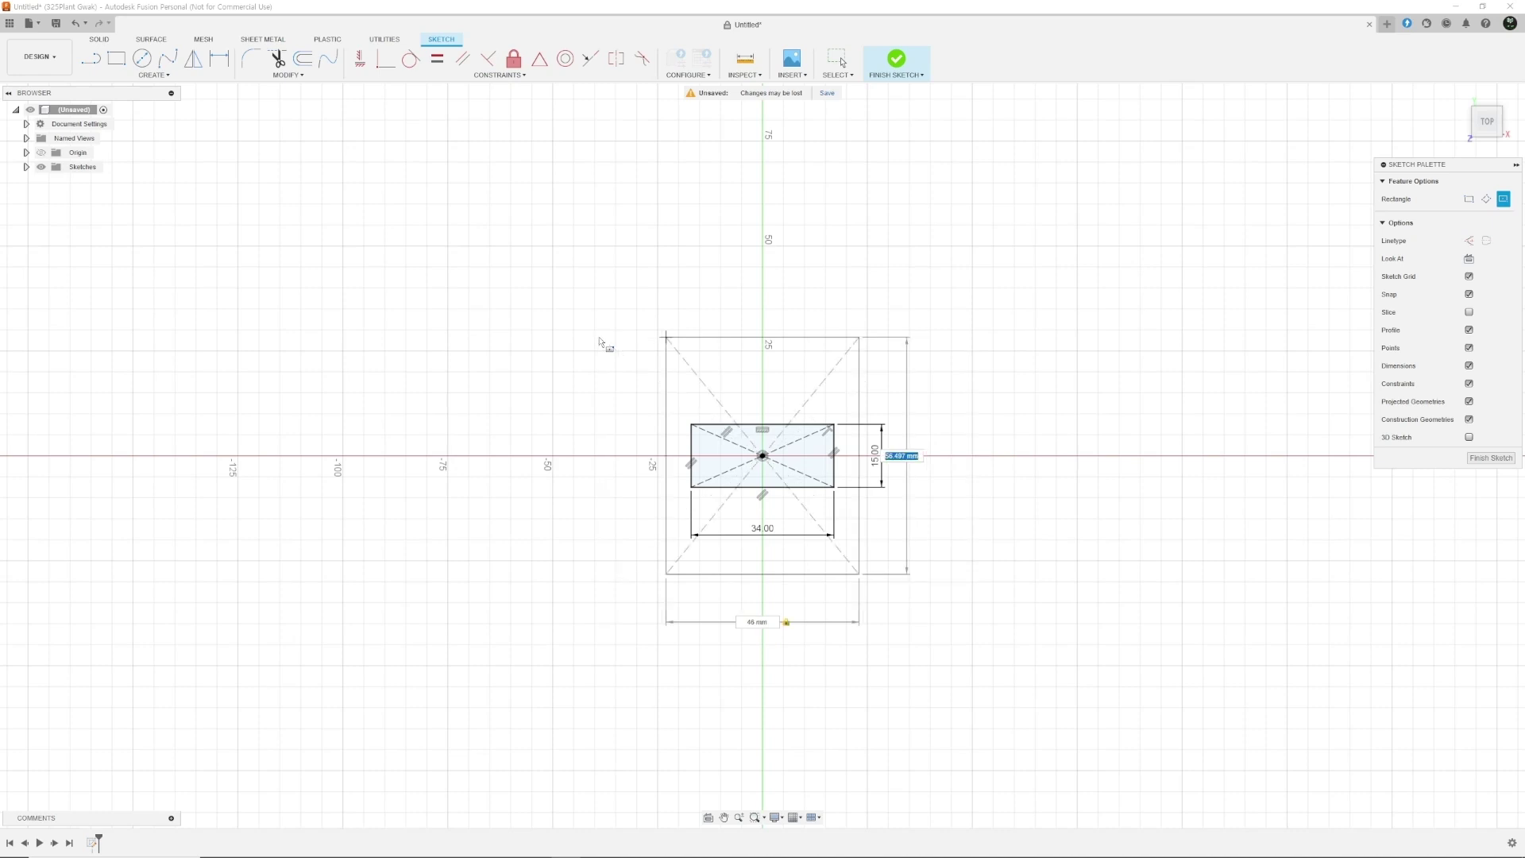
type("25")
key("Return")
key("Escape")
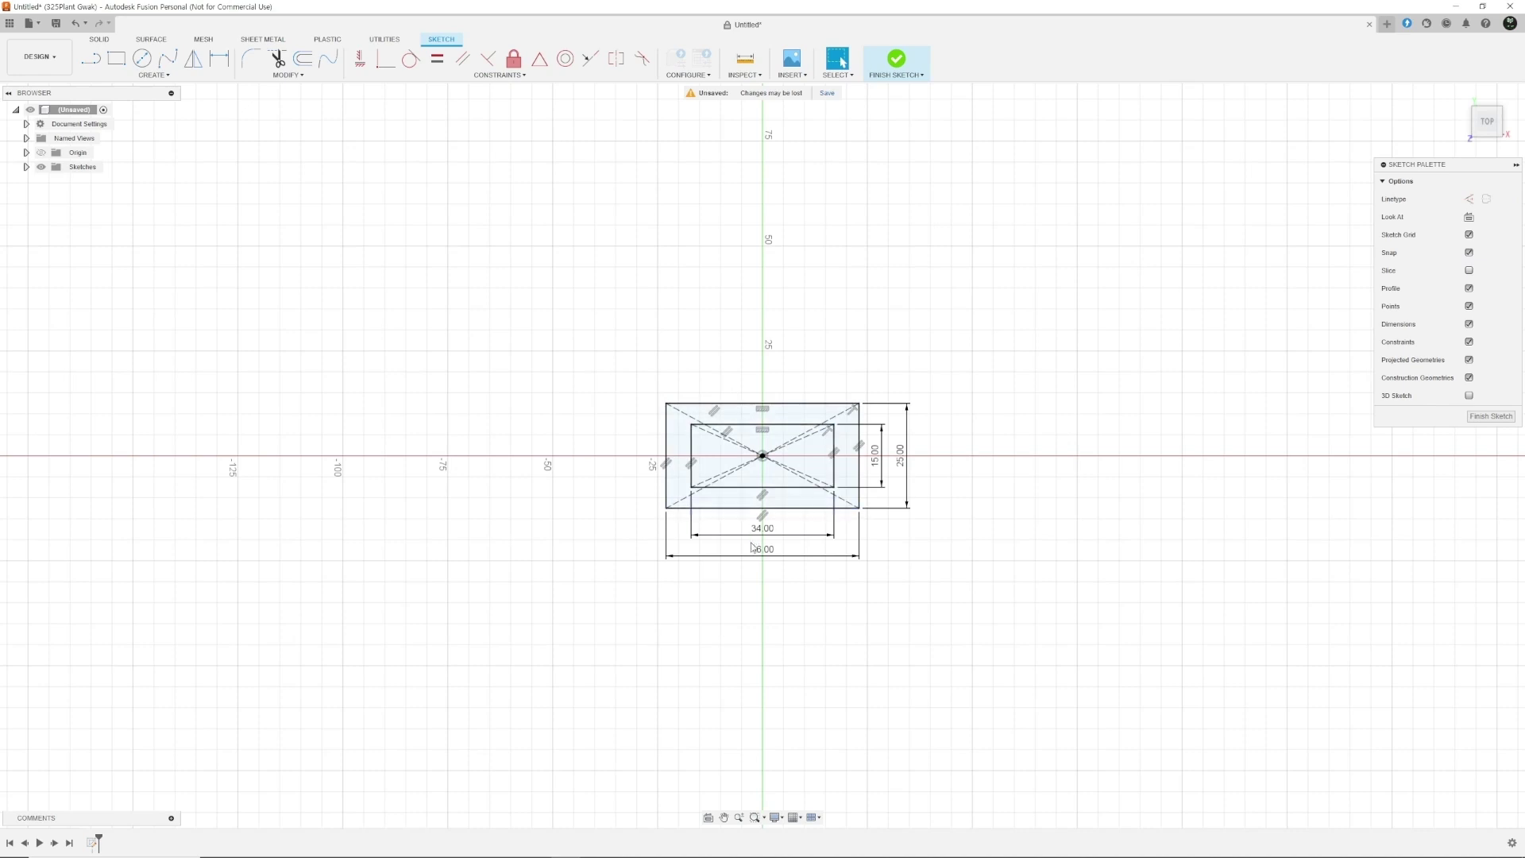
mouse_move(757, 558)
left_mouse_down()
mouse_move(757, 574)
mouse_move(762, 545)
left_mouse_up()
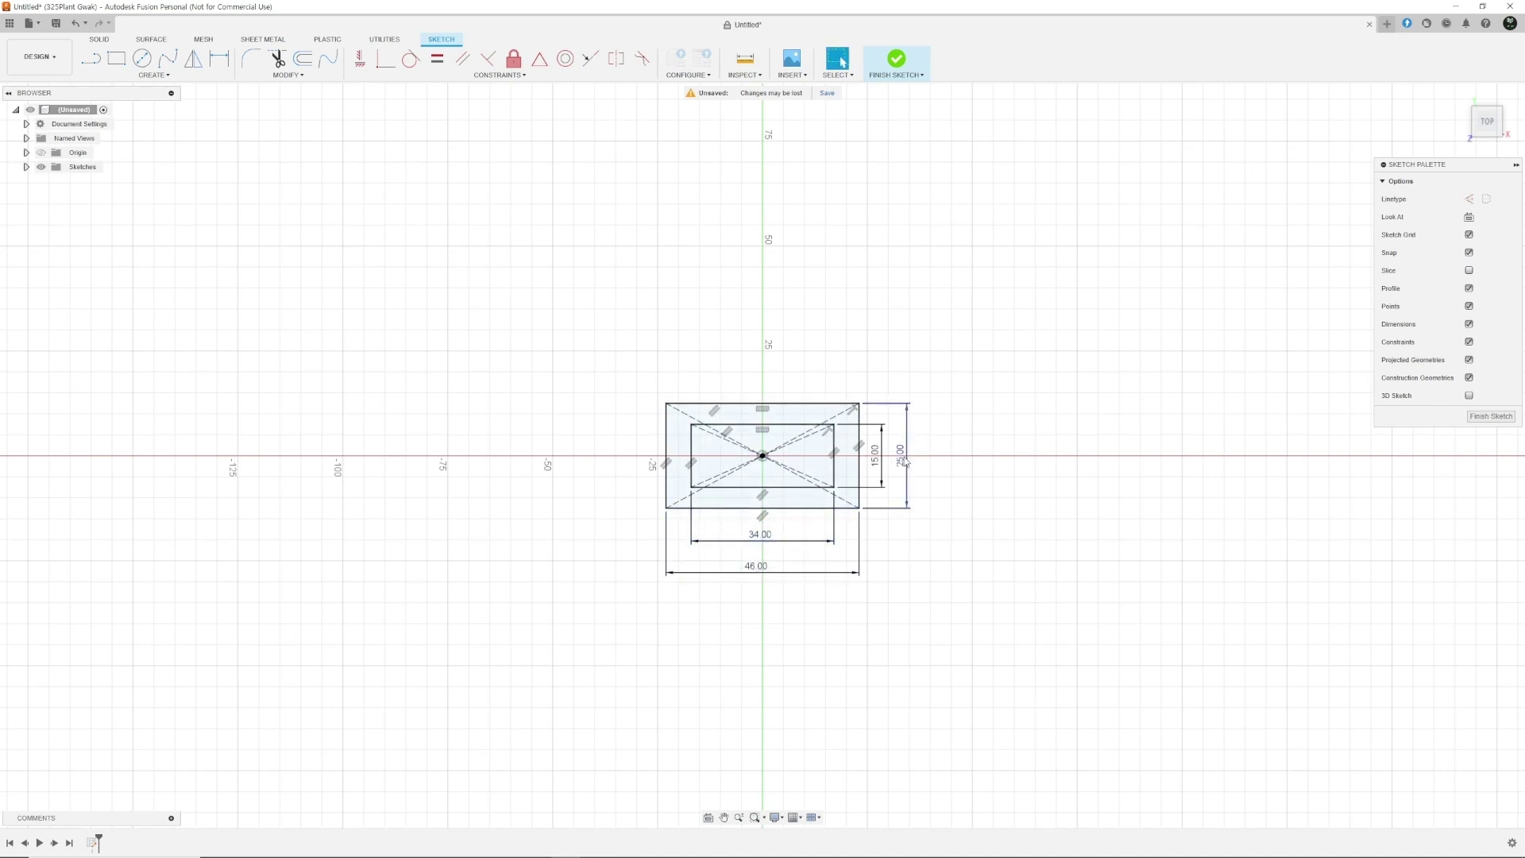
left_click_drag(906, 460, 881, 462)
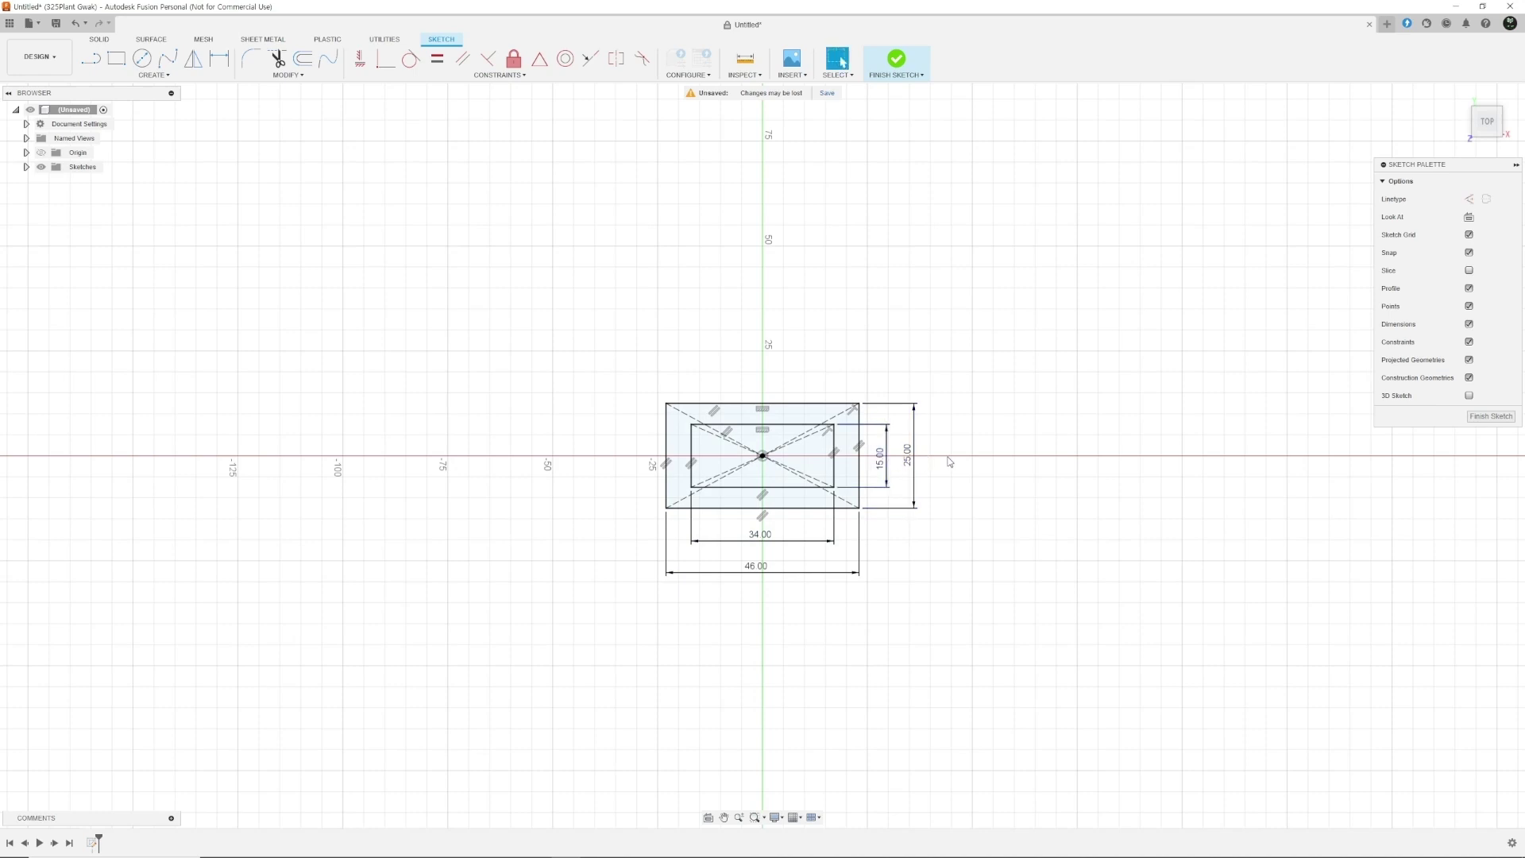
Add a driven dimension for the gap between the upper edges of the two rectangles
key("d")
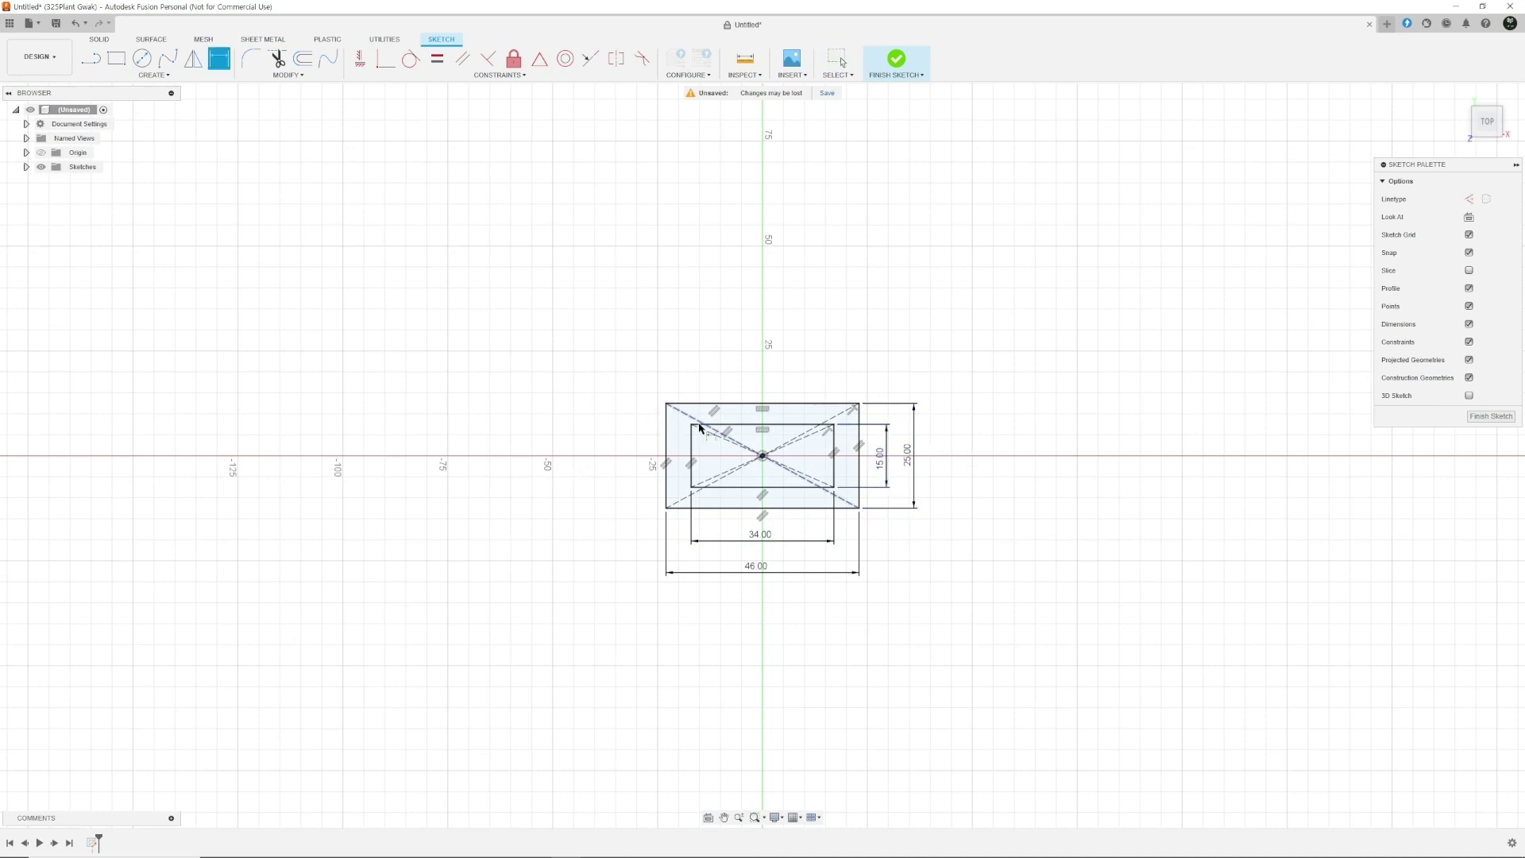
left_click(716, 424)
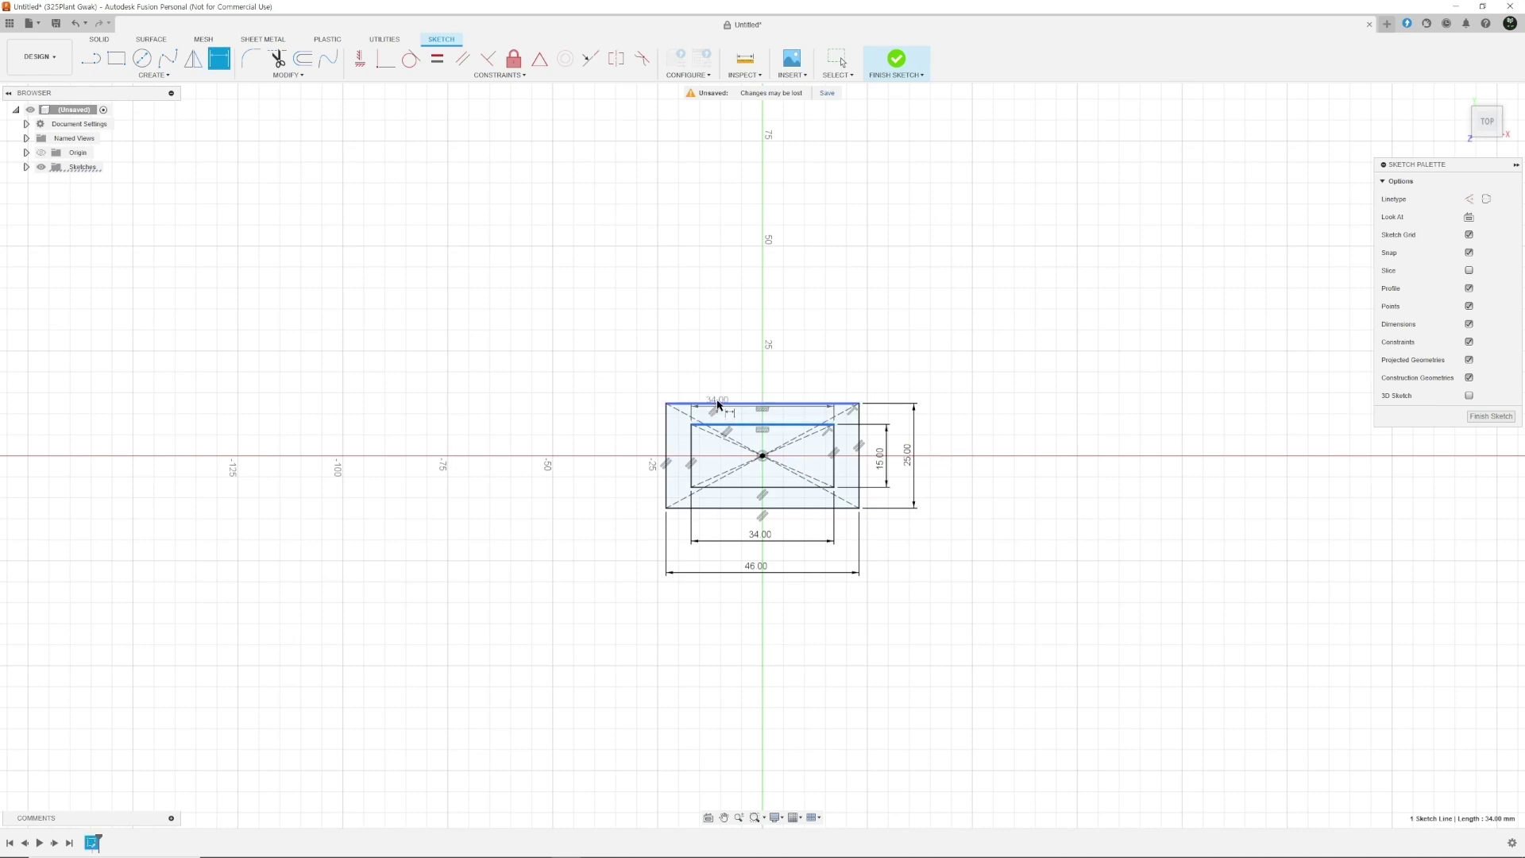
left_click(715, 405)
left_click(644, 416)
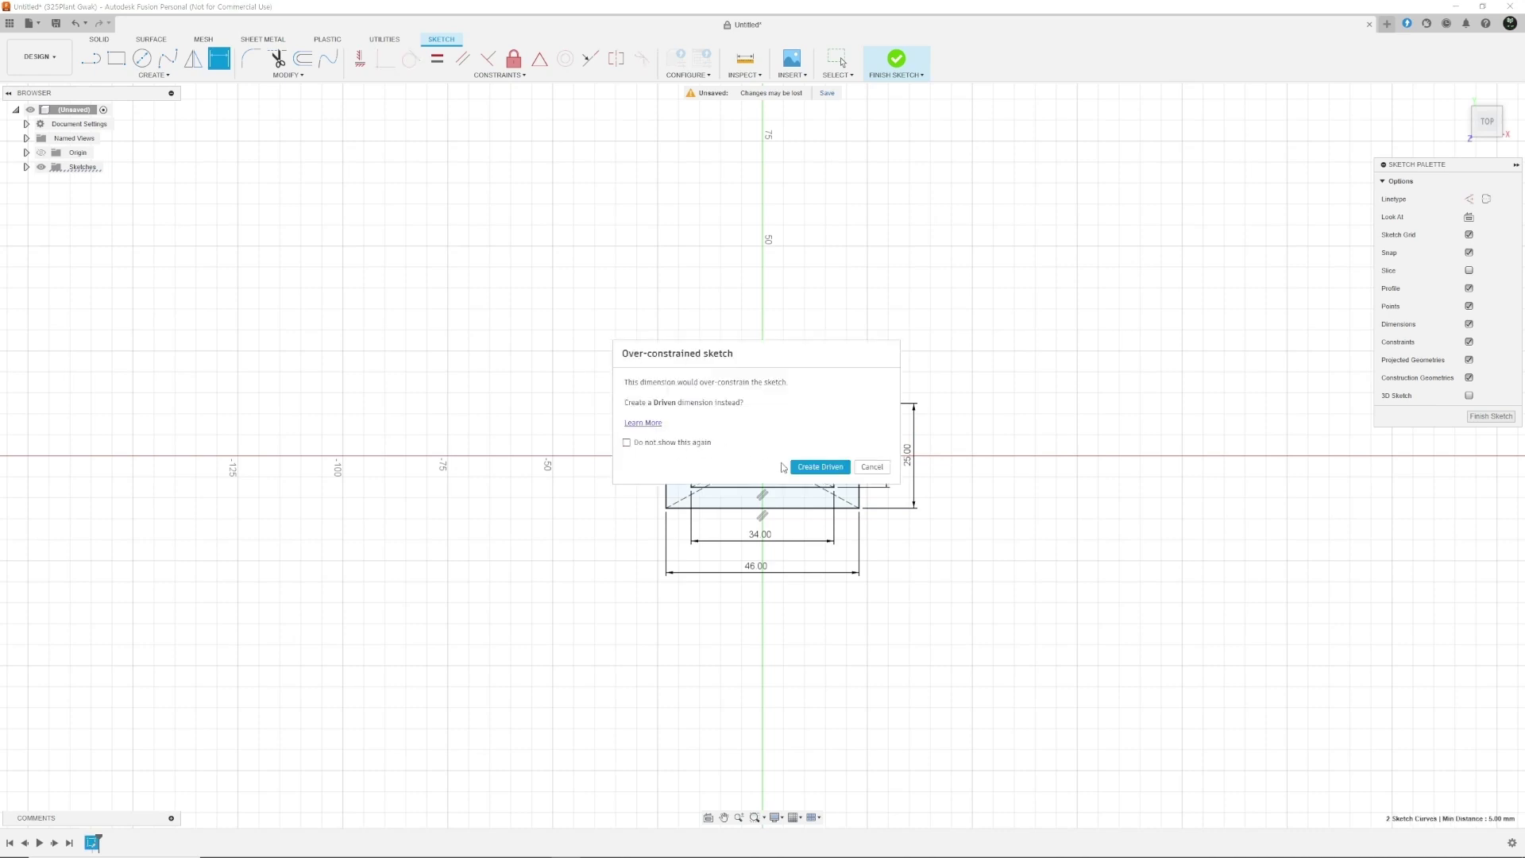
left_click(812, 469)
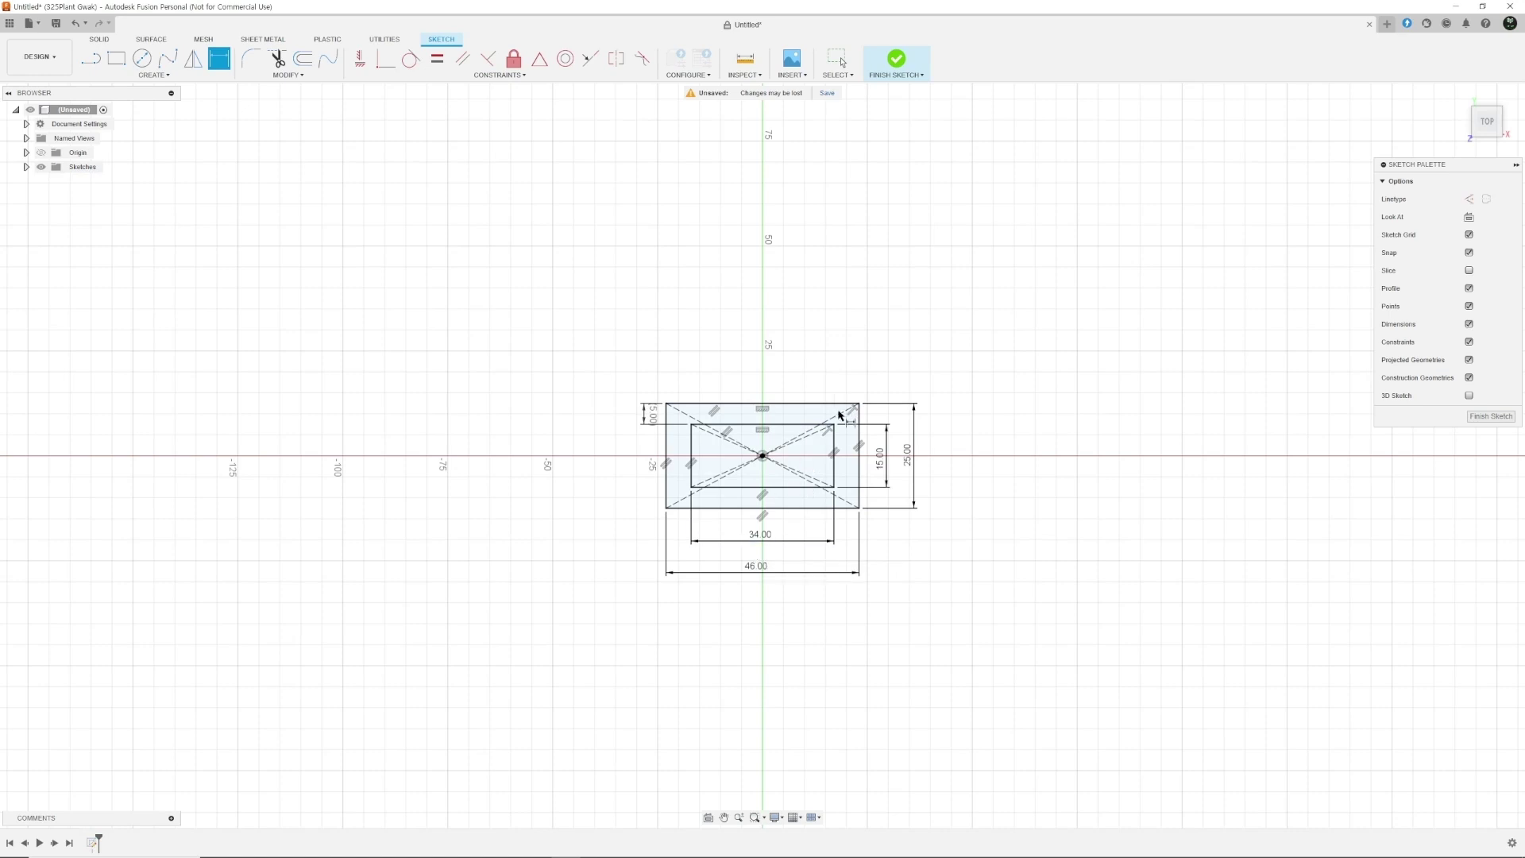
Add a driven dimension for the gap between the right edges of the two rectangles and finish the sketch
left_click(834, 435)
left_click(858, 438)
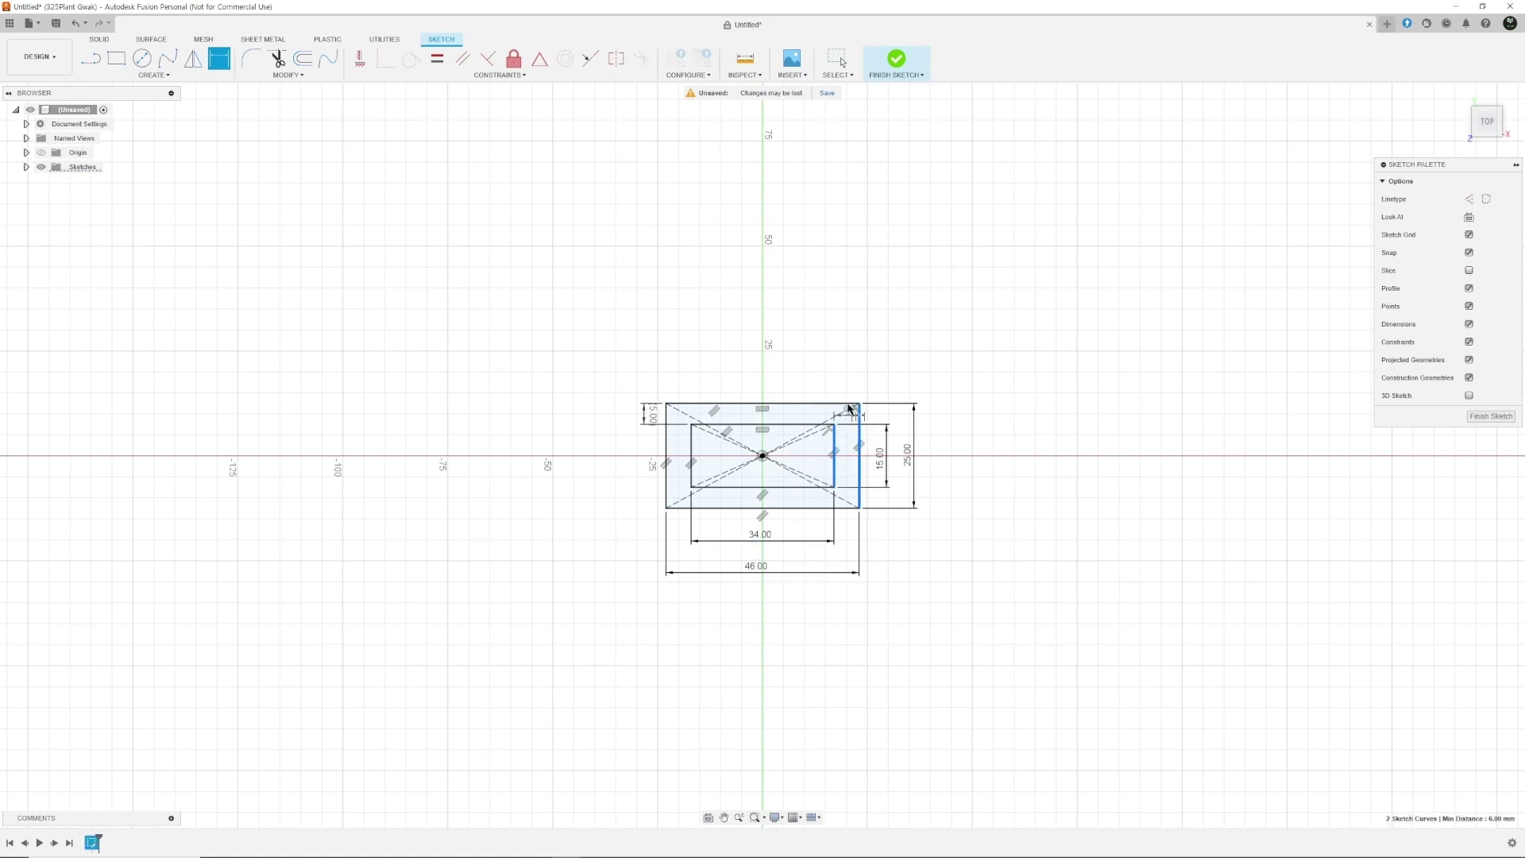
left_click(890, 419)
left_click(820, 467)
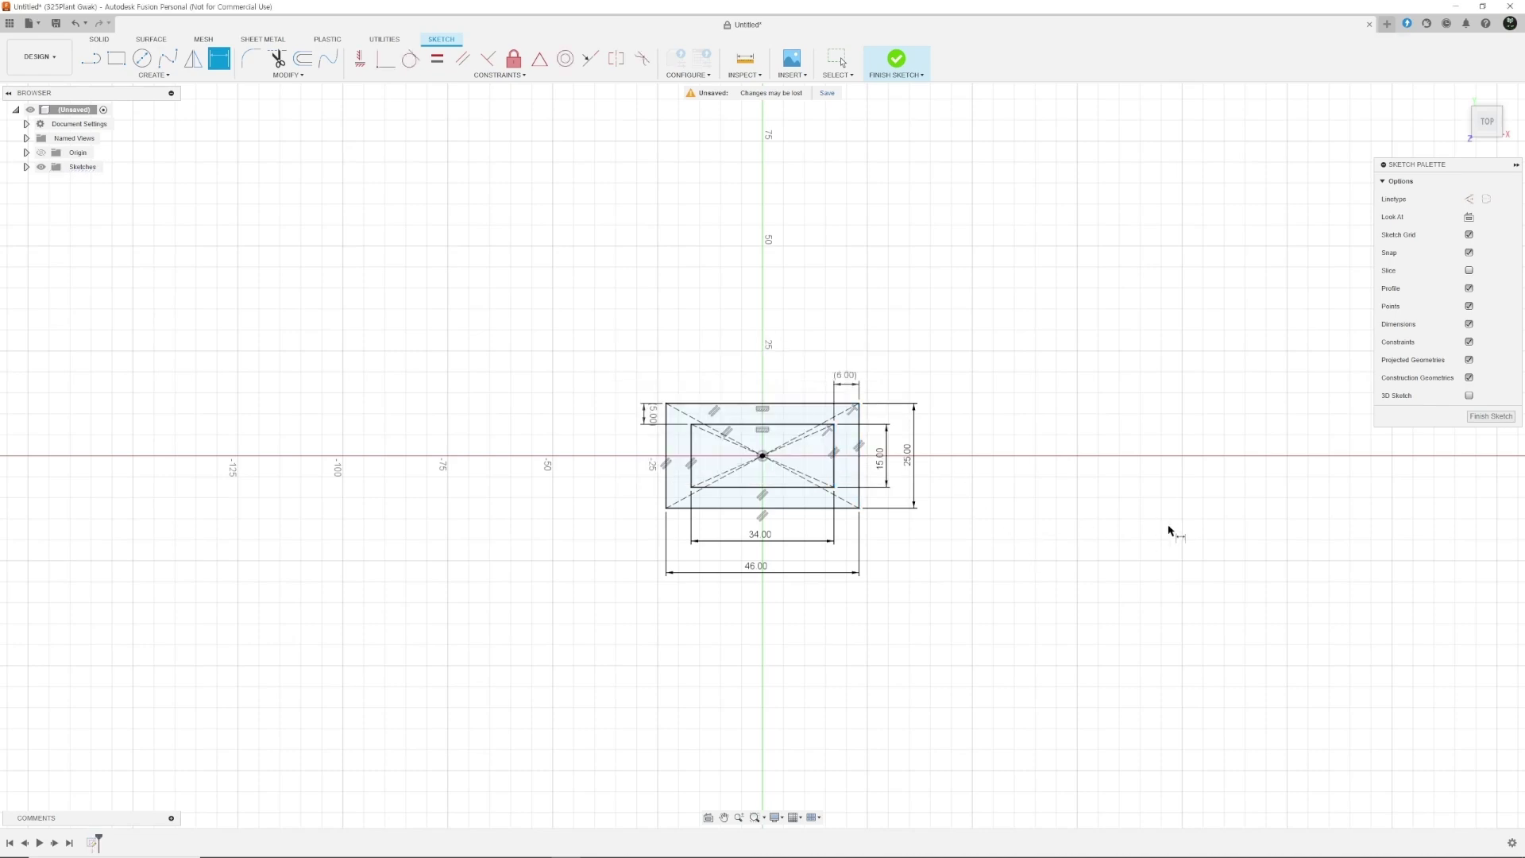
left_click(1489, 415)
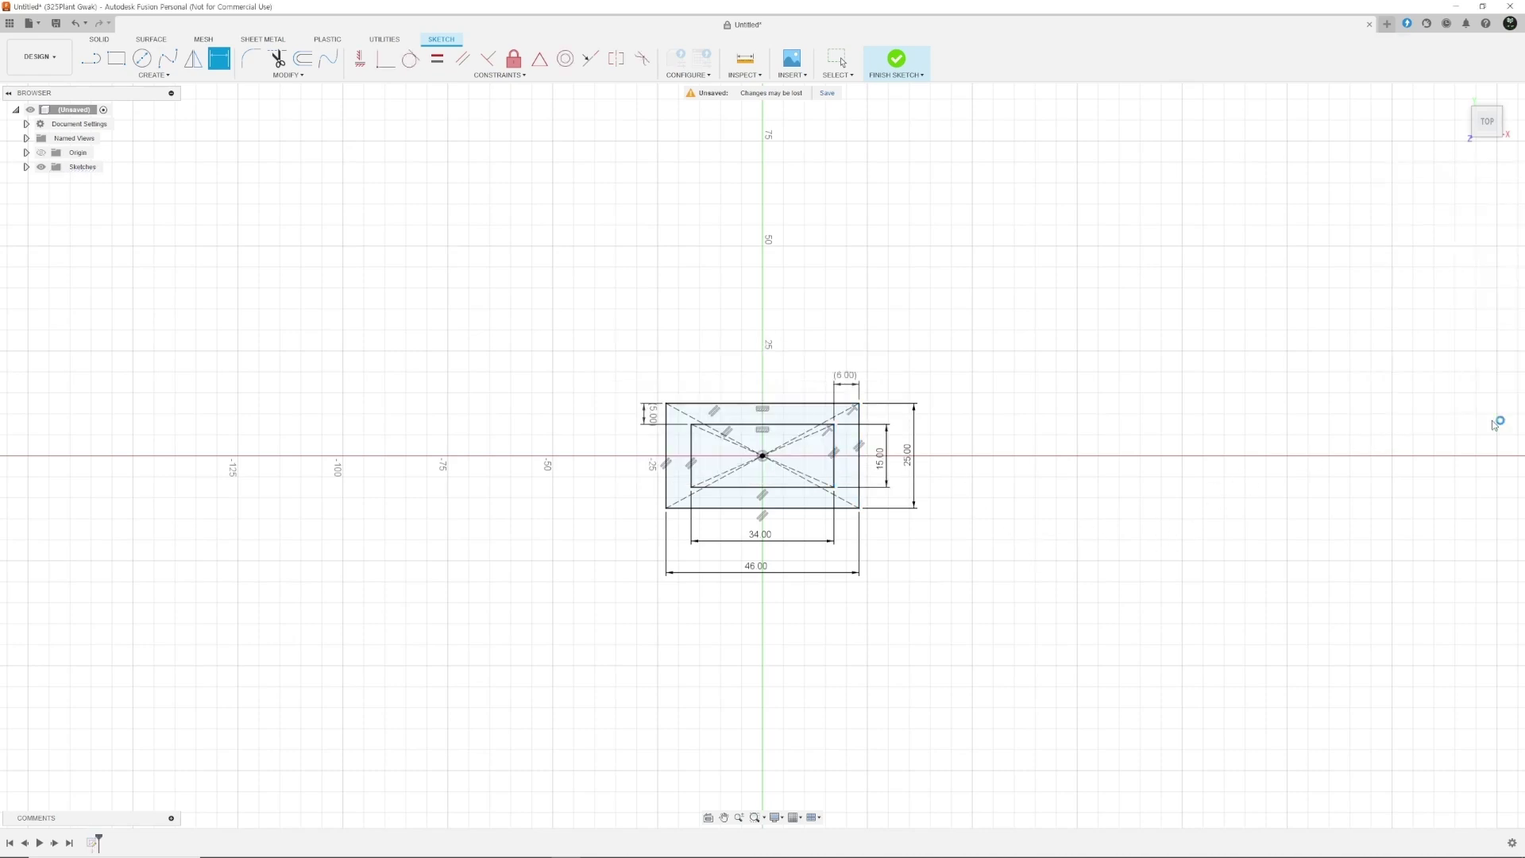
Extrude the frame profile between the two rectangles symmetrically to a whole length of 16 mm as a new body
key("e")
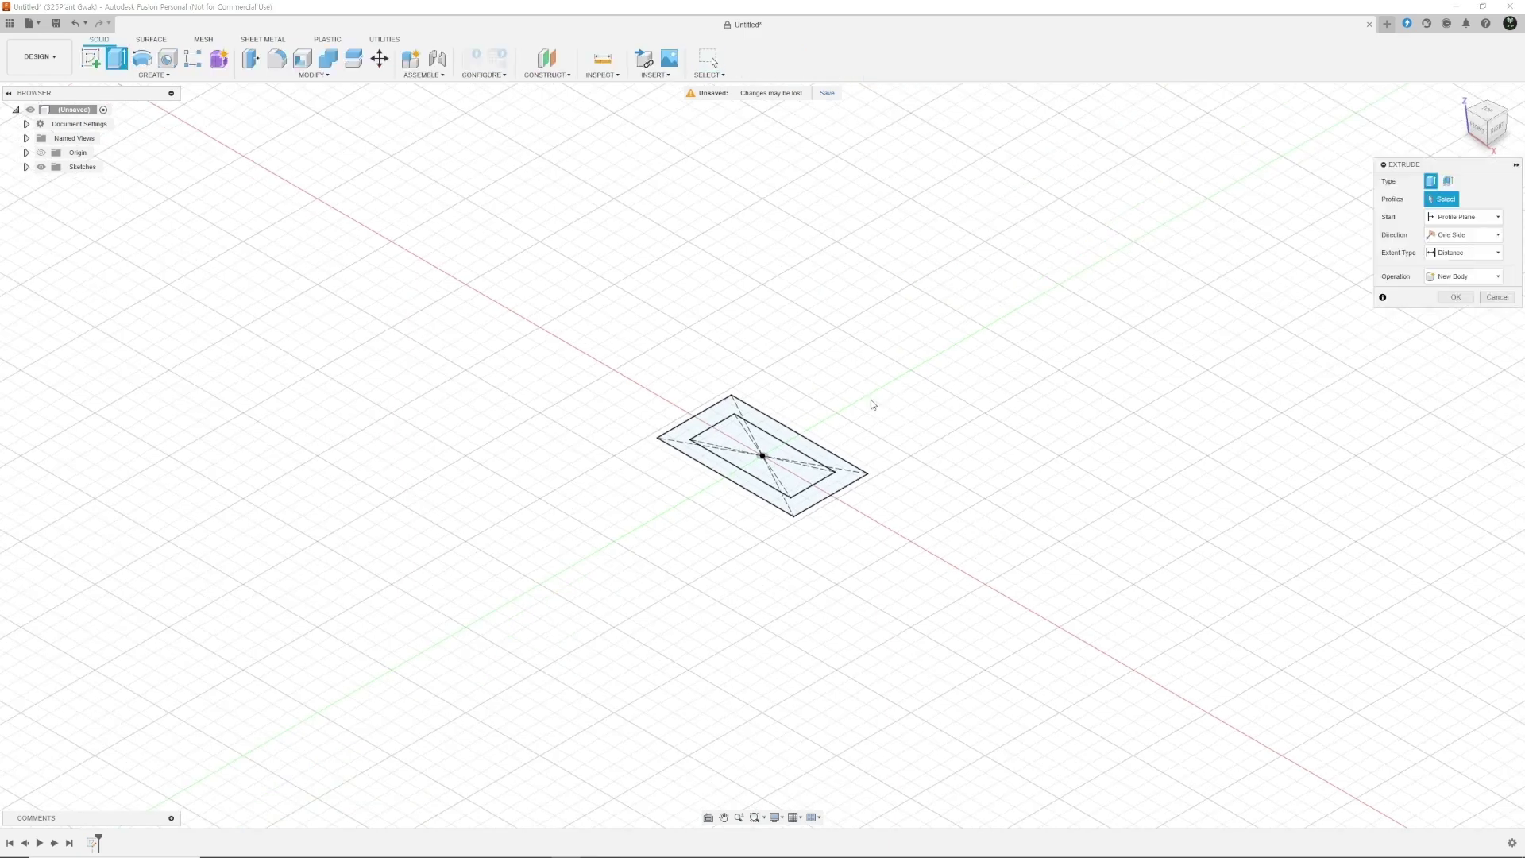
left_click(689, 436)
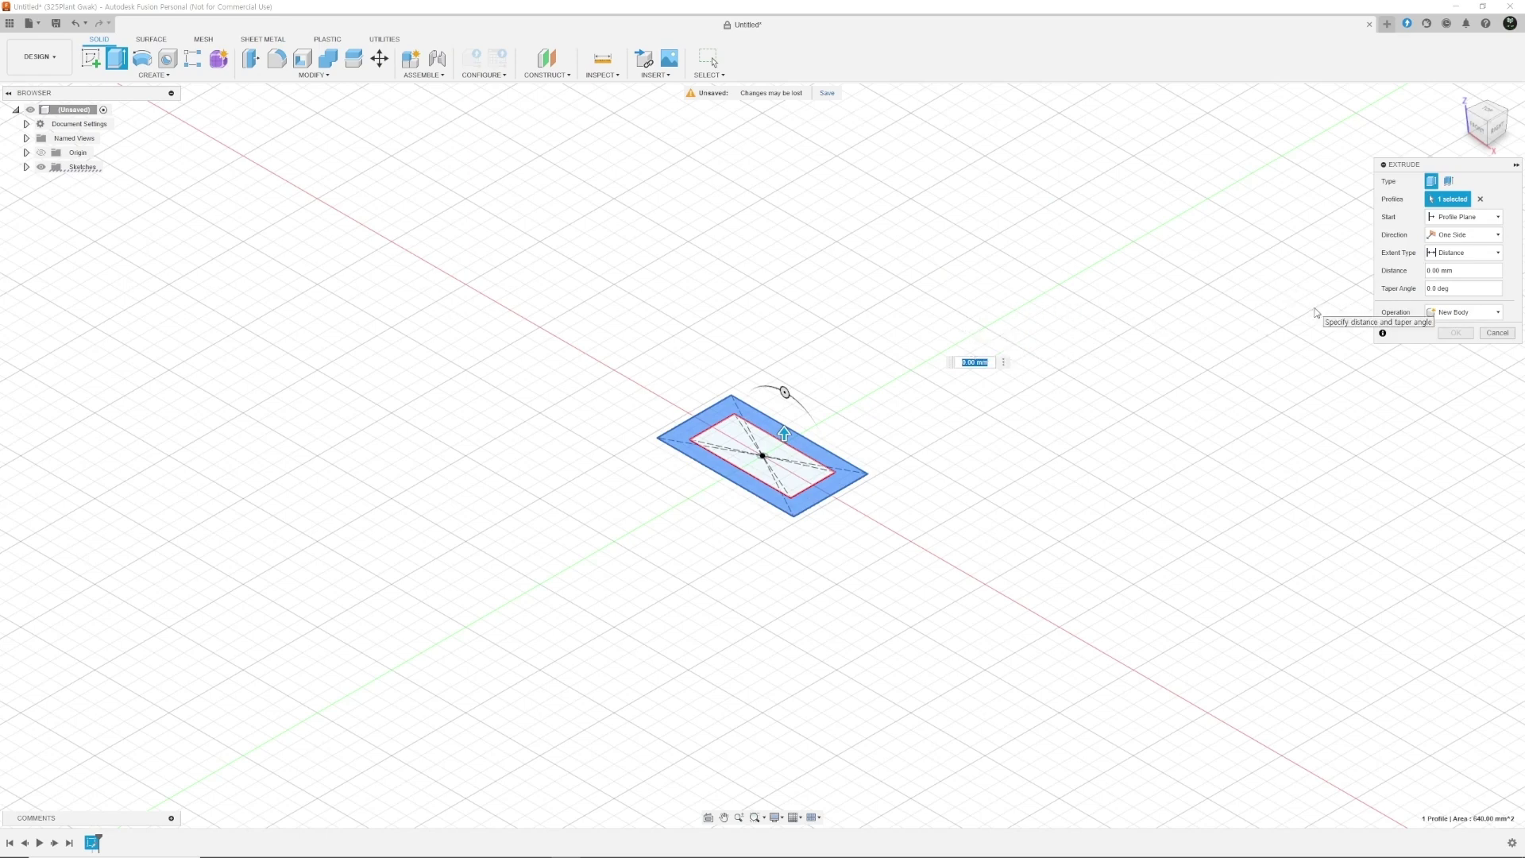
left_click(1461, 235)
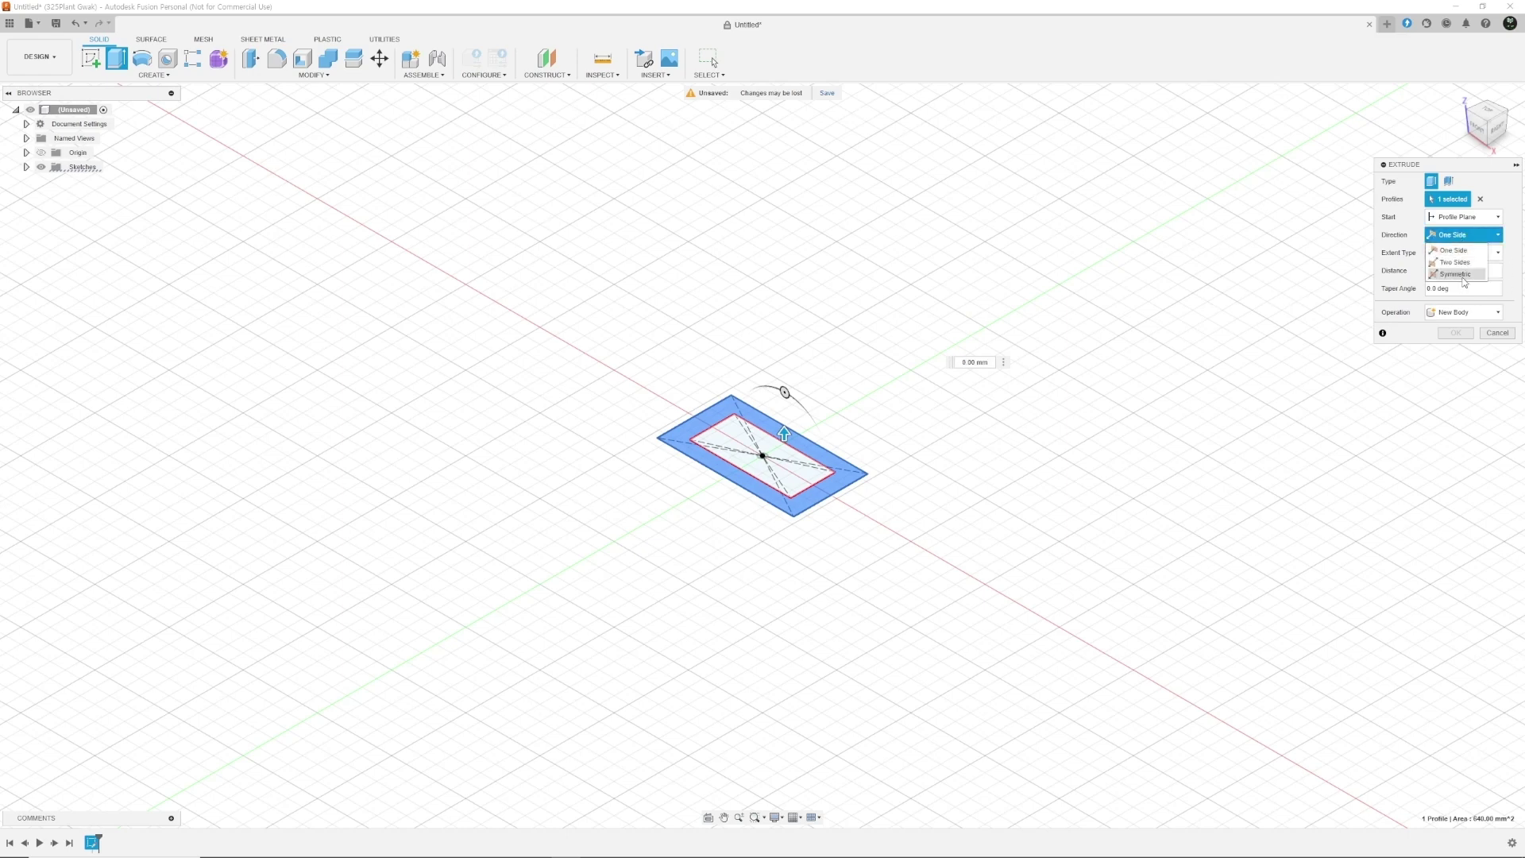
left_click(1464, 275)
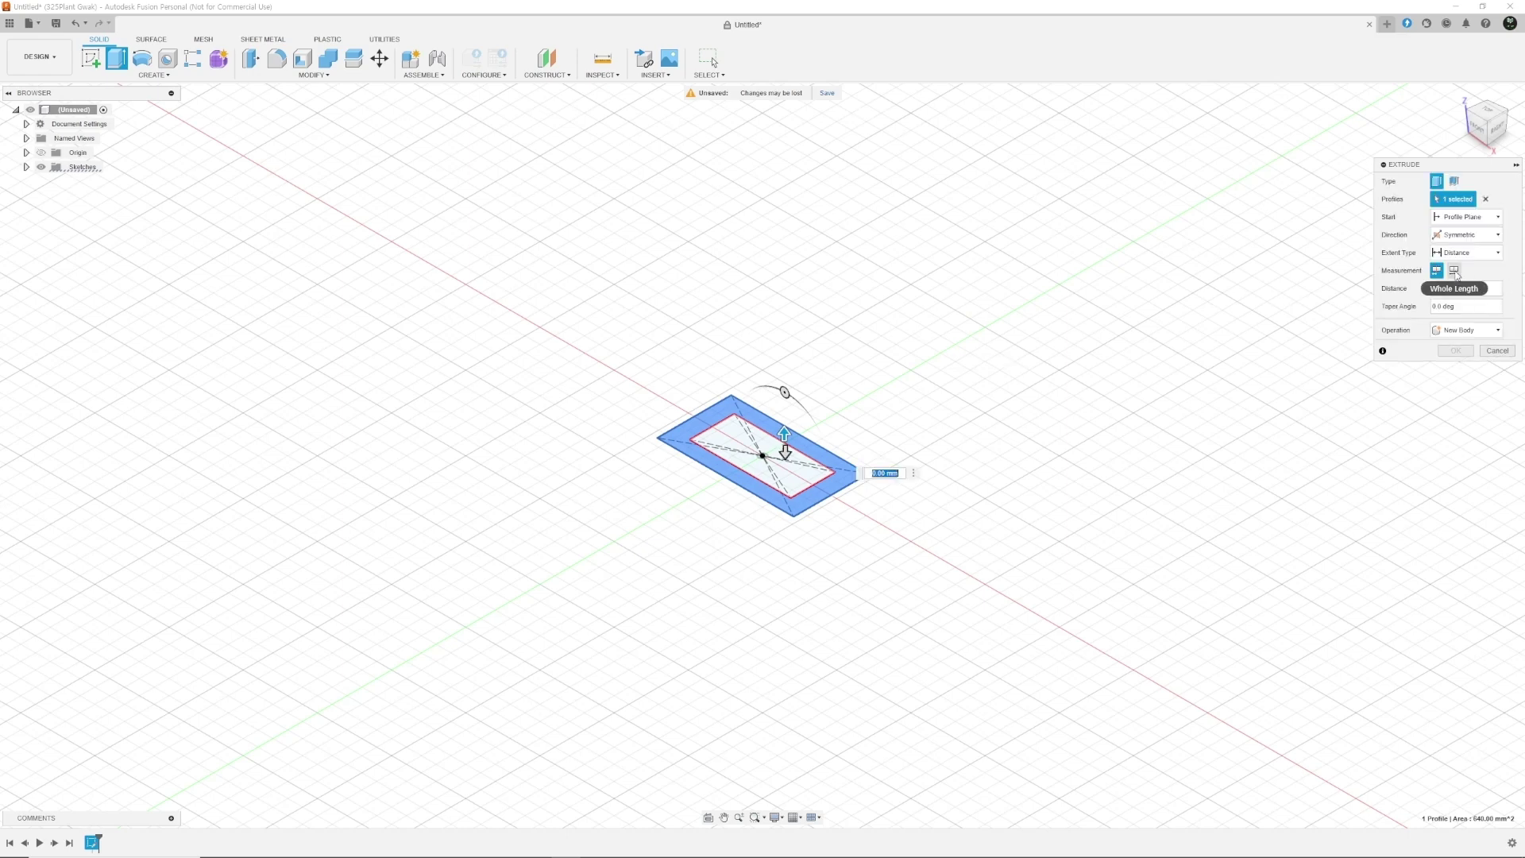
left_click(1470, 286)
type("16")
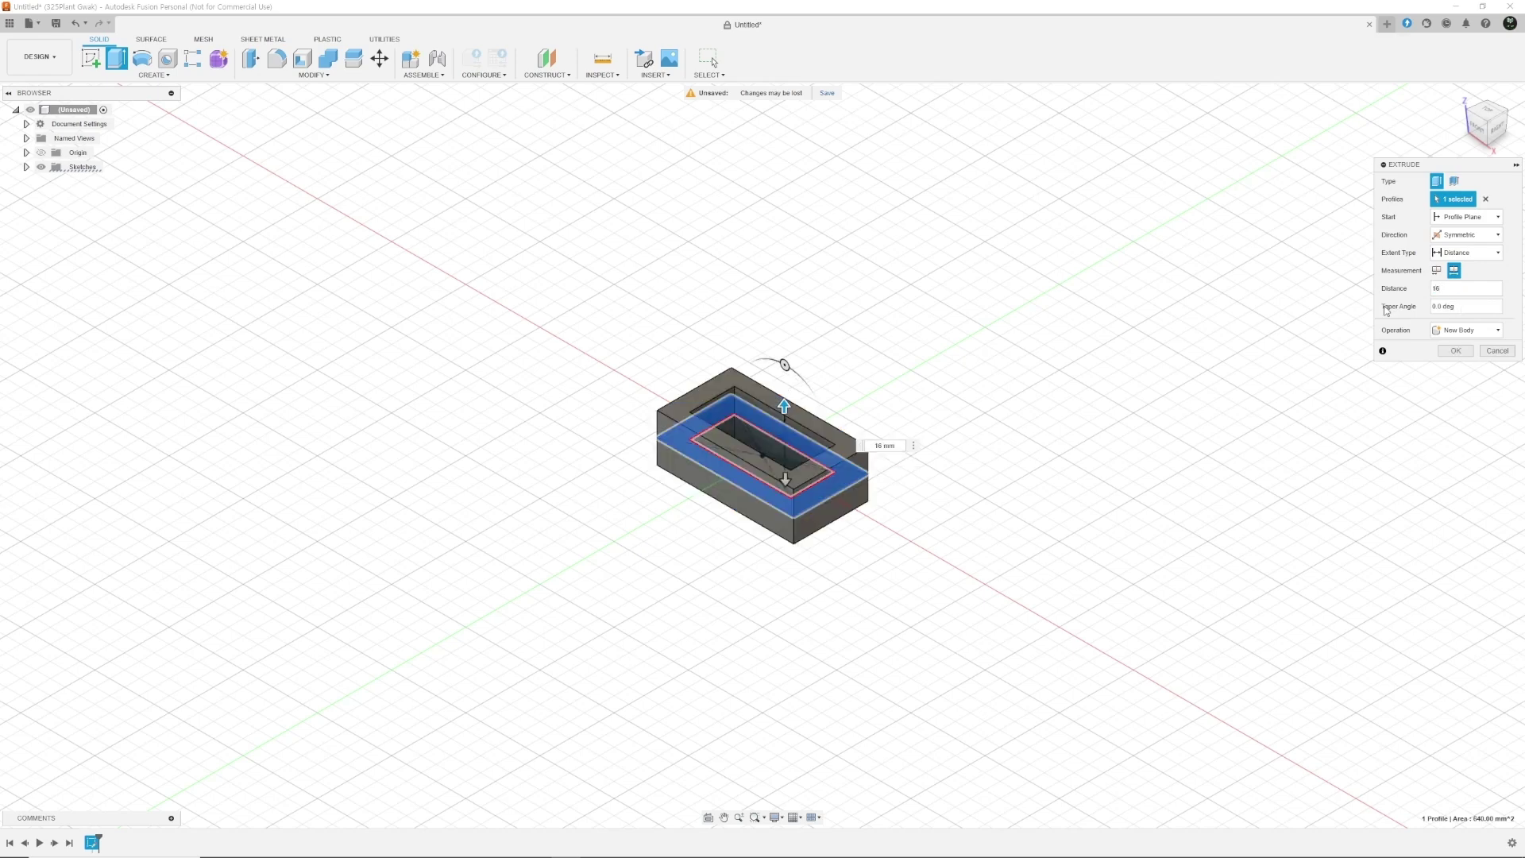
key("Return")
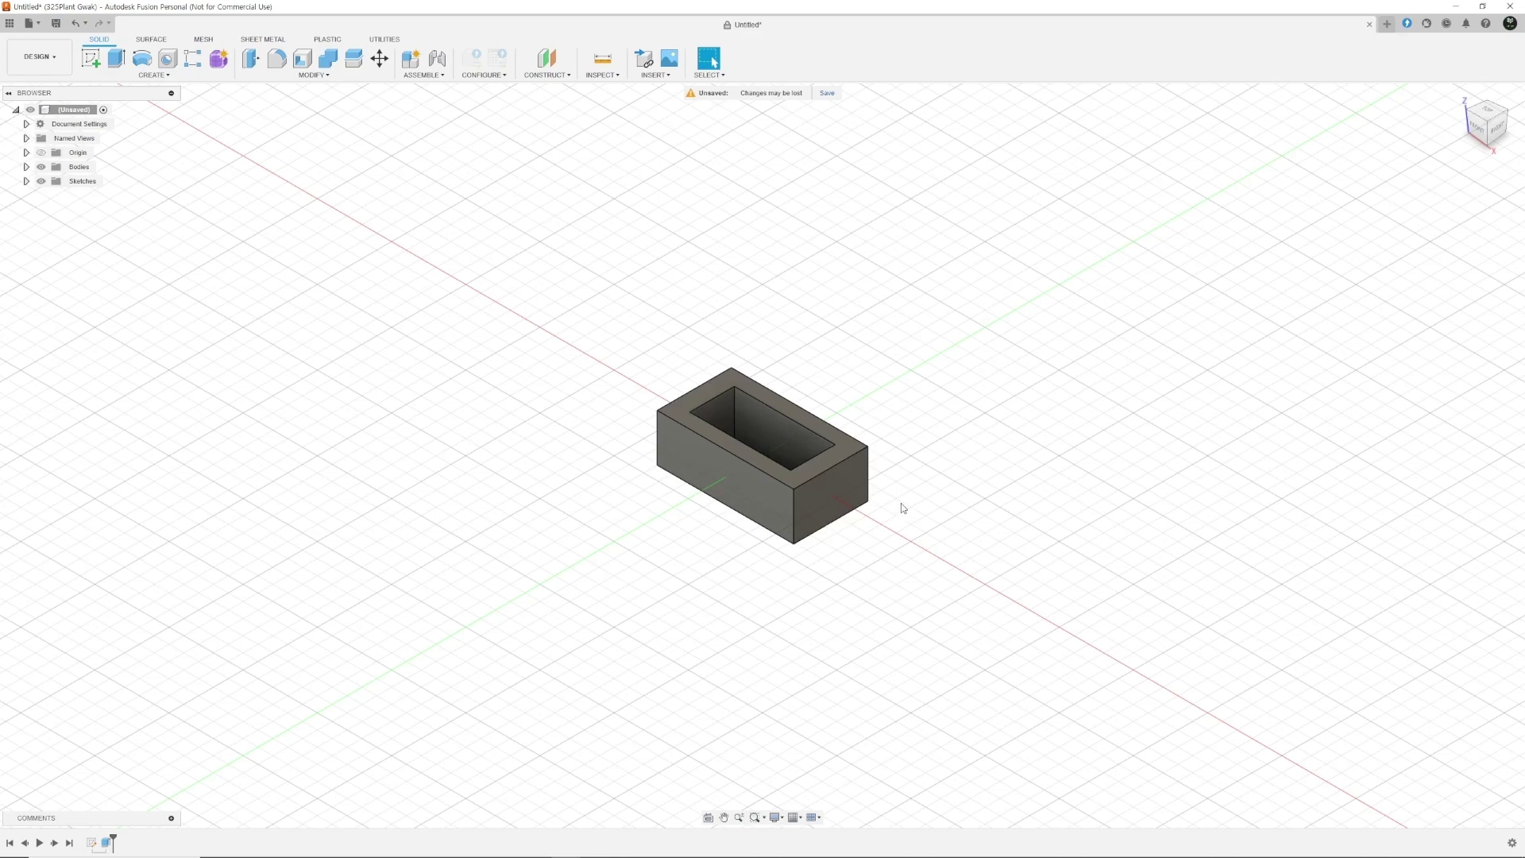
Create a new sketch on the vertical XZ origin plane through the middle of the frame
mouse_move(725, 535)
middle_mouse_down("shift")
mouse_move(698, 504)
mouse_move(746, 526)
middle_mouse_up("shift")
scroll(744, 528, "up", 6)
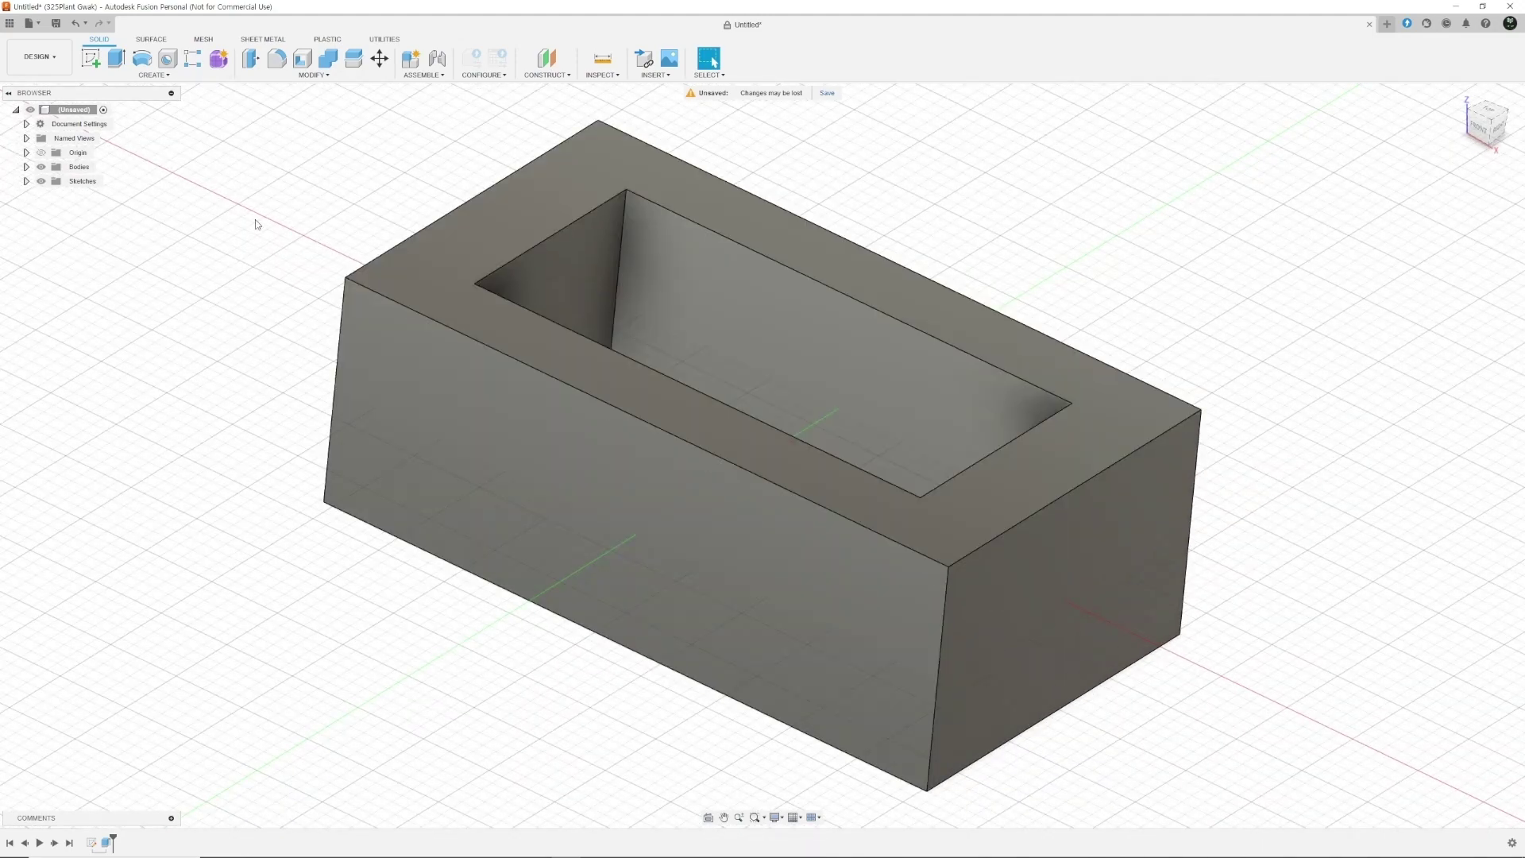
left_click(89, 59)
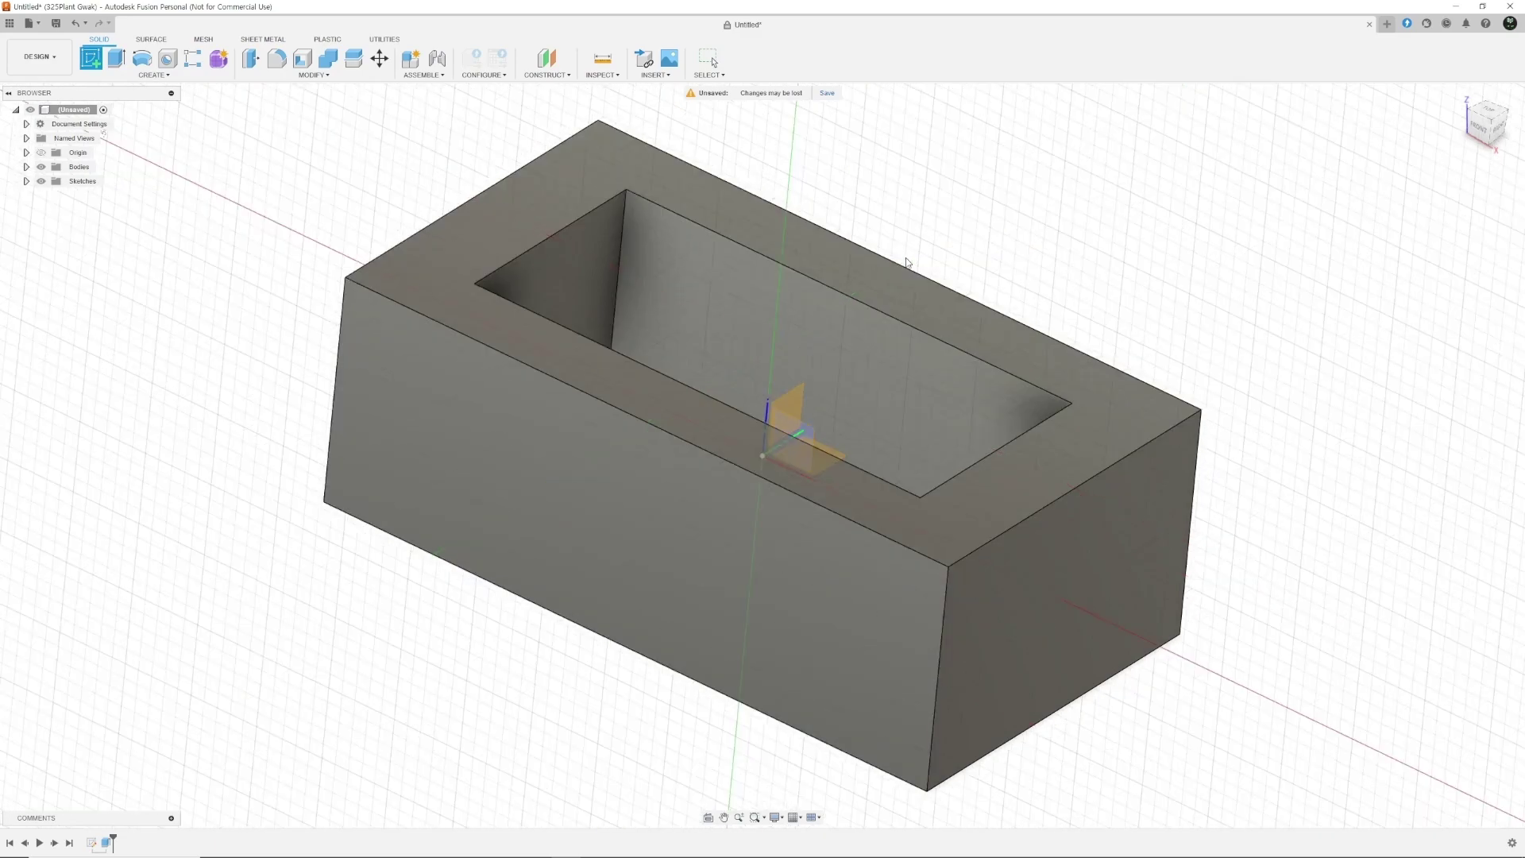
middle_click_drag(903, 267, 798, 445, "shift")
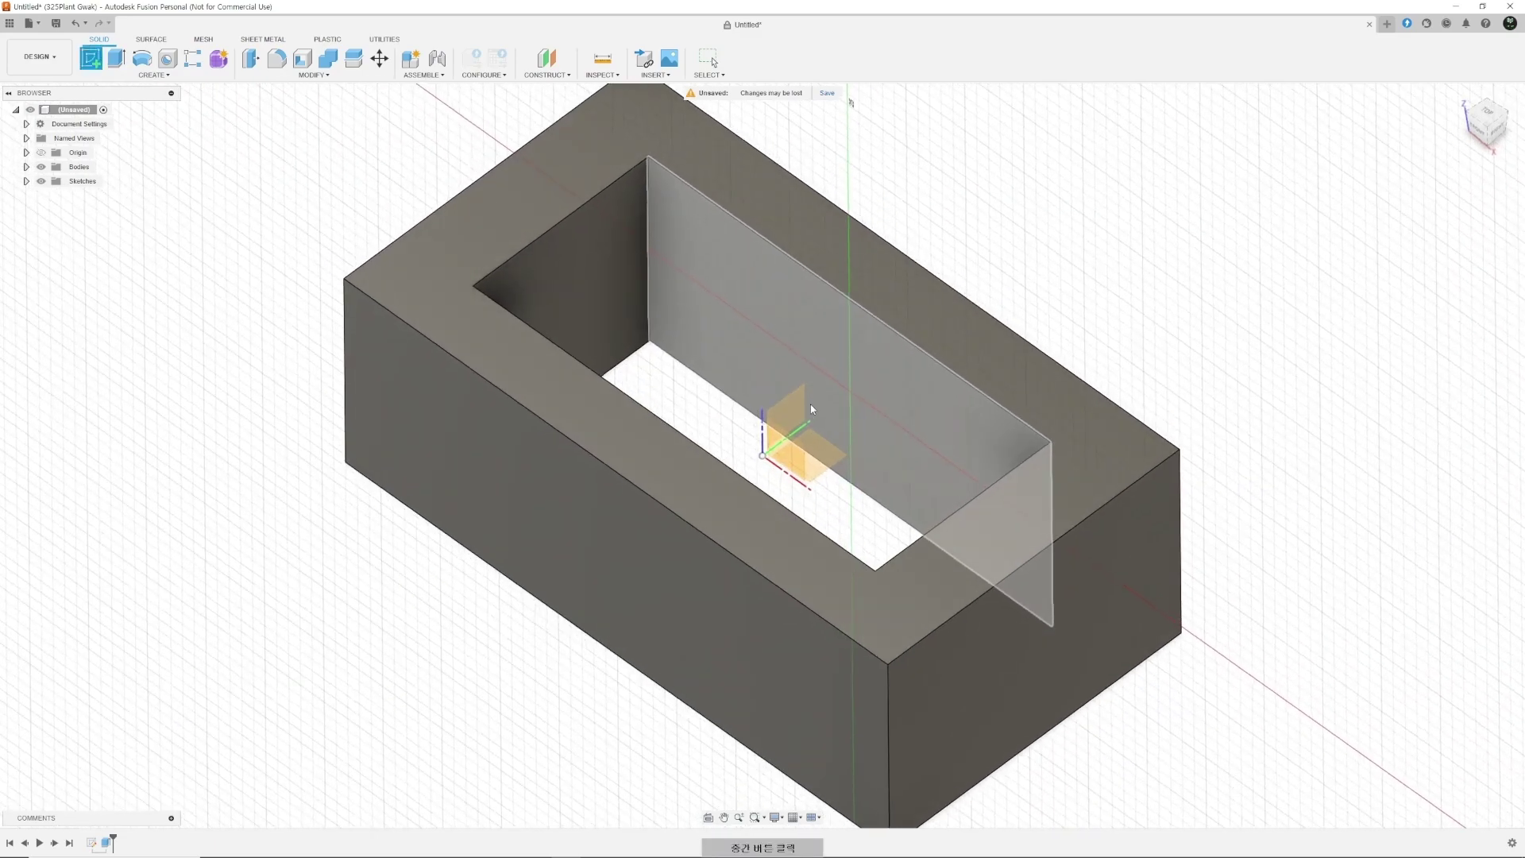
left_click(790, 457)
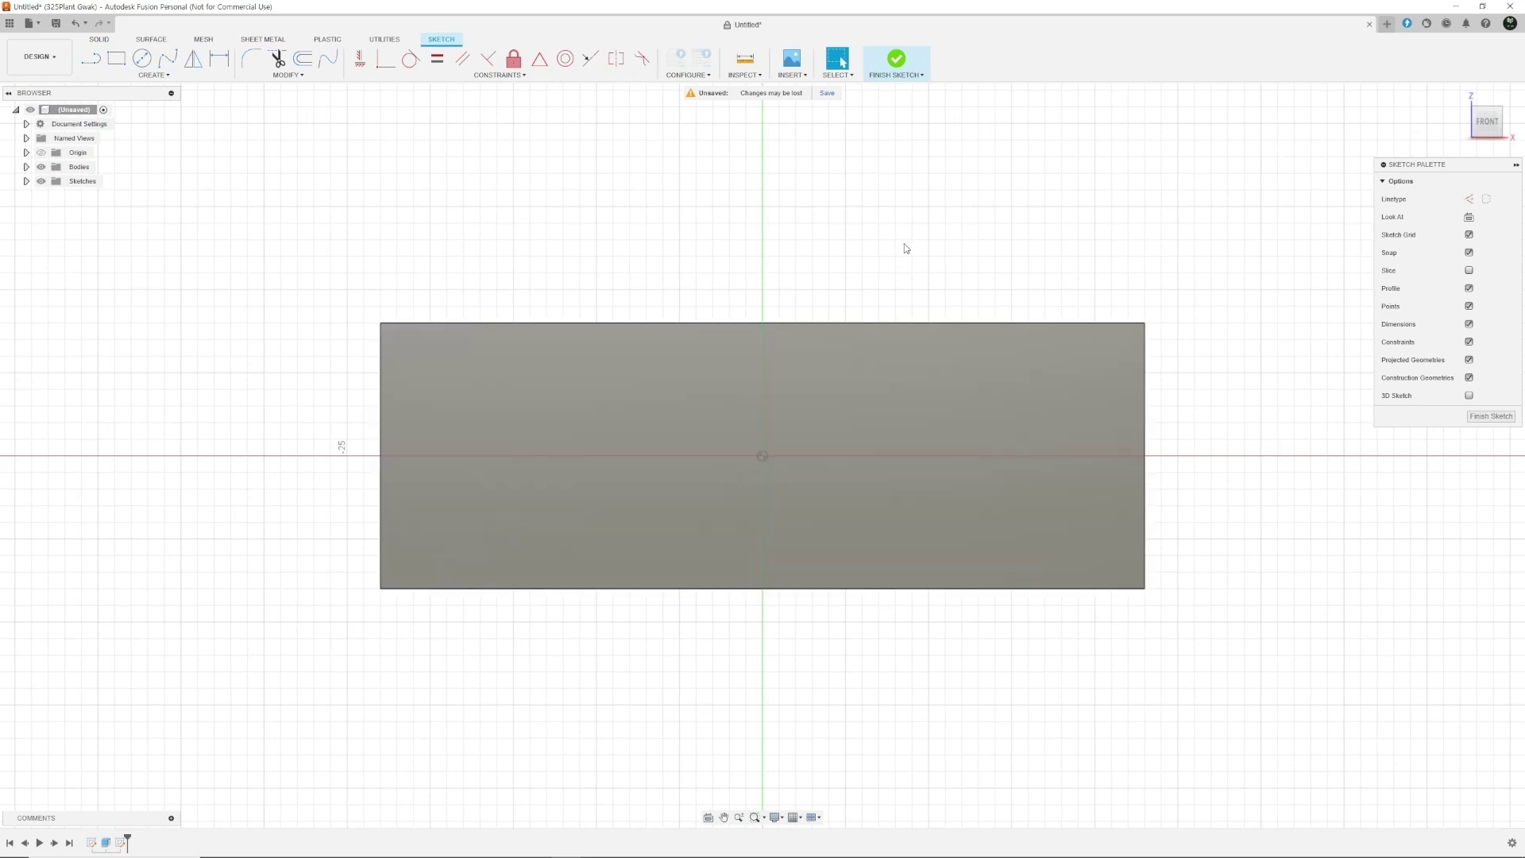
Sketch a horizontal center-to-center slot on the X axis, 18 mm between centers and 8 mm wide, starting about 6 mm left of the origin
left_click(147, 76)
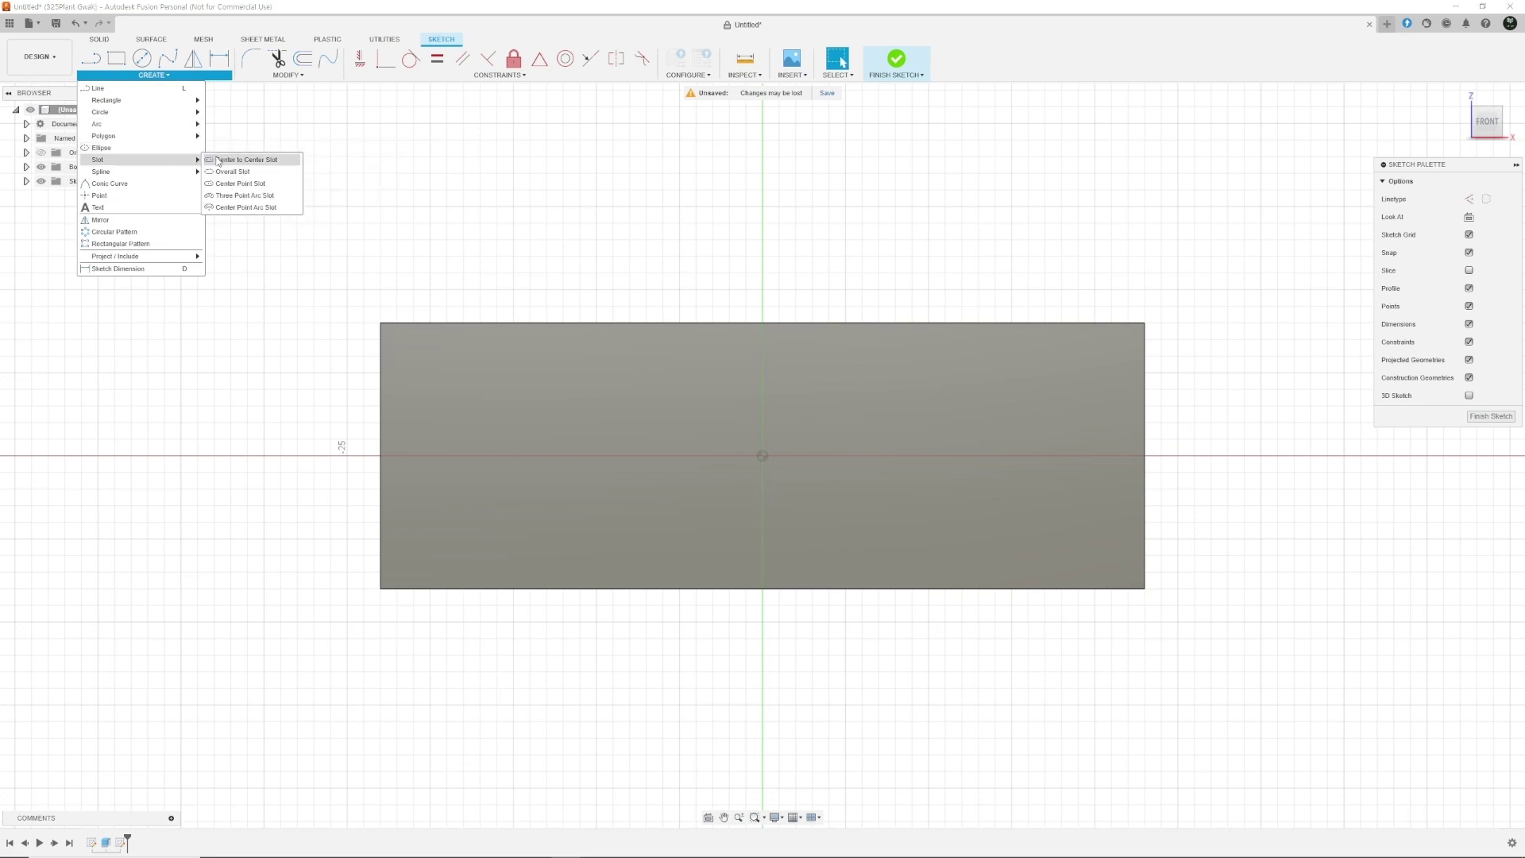
left_click(218, 161)
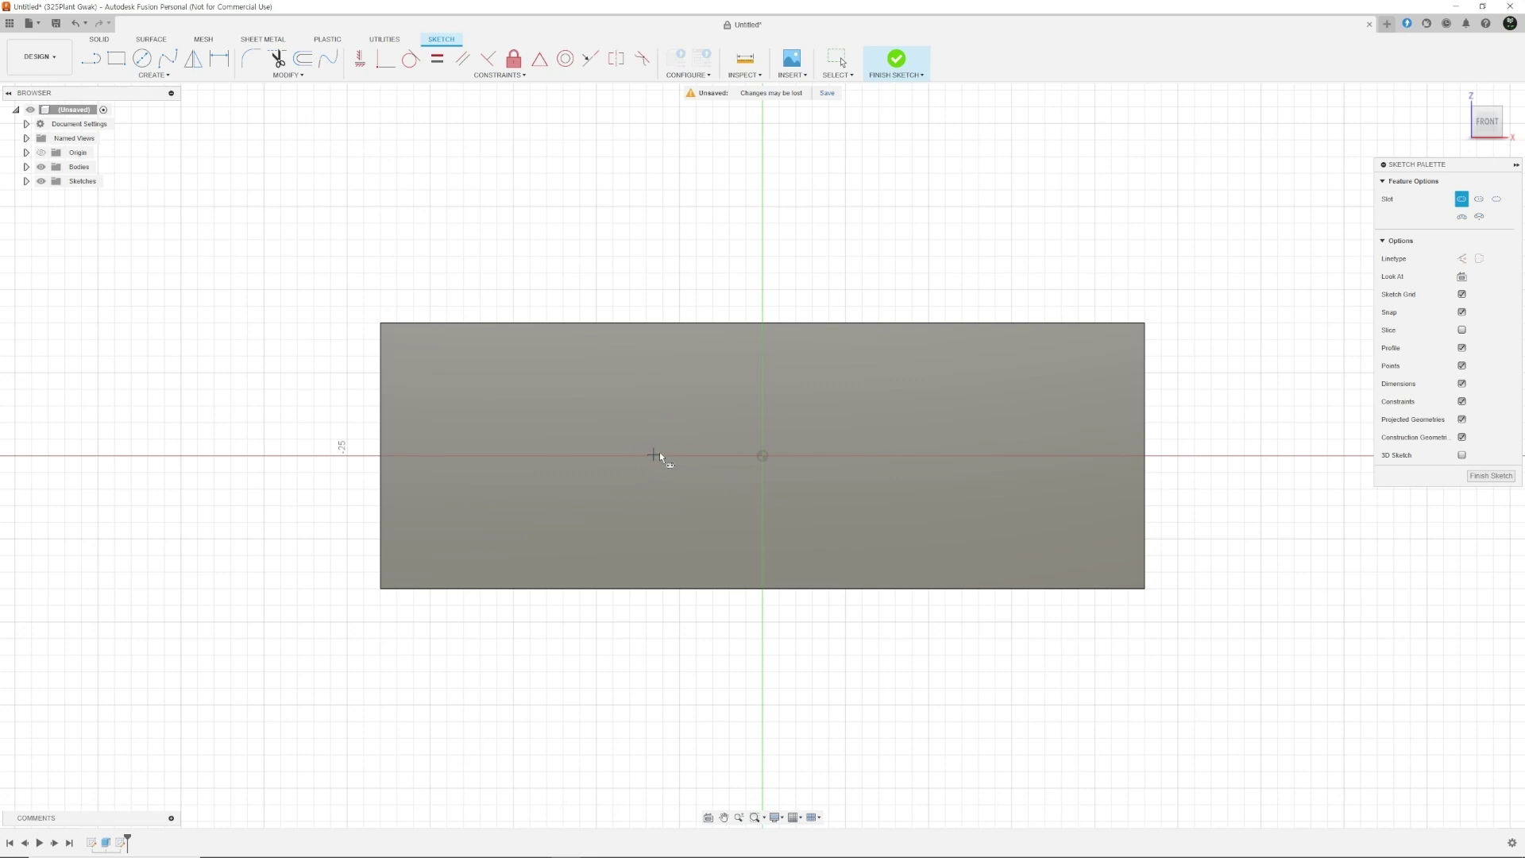
left_click(662, 455)
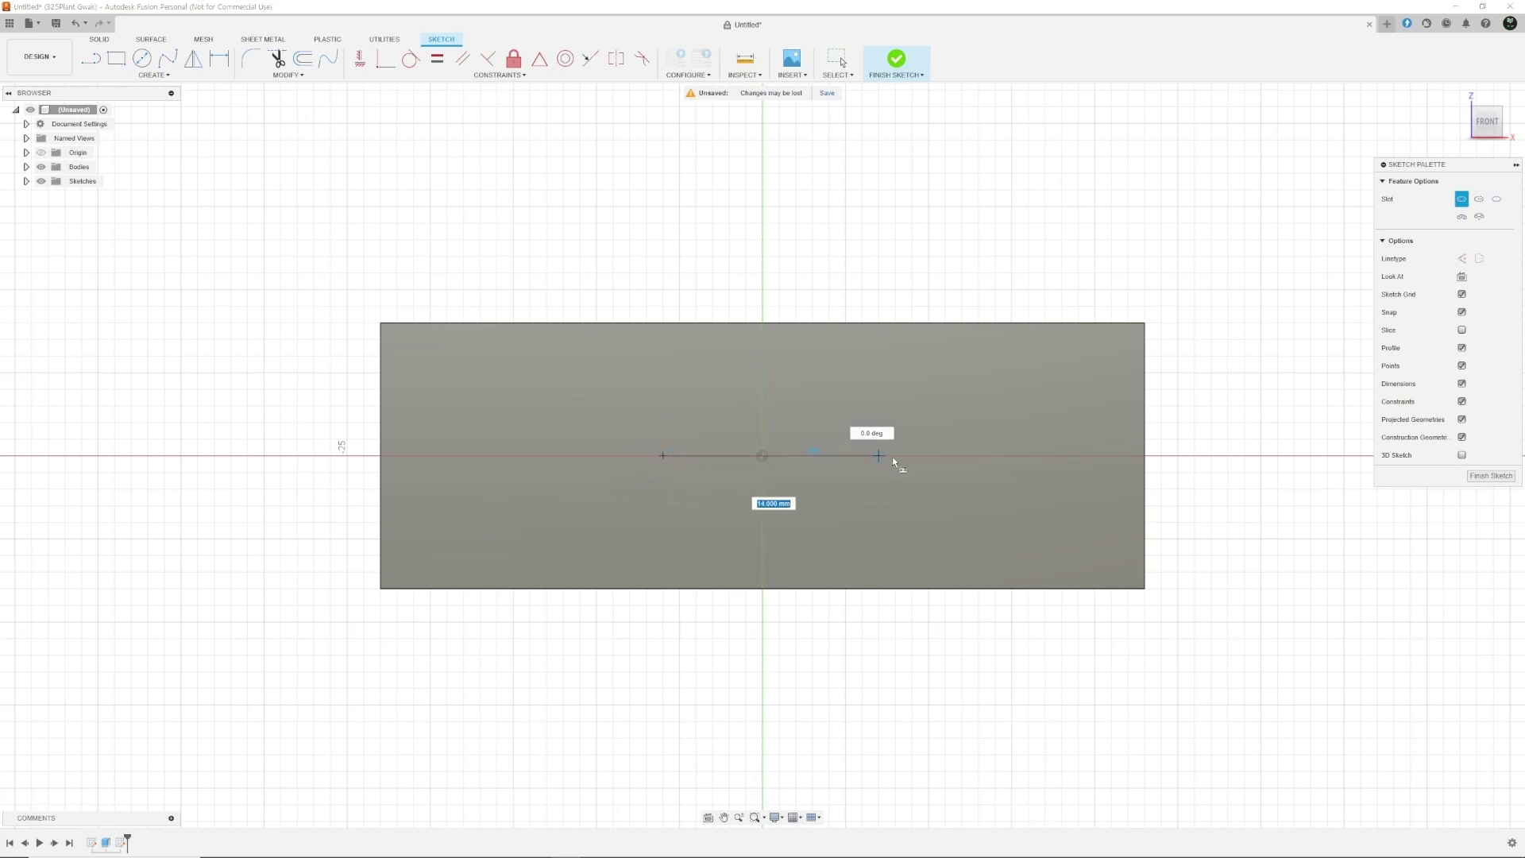
type("1")
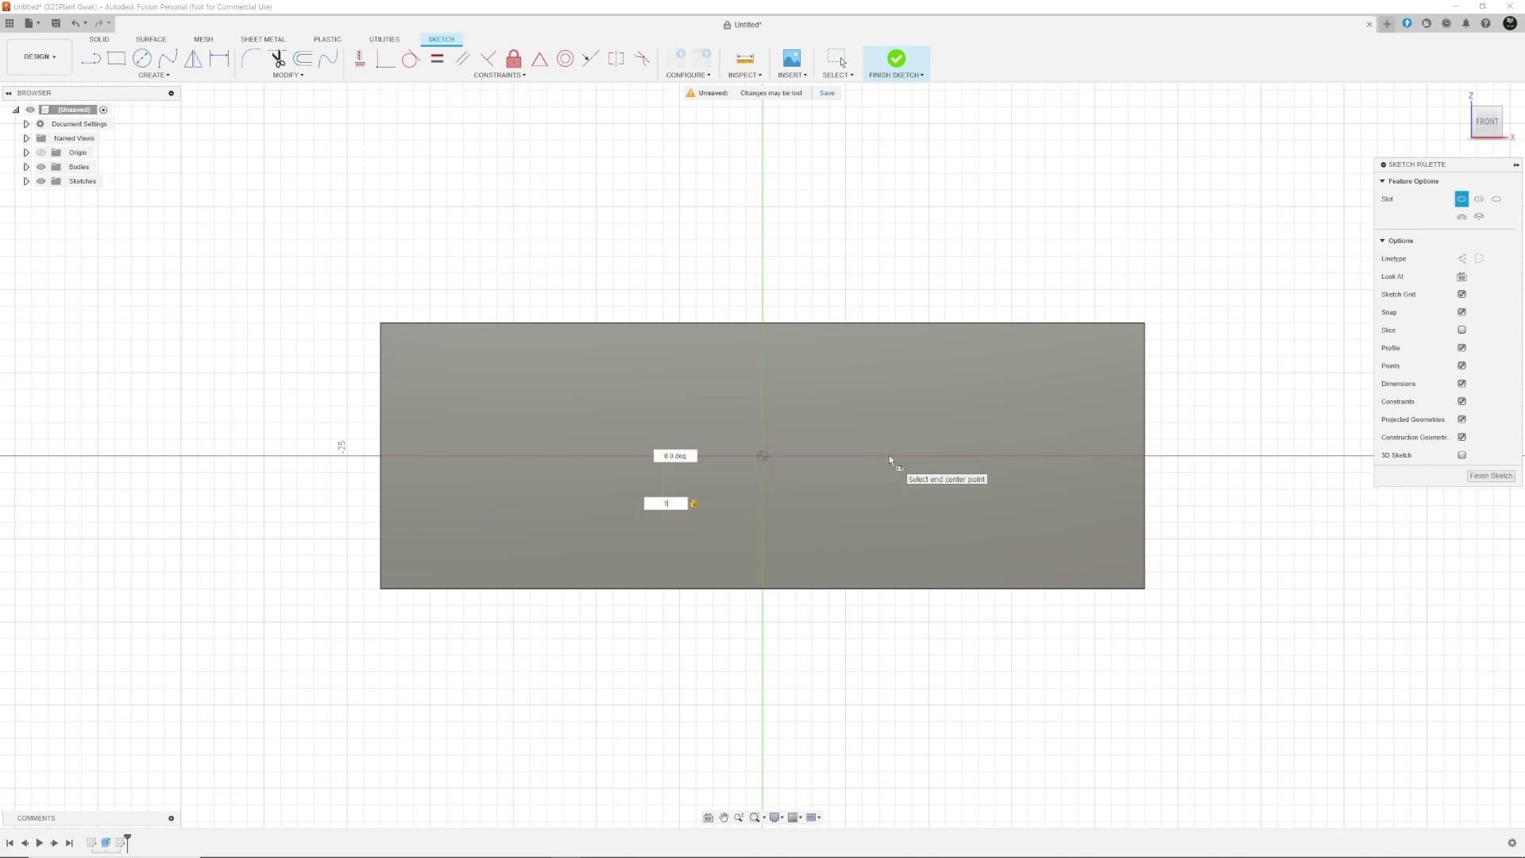
type("38")
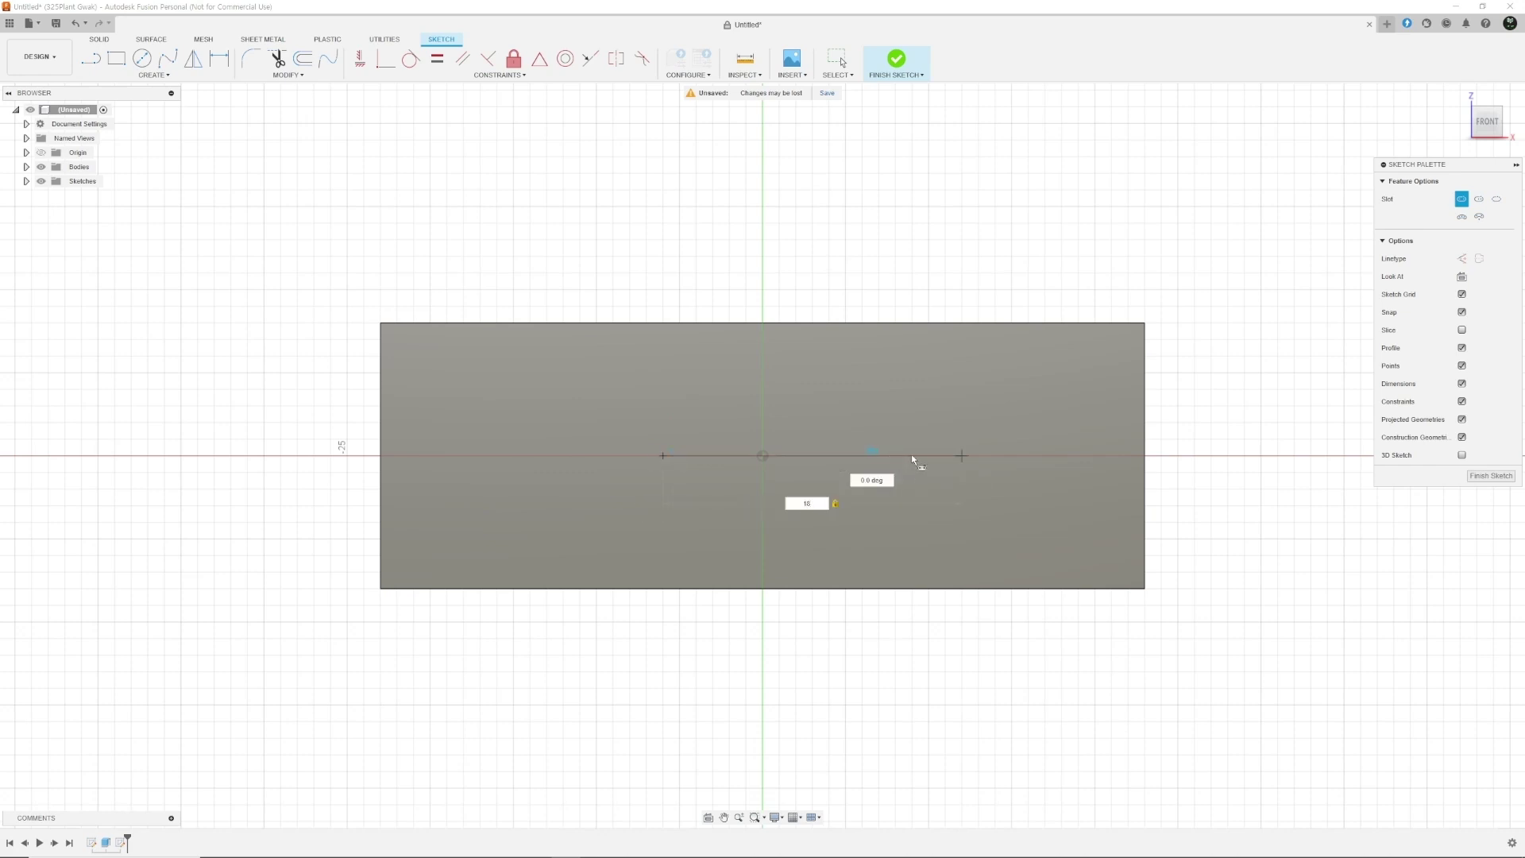
key("Return")
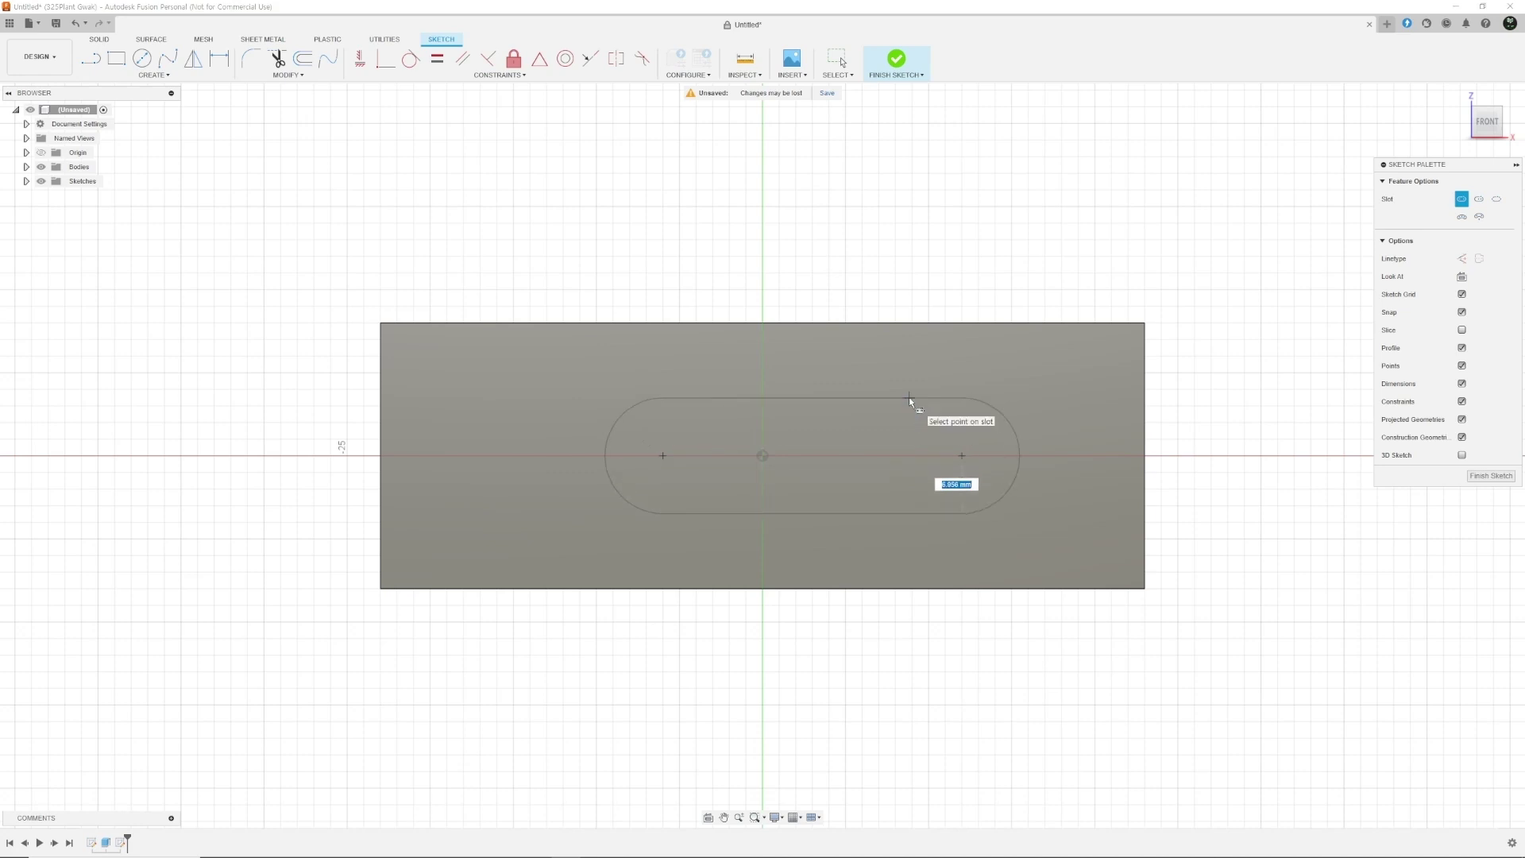
type("8")
key("Return")
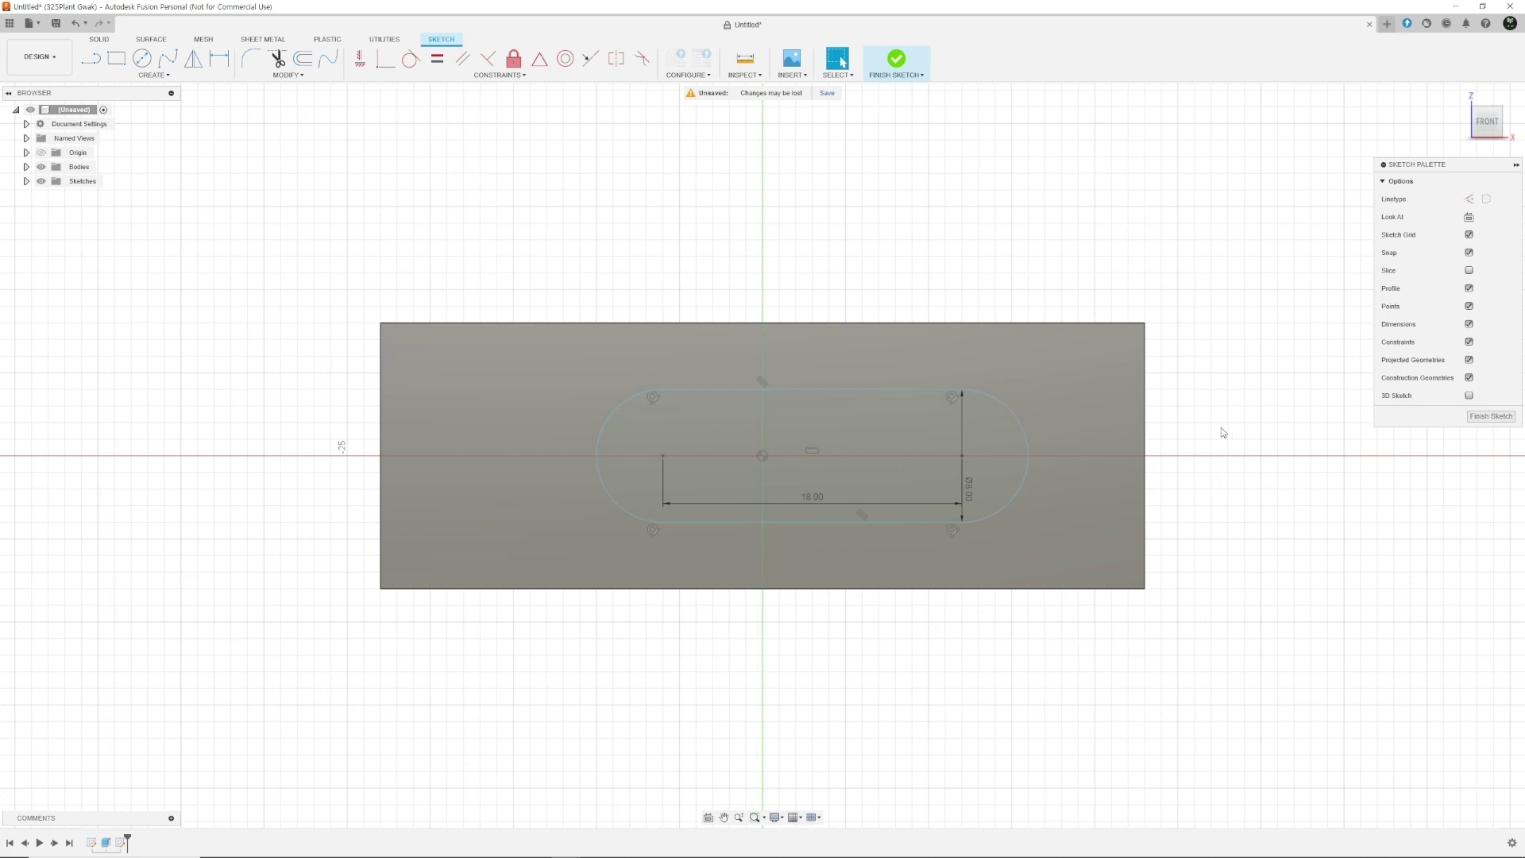
Dimension the slot's right center point 14 mm from the frame's right edge and move the 18 mm center-distance dimension above the frame
key("d")
left_click(962, 456)
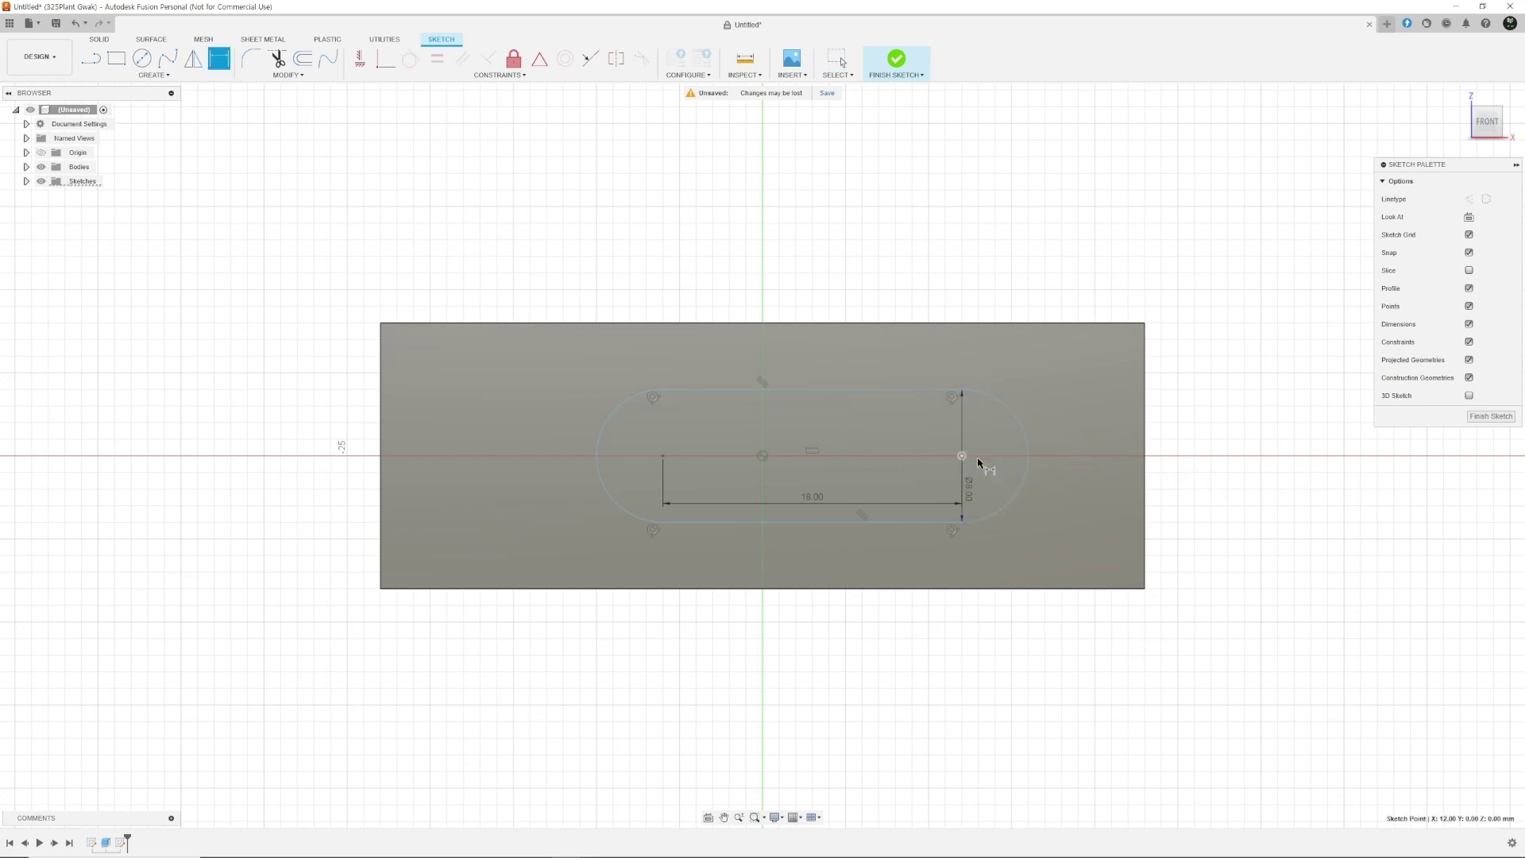
left_click(1144, 486)
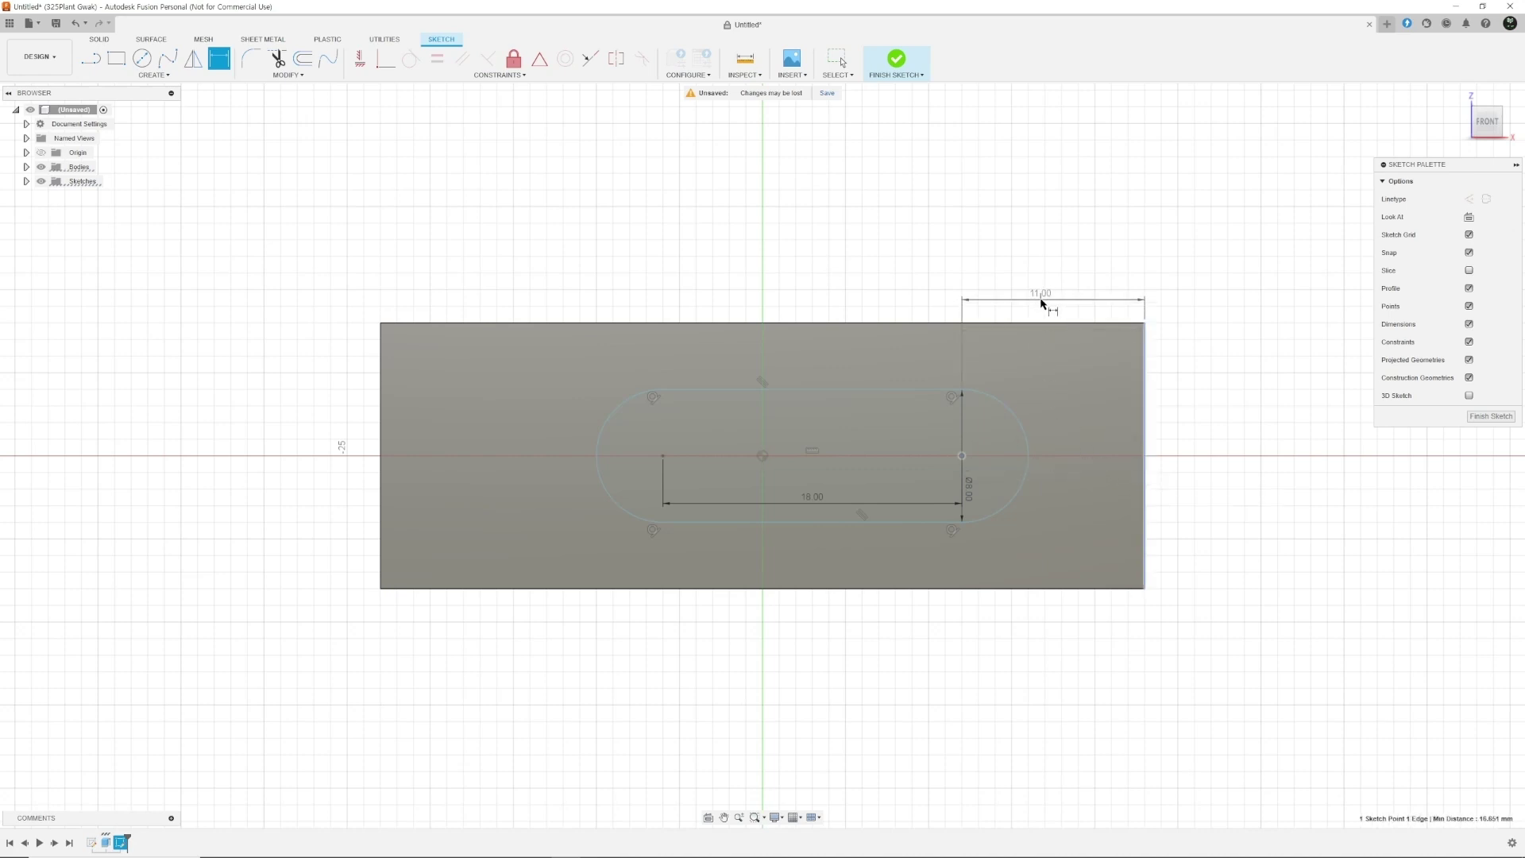
left_click(1042, 303)
type("14")
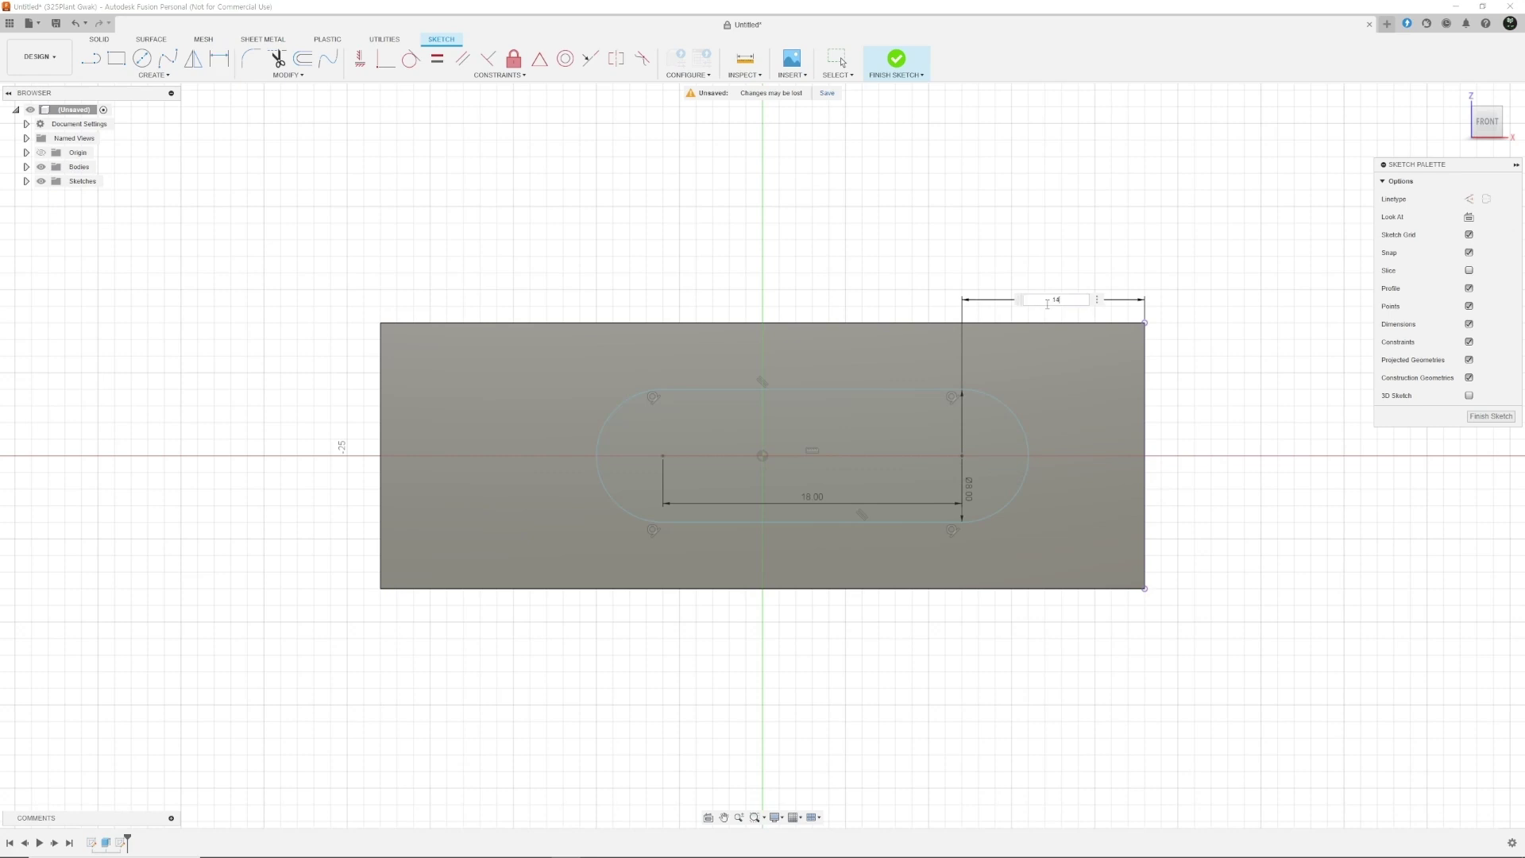
key("Return")
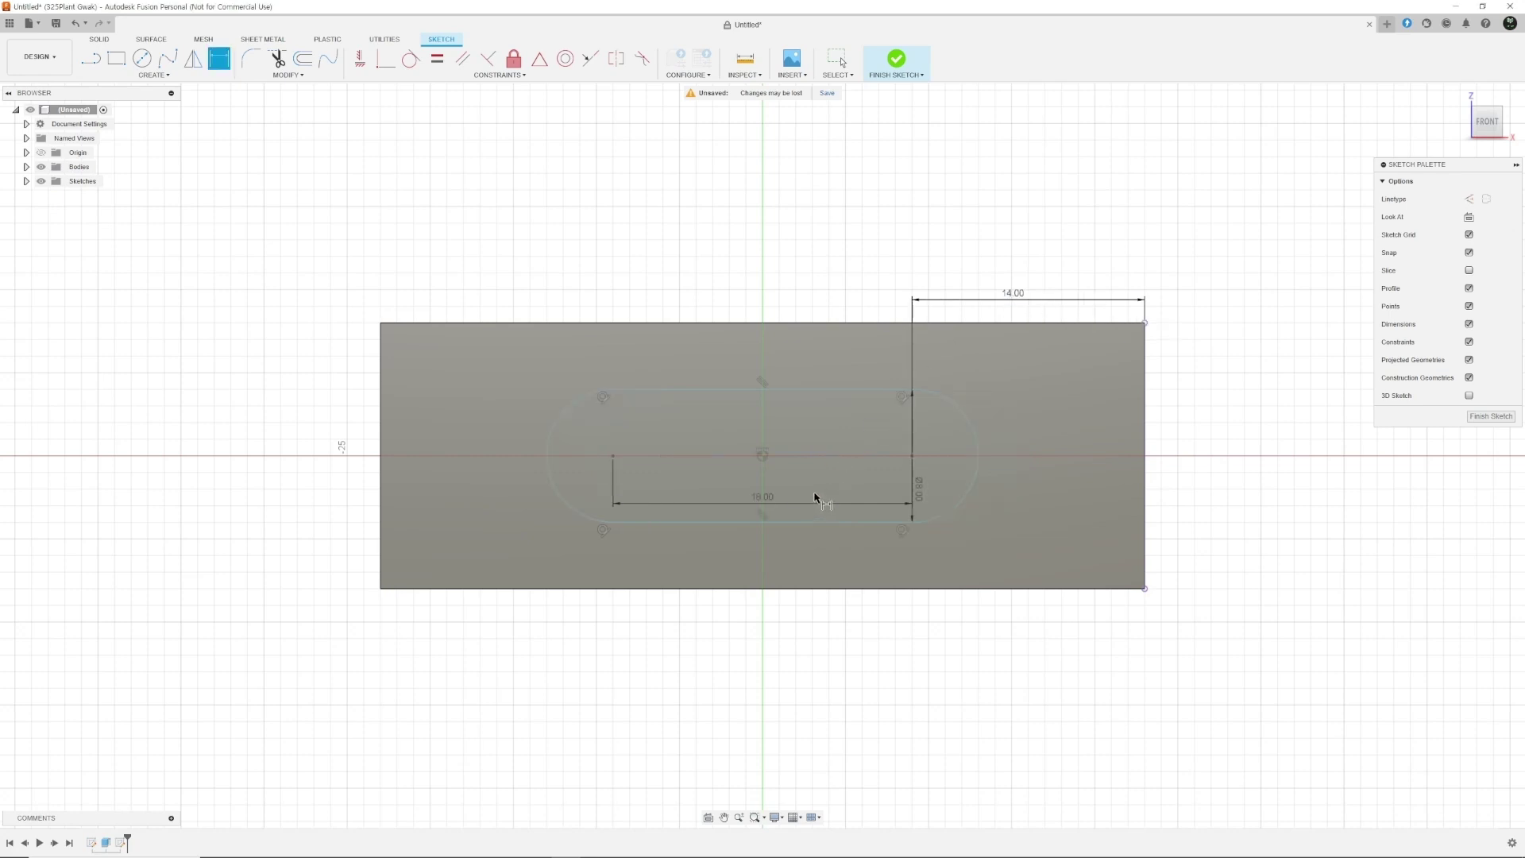
key("Escape")
left_click_drag(805, 490, 838, 341)
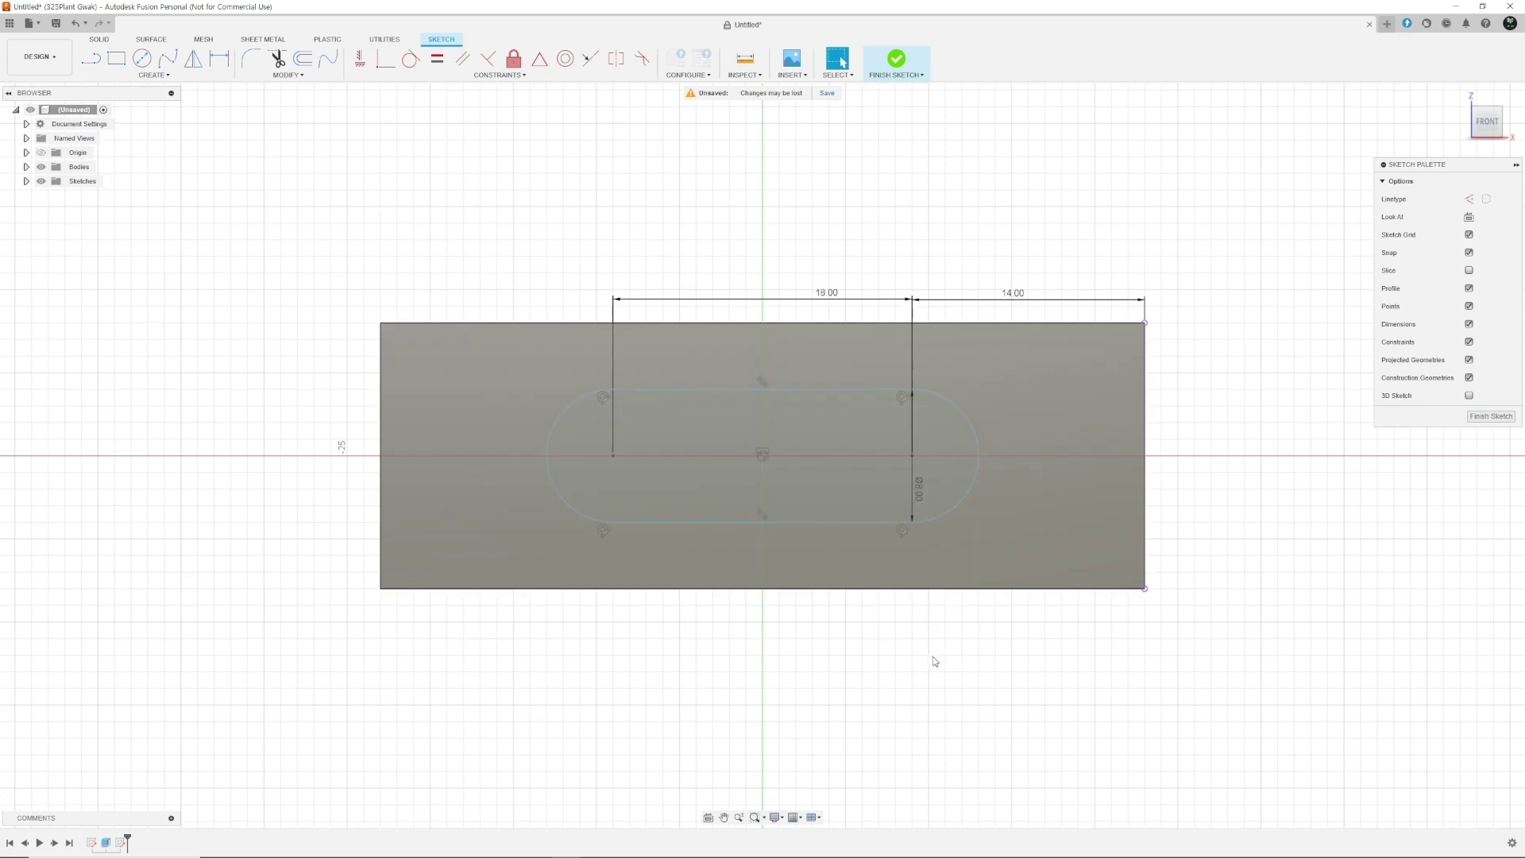
Dimension the slot's right center point 8 mm from the frame's bottom edge
key("d")
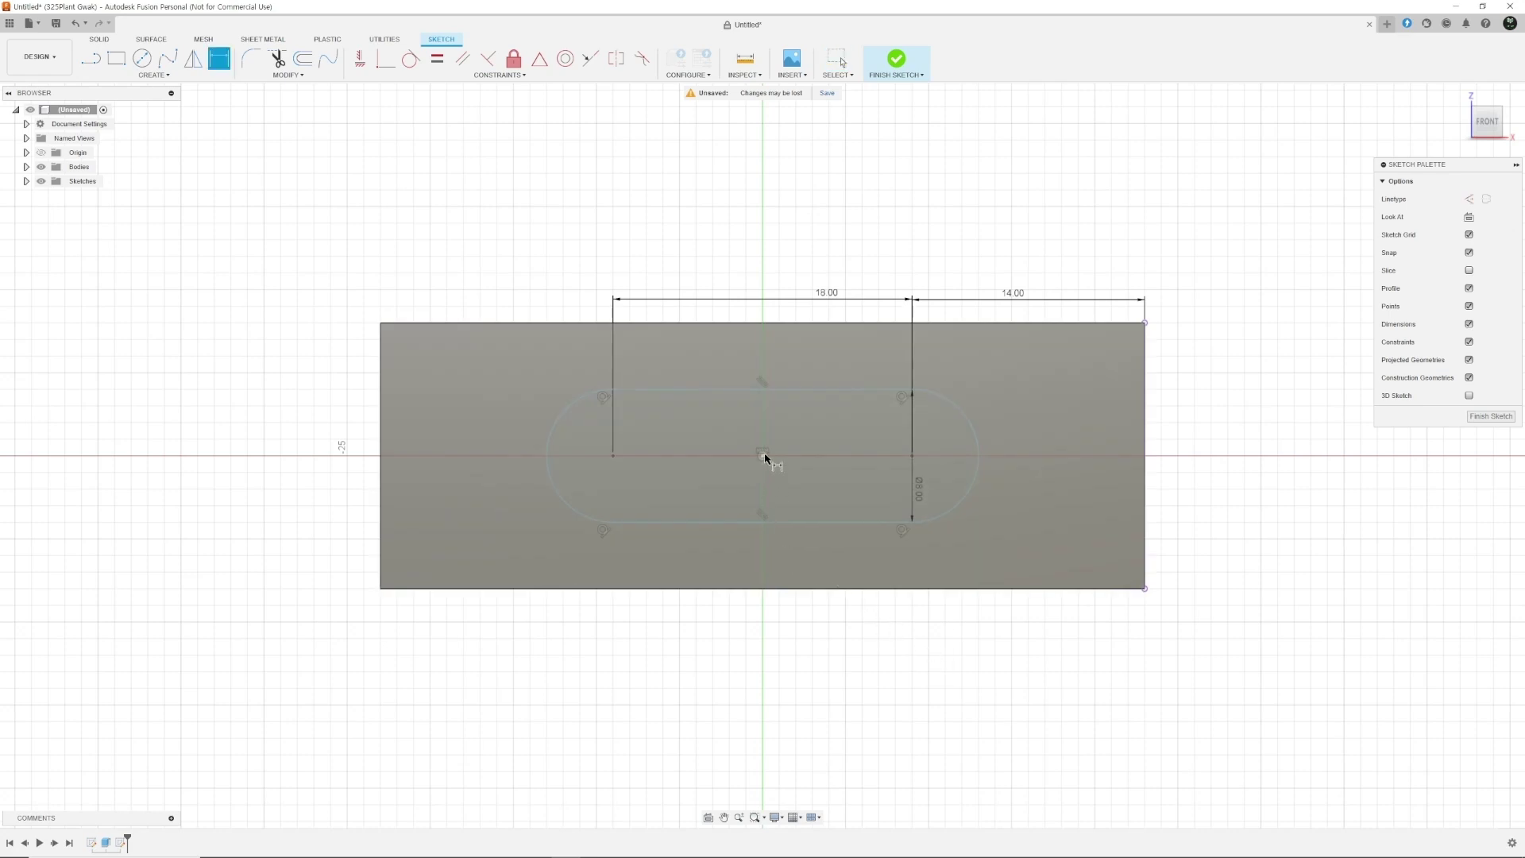
left_click(912, 456)
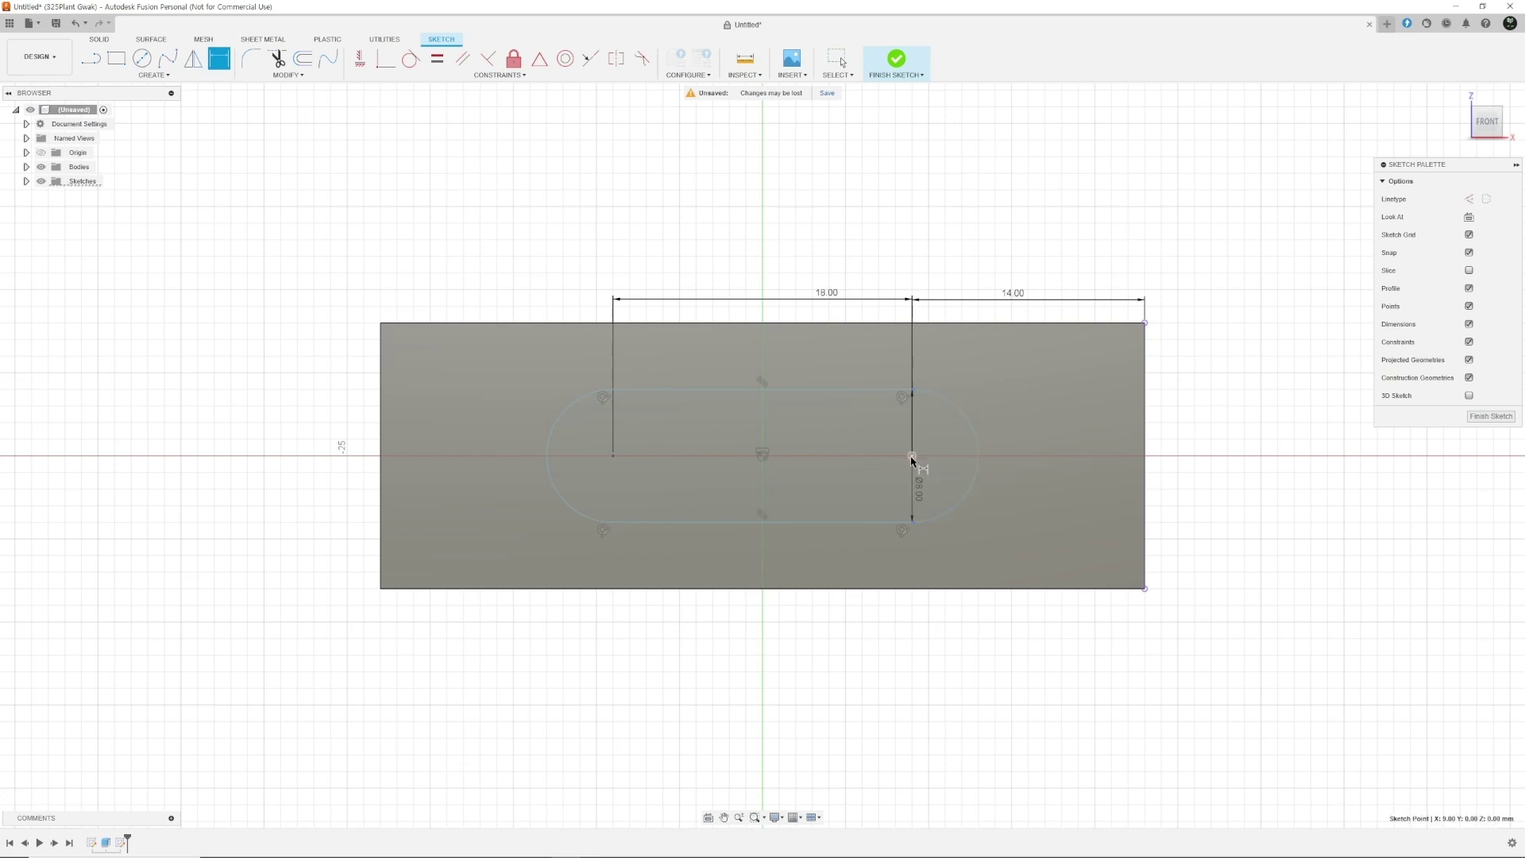
left_click(1054, 591)
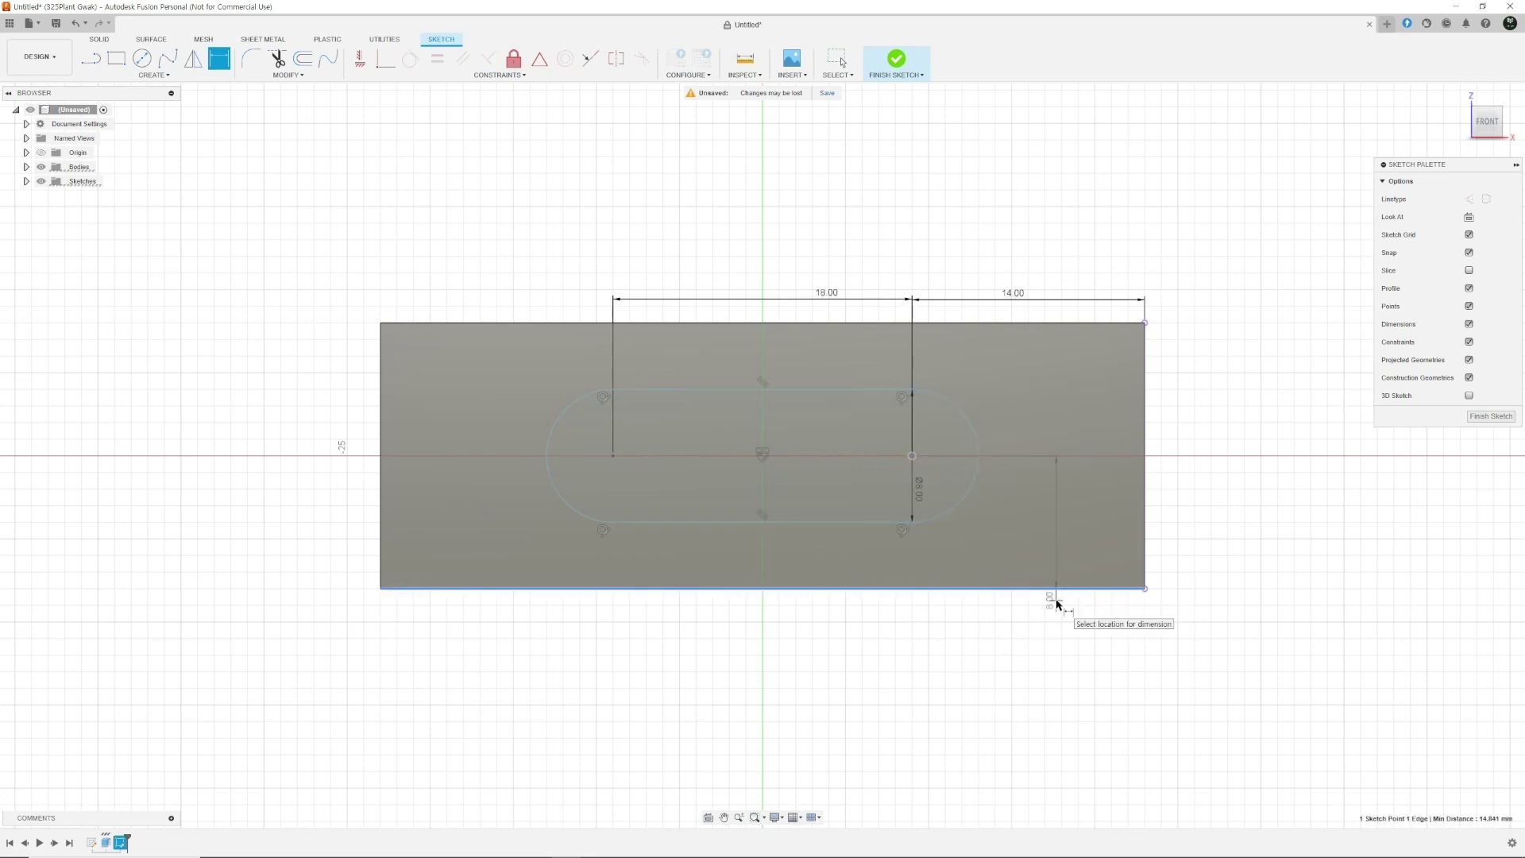
left_click(1185, 522)
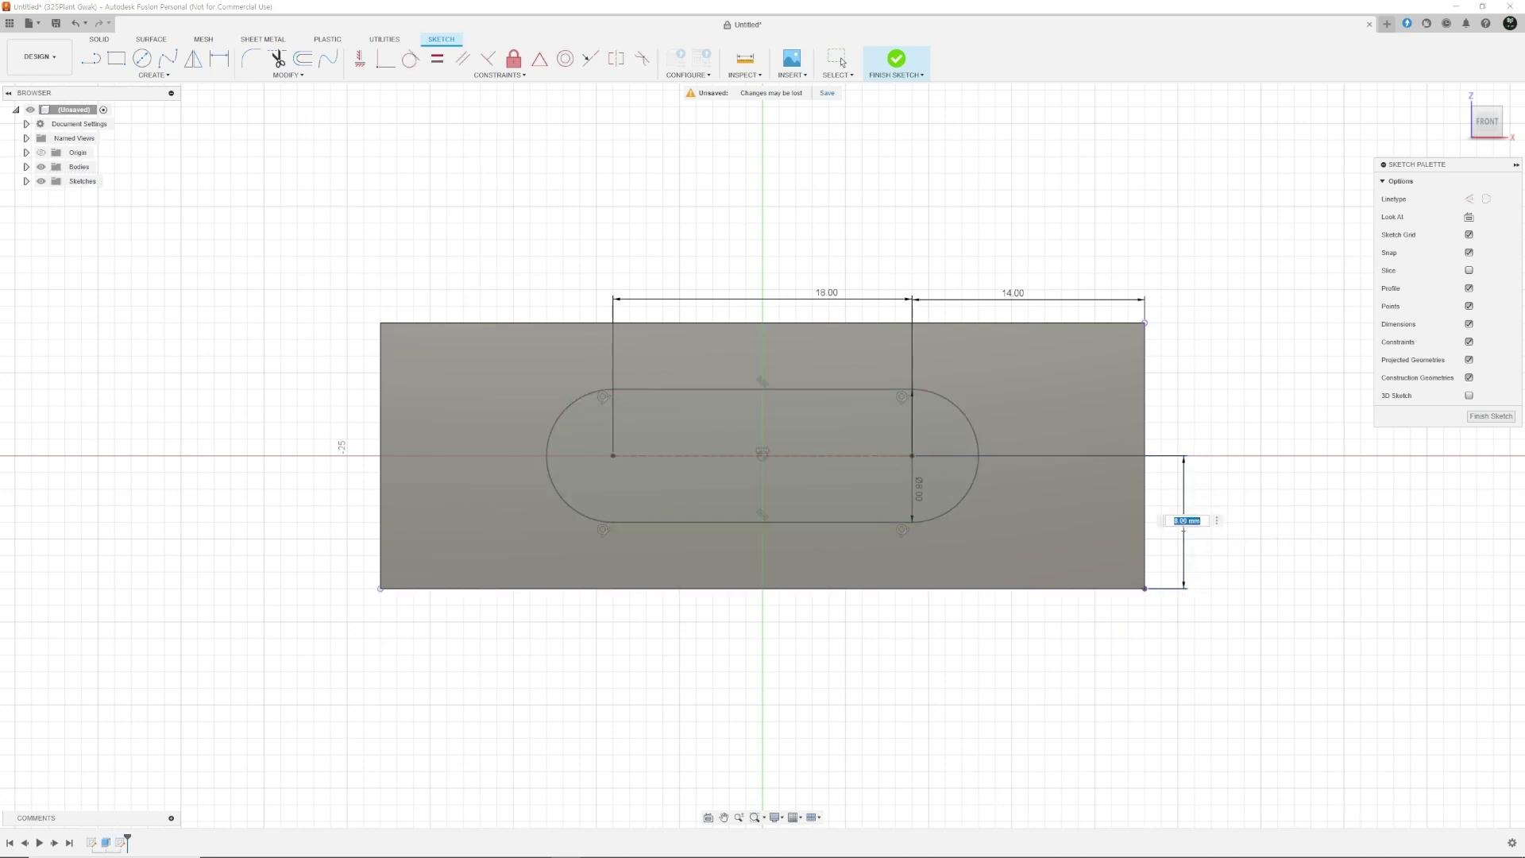
key("Return")
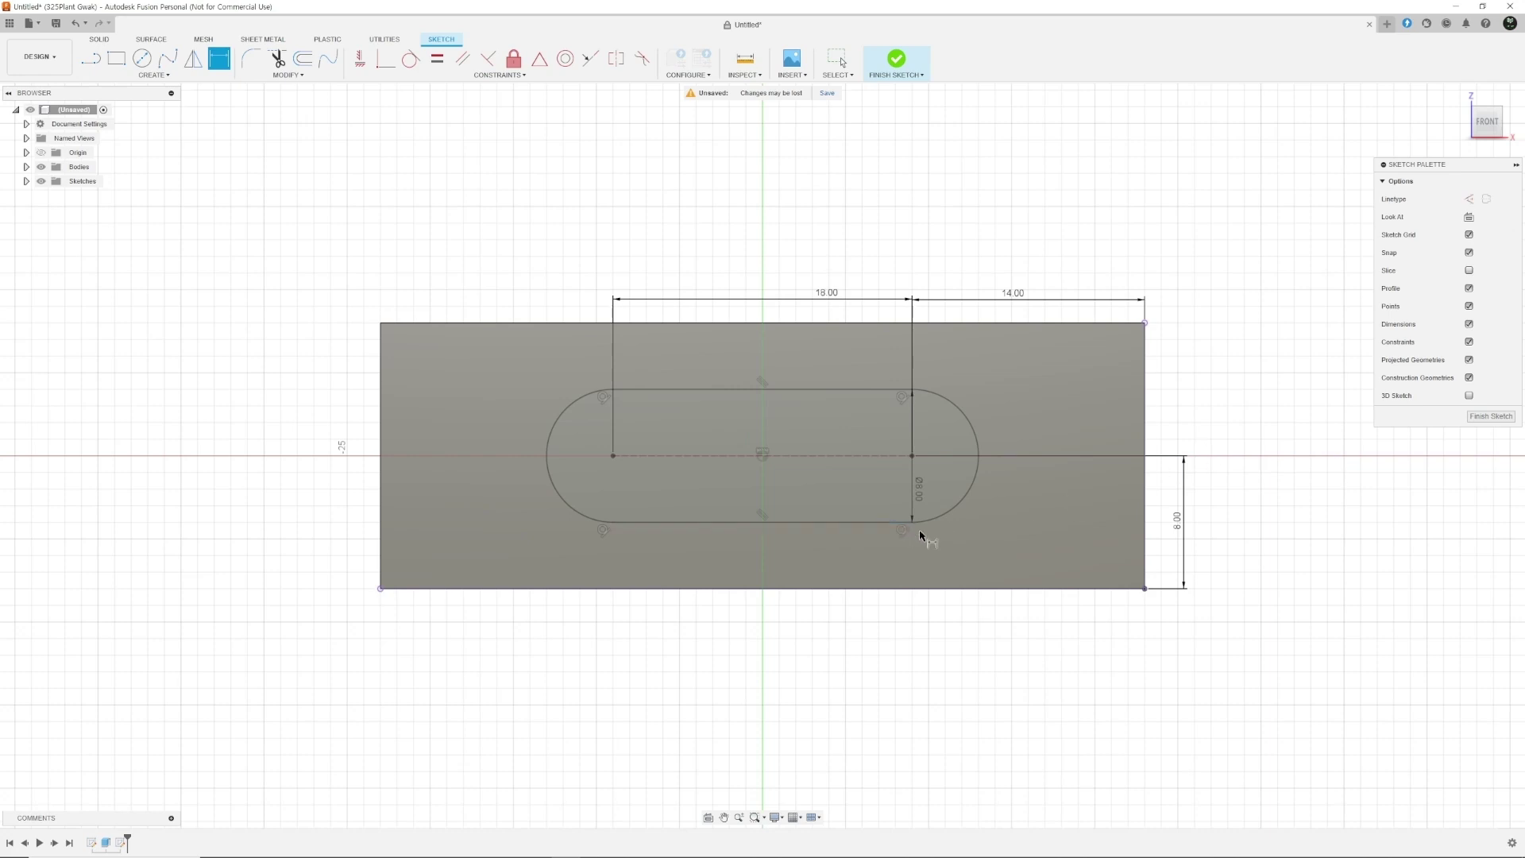
Place the slot's diameter dimension on a leader outside its right end arc and finish the sketch
left_click(957, 496)
left_click(993, 531)
key("Escape")
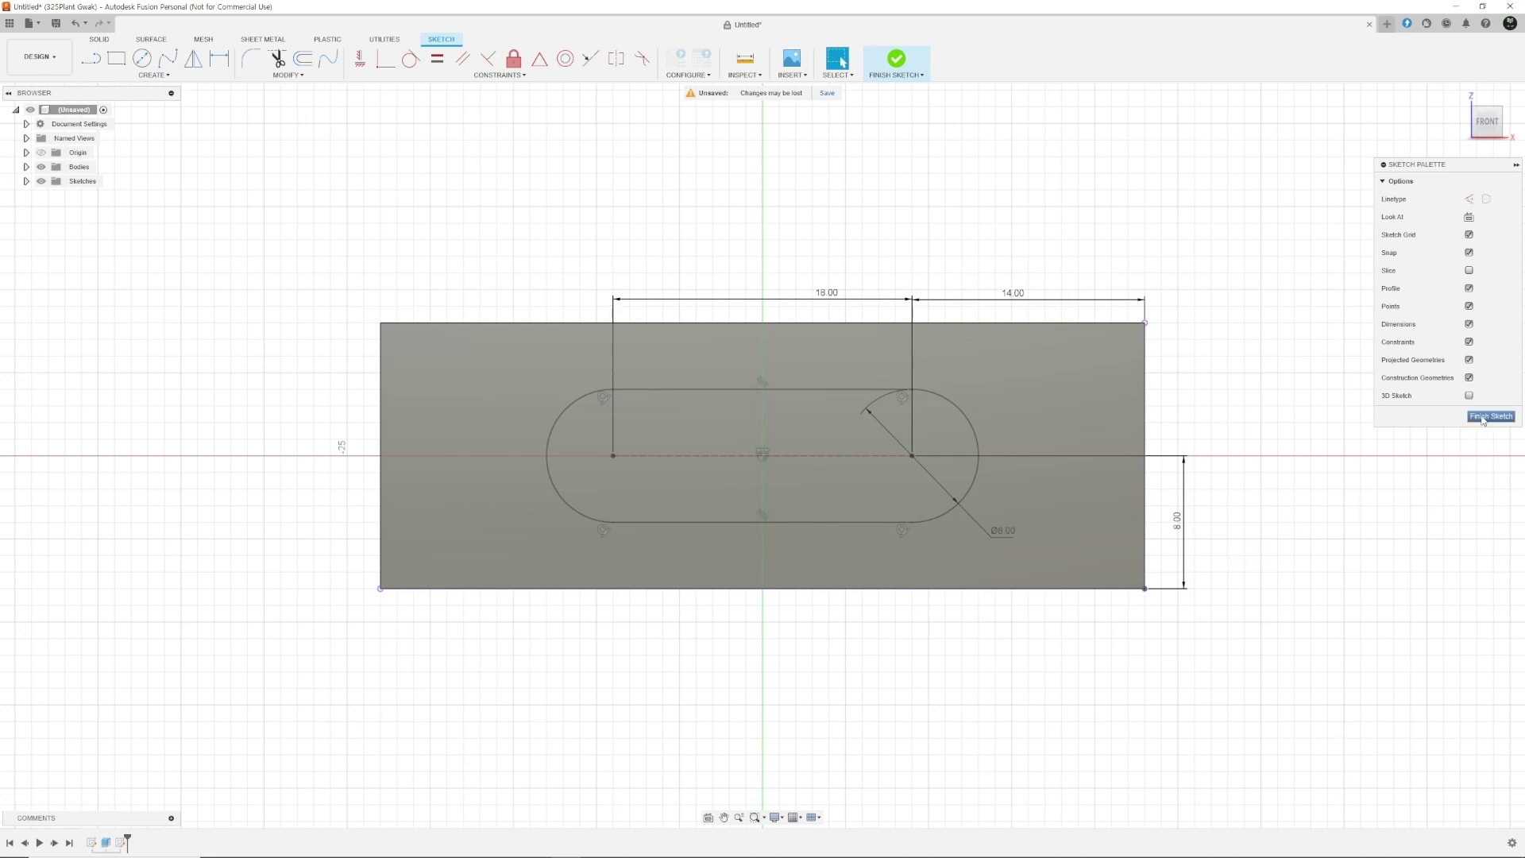
left_click(1482, 419)
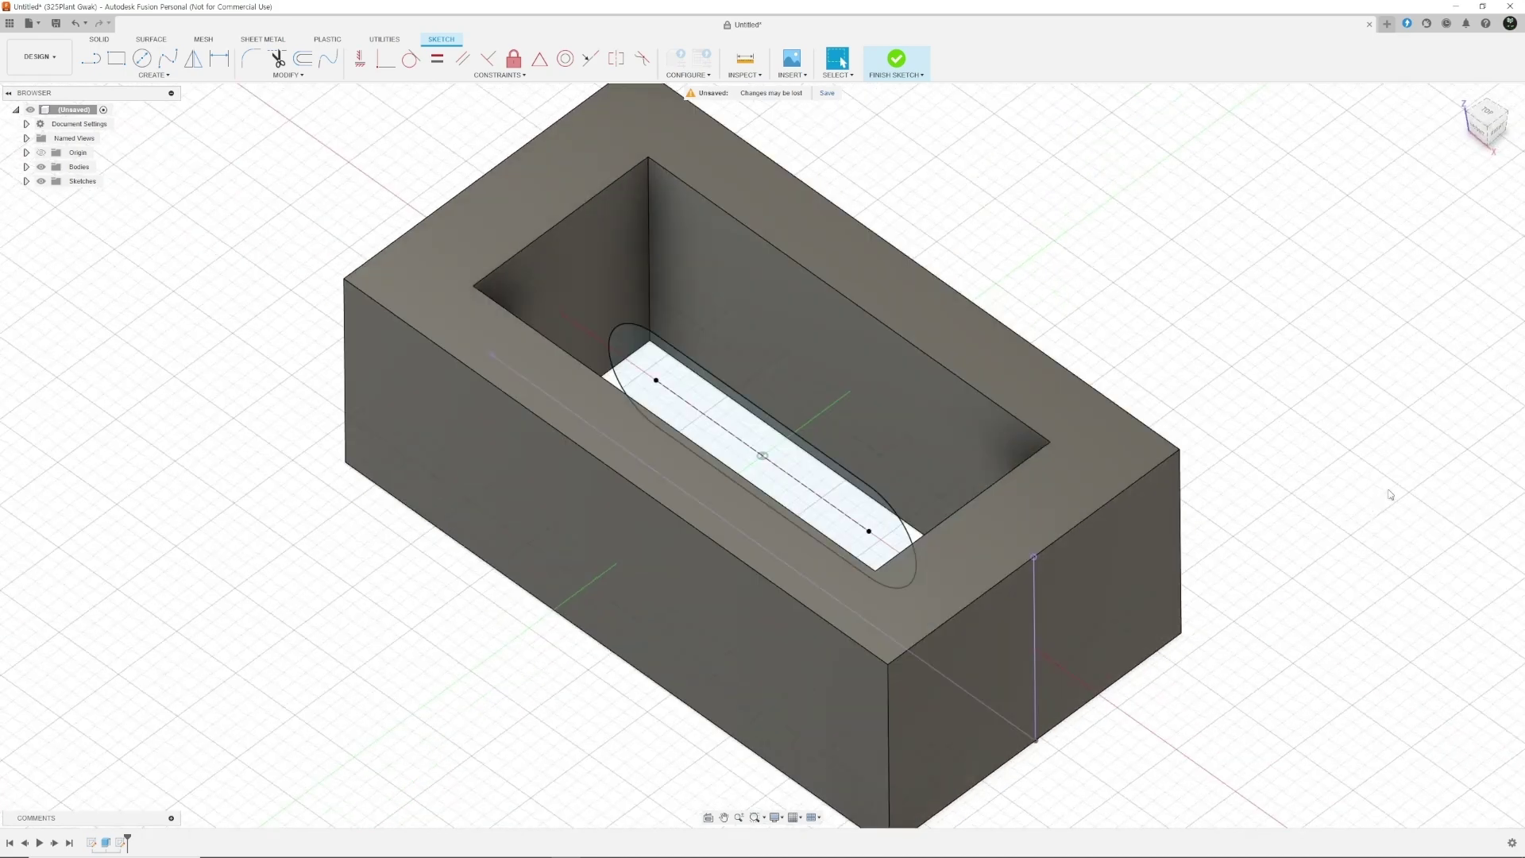
Extrude the slot profile symmetrically about 21 mm to each side as a cut through both long walls of the frame
key("e")
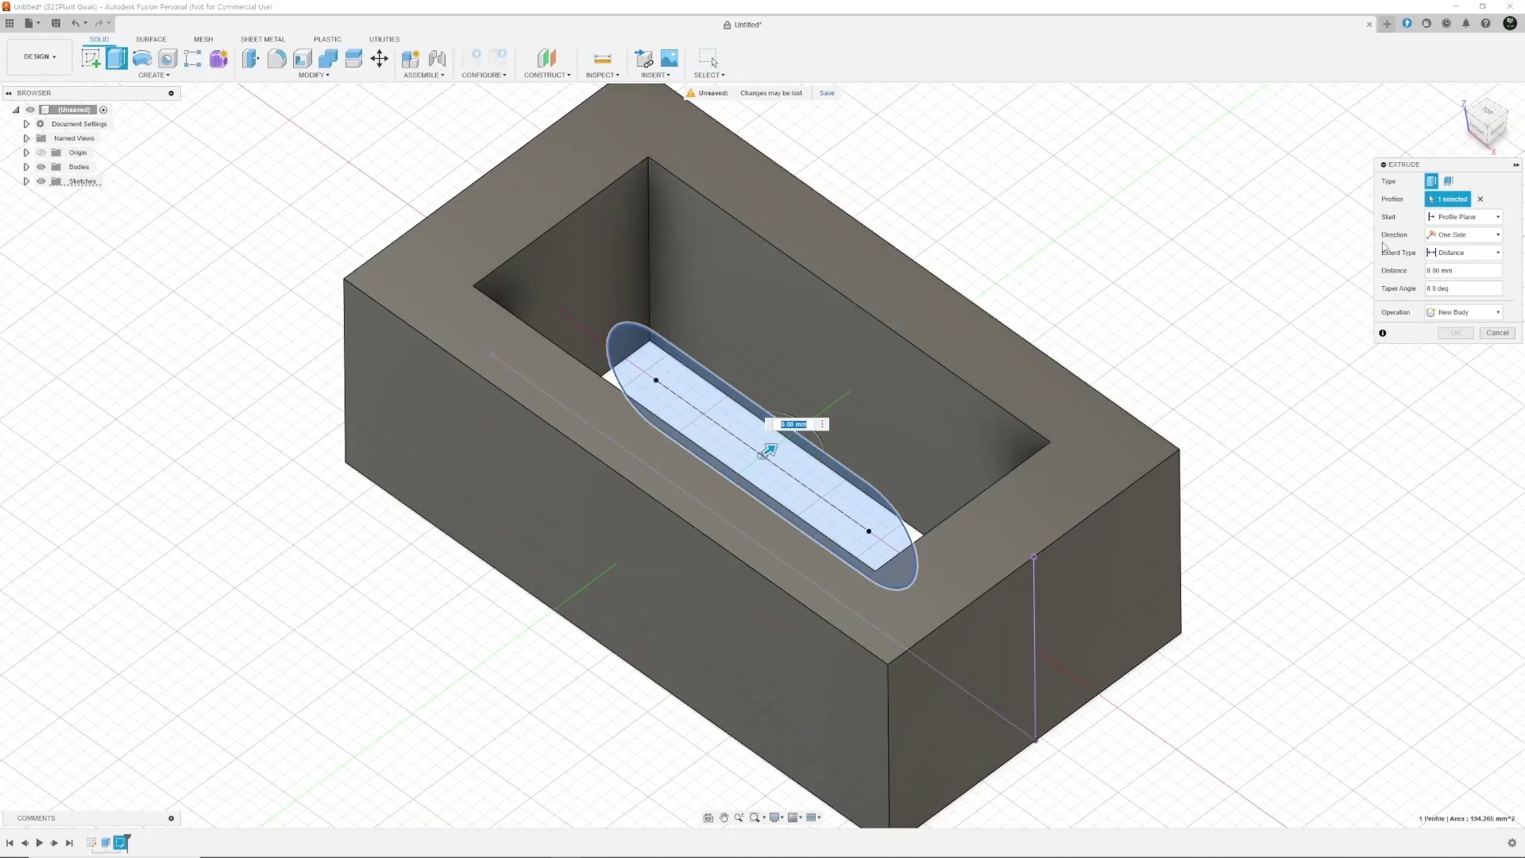
left_click(1464, 235)
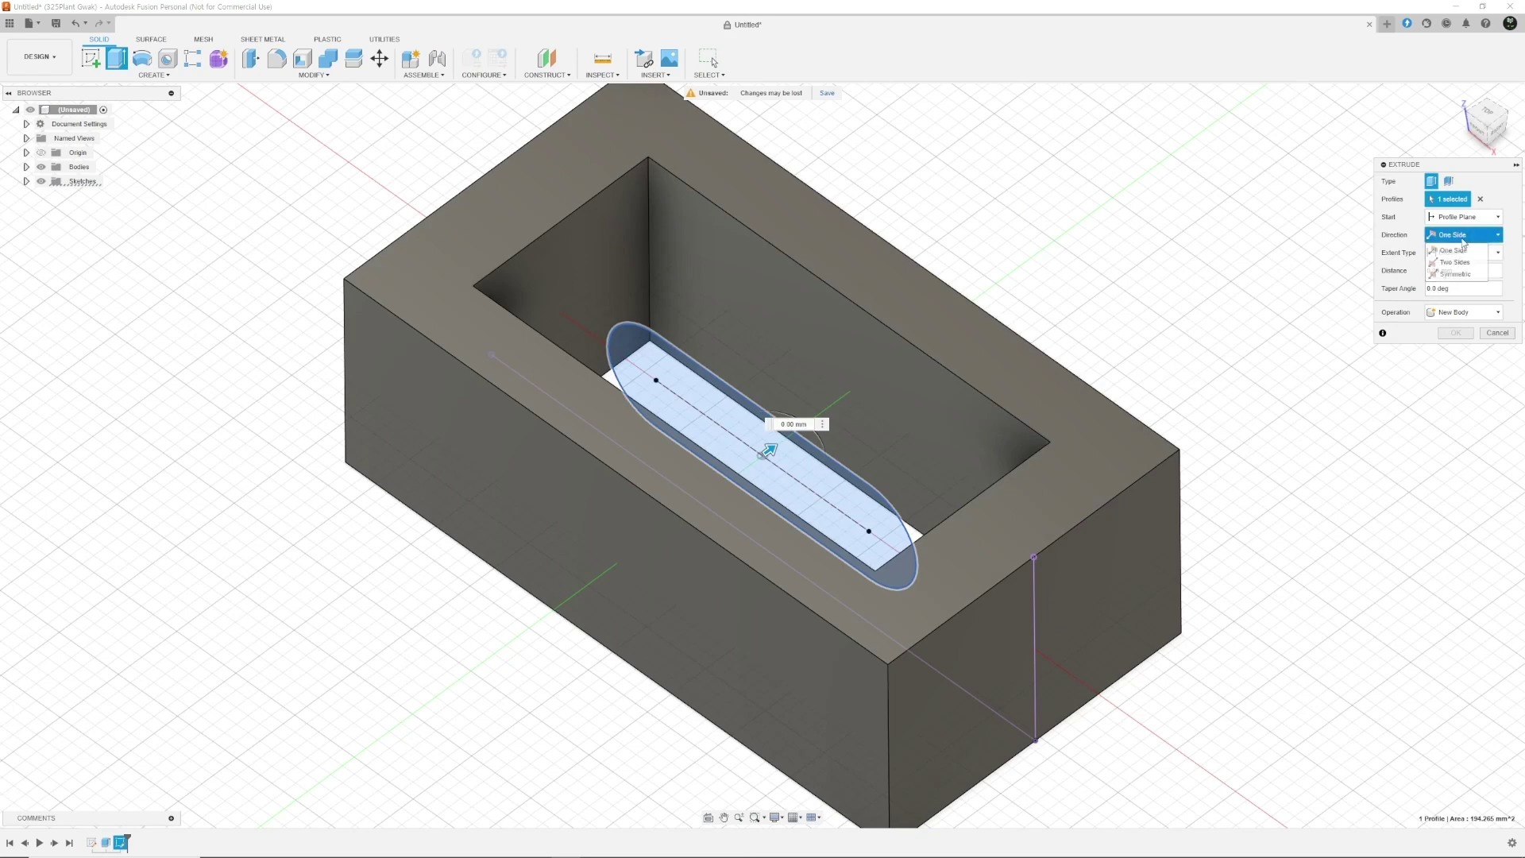
left_click(1463, 275)
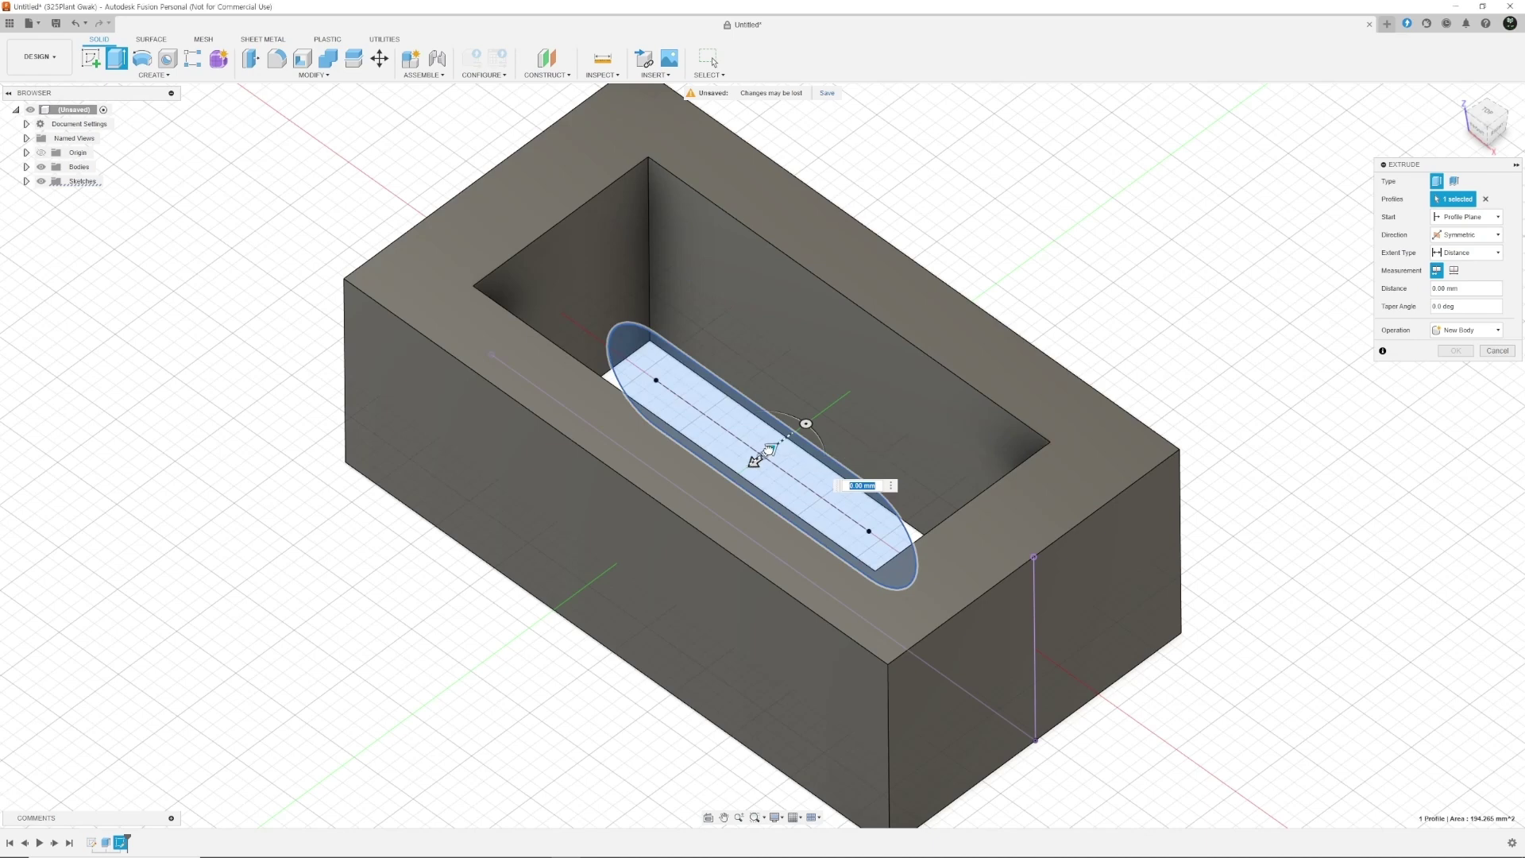
left_click_drag(768, 450, 1016, 269)
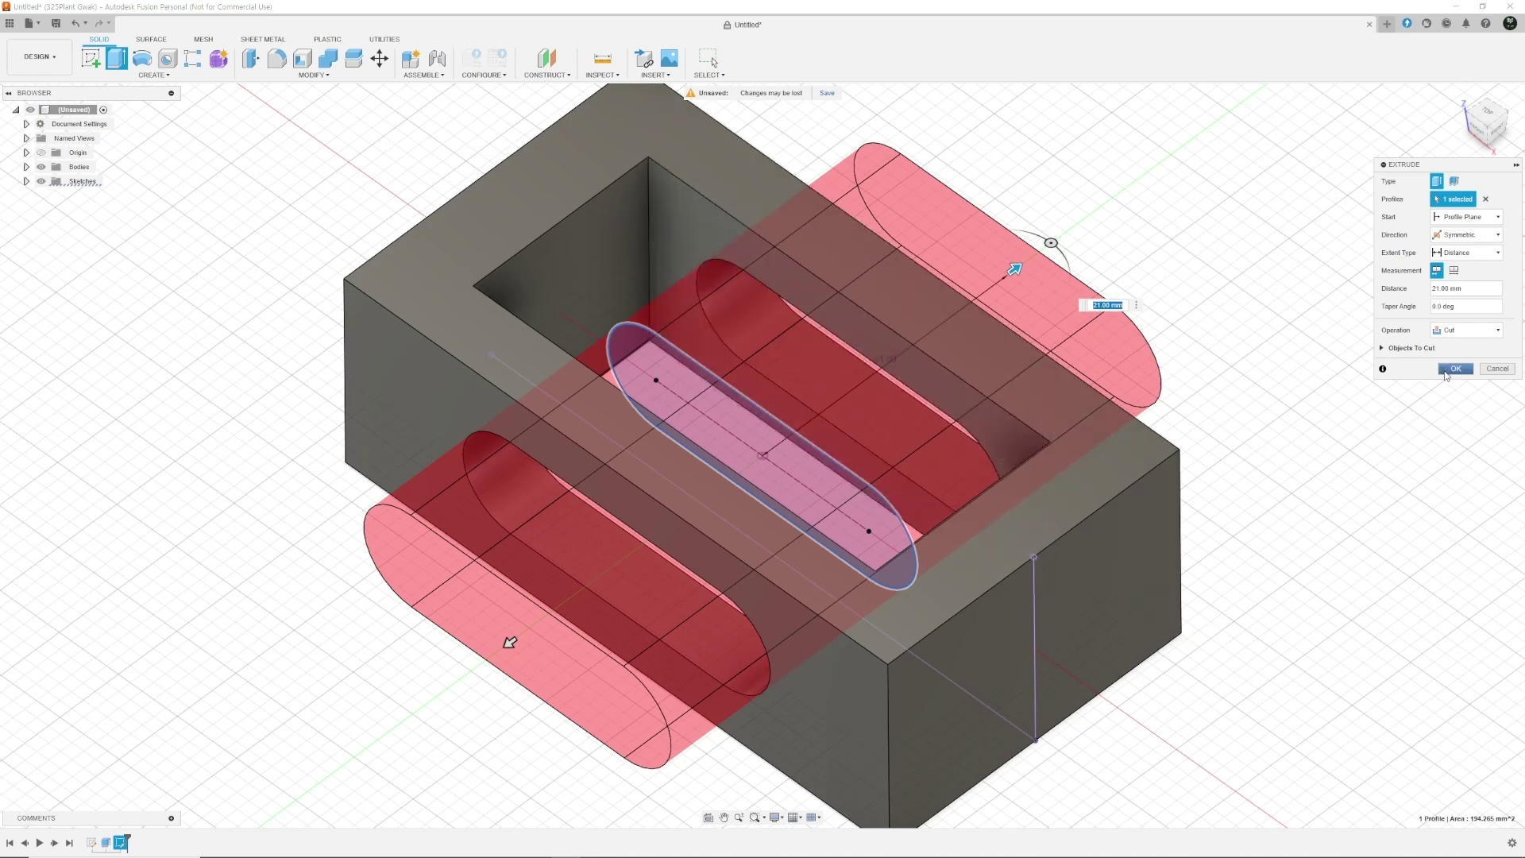
left_click(1452, 369)
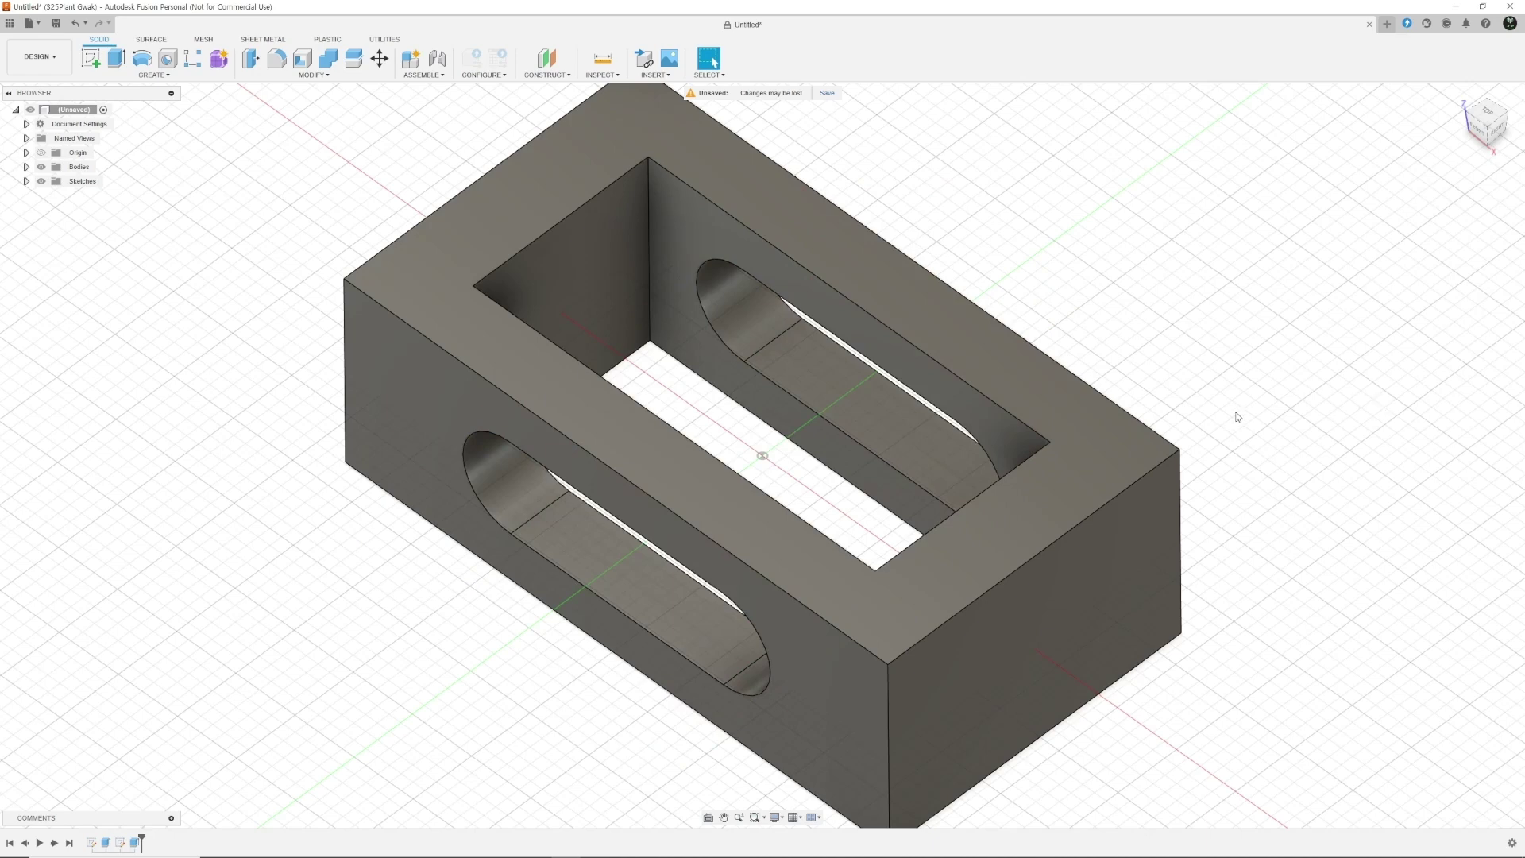
Create a new sketch on the vertical YZ origin plane through the middle of the frame
middle_click_drag(1327, 389, 1271, 468, "shift")
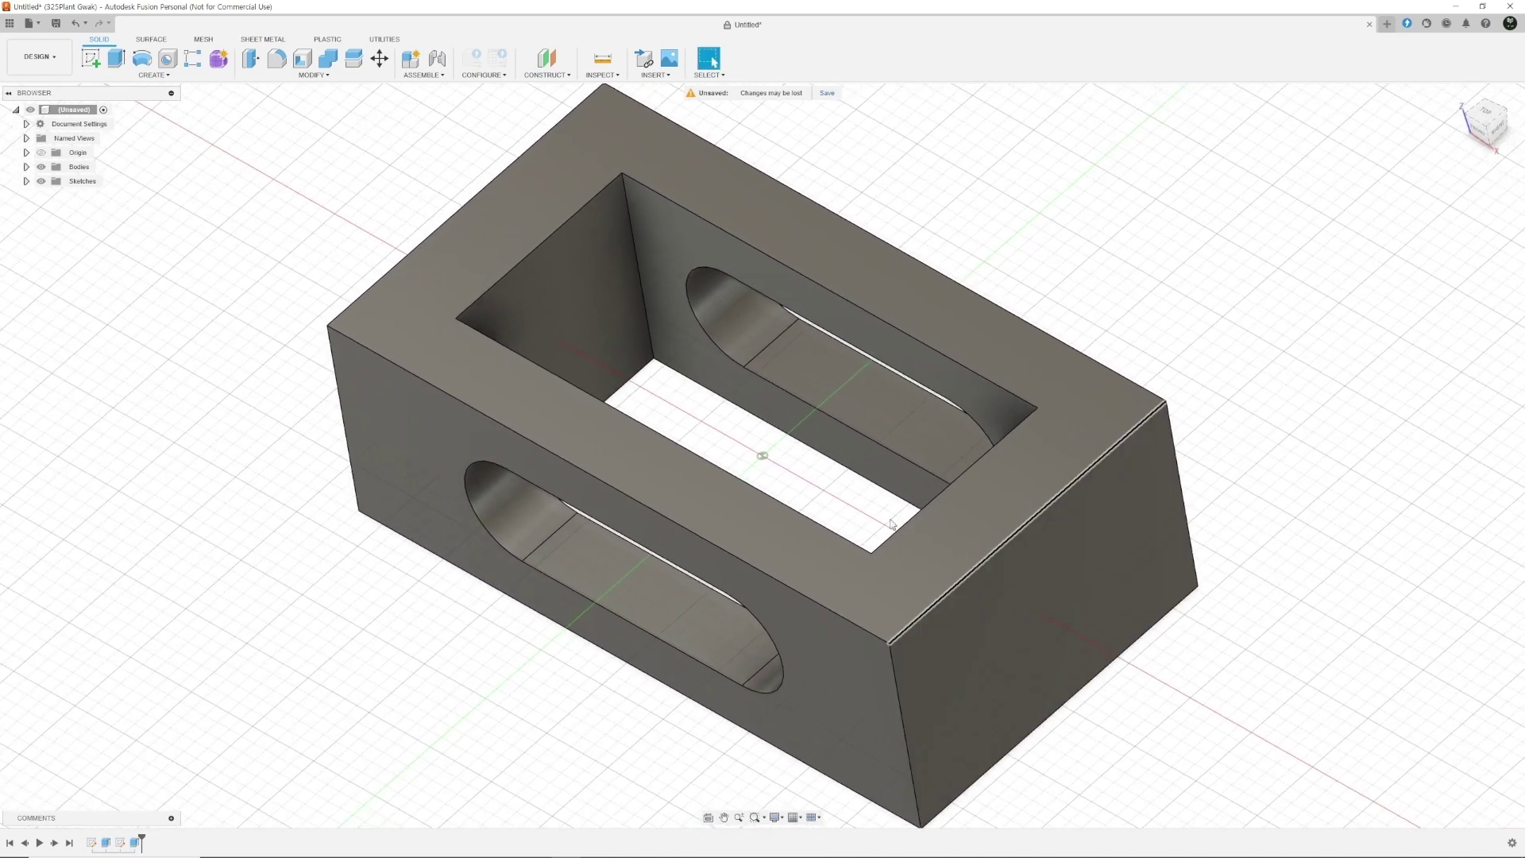
left_click(93, 59)
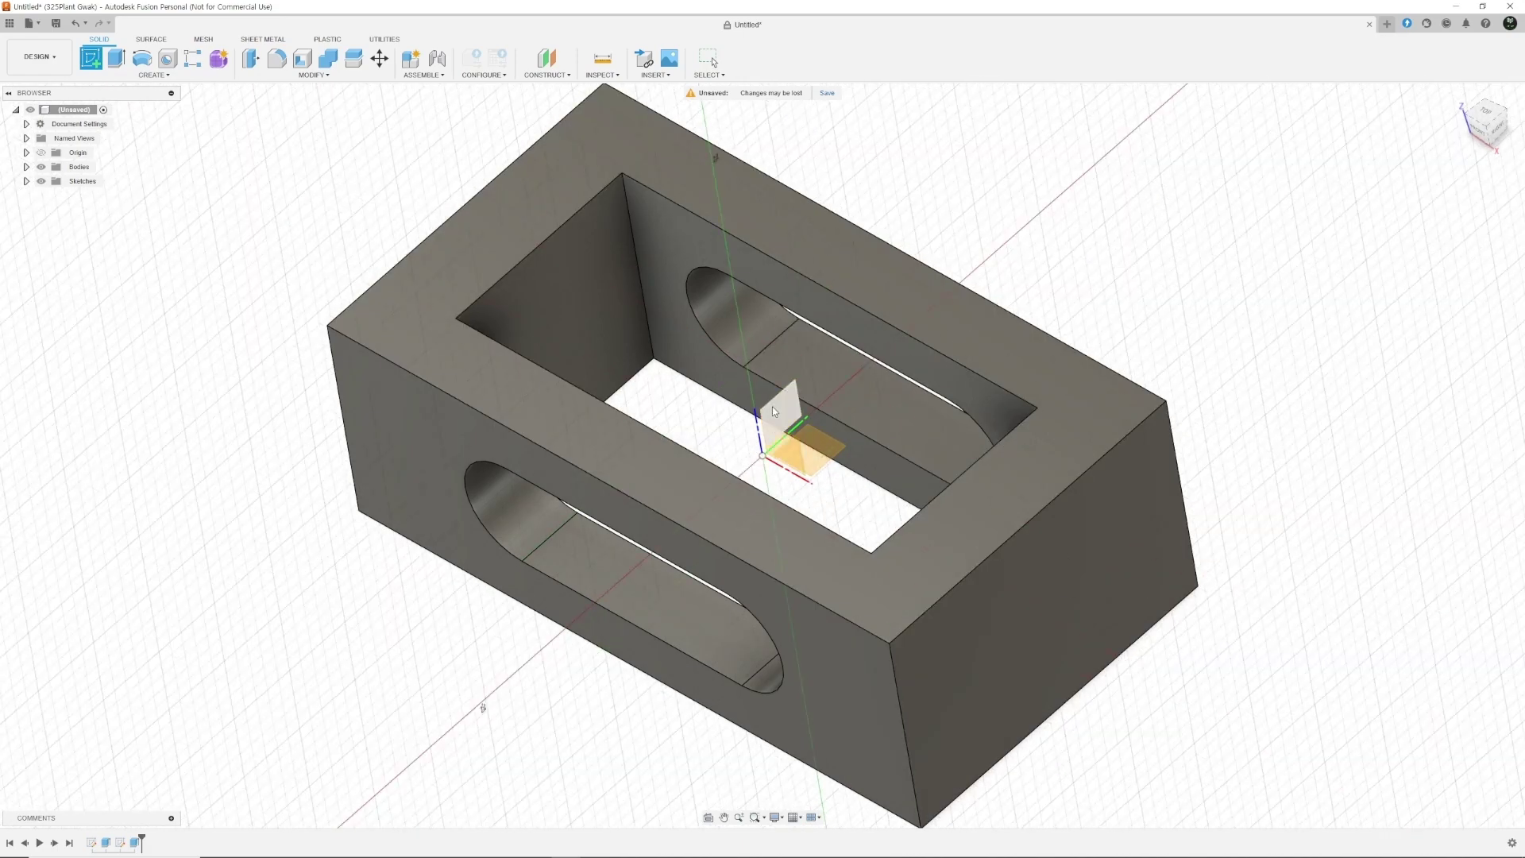
left_click(775, 410)
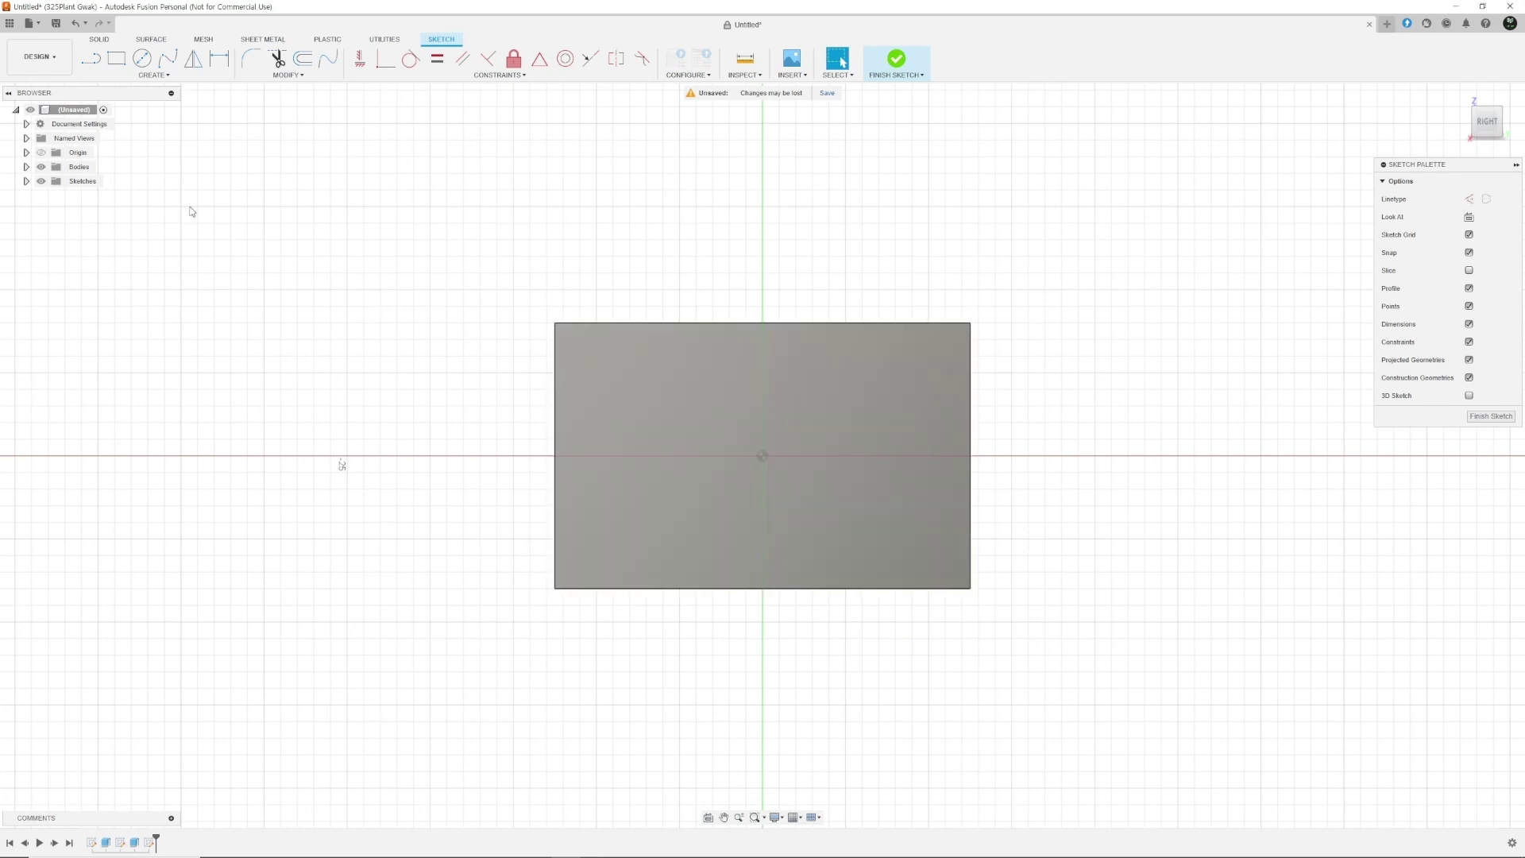
Sketch a center rectangle on the origin, 14 mm wide and 7 mm high
left_click(155, 77)
mouse_move(166, 99)
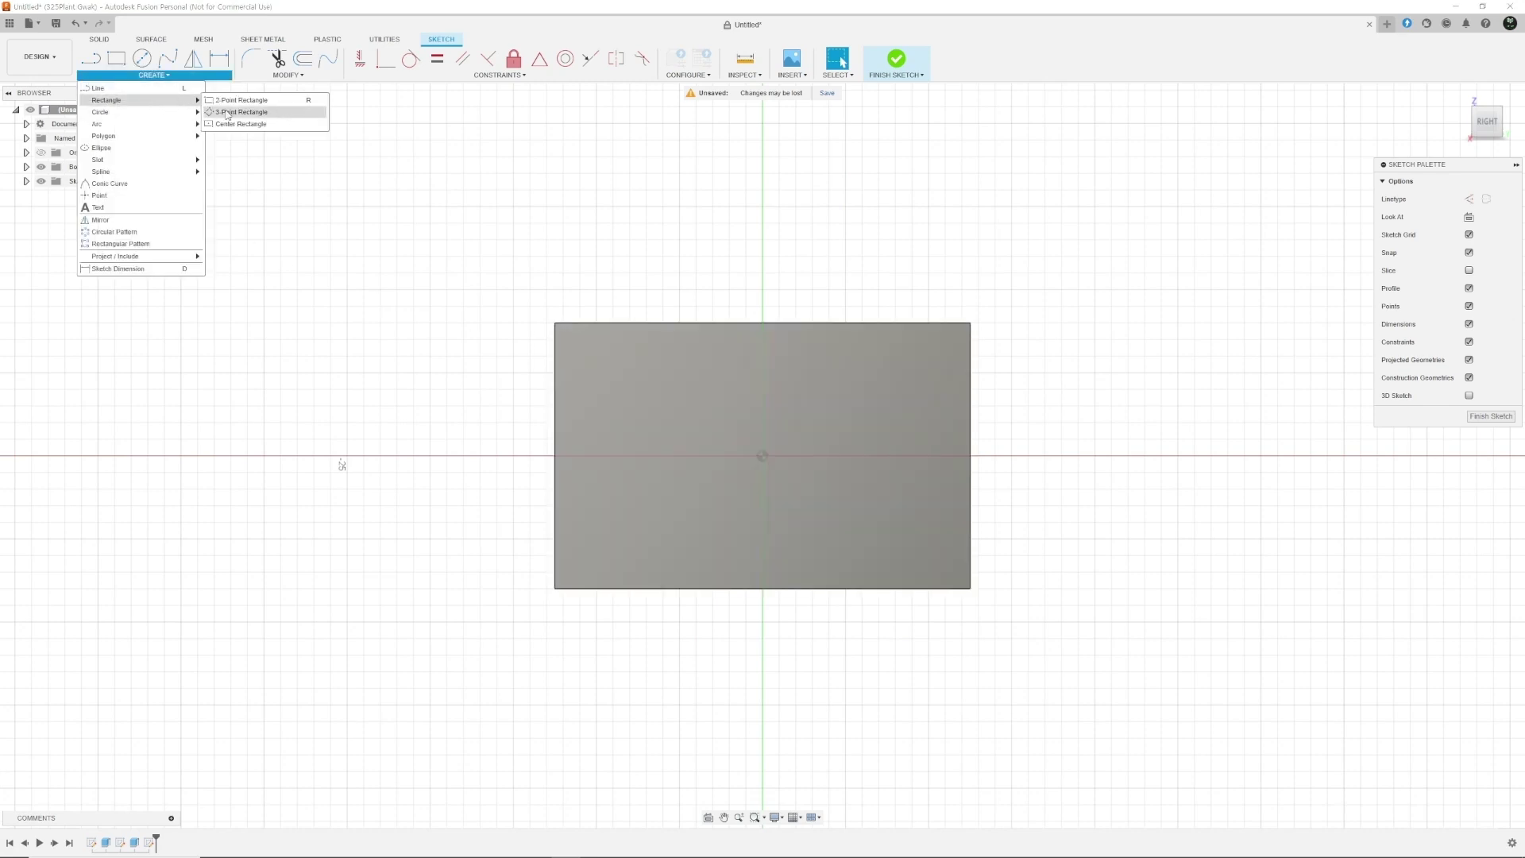
left_click(242, 126)
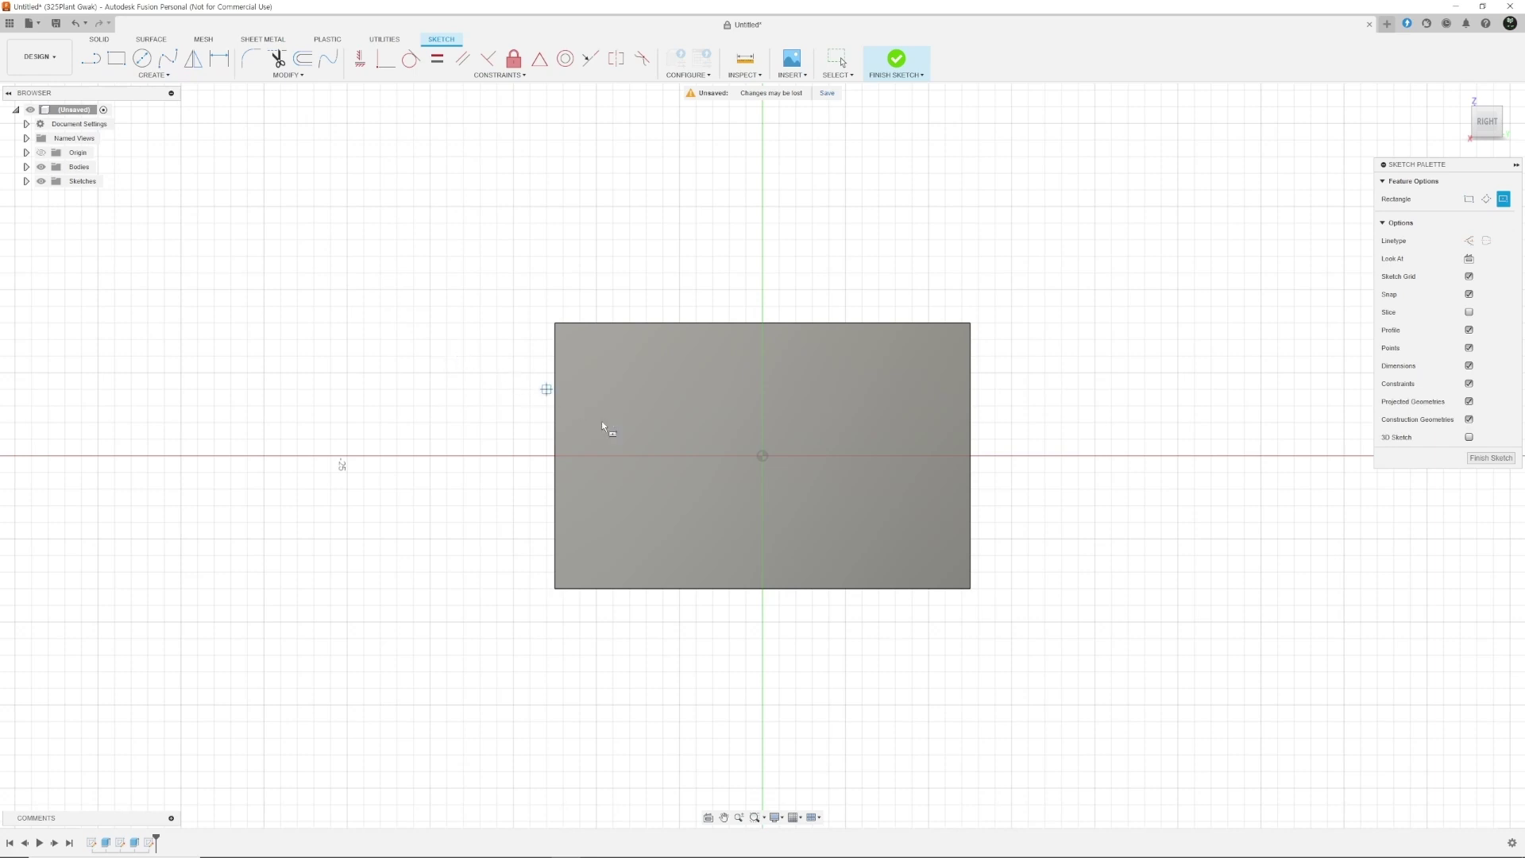
left_click(761, 455)
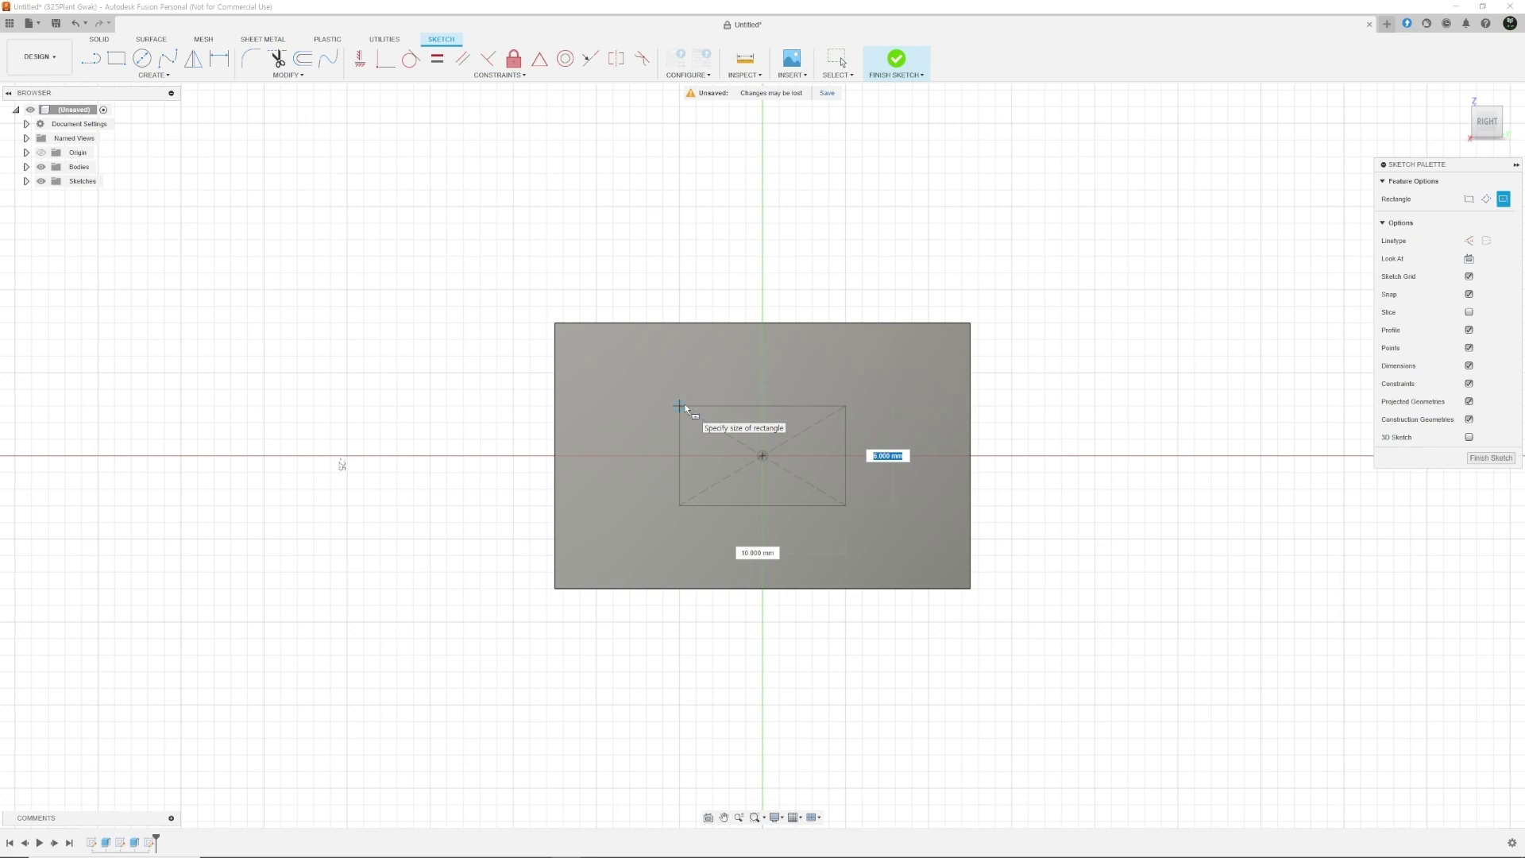
key("Tab")
type("14")
key("Tab")
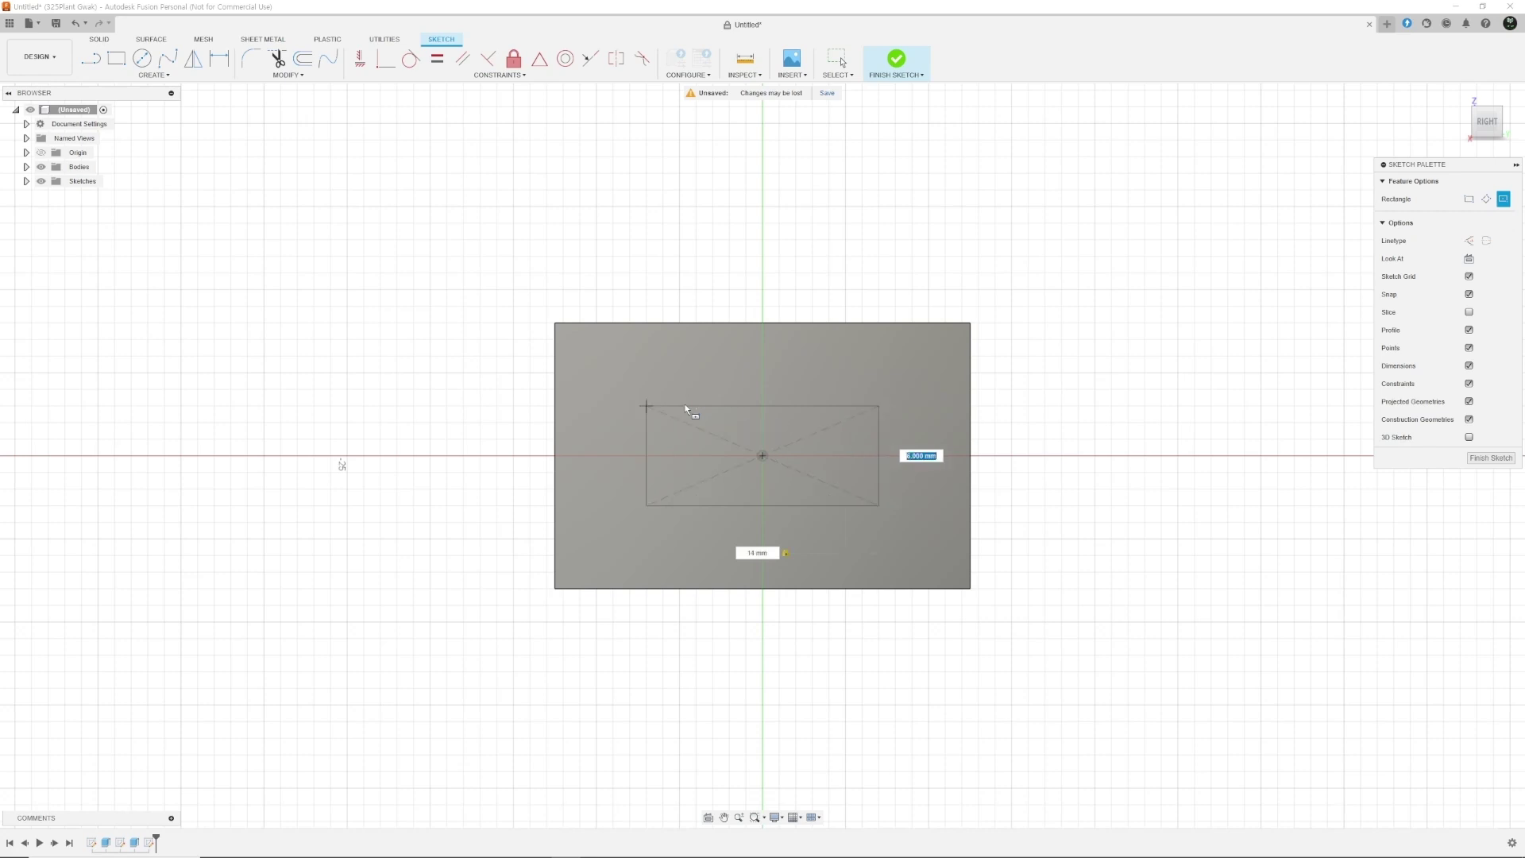
type("7")
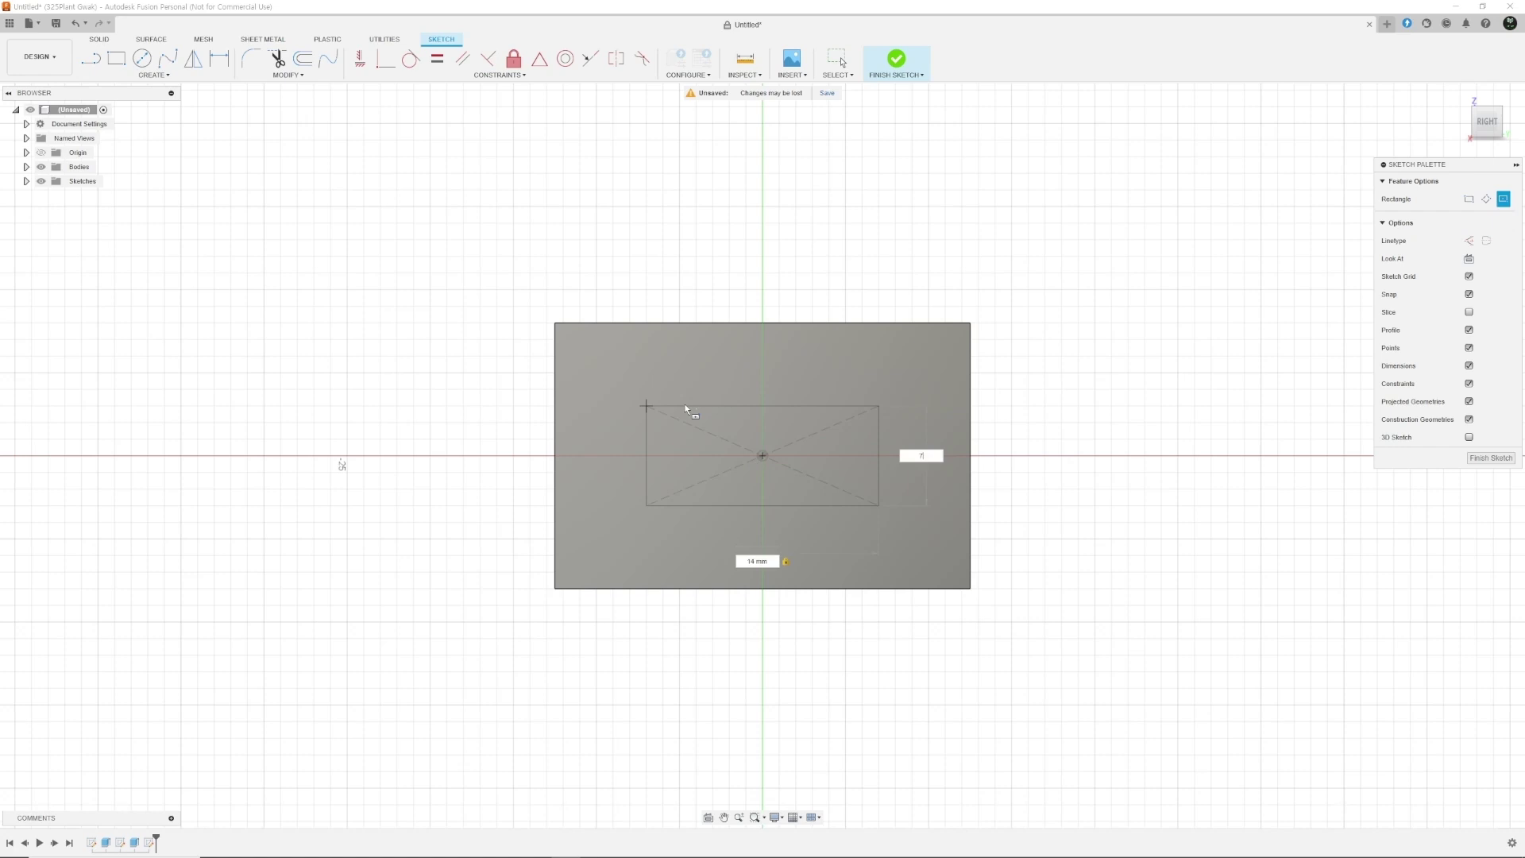
key("Return")
key("Escape")
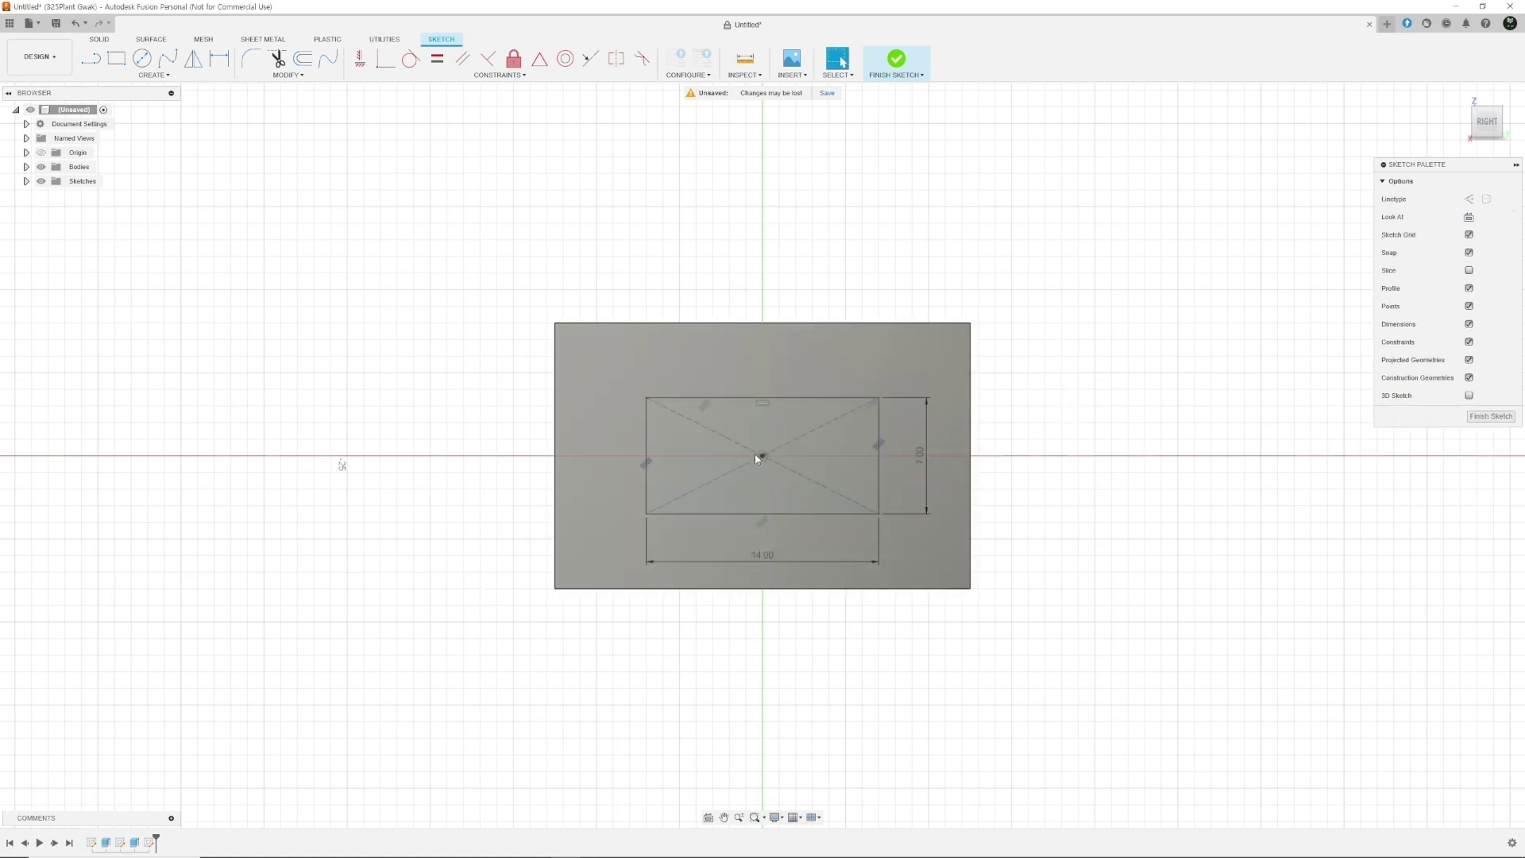
Add a driven dimension for the gap between the left edges of the frame and the rectangle, placed above the frame
key("d")
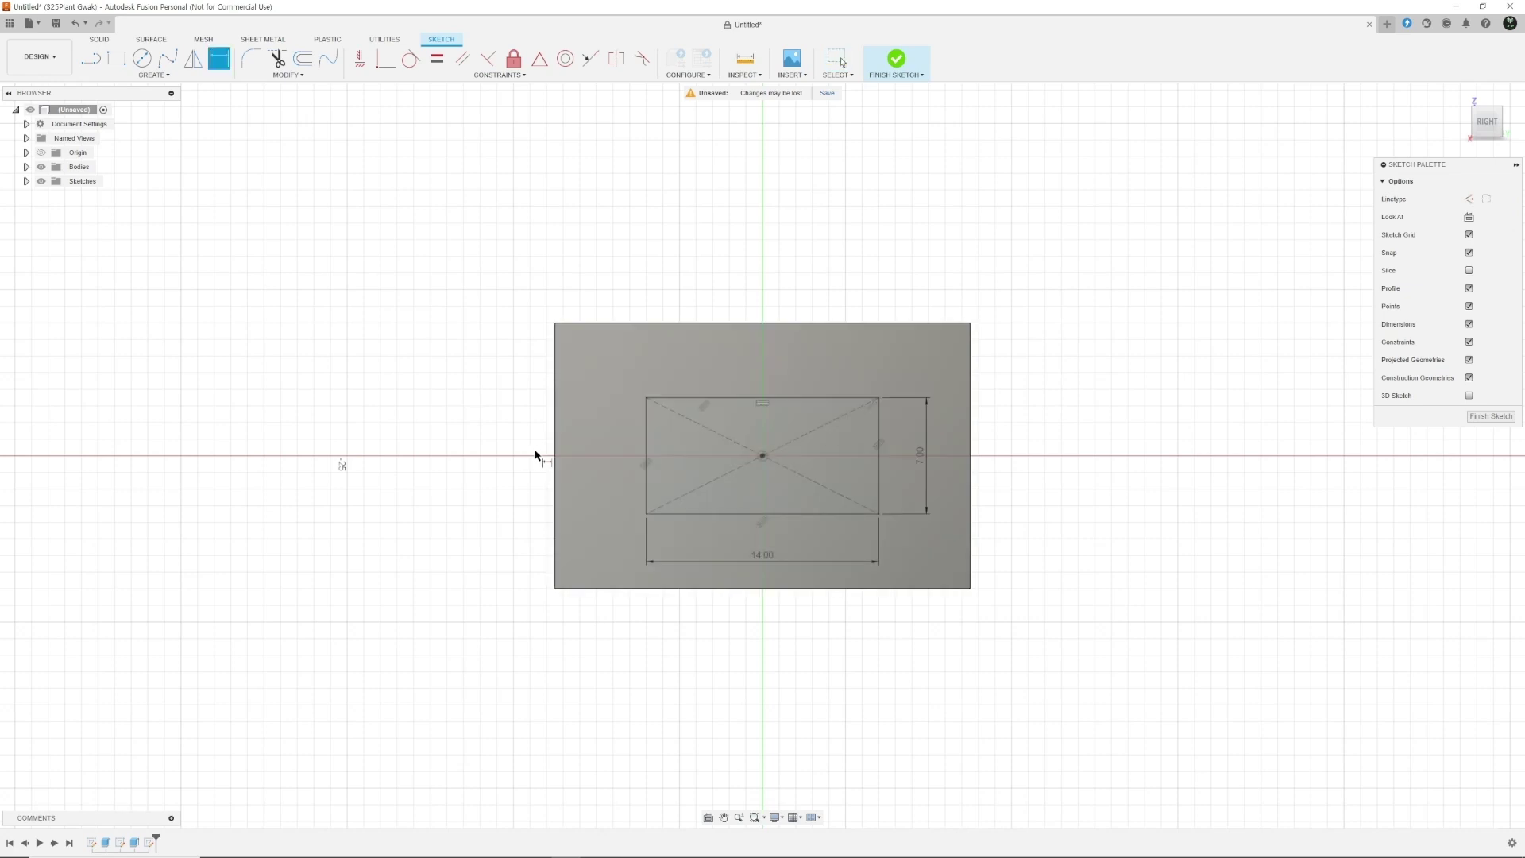
left_click(554, 452)
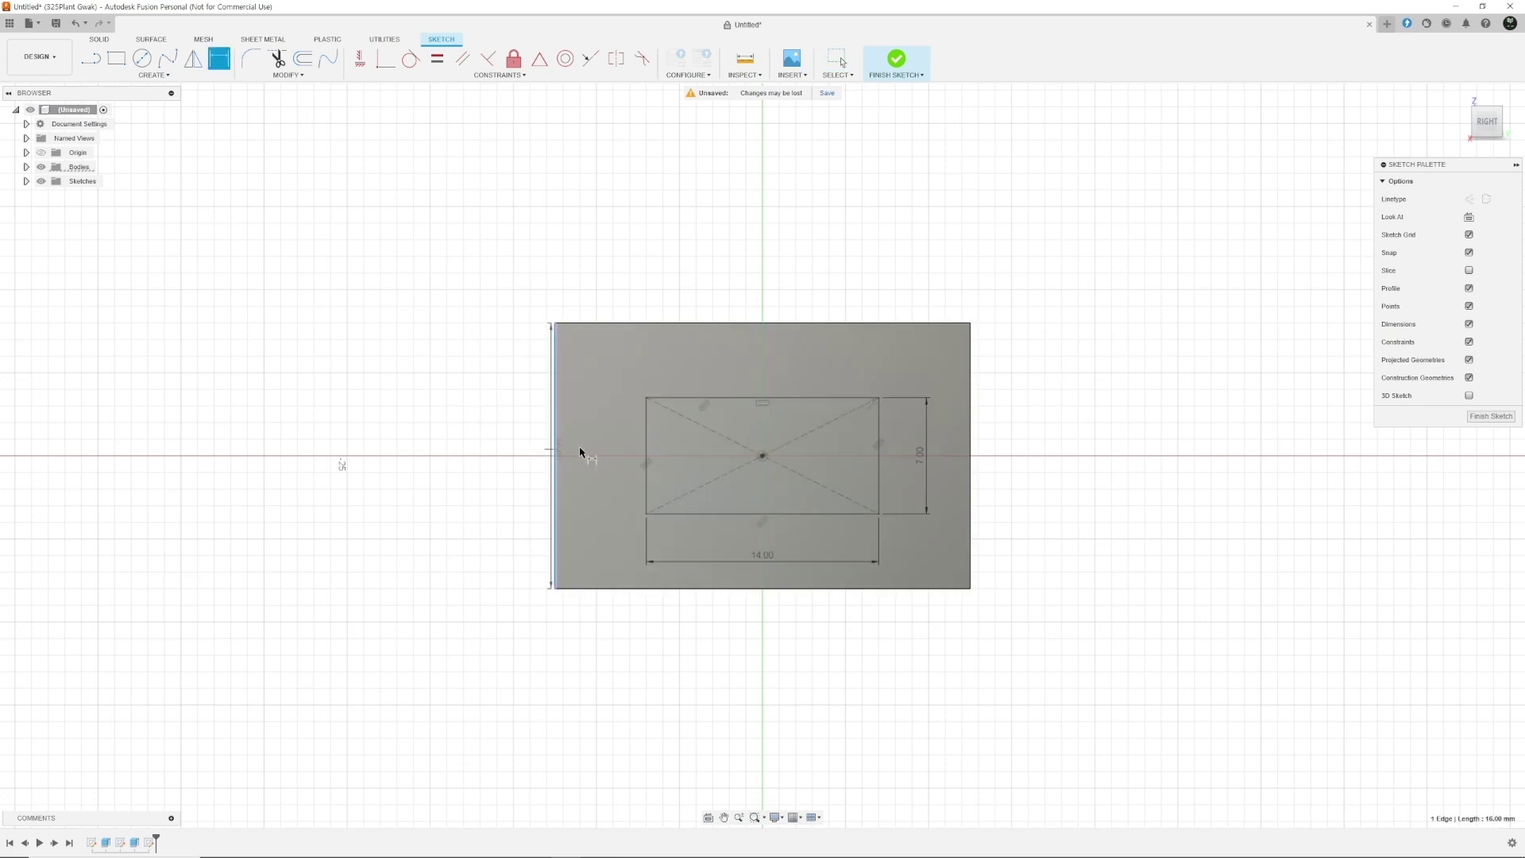
left_click(645, 445)
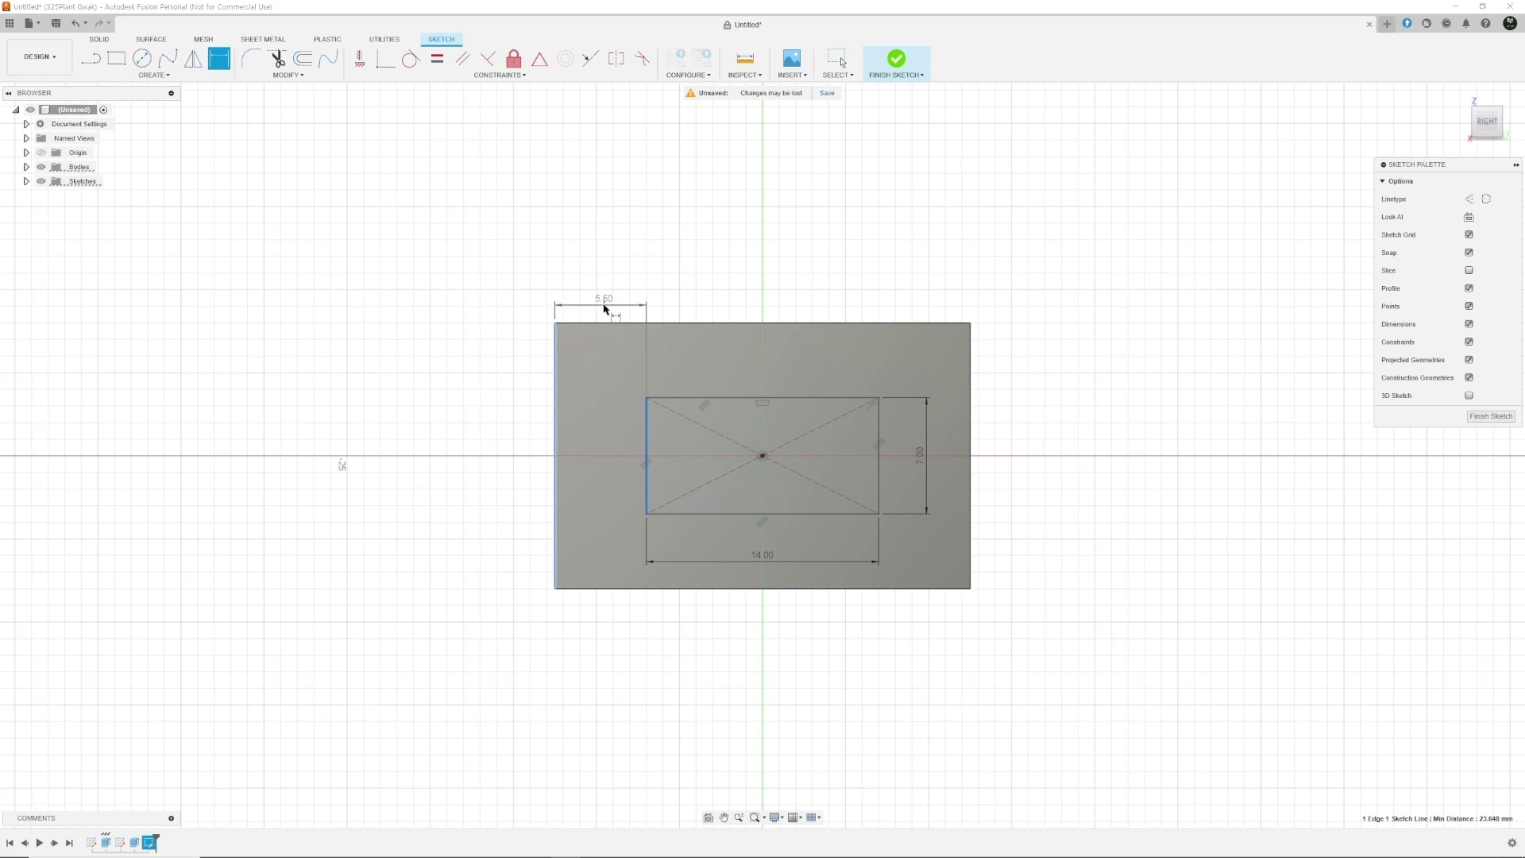
left_click(604, 318)
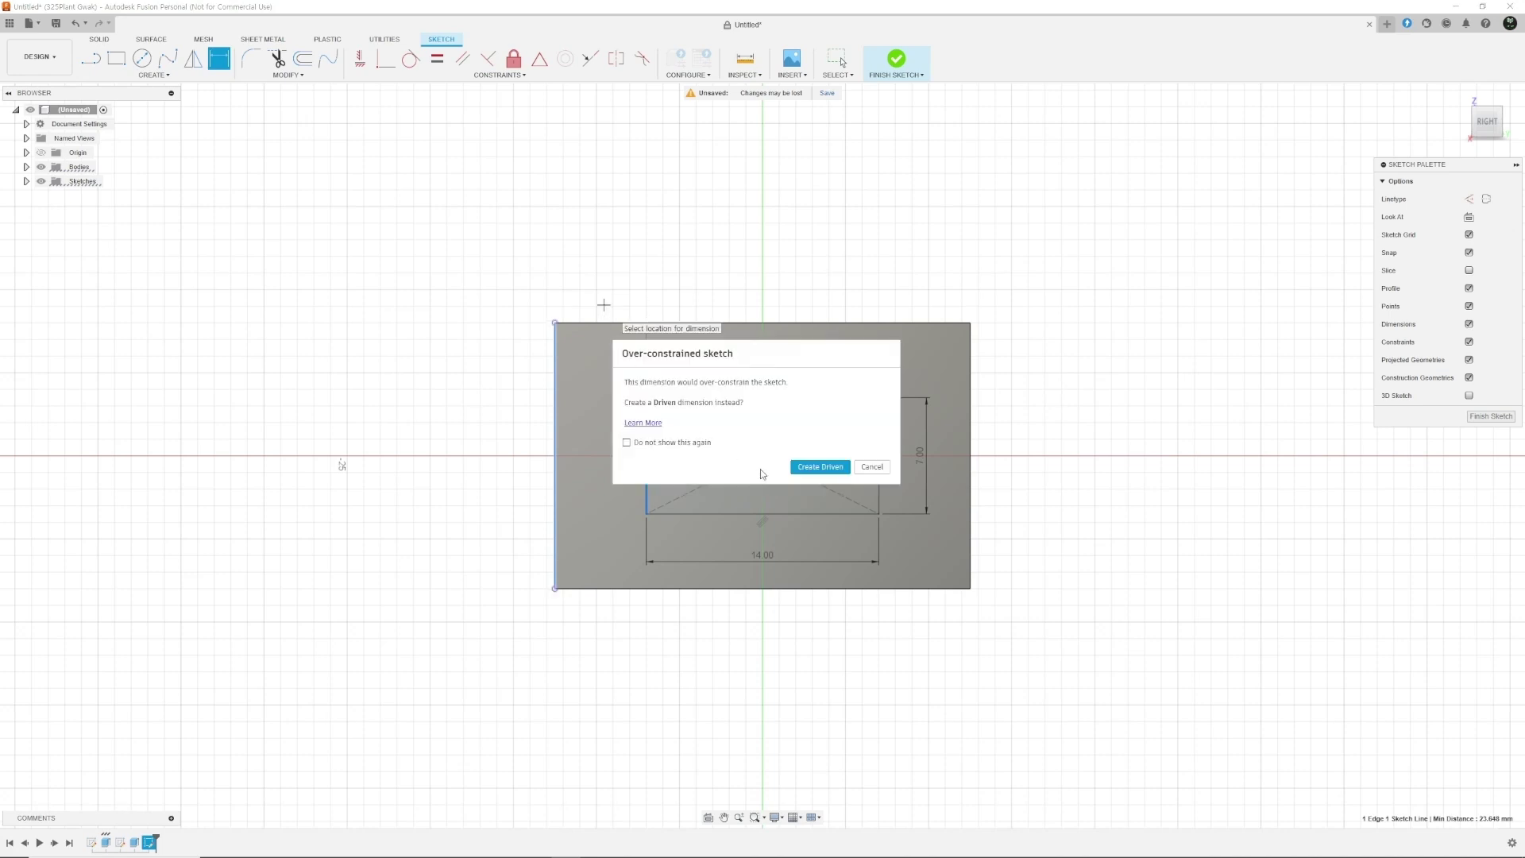
left_click(818, 467)
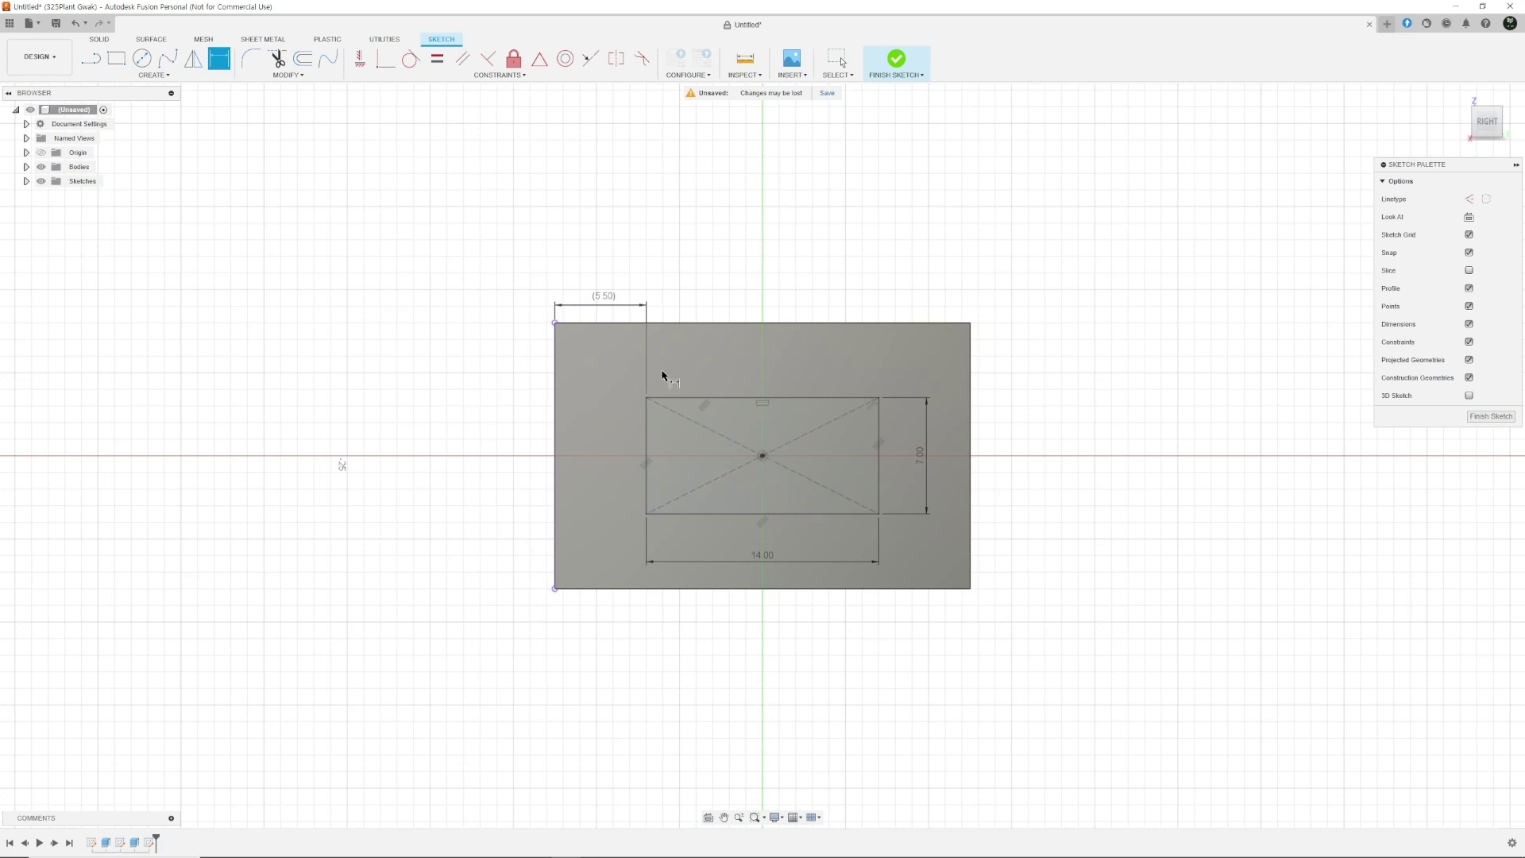
Add a driven dimension for the gap between the top edges of the frame and the rectangle, placed right of the frame
left_click(701, 324)
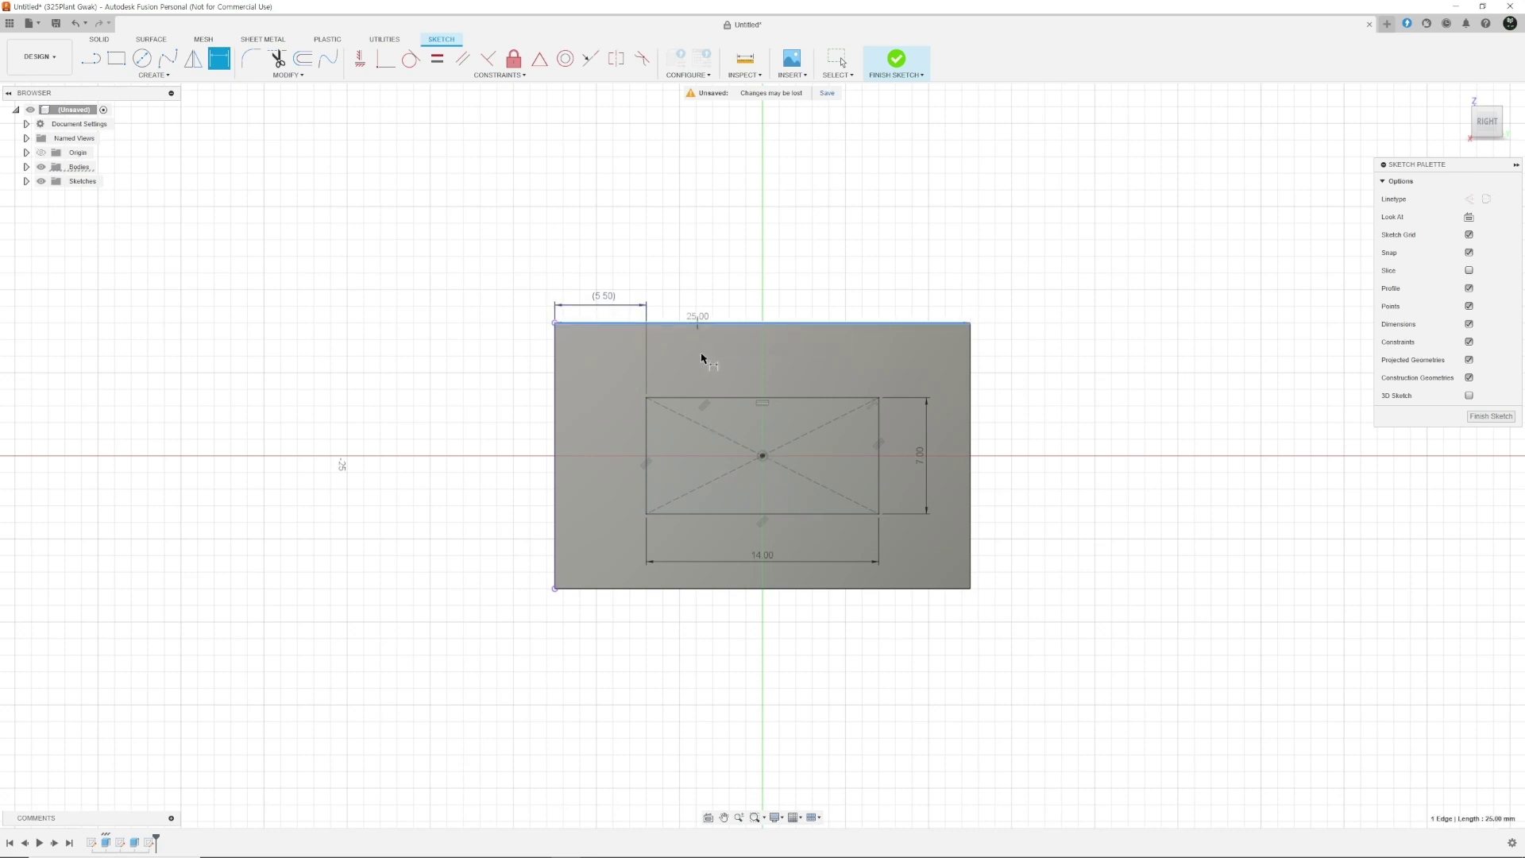
left_click(758, 399)
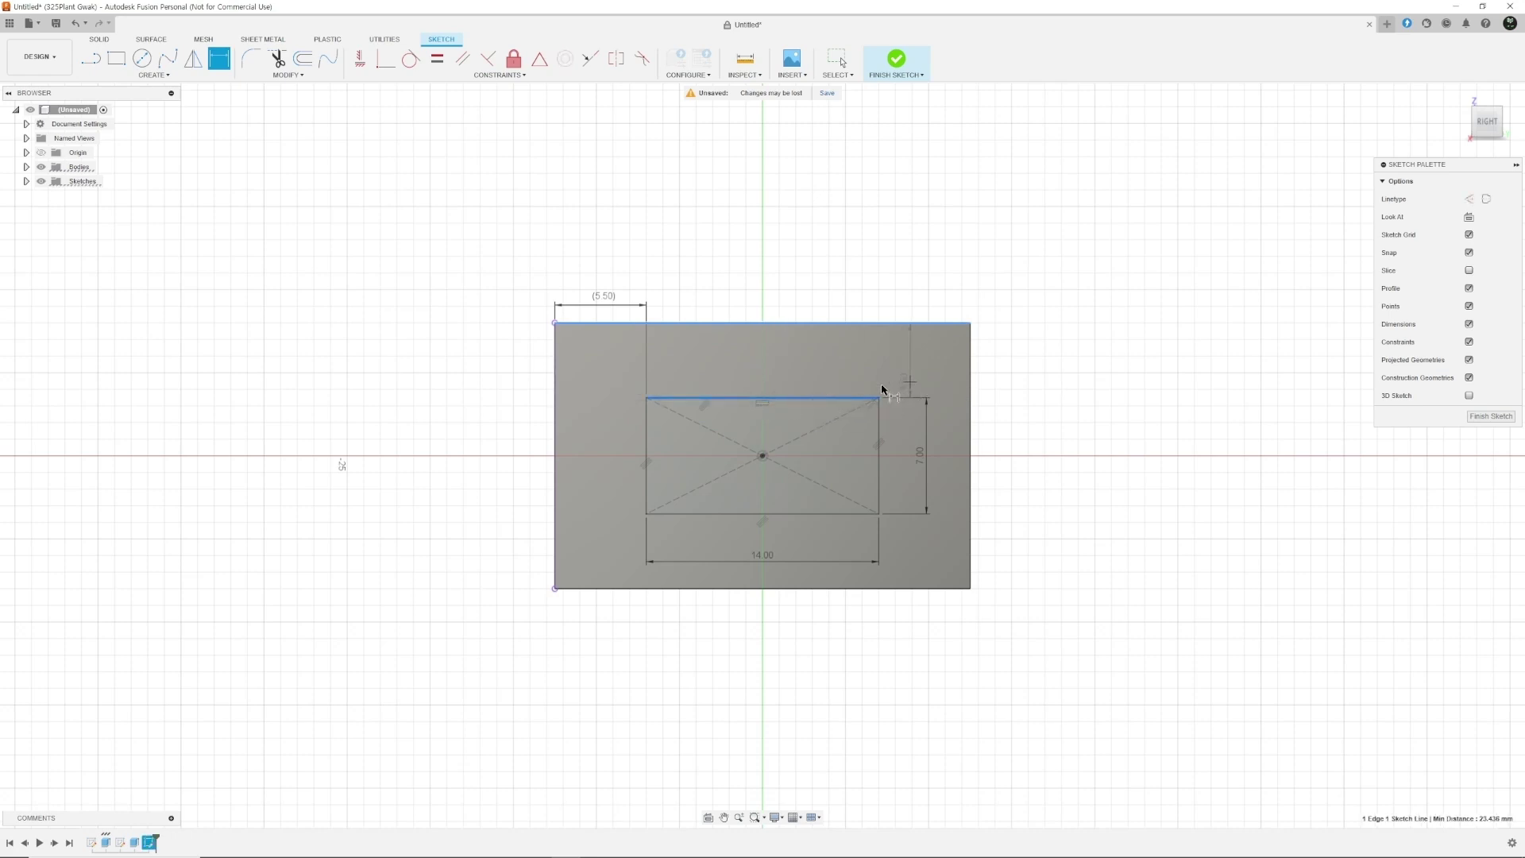
left_click(1023, 357)
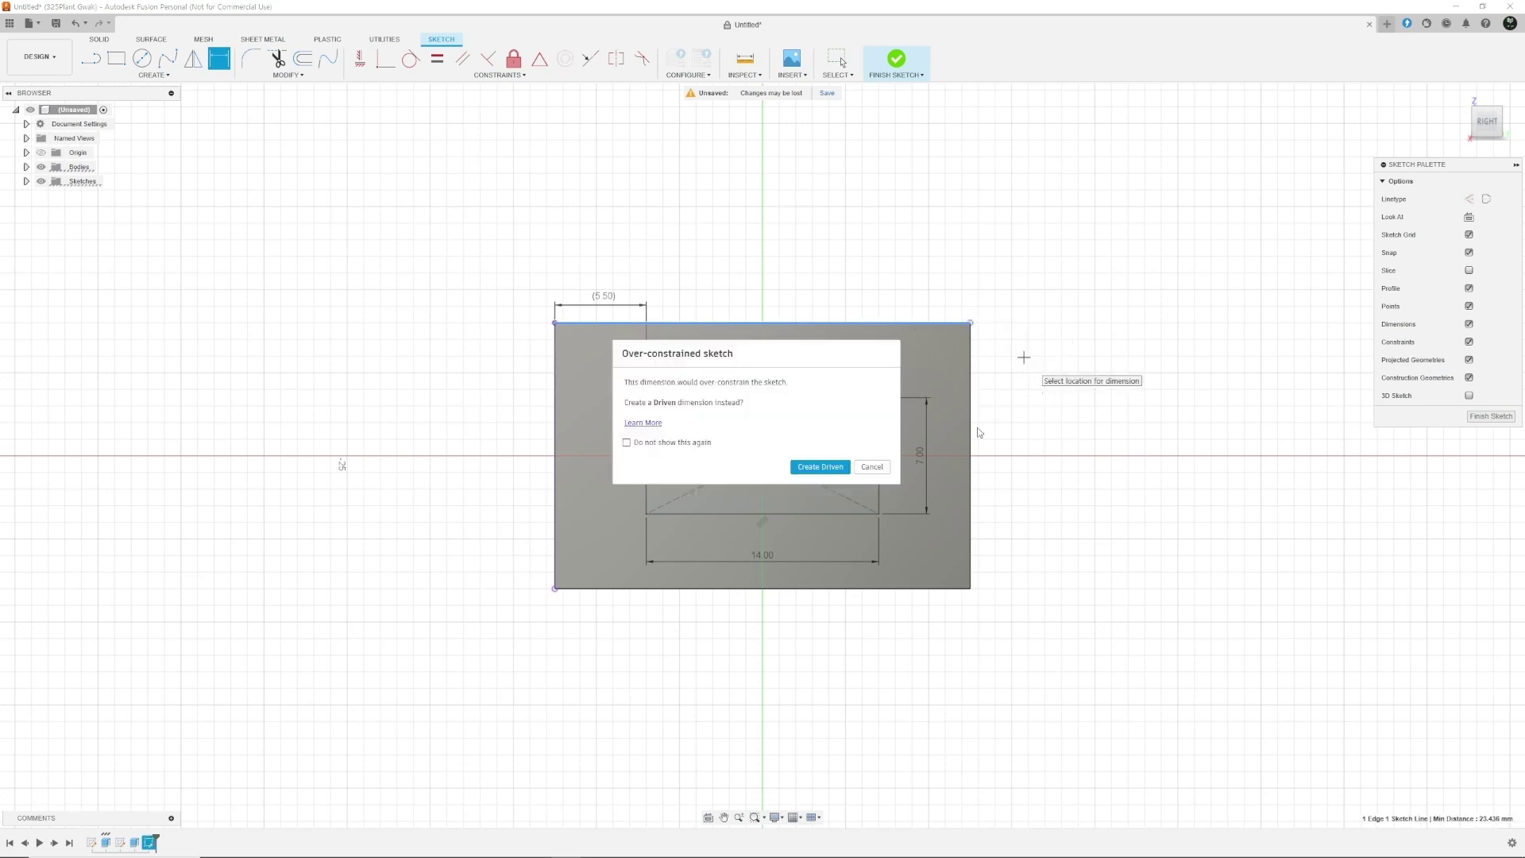
left_click(819, 469)
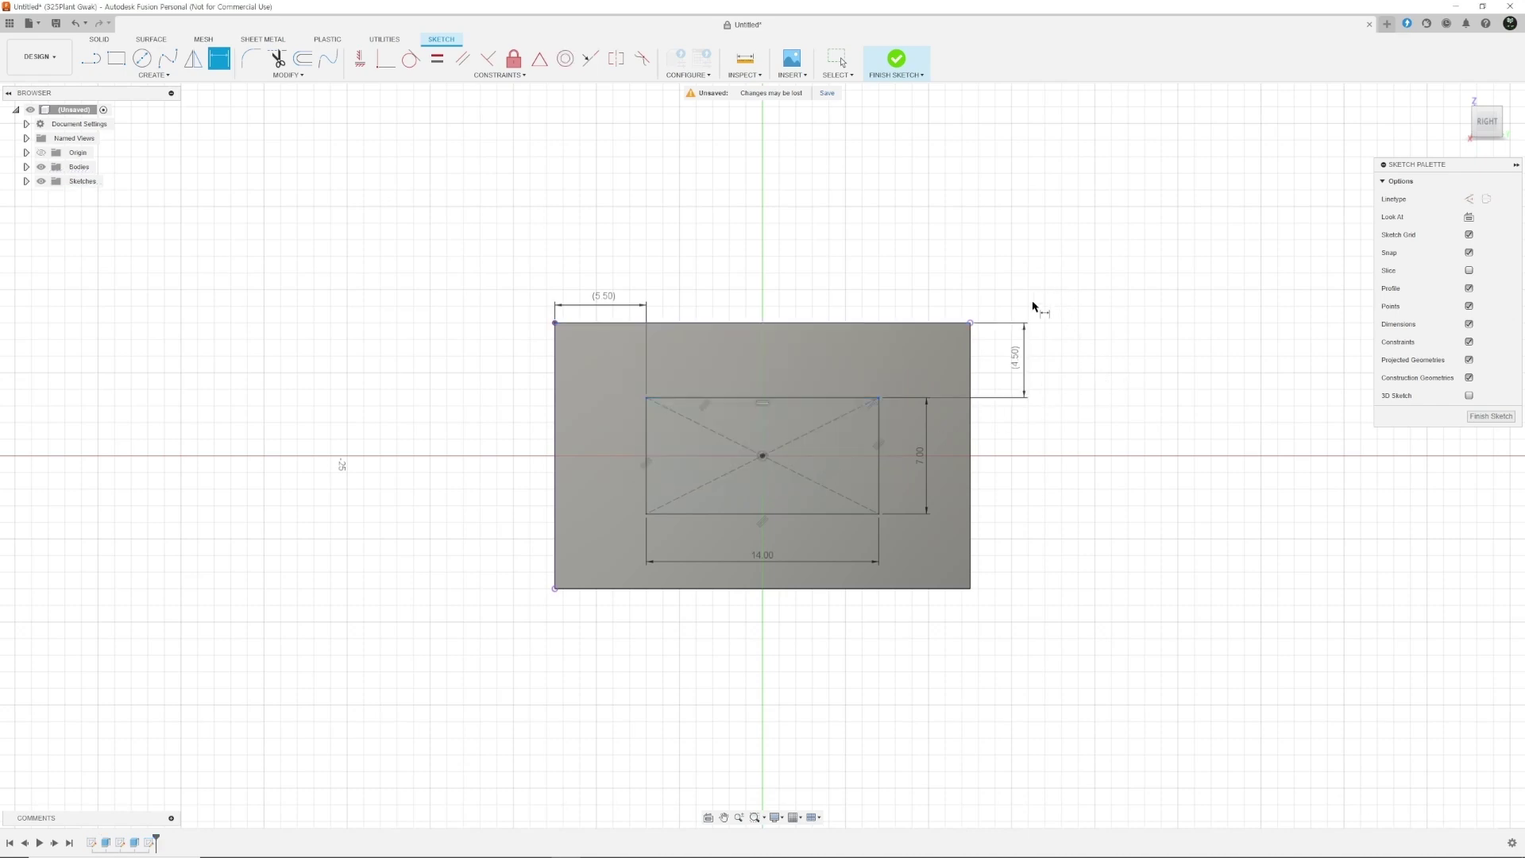
Finish the sketch and extrude the 14 × 7 mm rectangle as a symmetric cut, 34 mm to each side, through both end walls
middle_click_drag(1032, 306, 1080, 364, "shift")
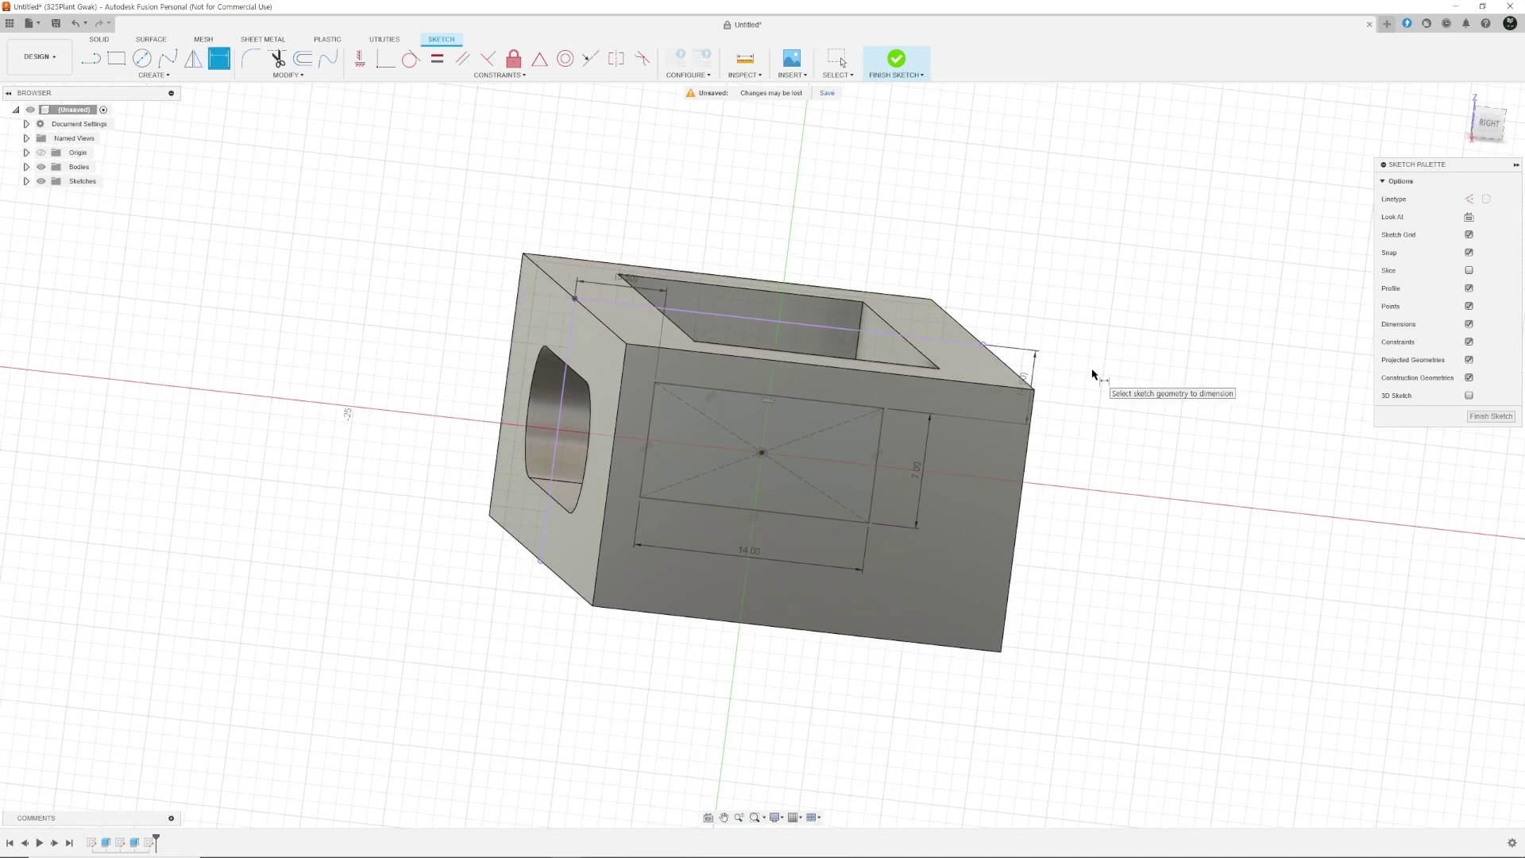
left_click(1490, 416)
mouse_move(431, 396)
middle_mouse_down("shift")
mouse_move(429, 466)
mouse_move(651, 341)
mouse_move(791, 300)
mouse_move(820, 378)
mouse_move(835, 353)
middle_mouse_up("shift")
key("e")
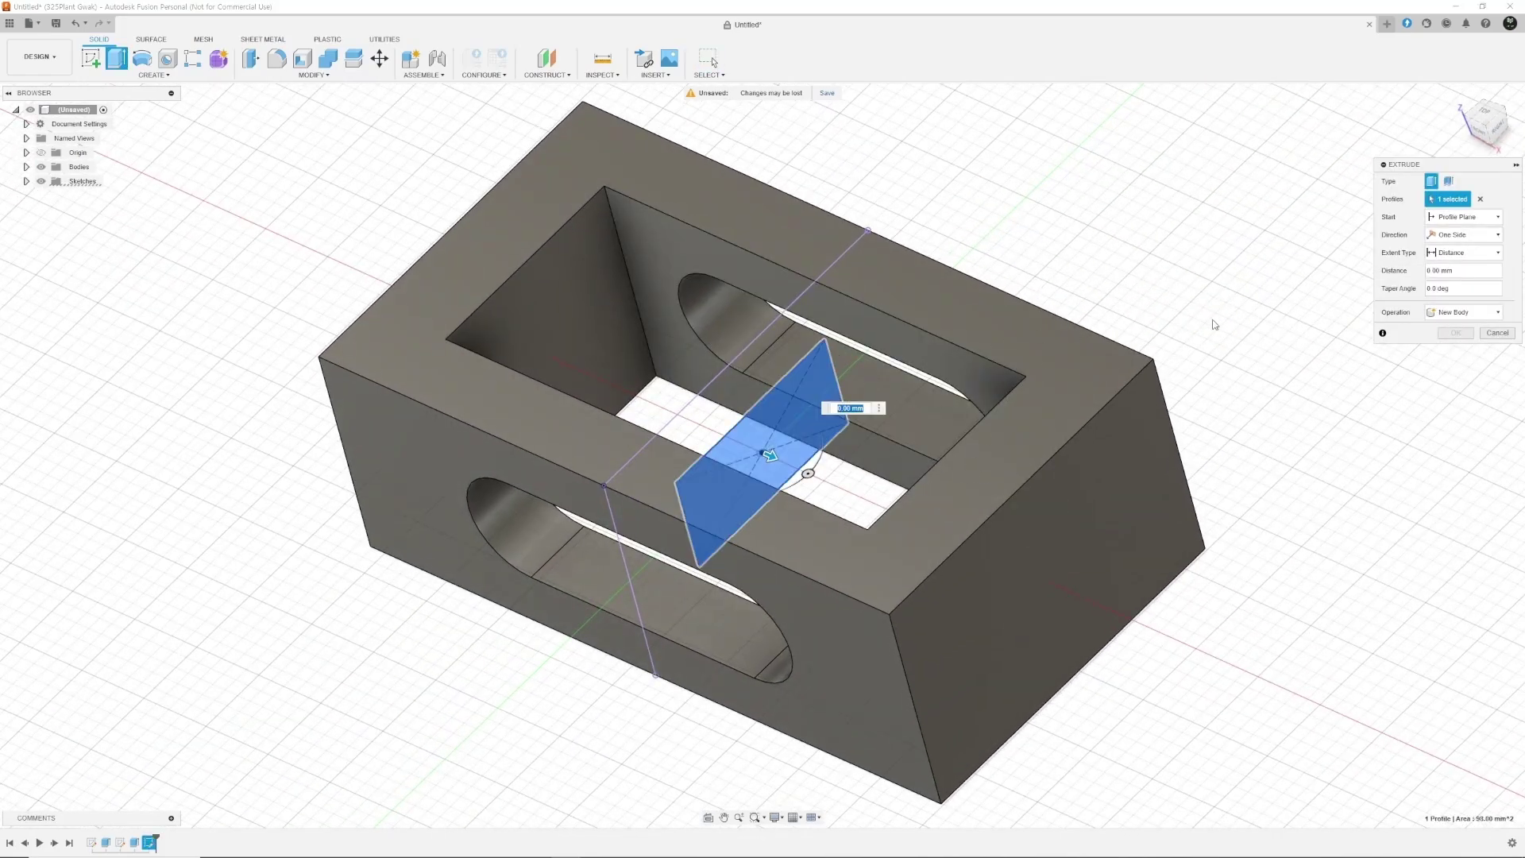
left_click(1446, 232)
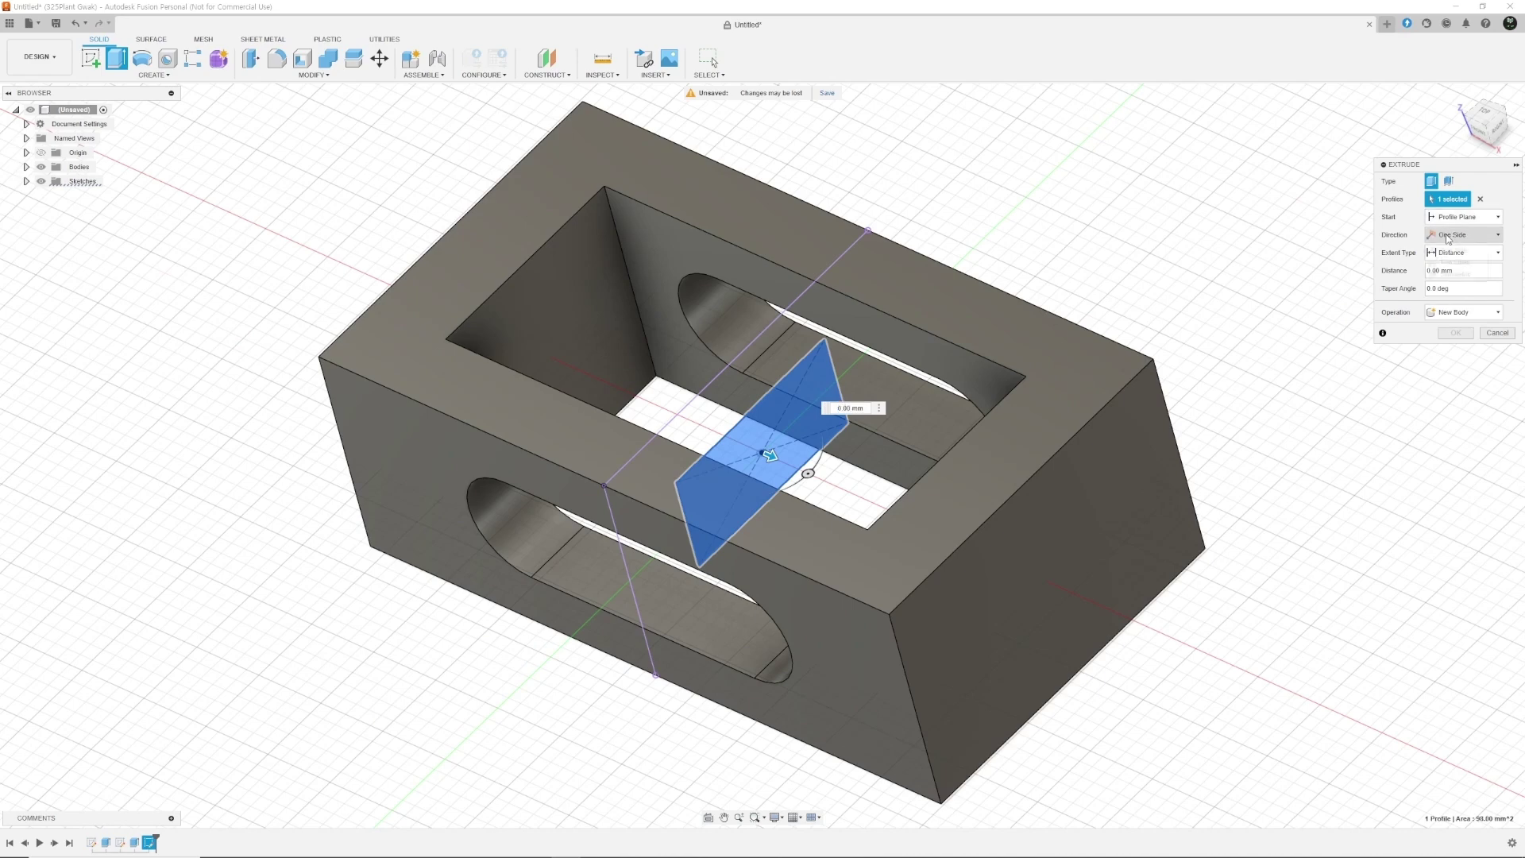
left_click(1454, 270)
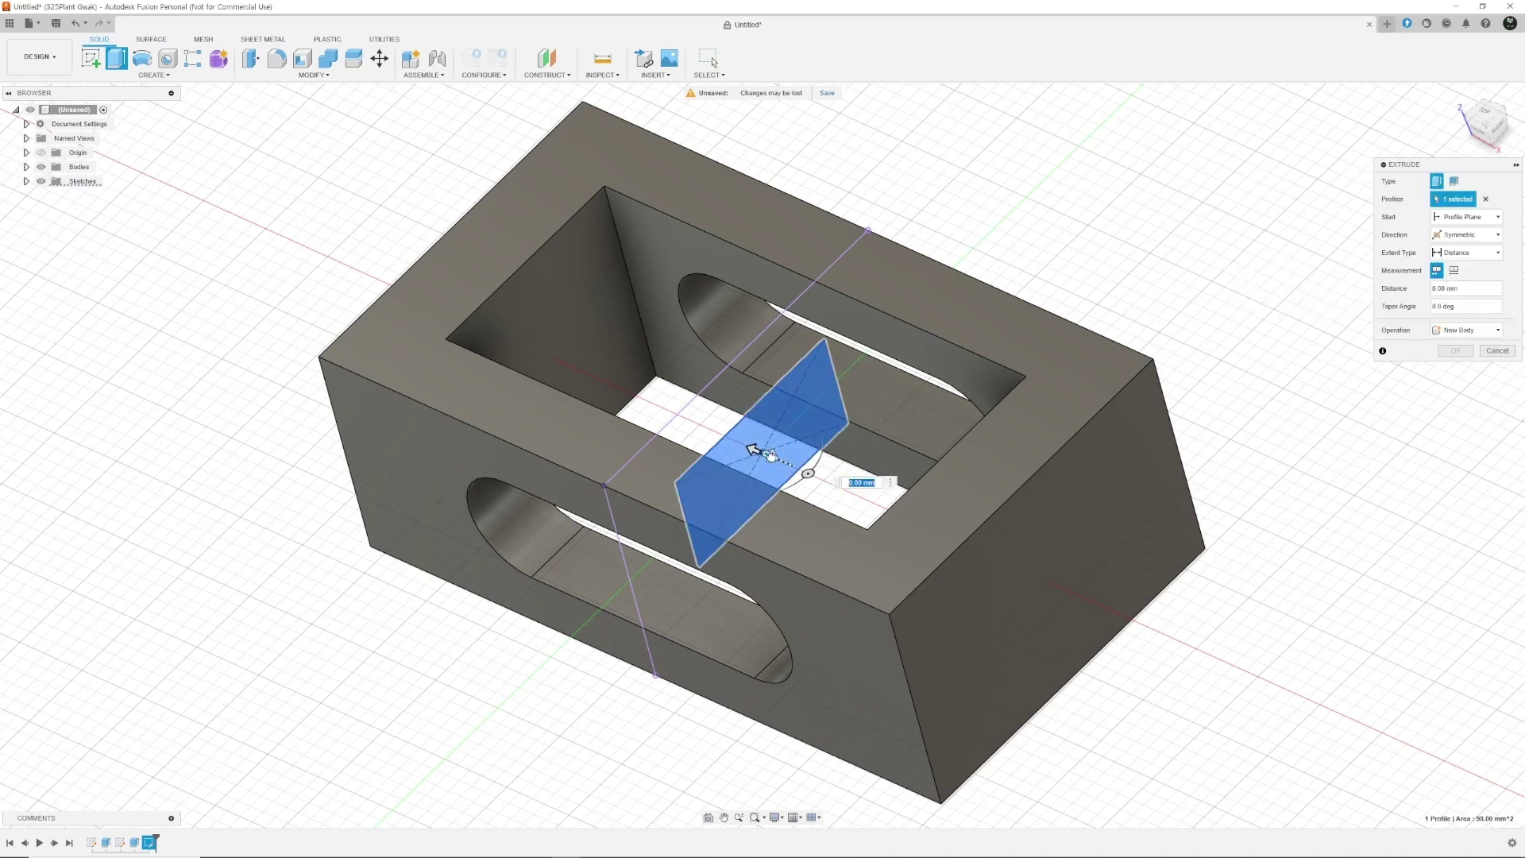
left_click_drag(769, 452, 1206, 625)
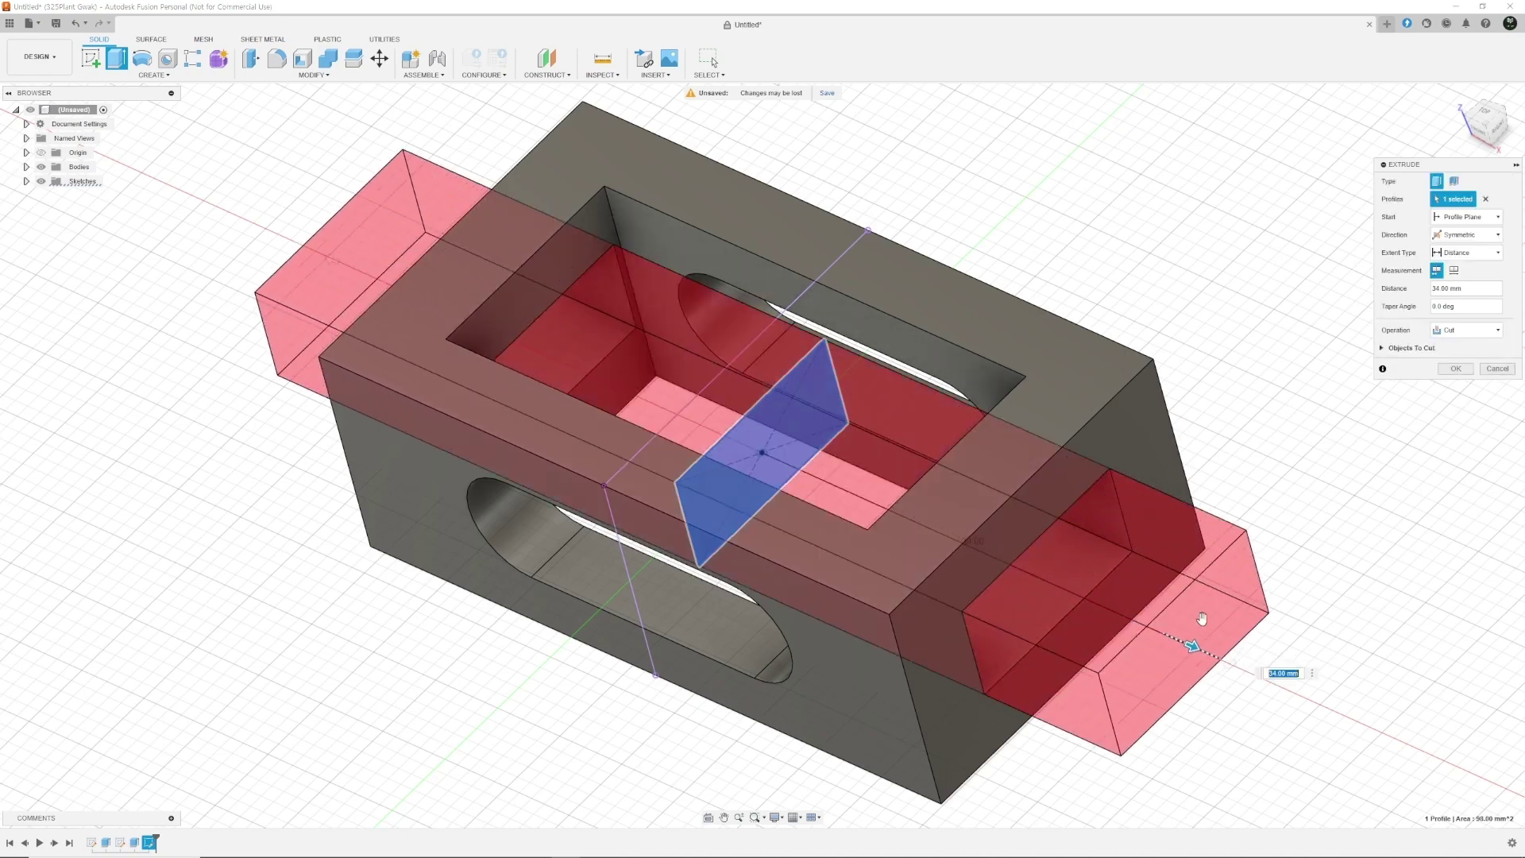
left_click(1454, 369)
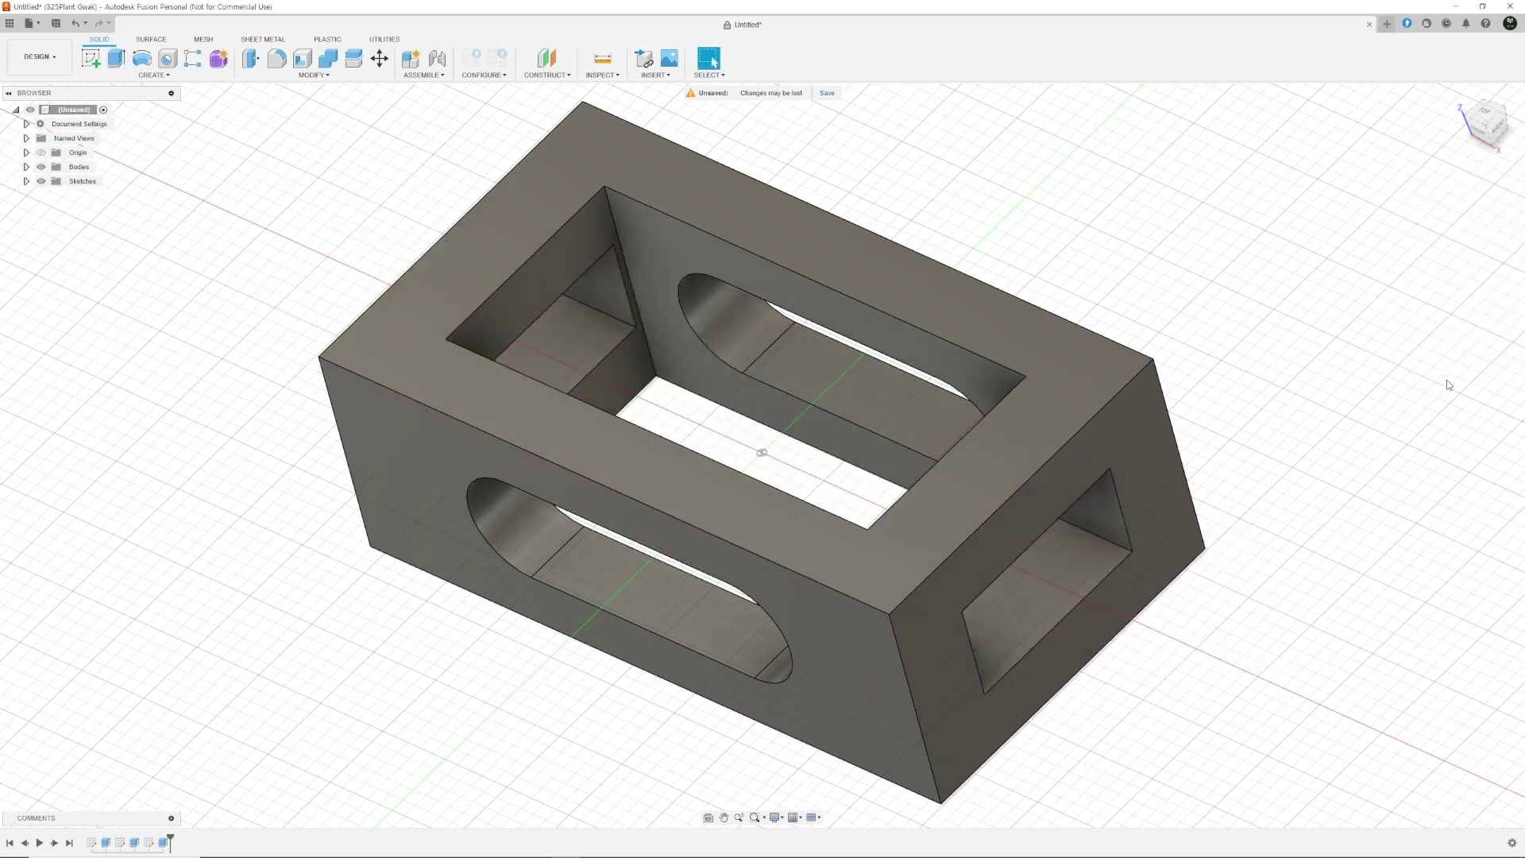
Fillet the frame's upper short outer edge at the right (positive X) end with a 3 mm radius
middle_click_drag(1203, 445, 866, 374, "shift")
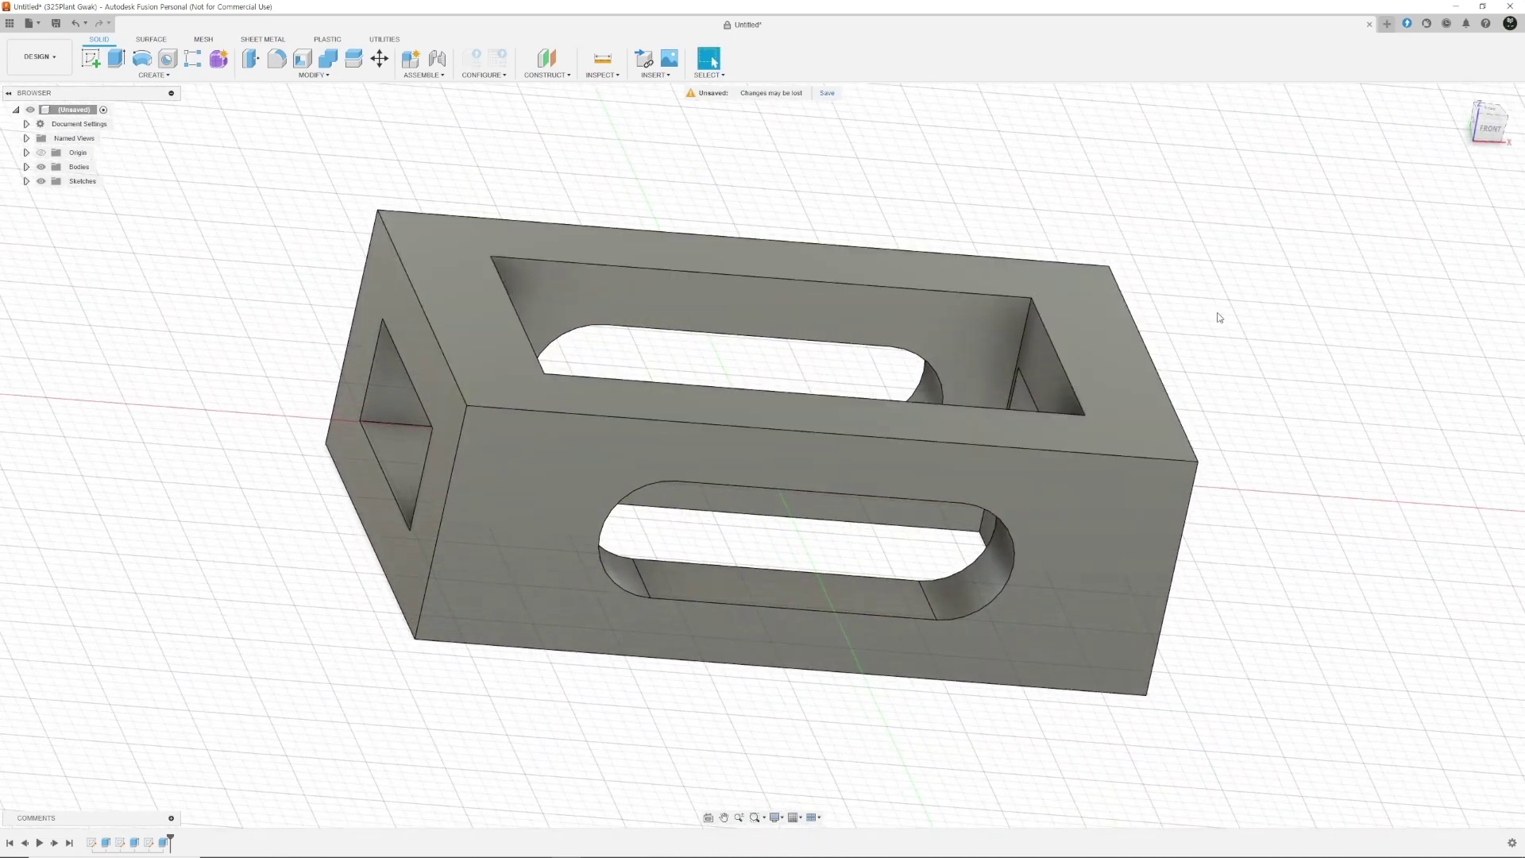
key("f")
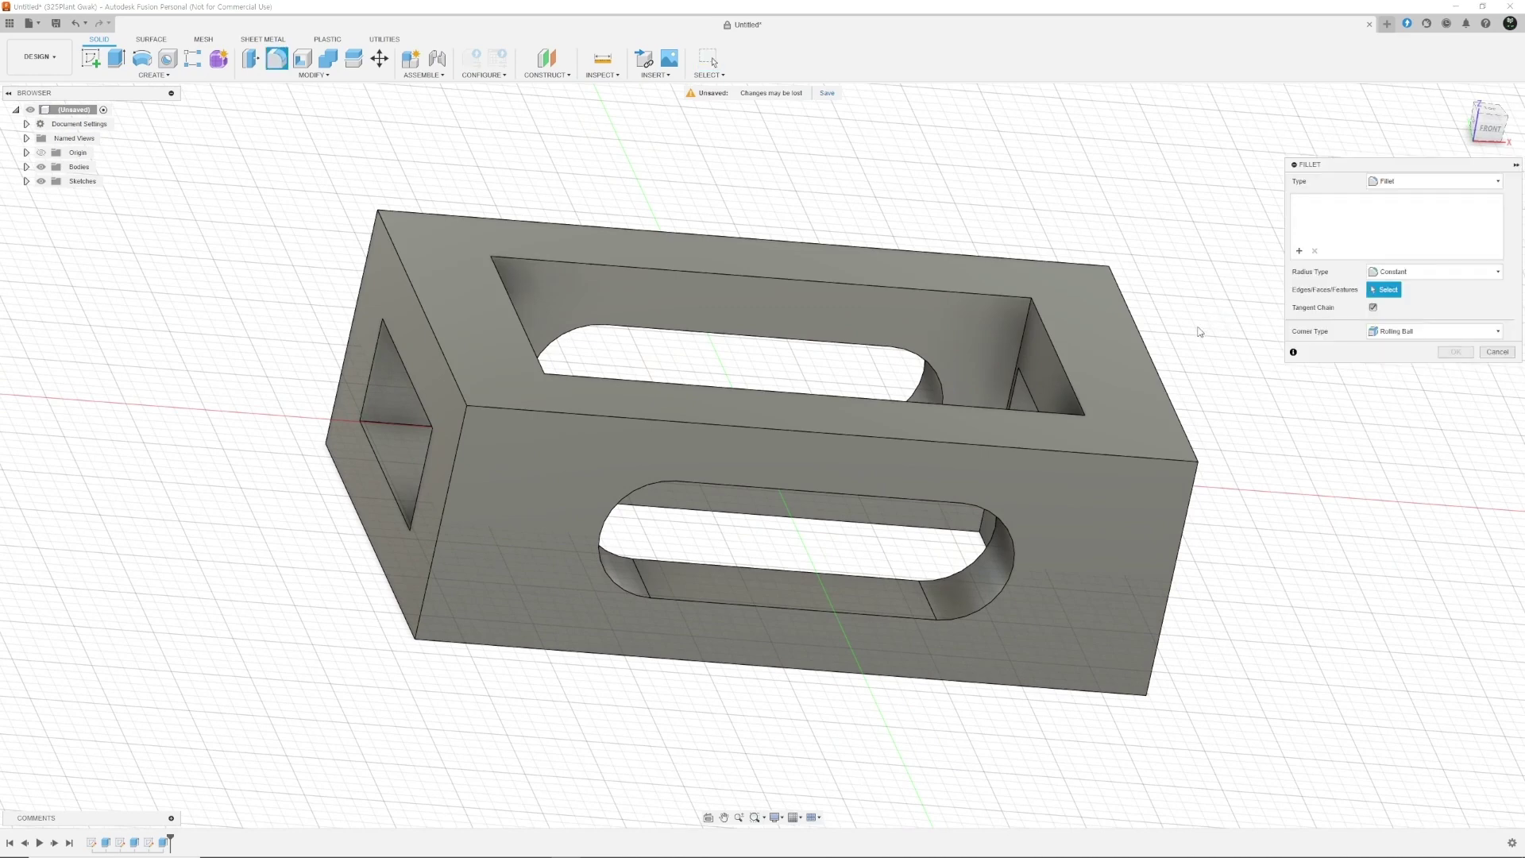
left_click(1159, 364)
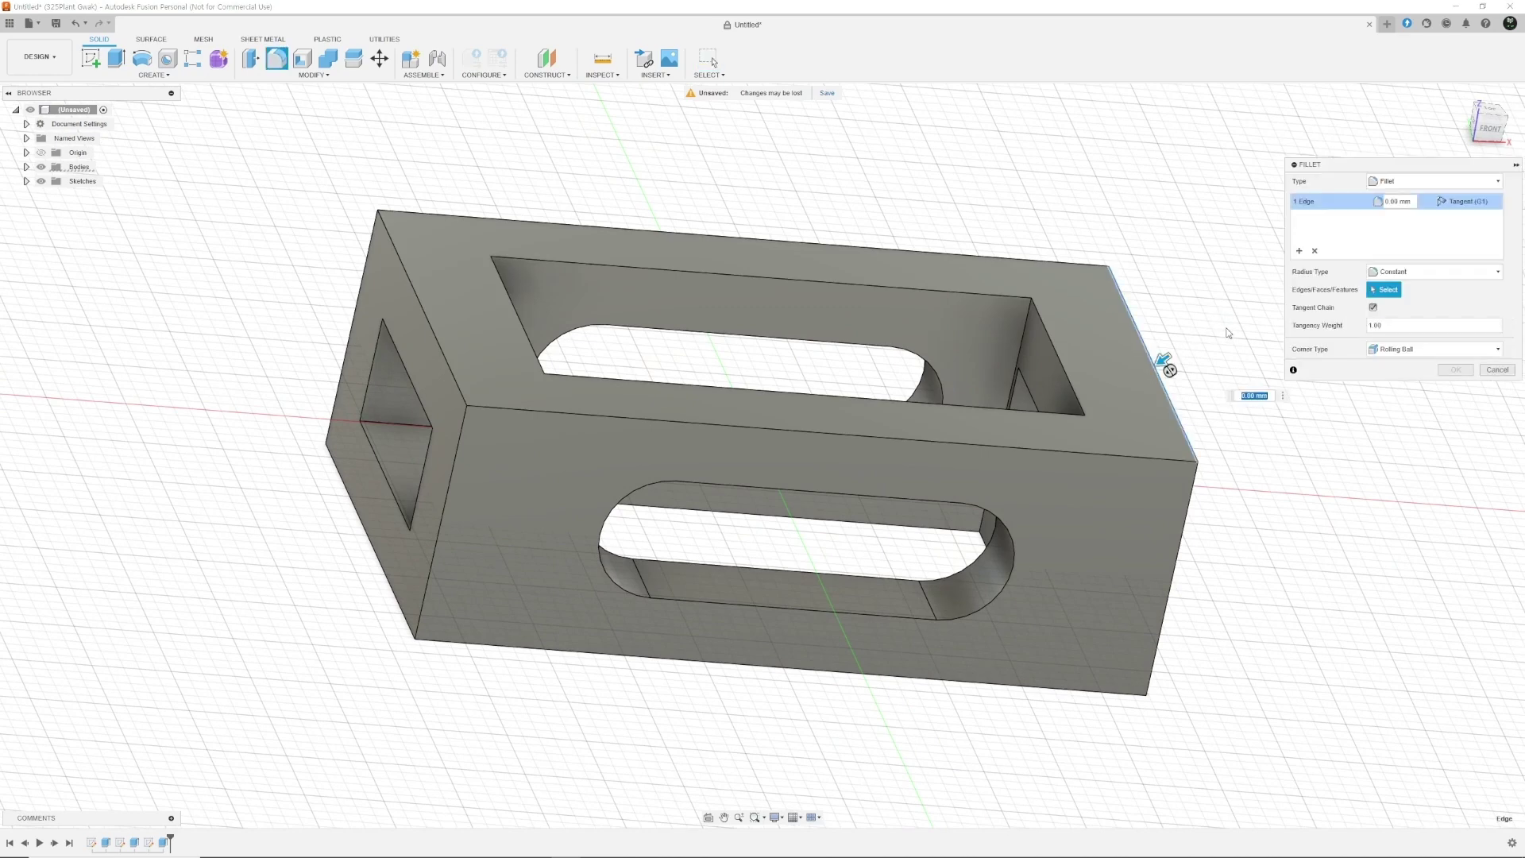
type("3")
key("Return")
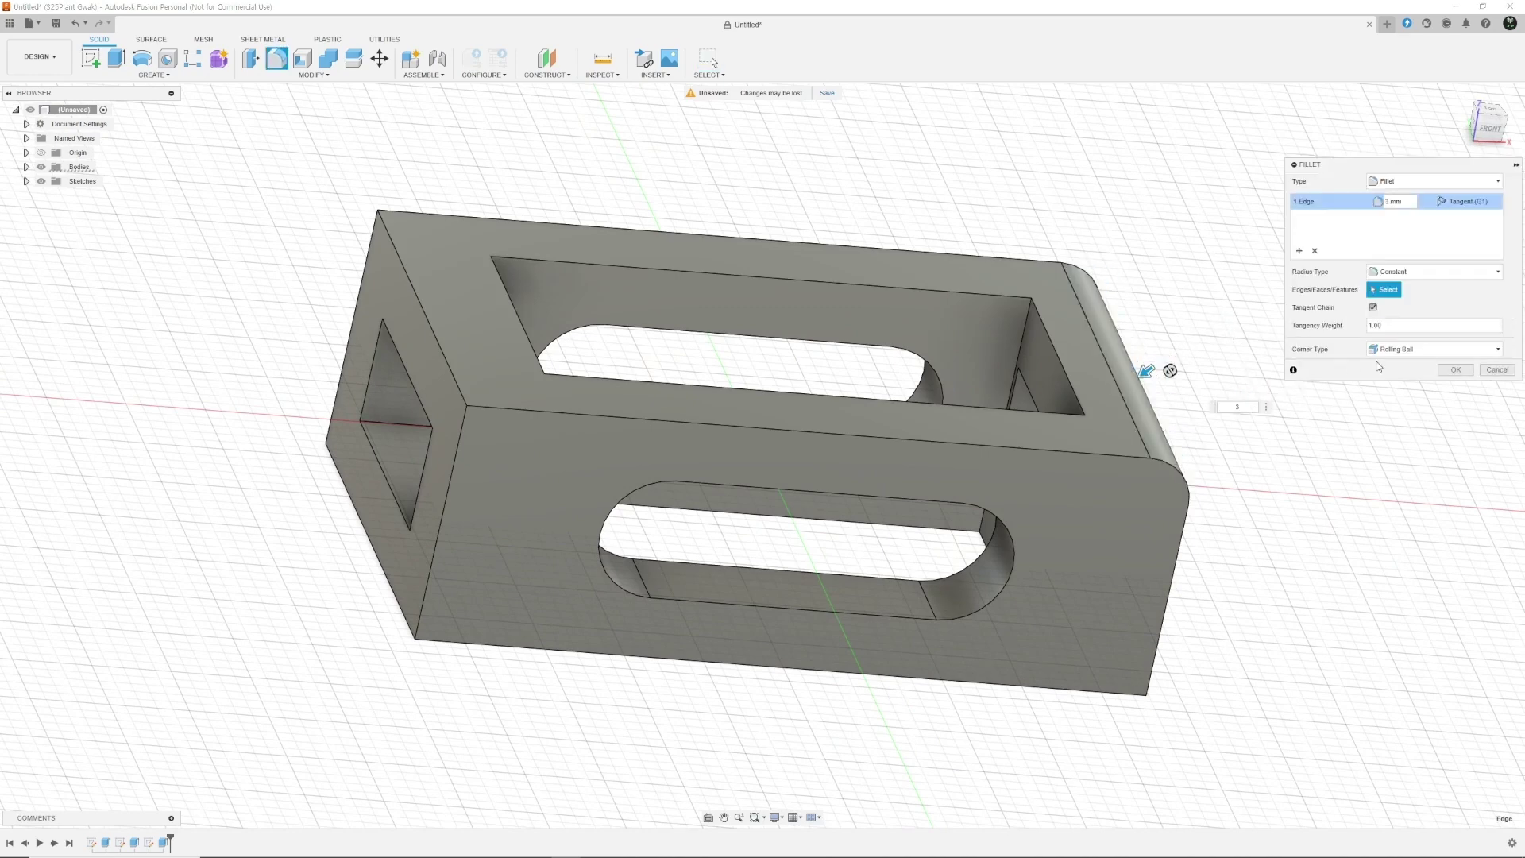
left_click(1443, 372)
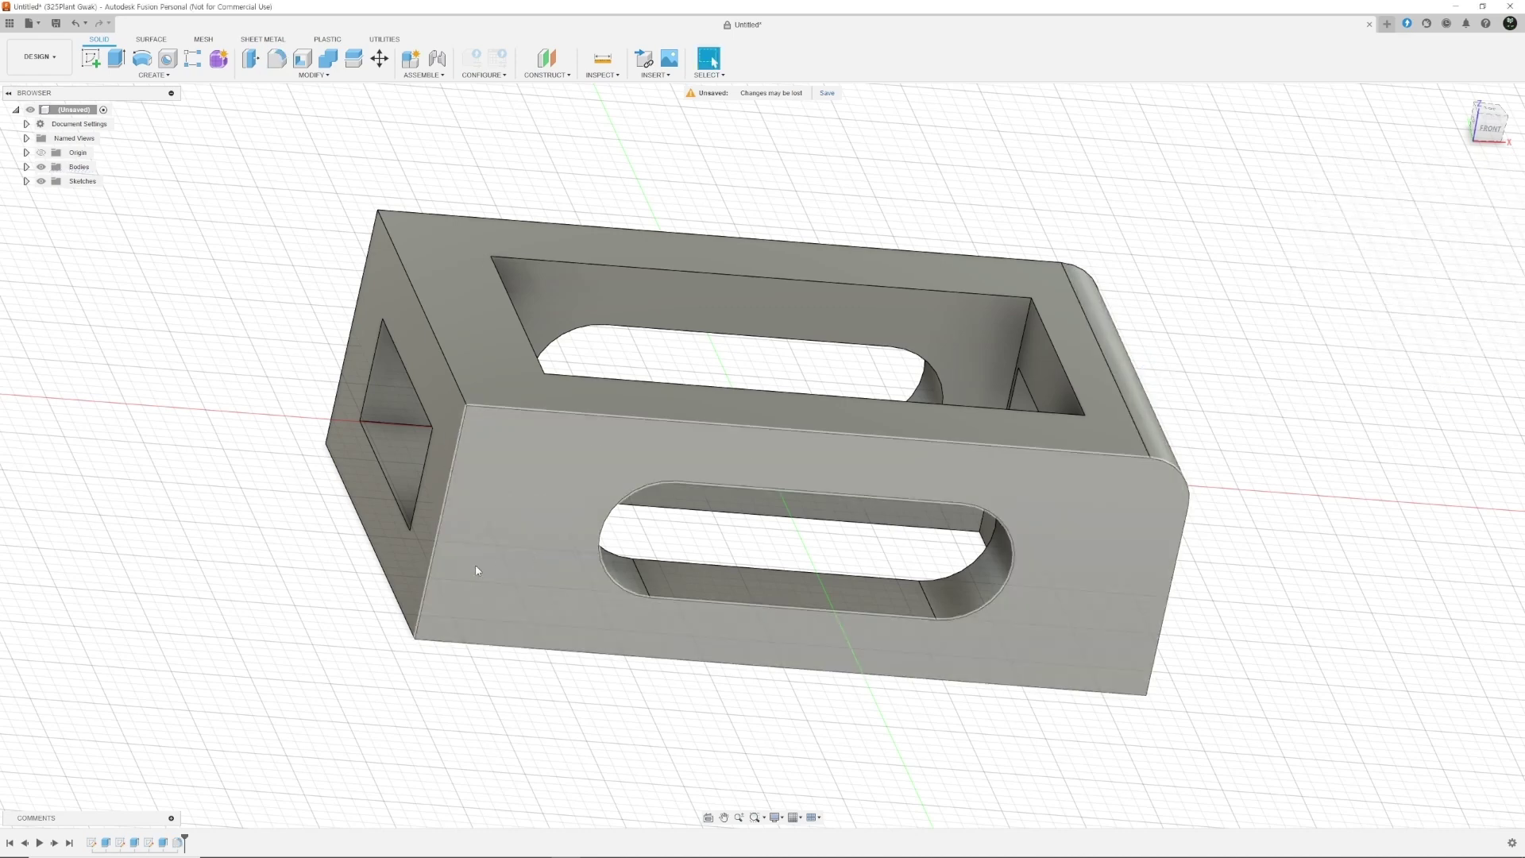
Chamfer the upper short edge at the end opposite the fillet and both long lower outer edges by 2 mm
left_click(425, 316)
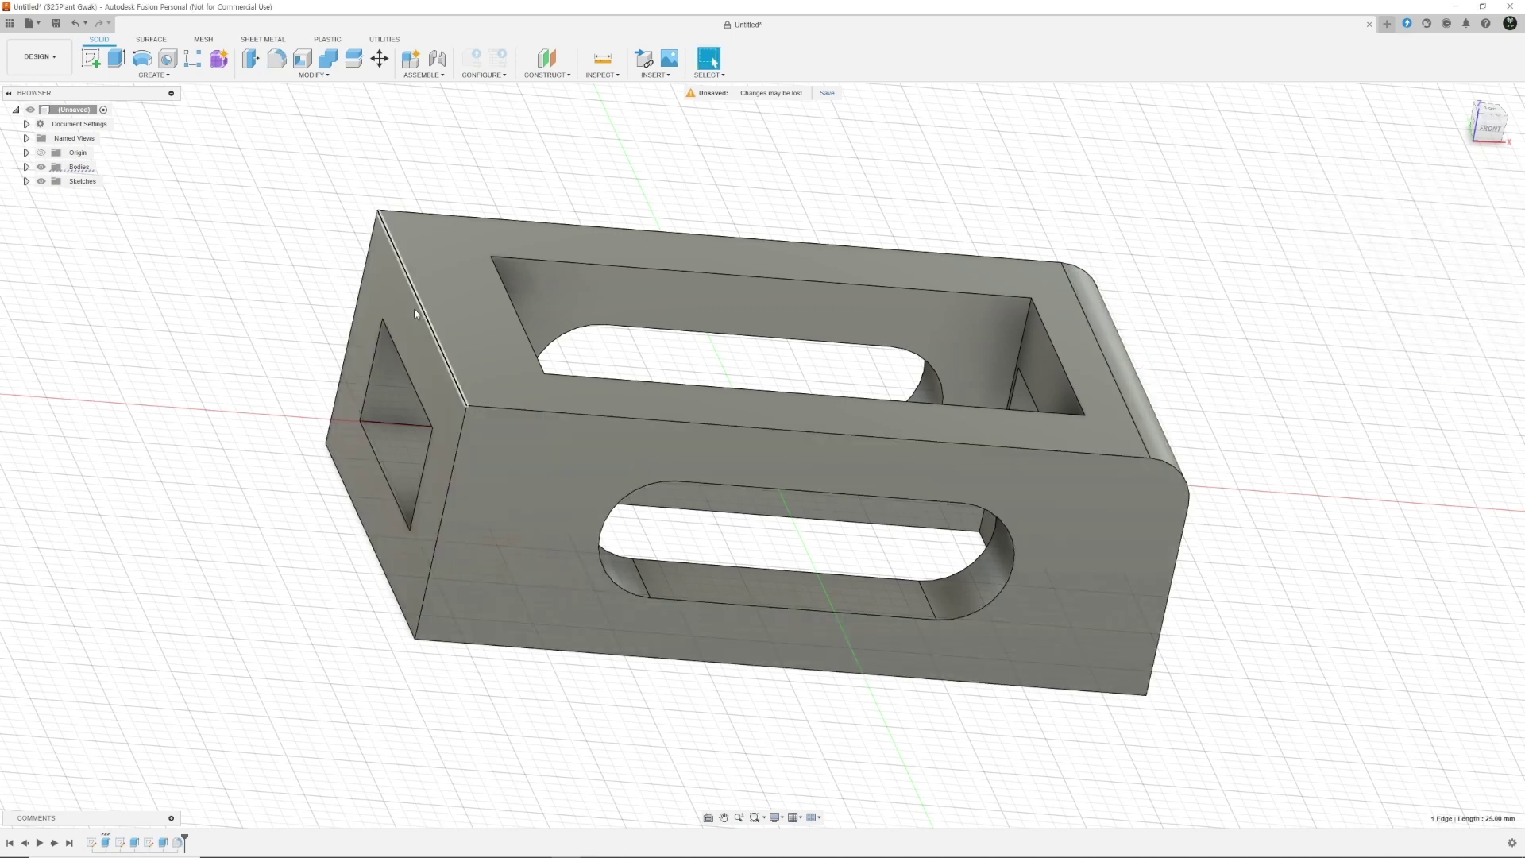
left_click(303, 76)
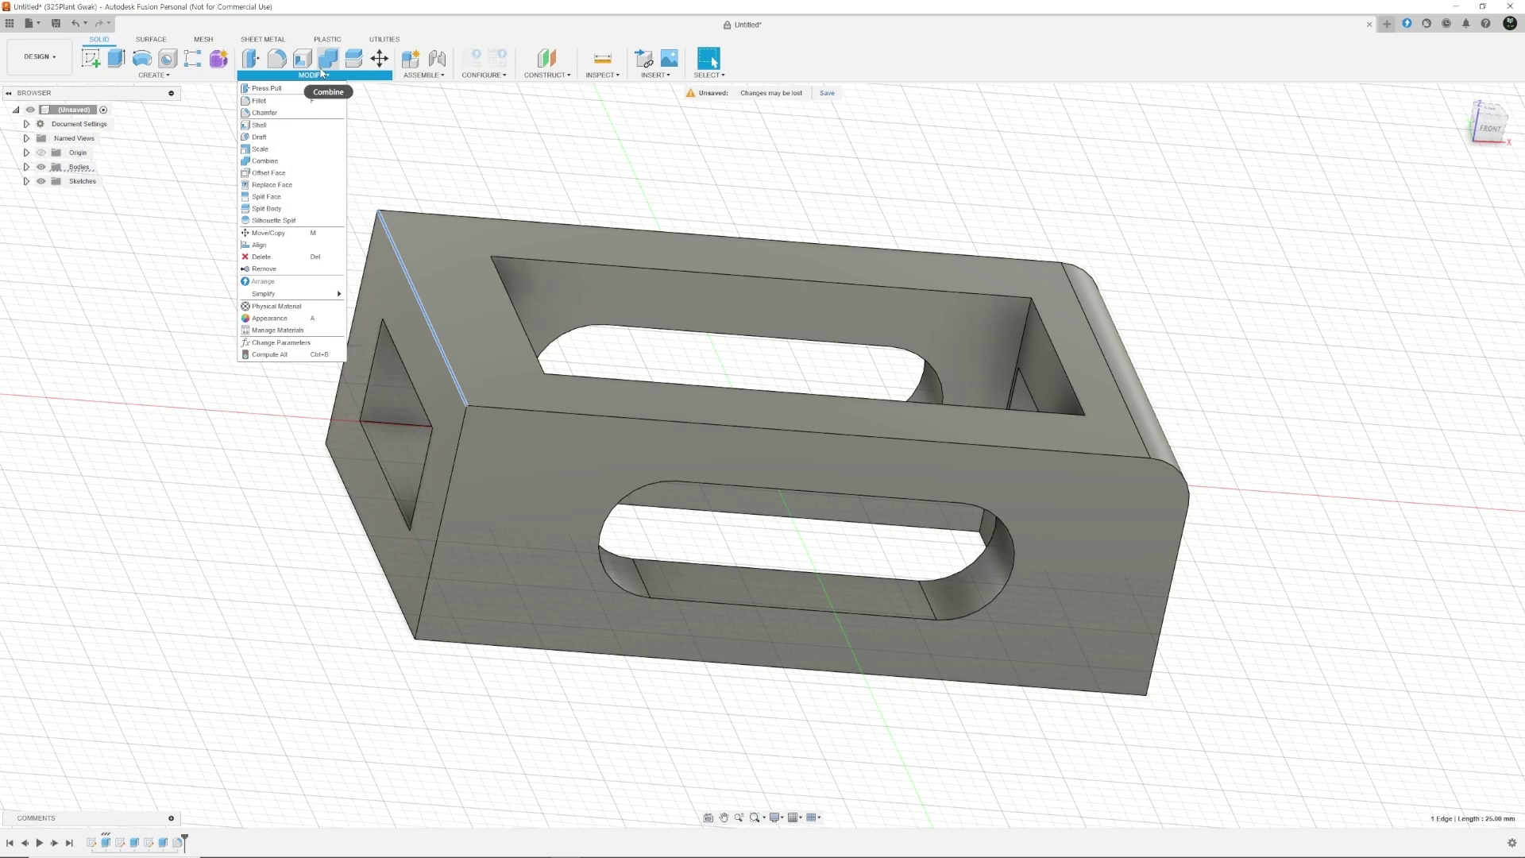
left_click(309, 117)
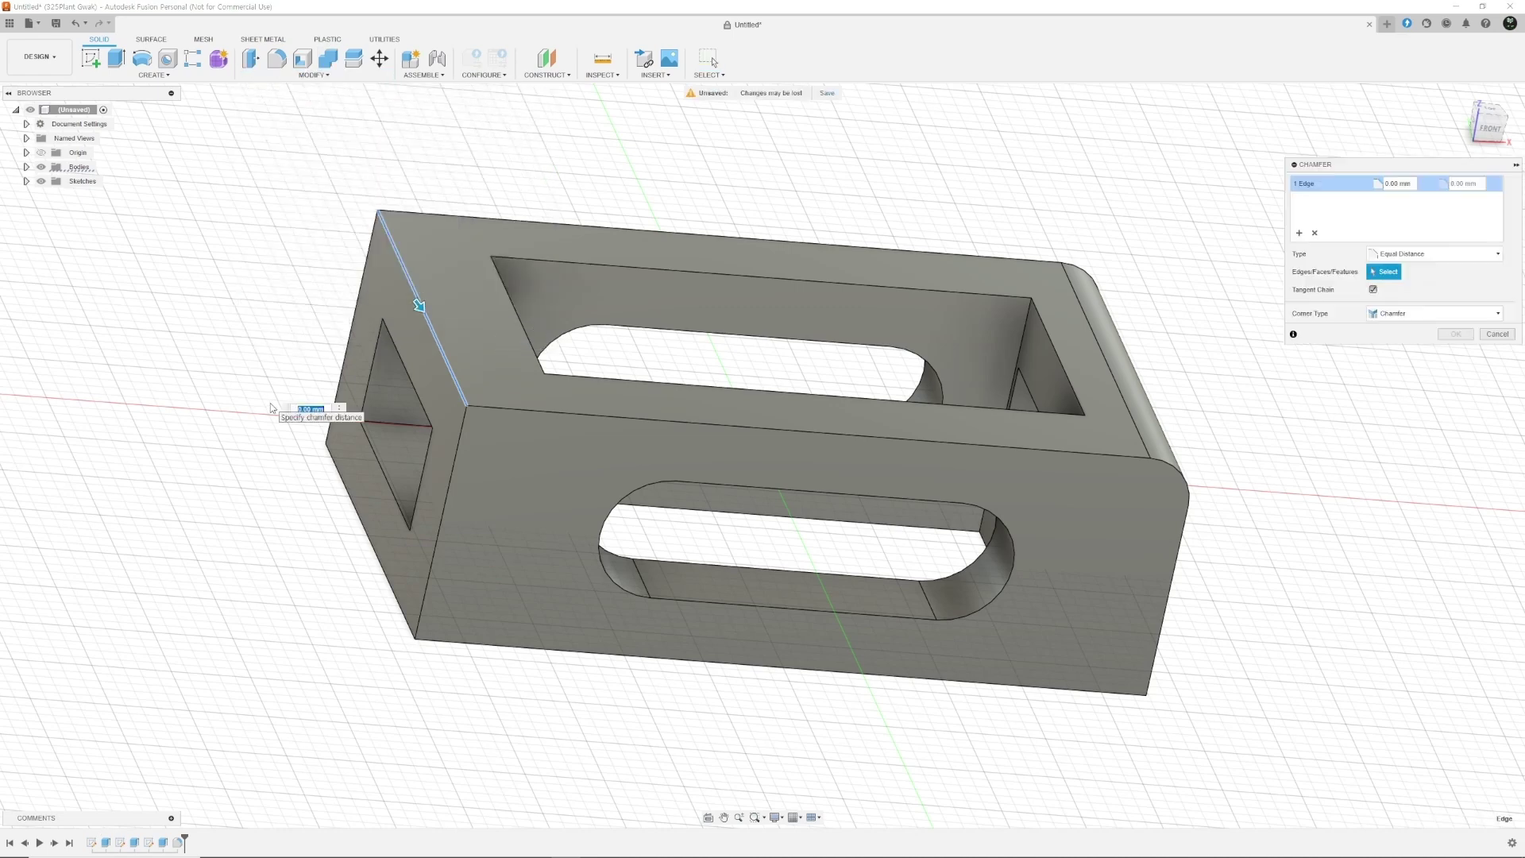
left_click(600, 648)
mouse_move(603, 636)
middle_mouse_down("shift")
mouse_move(500, 606)
mouse_move(617, 401)
mouse_move(1049, 275)
mouse_move(641, 663)
middle_mouse_up("shift")
left_click(640, 662)
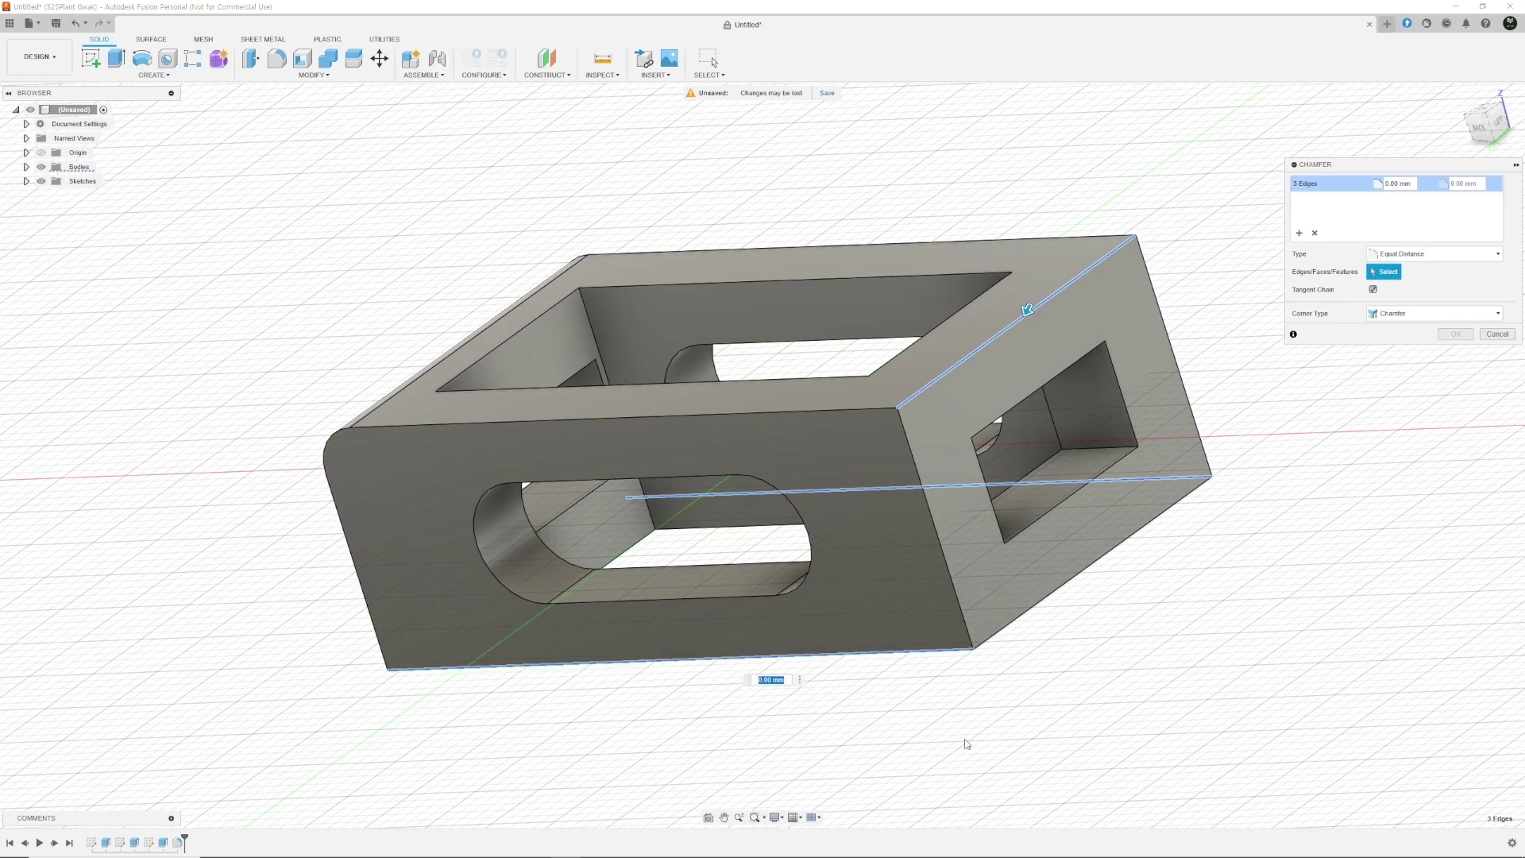
type("2")
key("Return")
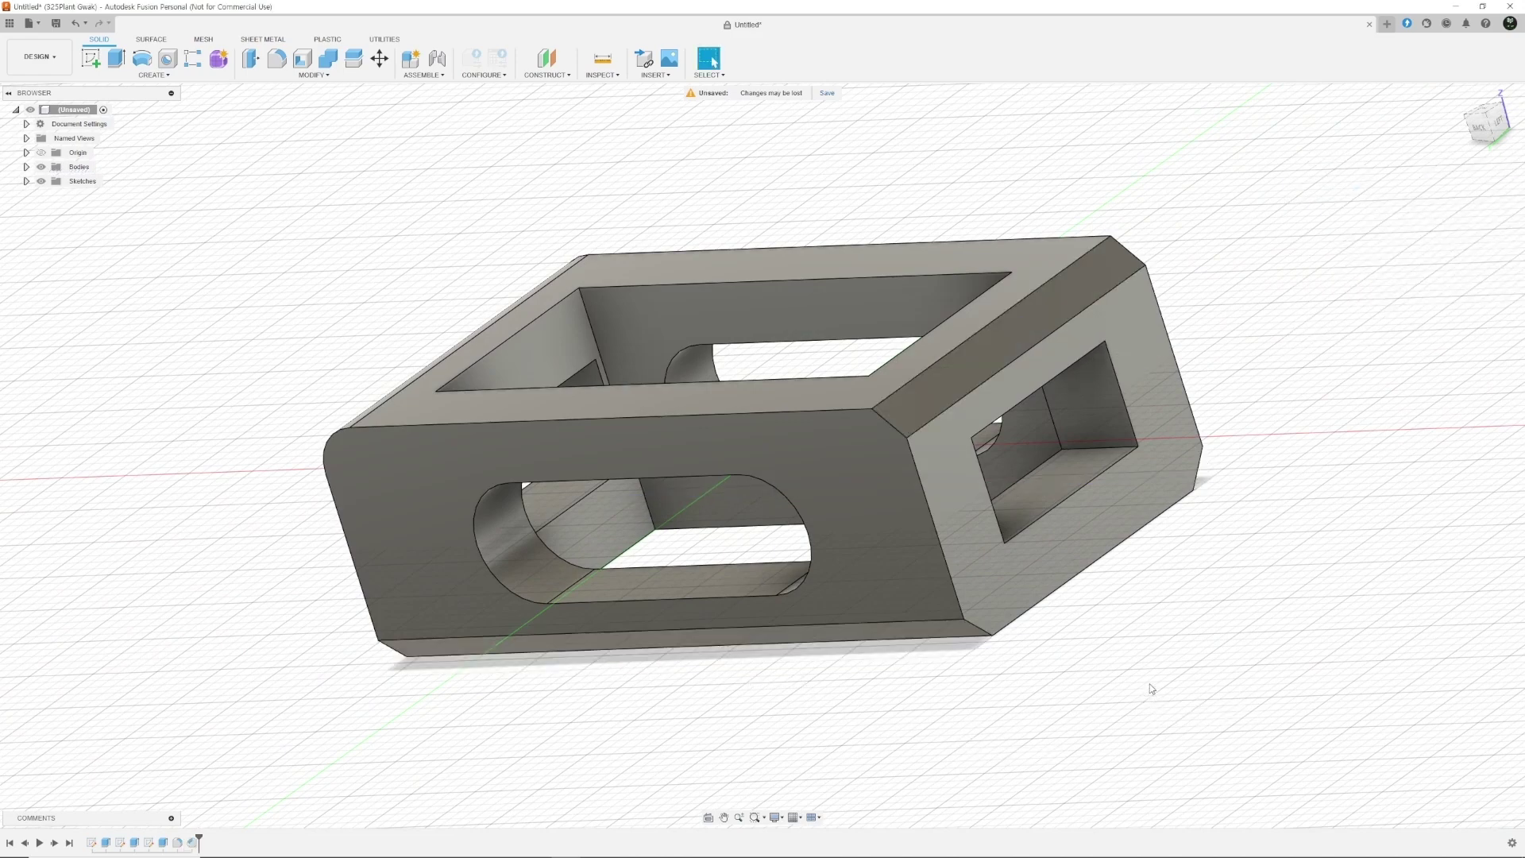
Create a new sketch on the vertical XZ origin plane running lengthwise through the frame
mouse_move(1126, 551)
middle_mouse_down("shift")
mouse_move(953, 652)
mouse_move(527, 691)
mouse_move(1189, 535)
mouse_move(834, 508)
mouse_move(1133, 534)
middle_mouse_up("shift")
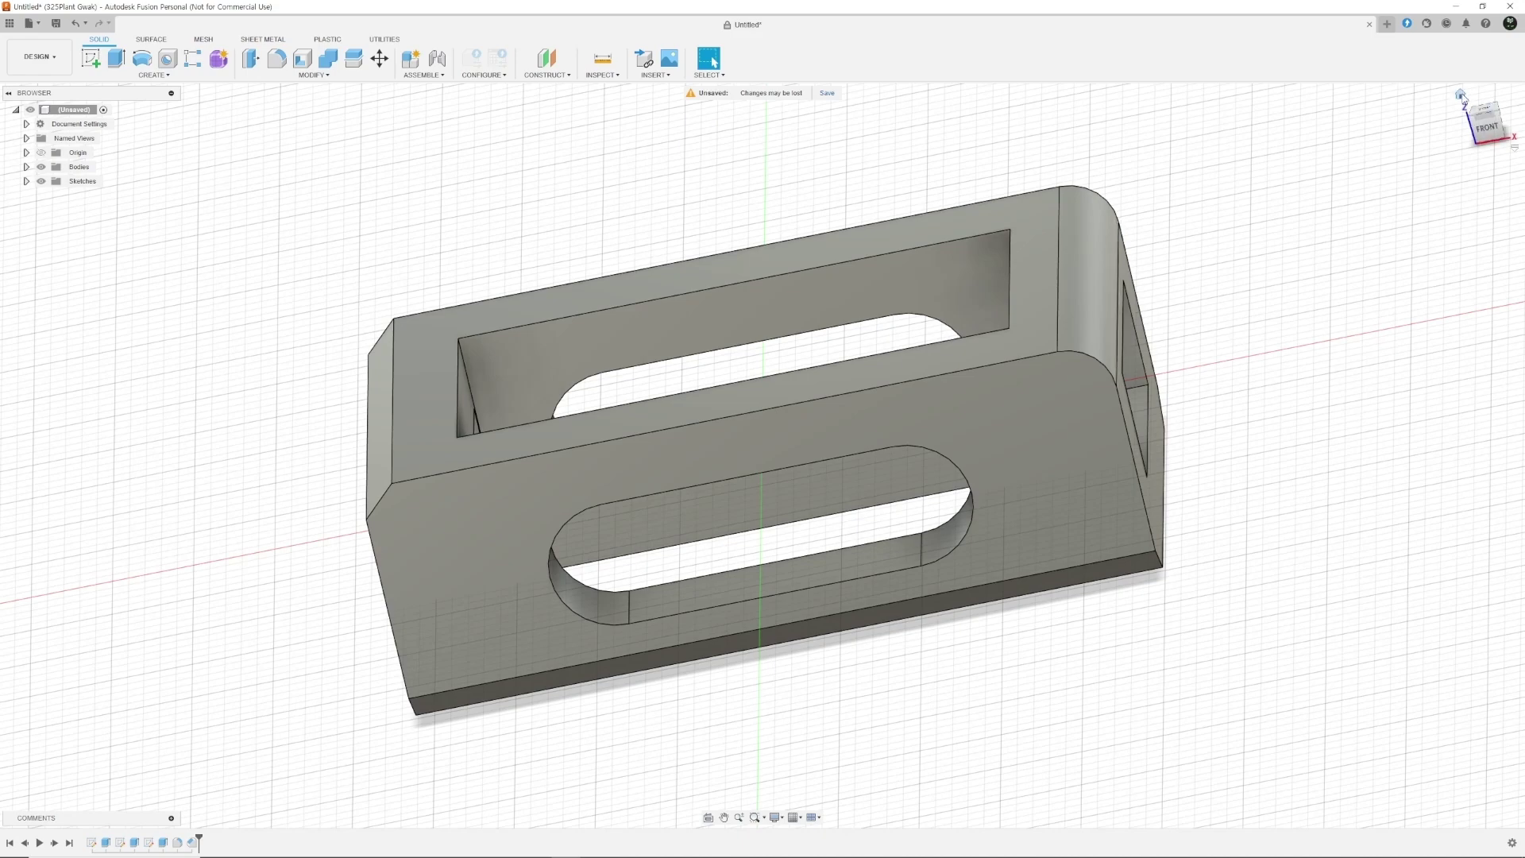
left_click(1460, 95)
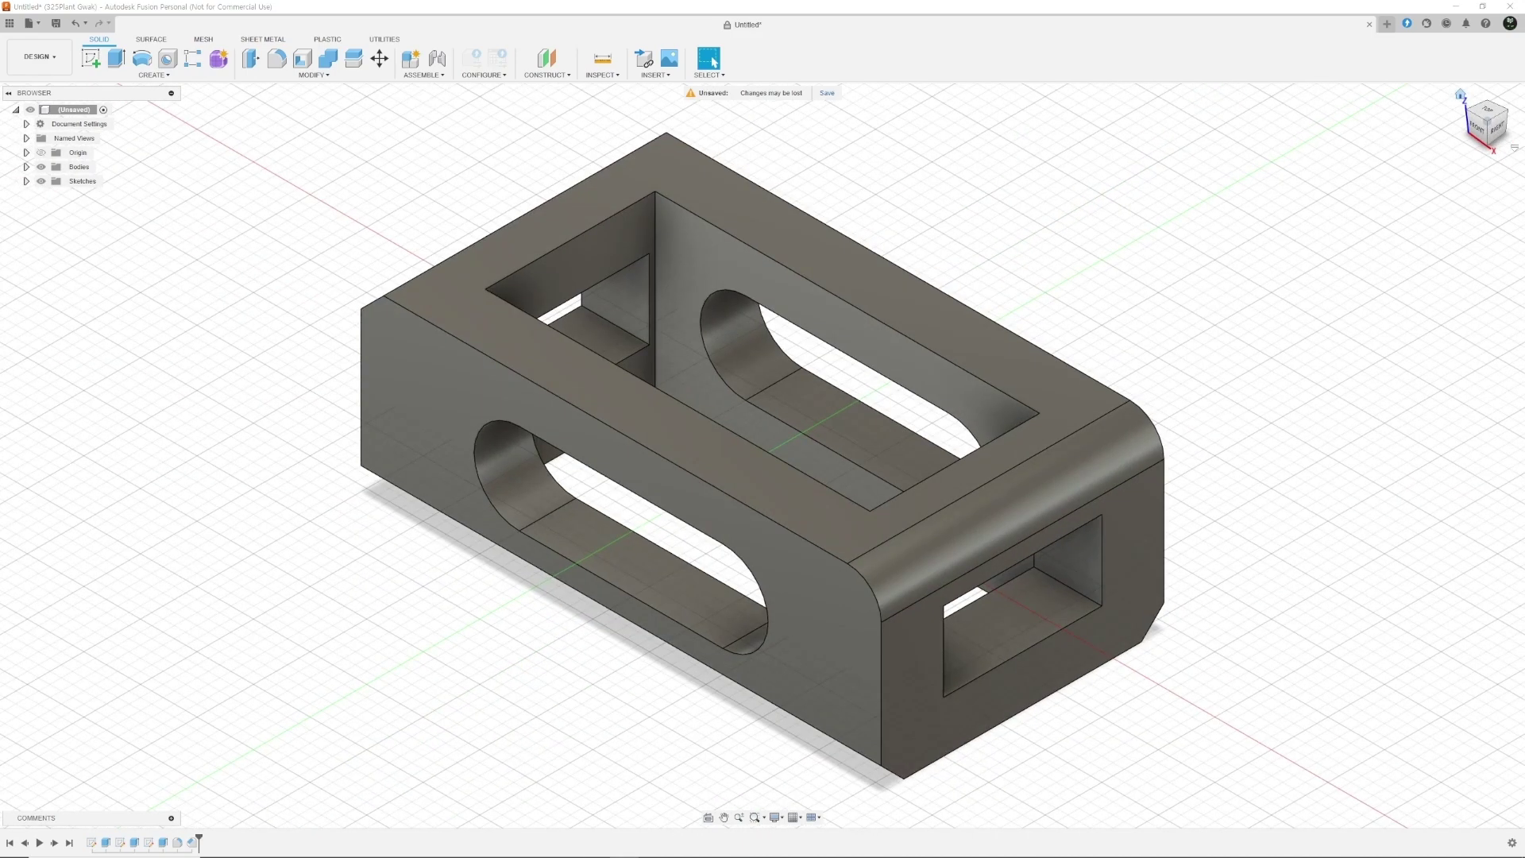
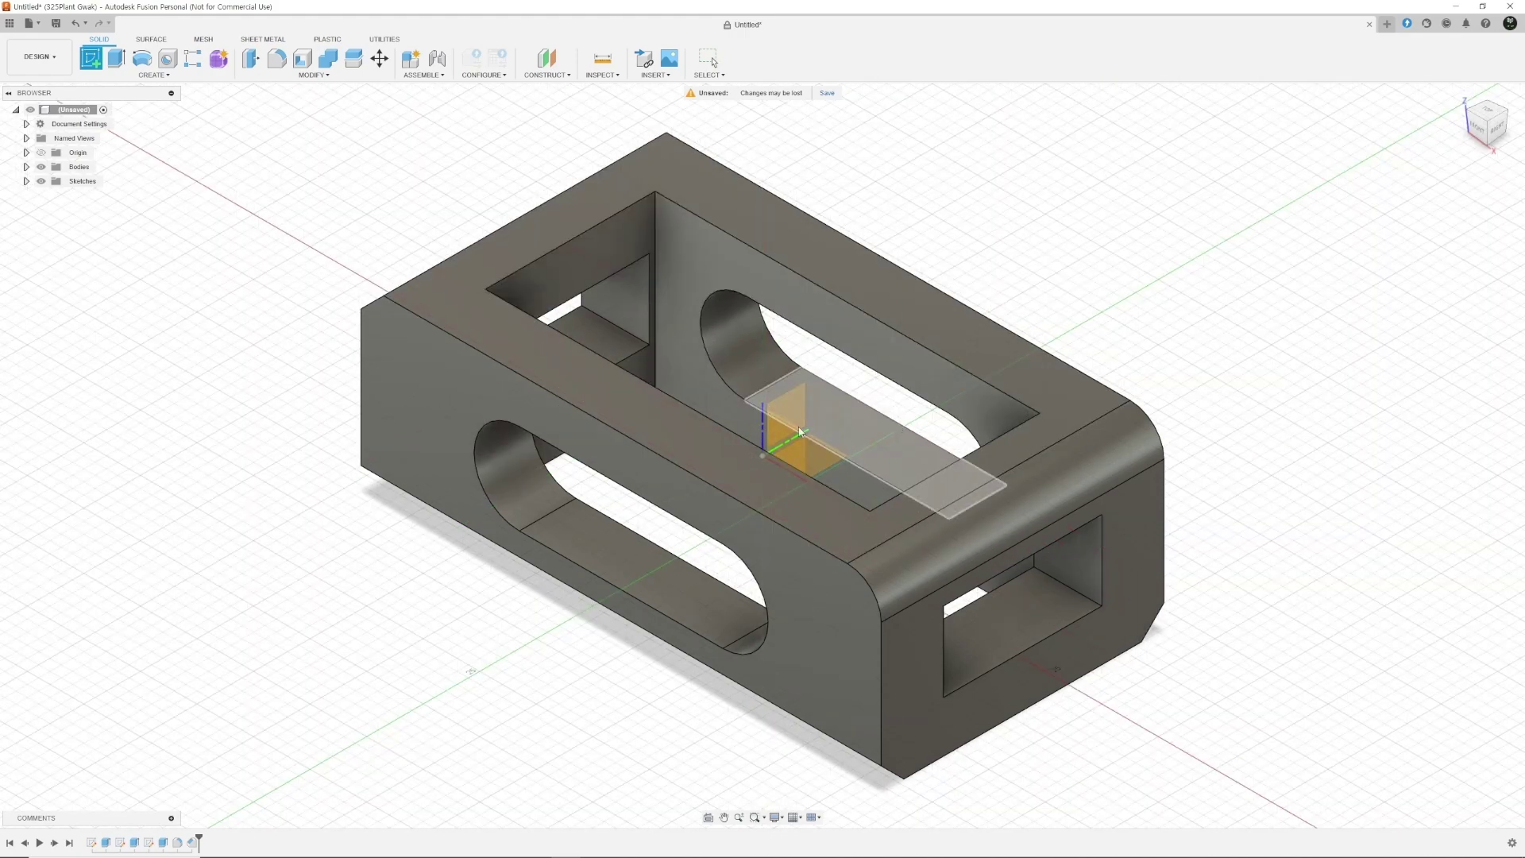
middle_click_drag(653, 432, 728, 414, "shift")
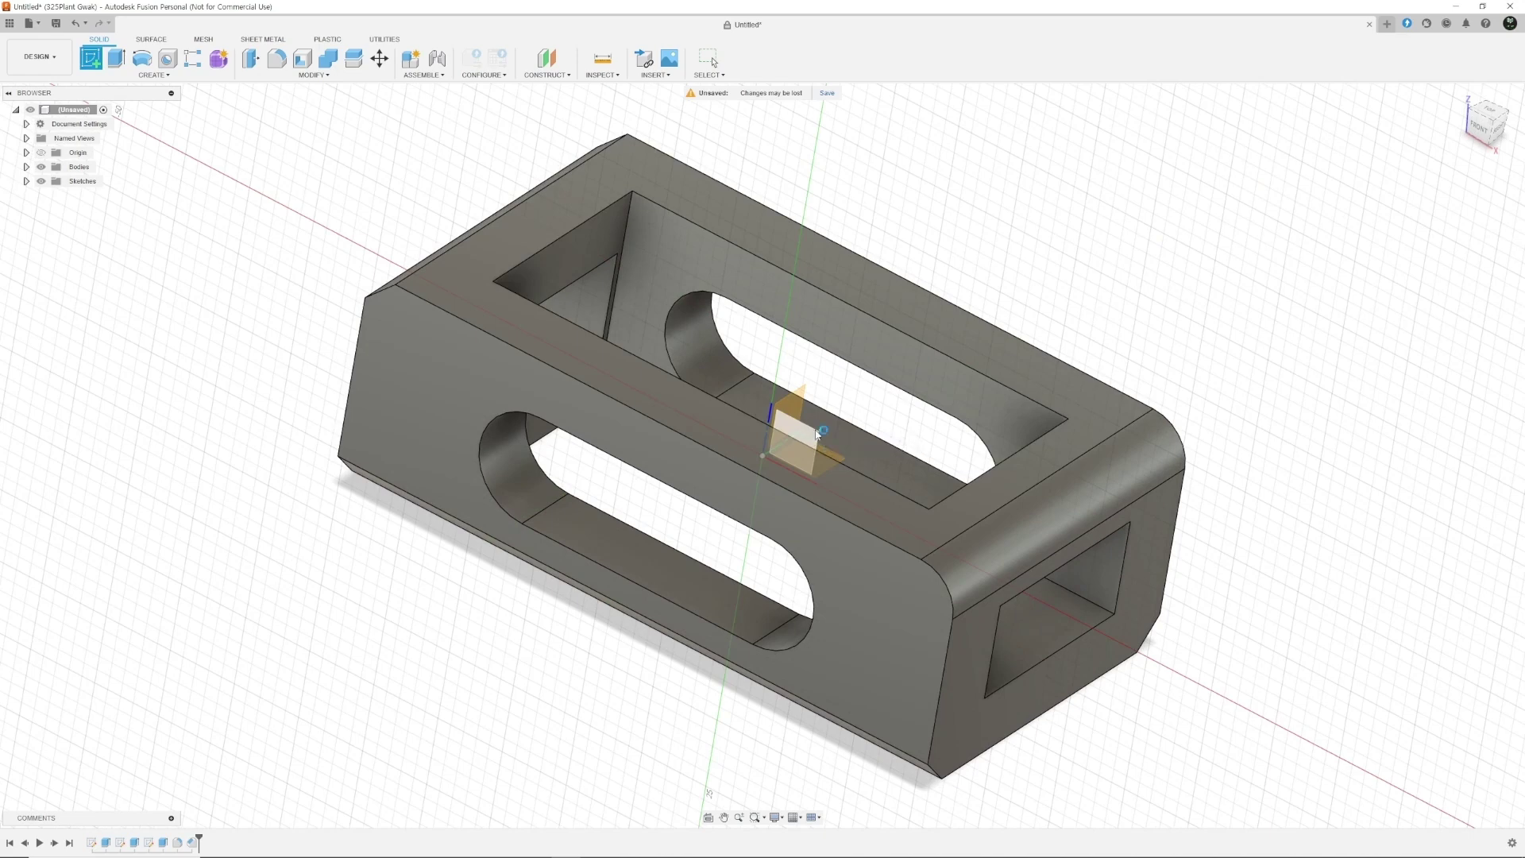
left_click(817, 434)
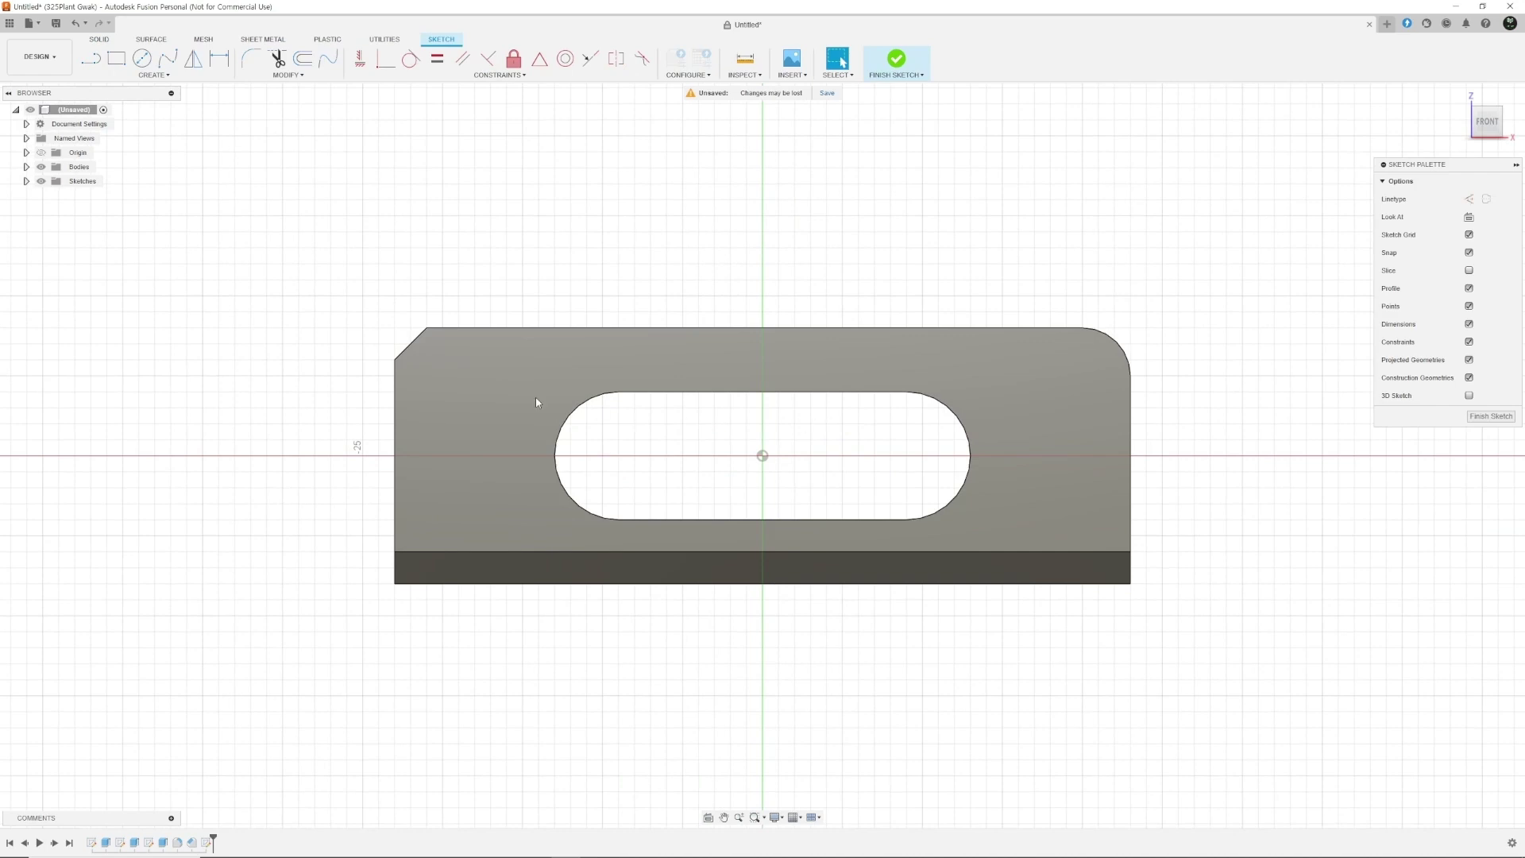
Hide the frame body and show Sketch2 with the slot profile as a reference
left_click(27, 182)
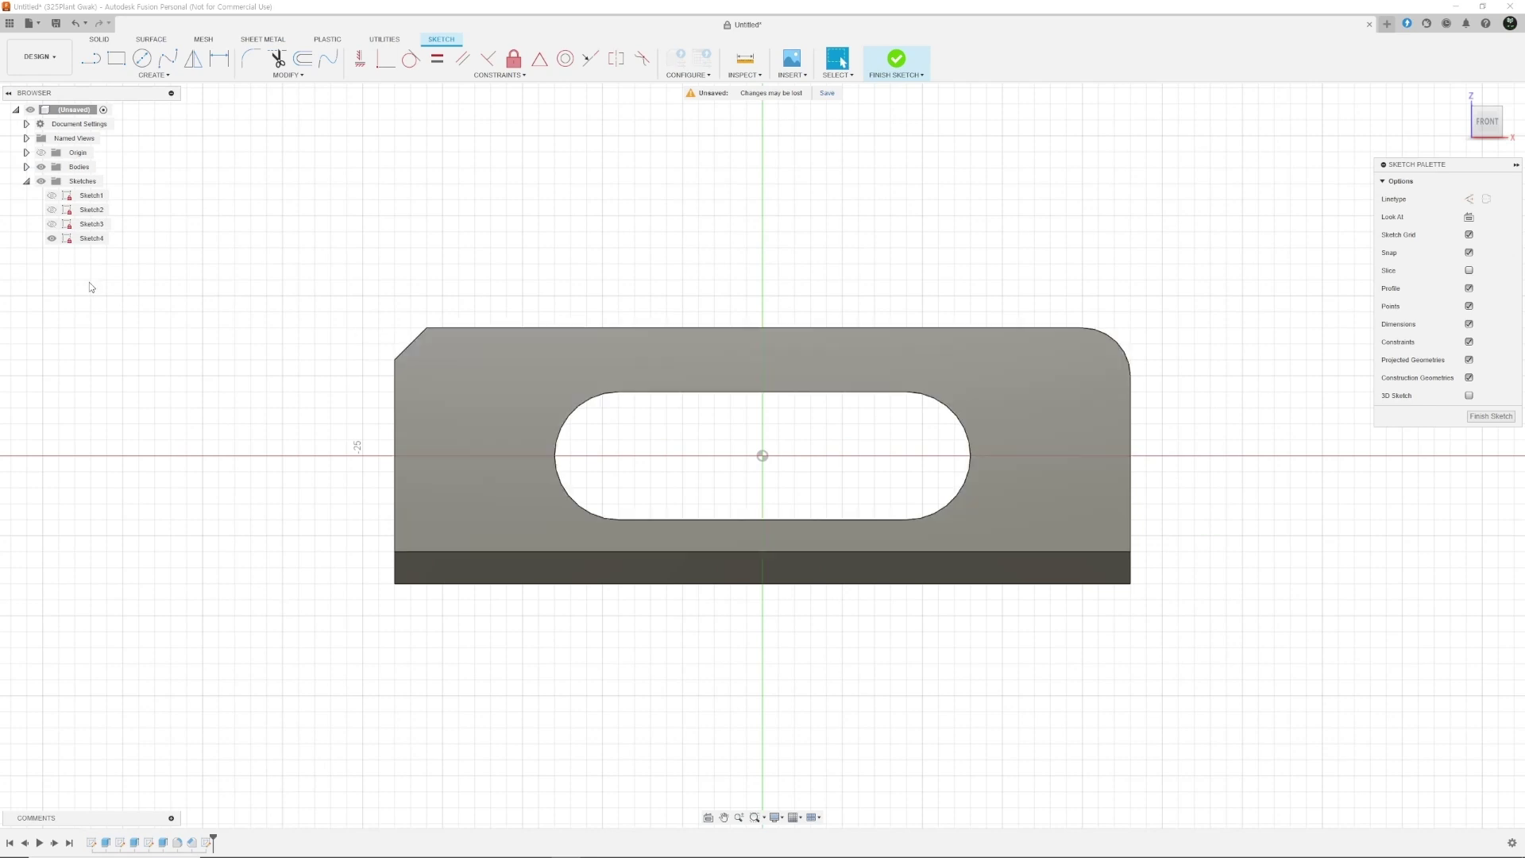
left_click(27, 166)
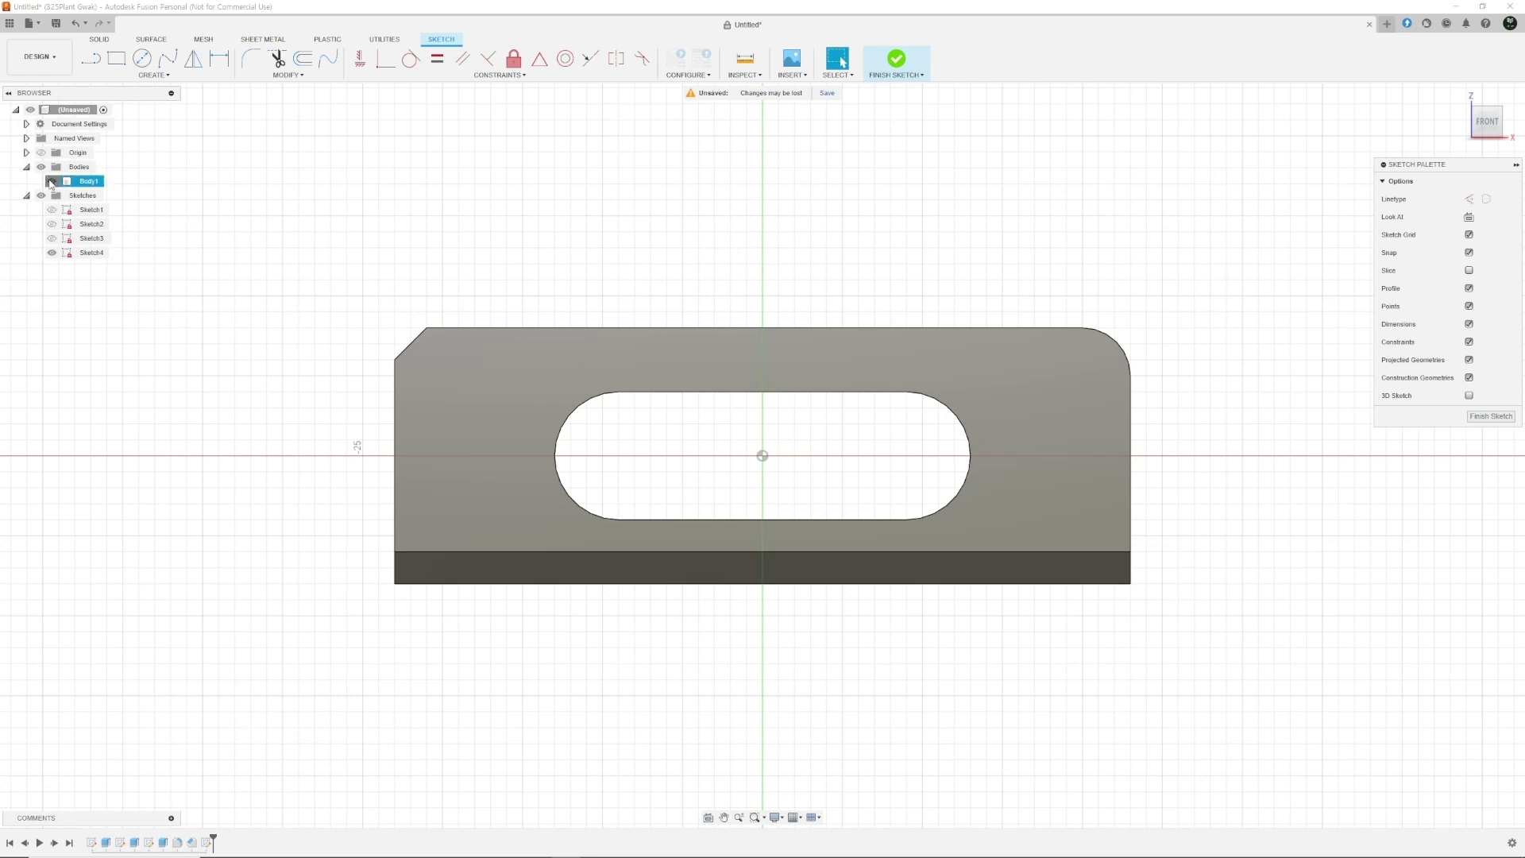
left_click(52, 181)
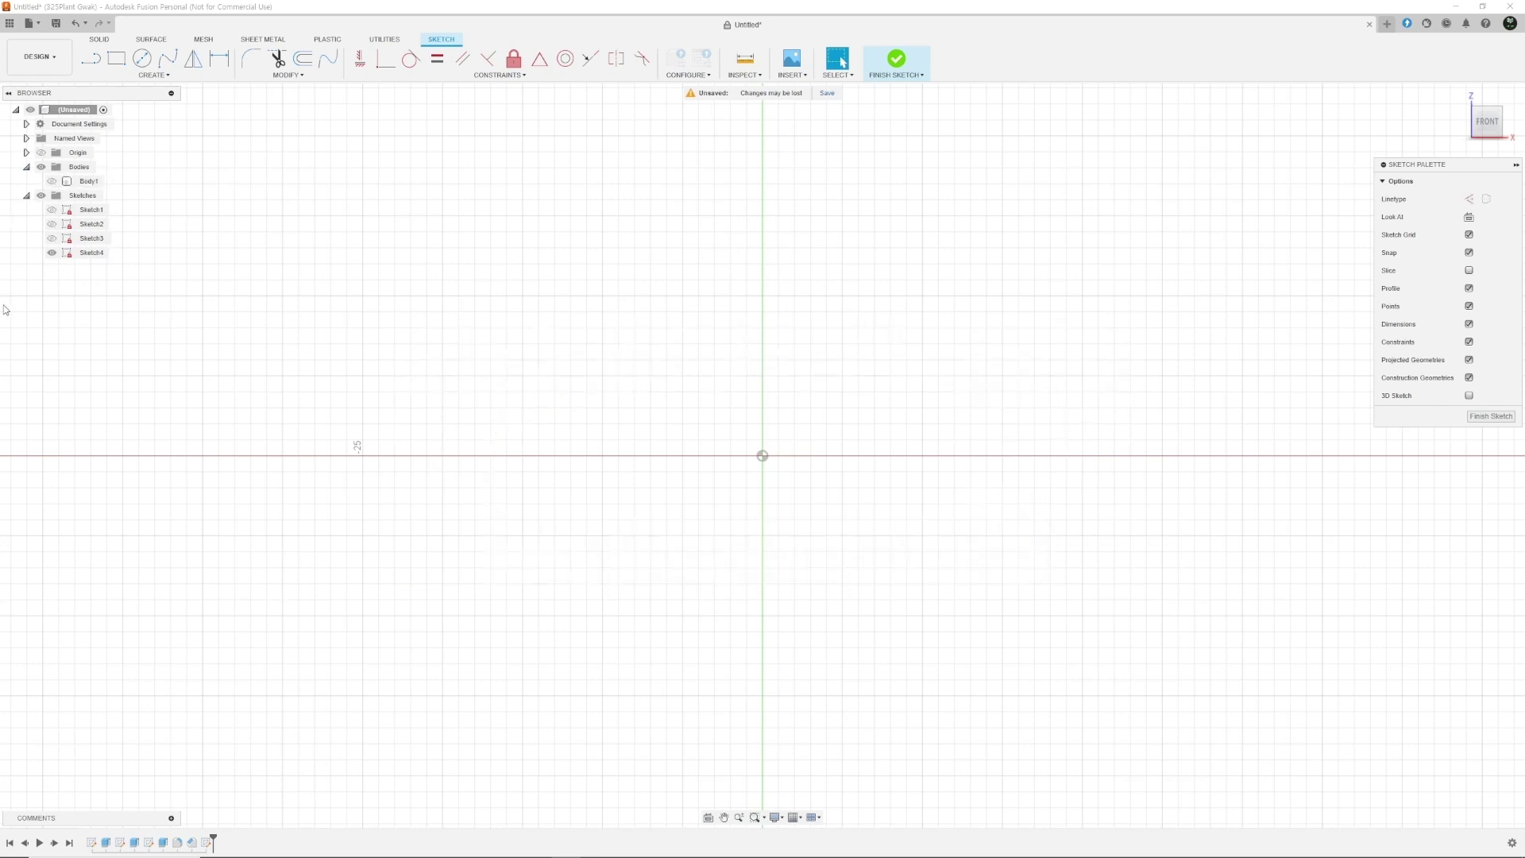
left_click(51, 224)
left_click(53, 226)
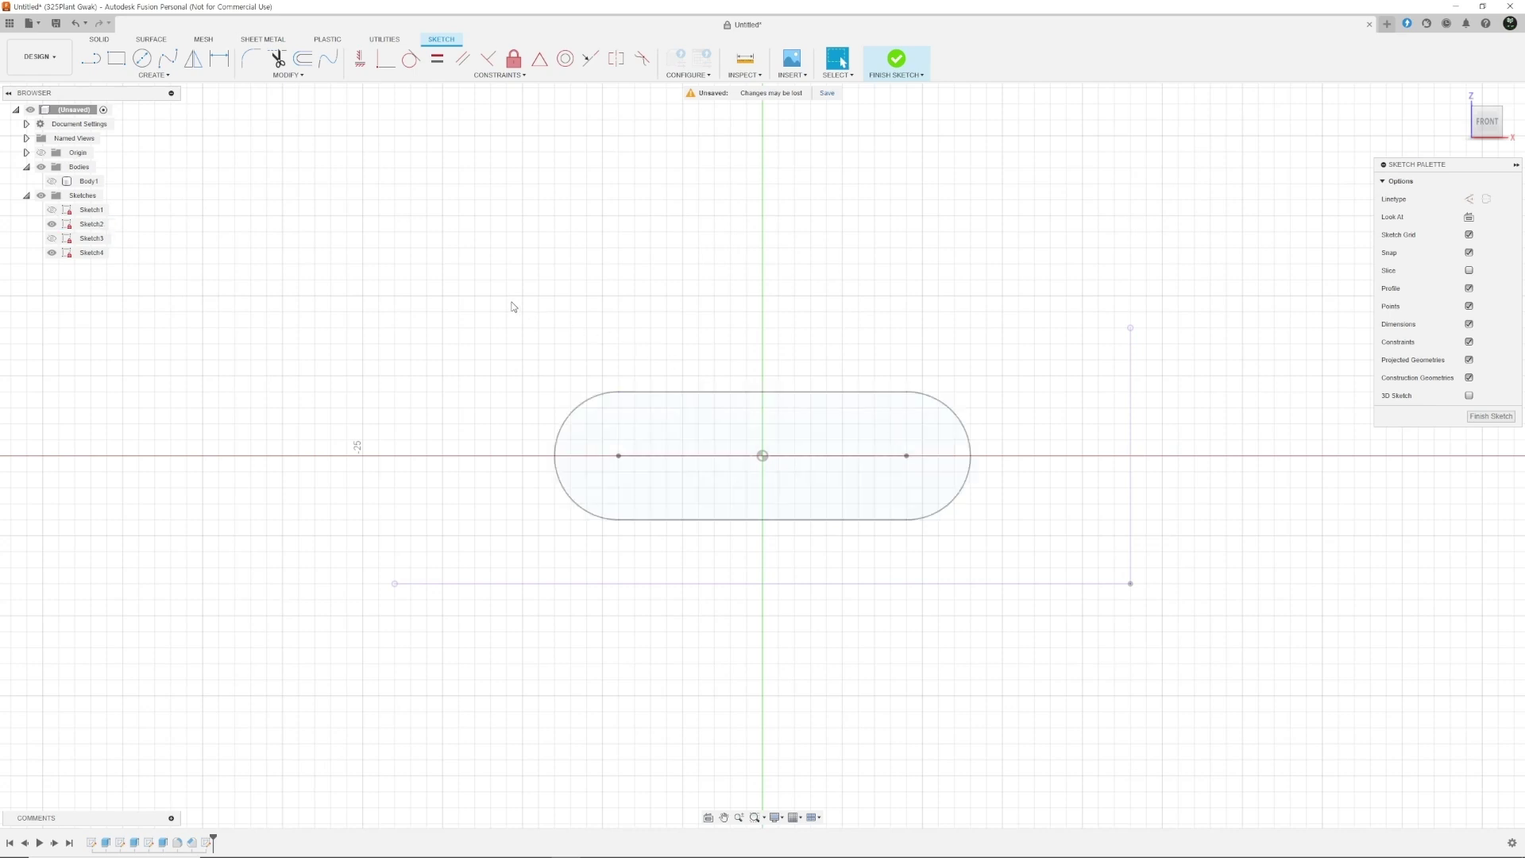
Sketch a circle 8 mm in diameter centred on the origin, matching the slot's height
key("c")
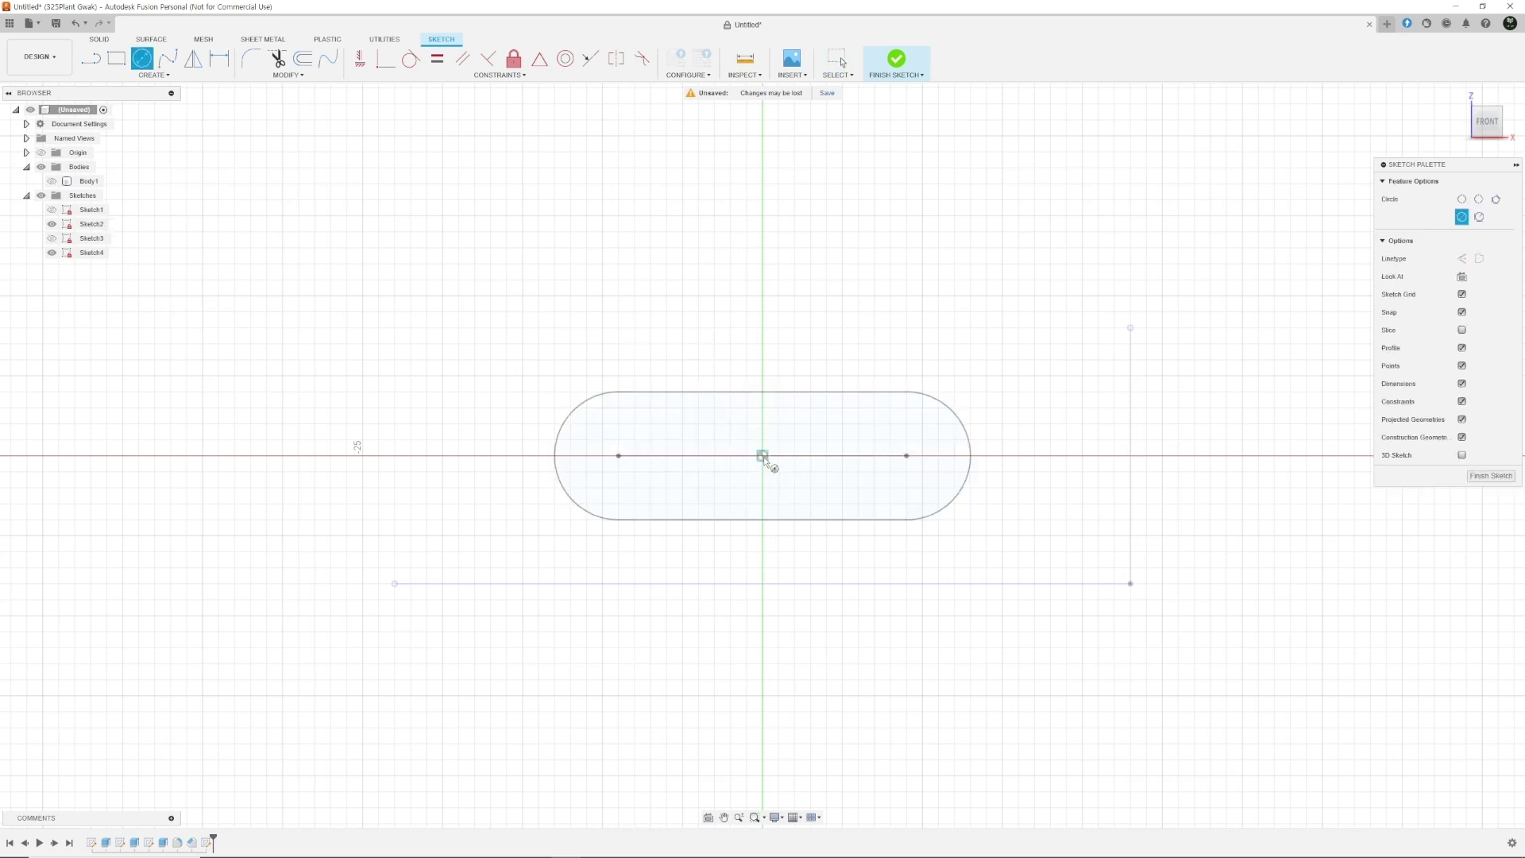
left_click(763, 456)
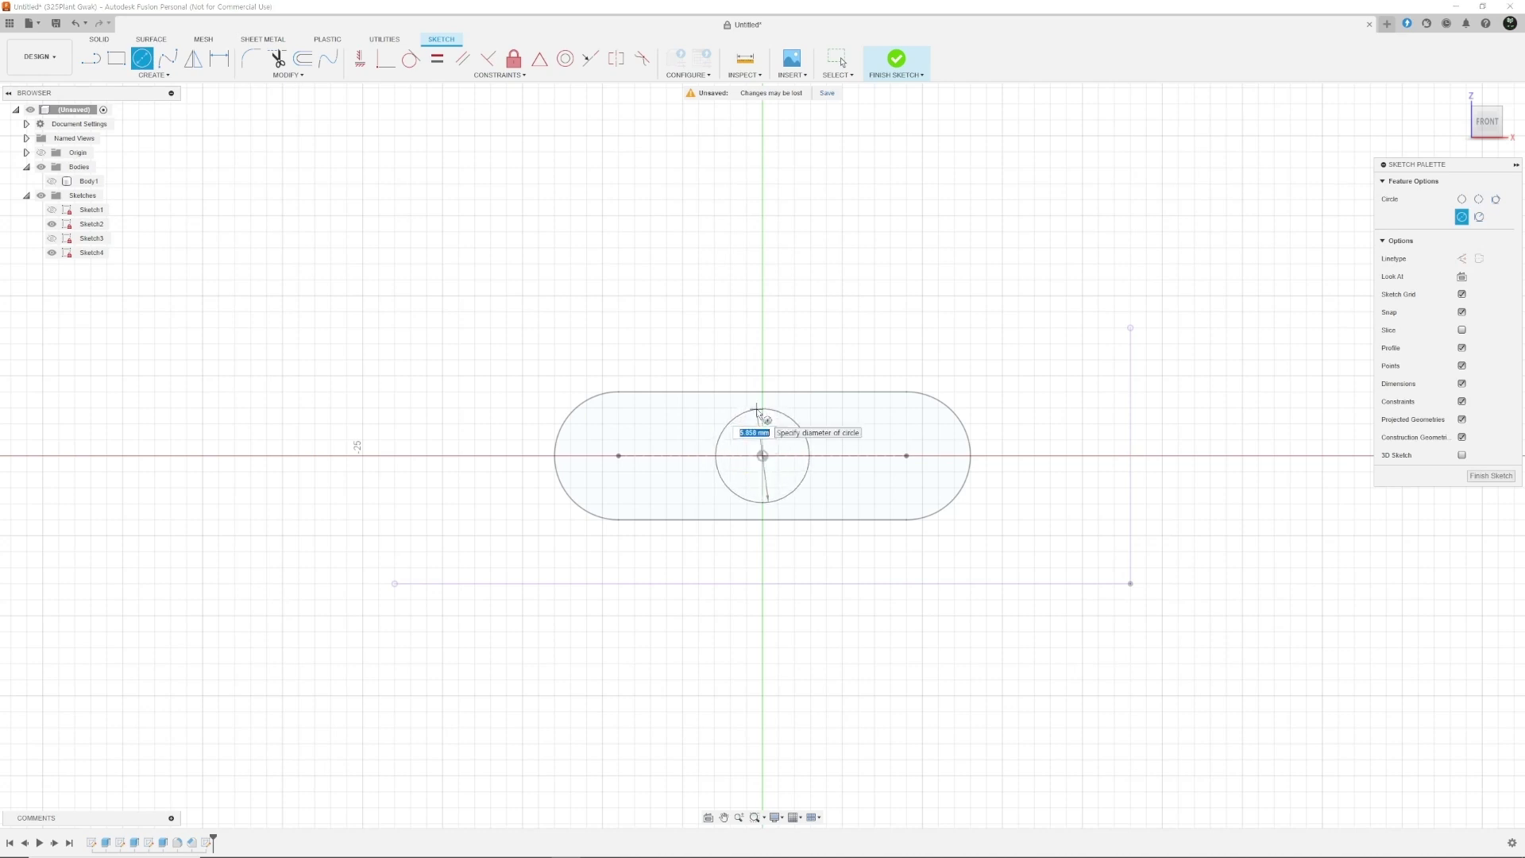
type("22")
key("Return")
key("Escape")
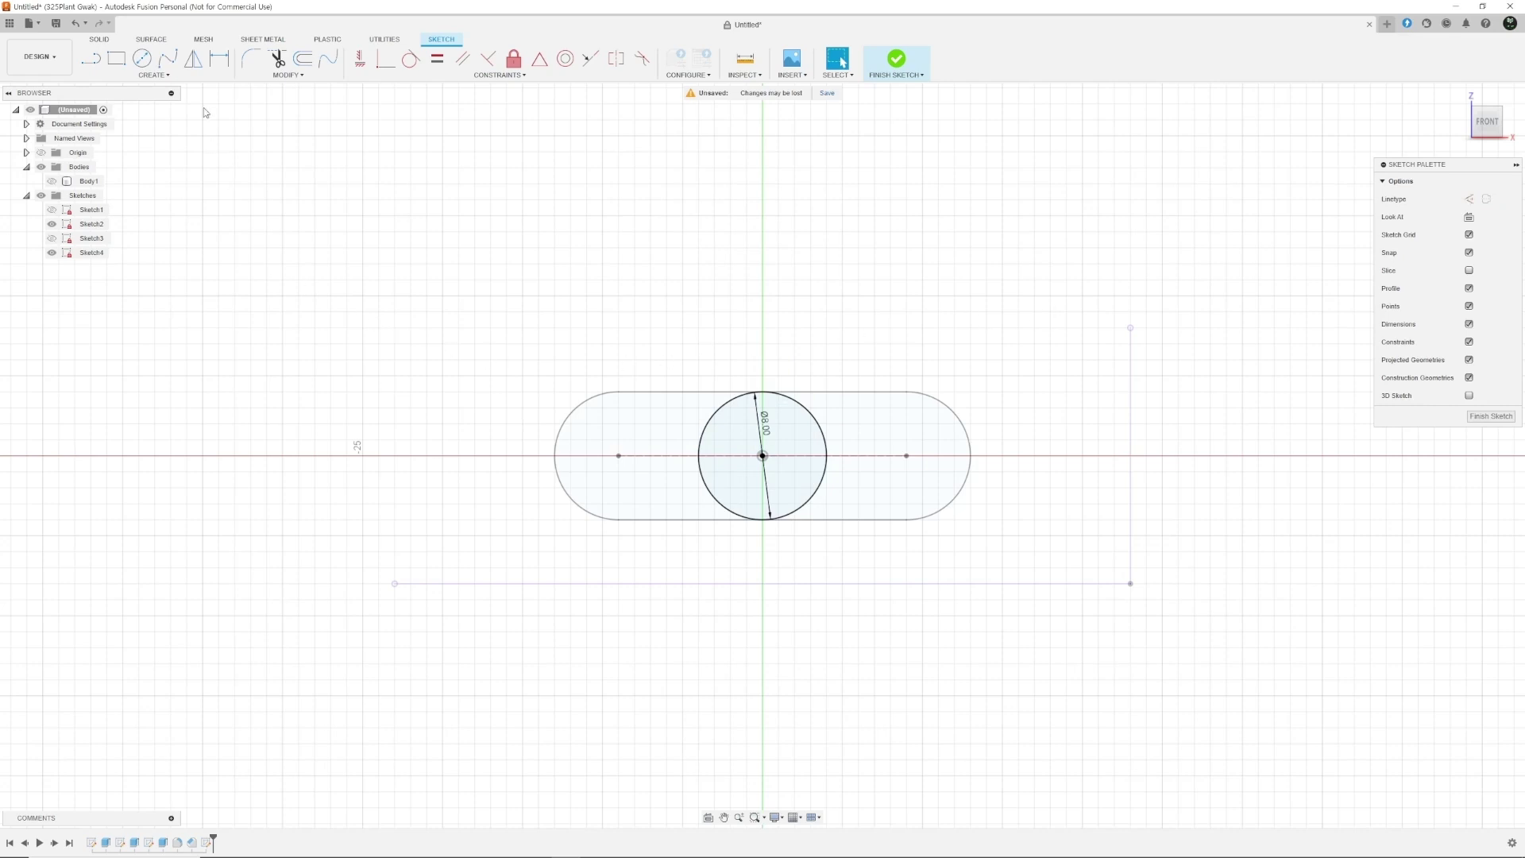
Hide the slot sketch and sketch a center rectangle 21 mm wide and 26 mm high, positioned so its right edge crosses the circle
left_click(166, 76)
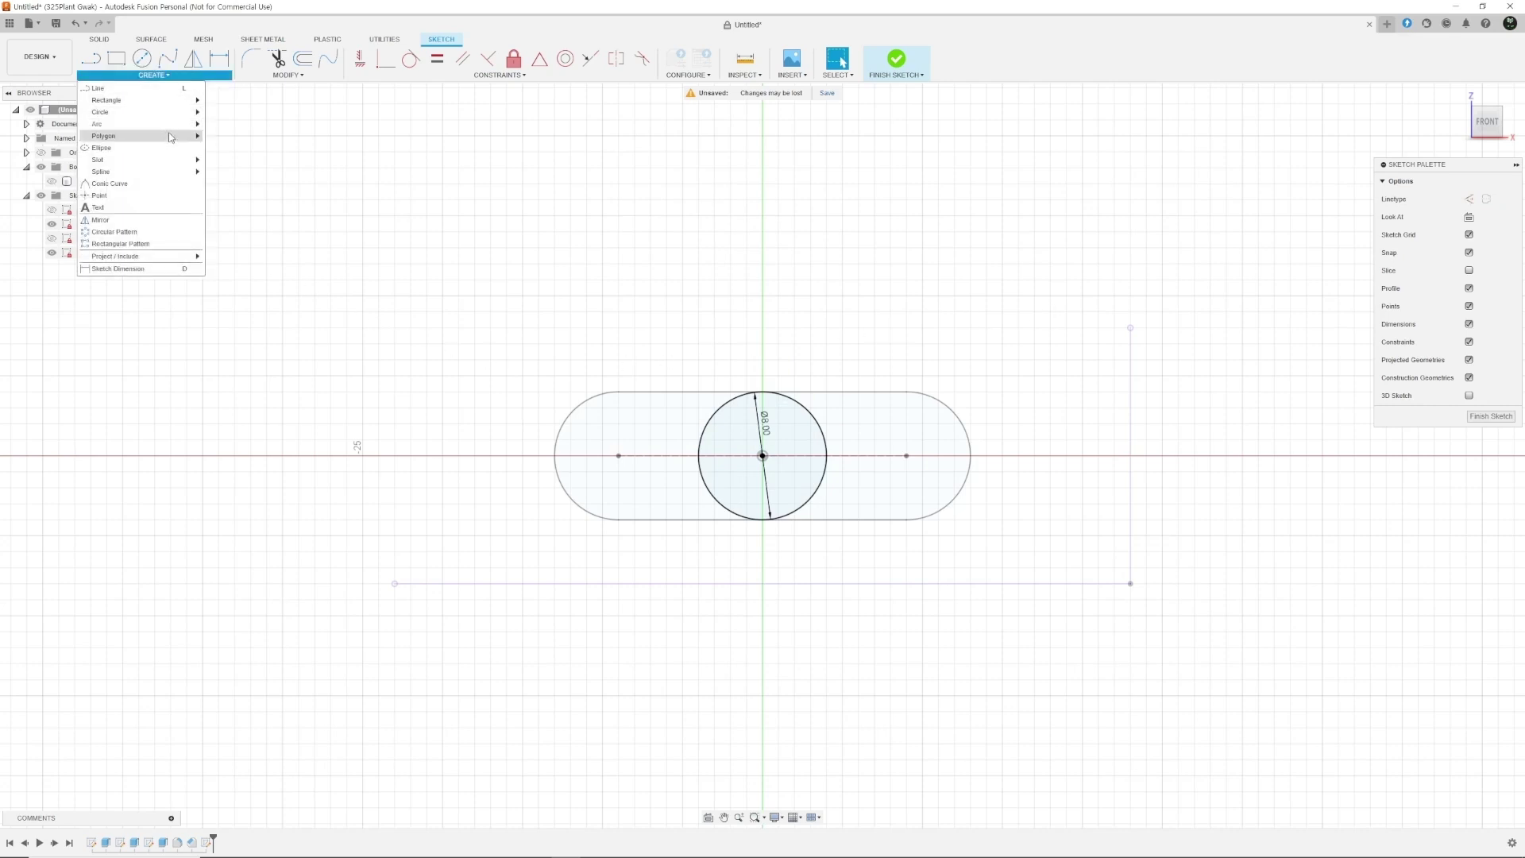
mouse_move(169, 136)
left_click(232, 125)
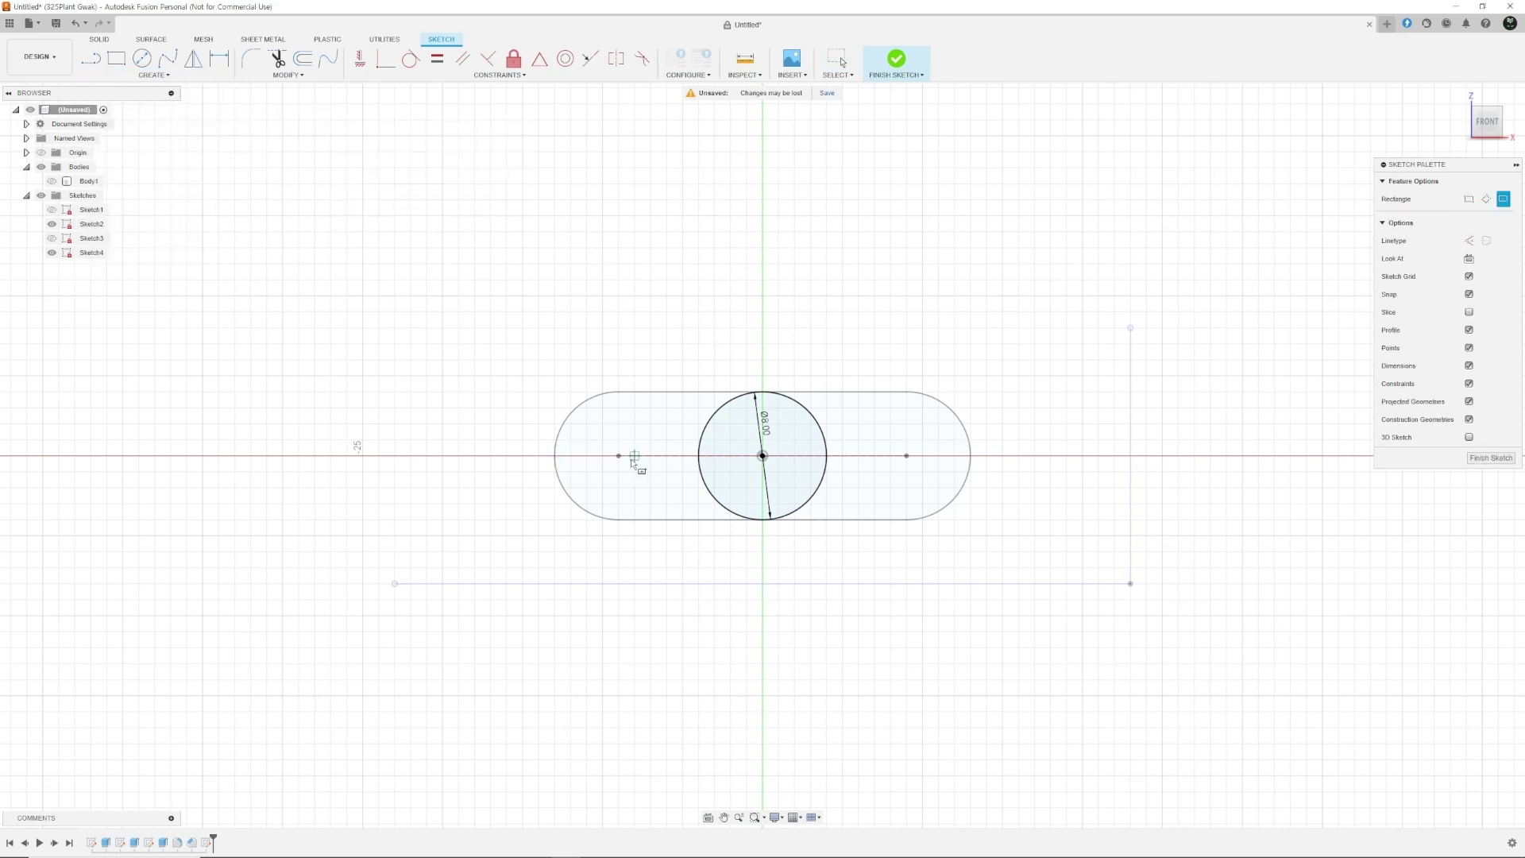
left_click(51, 224)
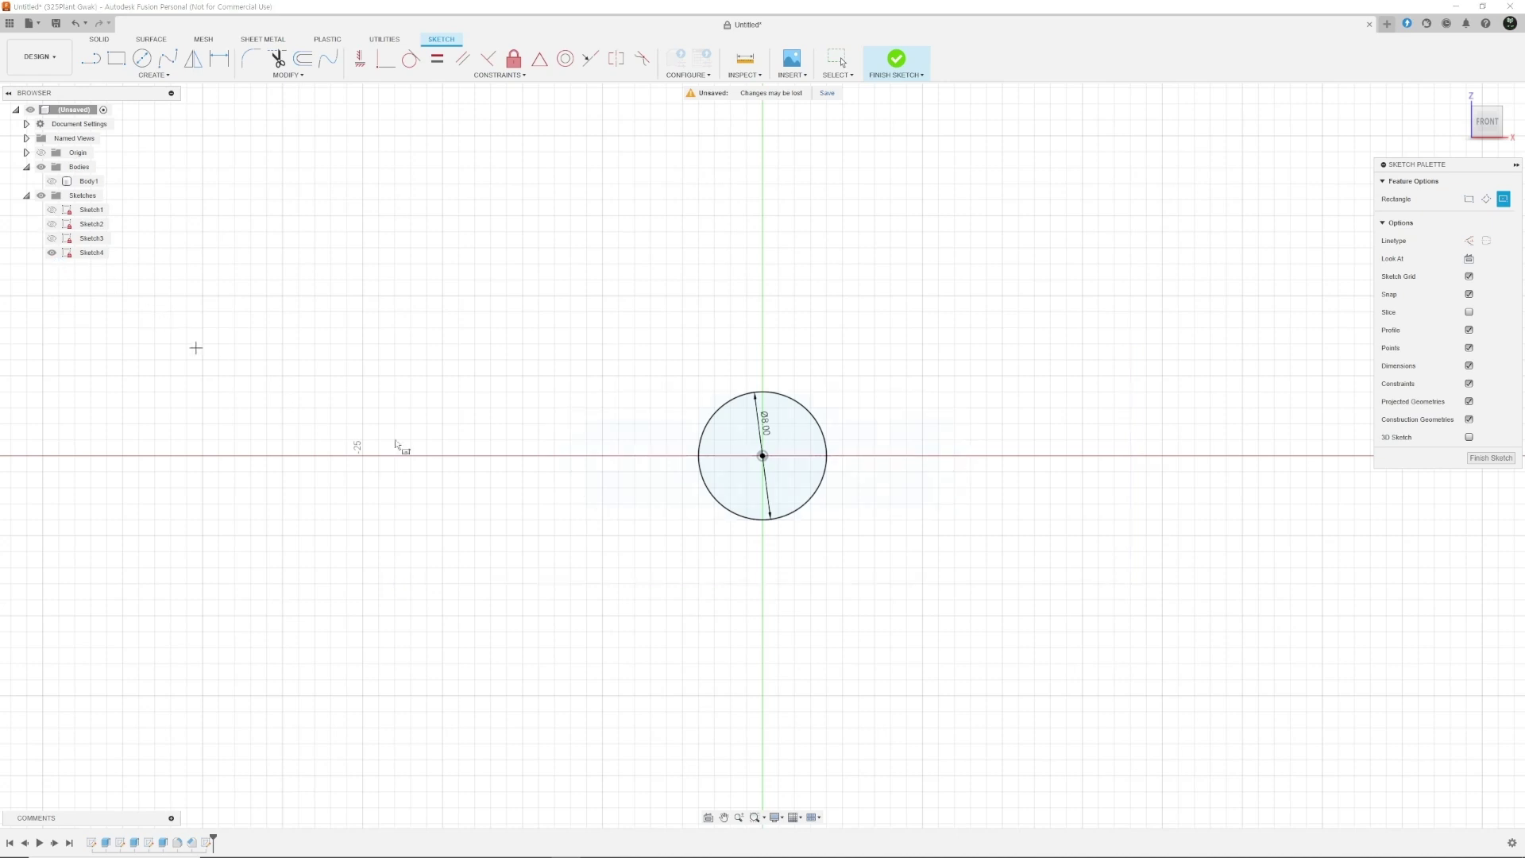
left_click(666, 456)
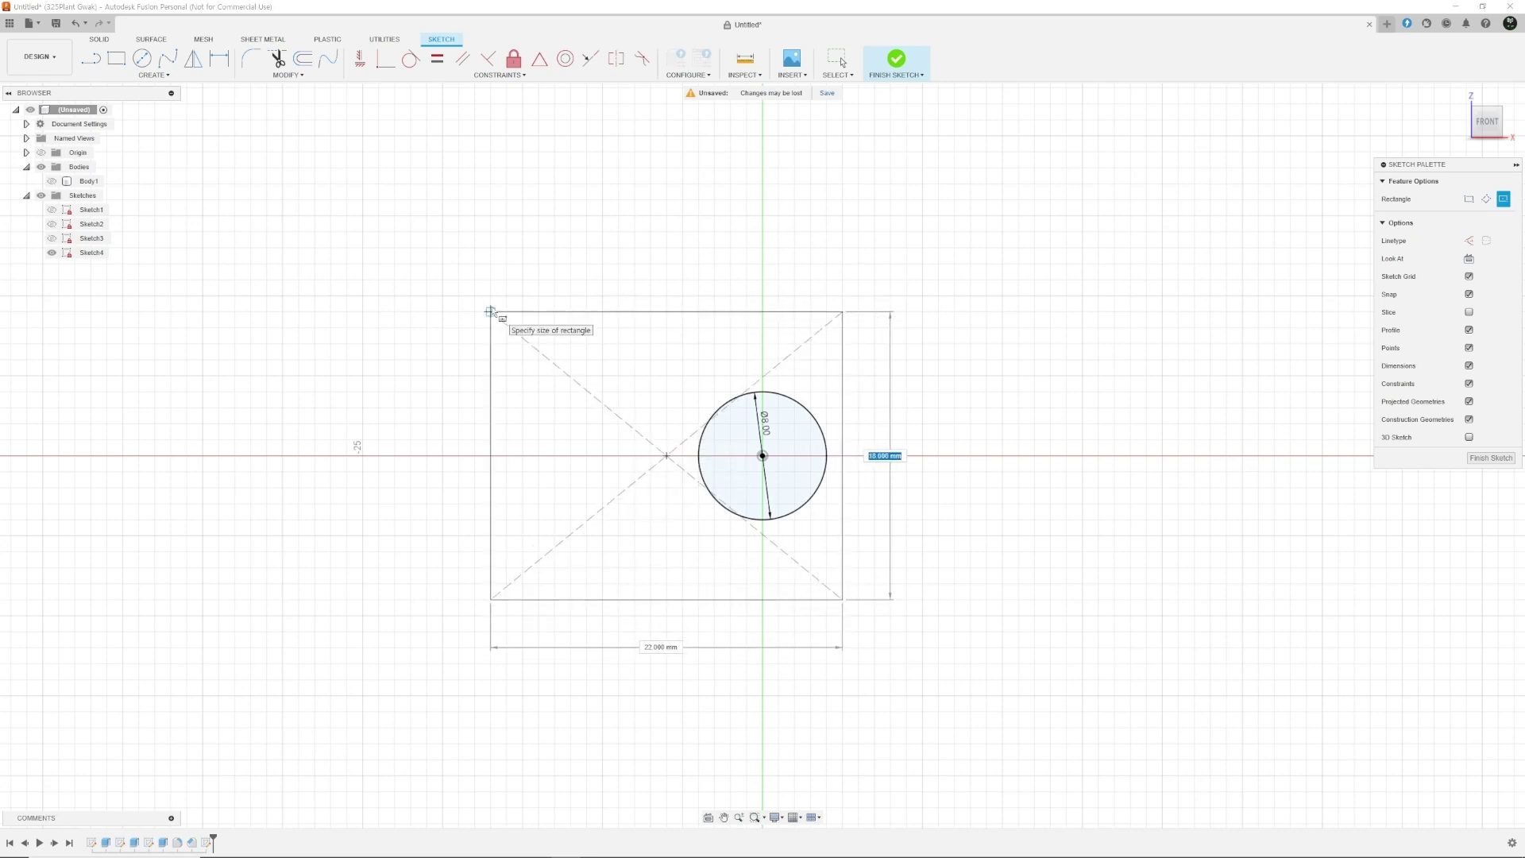
type("26")
key("Tab")
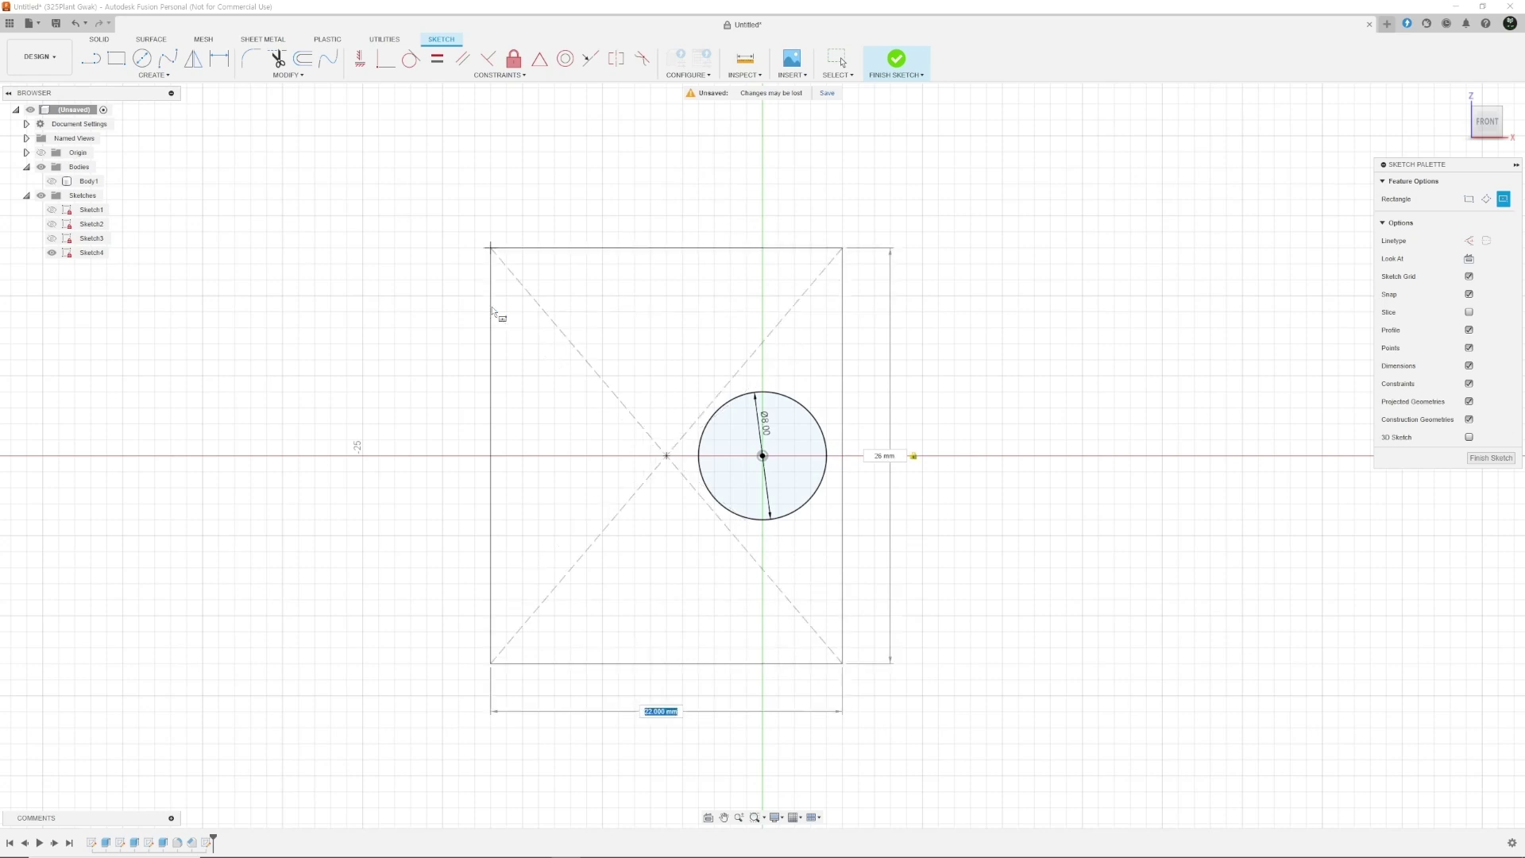
type("21")
key("Tab")
key("Return")
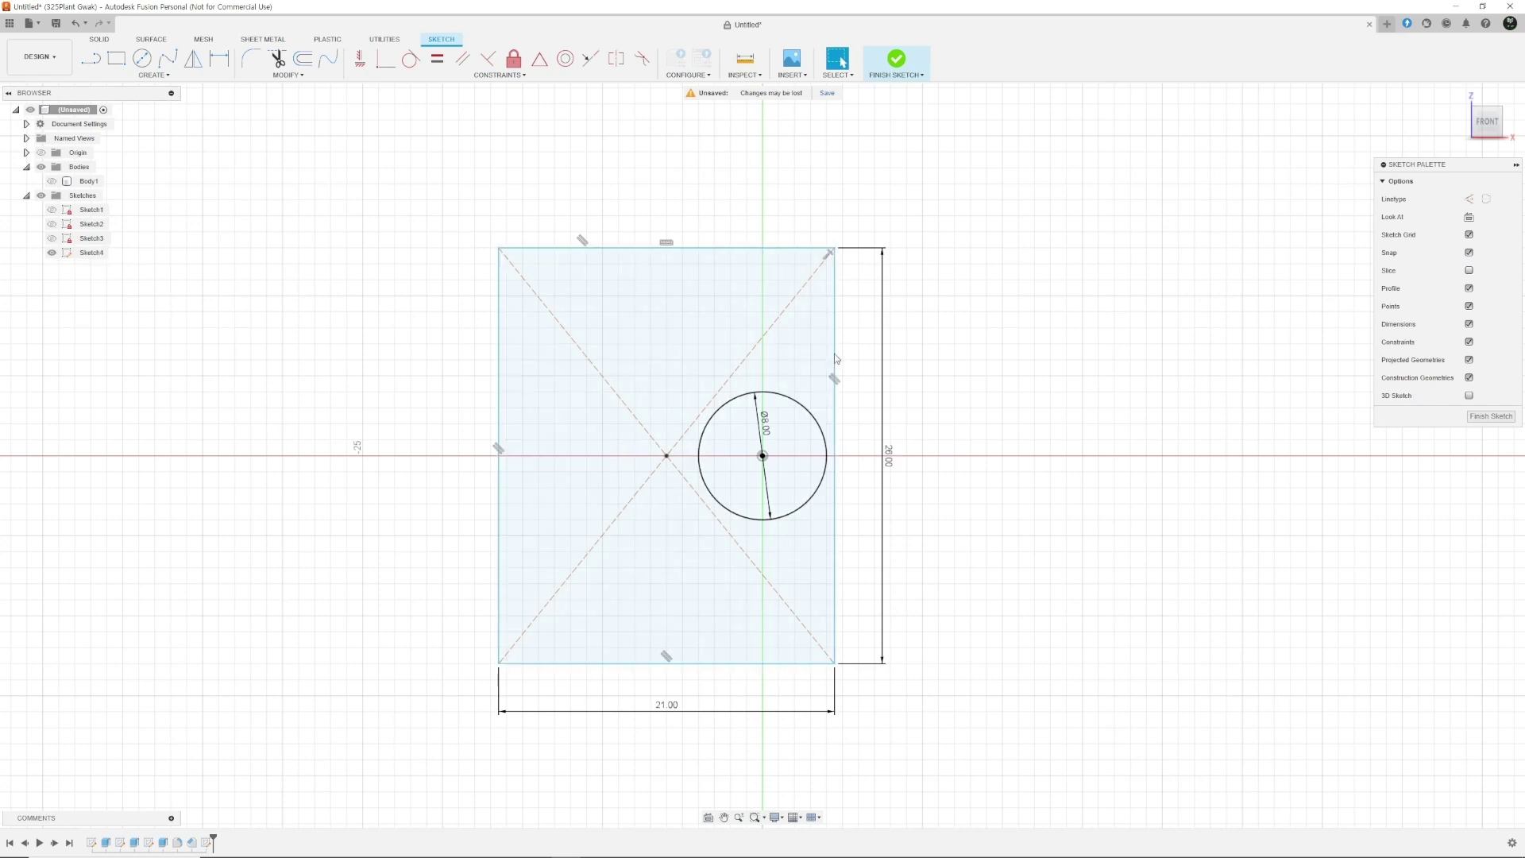
left_click_drag(834, 359, 724, 368)
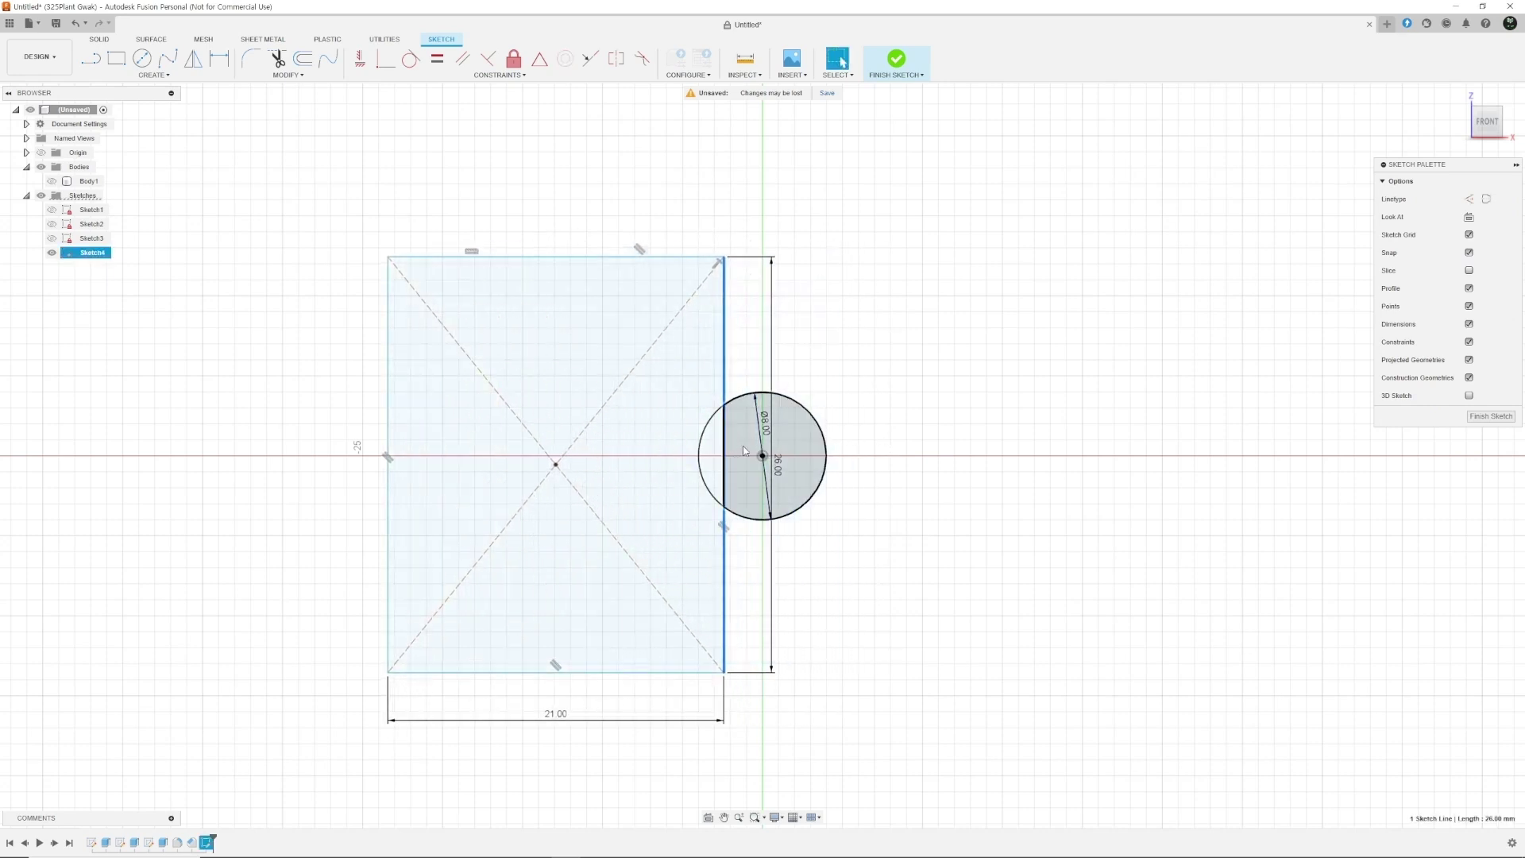
Move the whole rectangle sideways so that it fully encloses the circle
double_click(724, 374)
left_click_drag(725, 372, 849, 367)
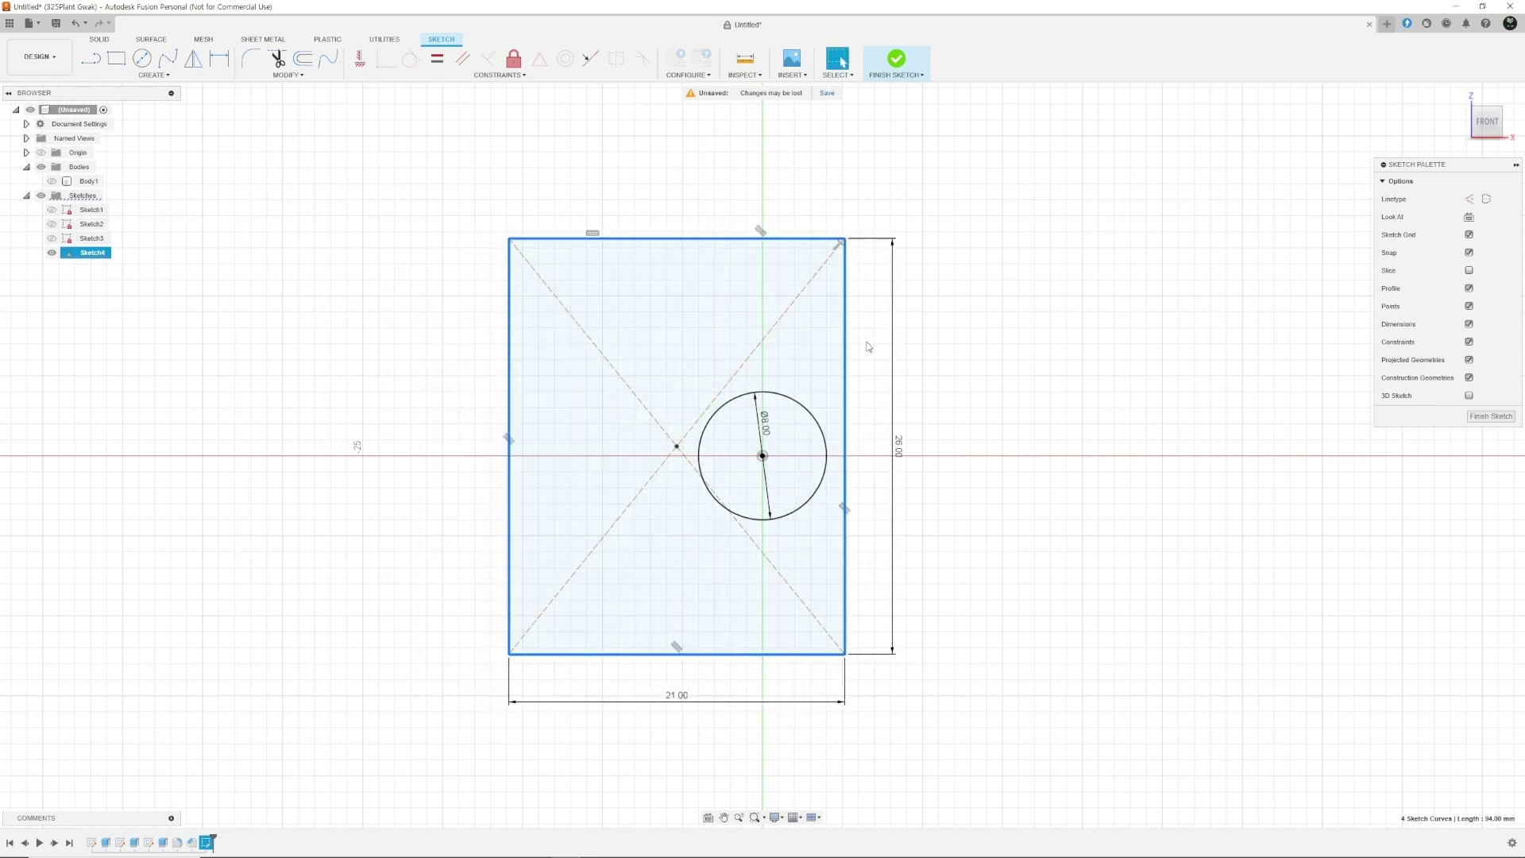
left_click(973, 343)
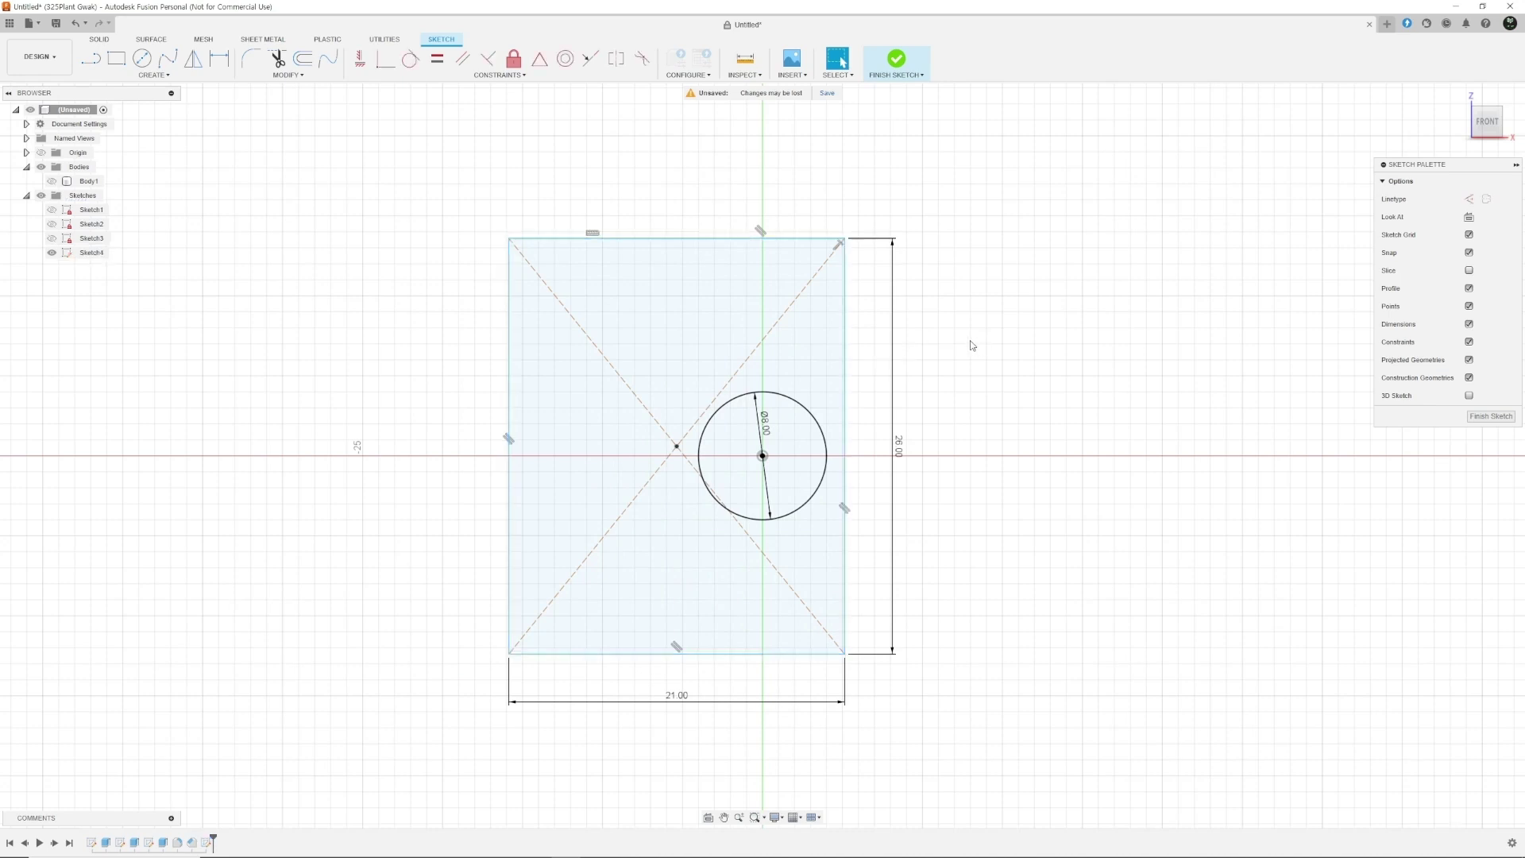
Dimension the distance from the rectangle's right edge to the circle's centre as 8 mm
key("d")
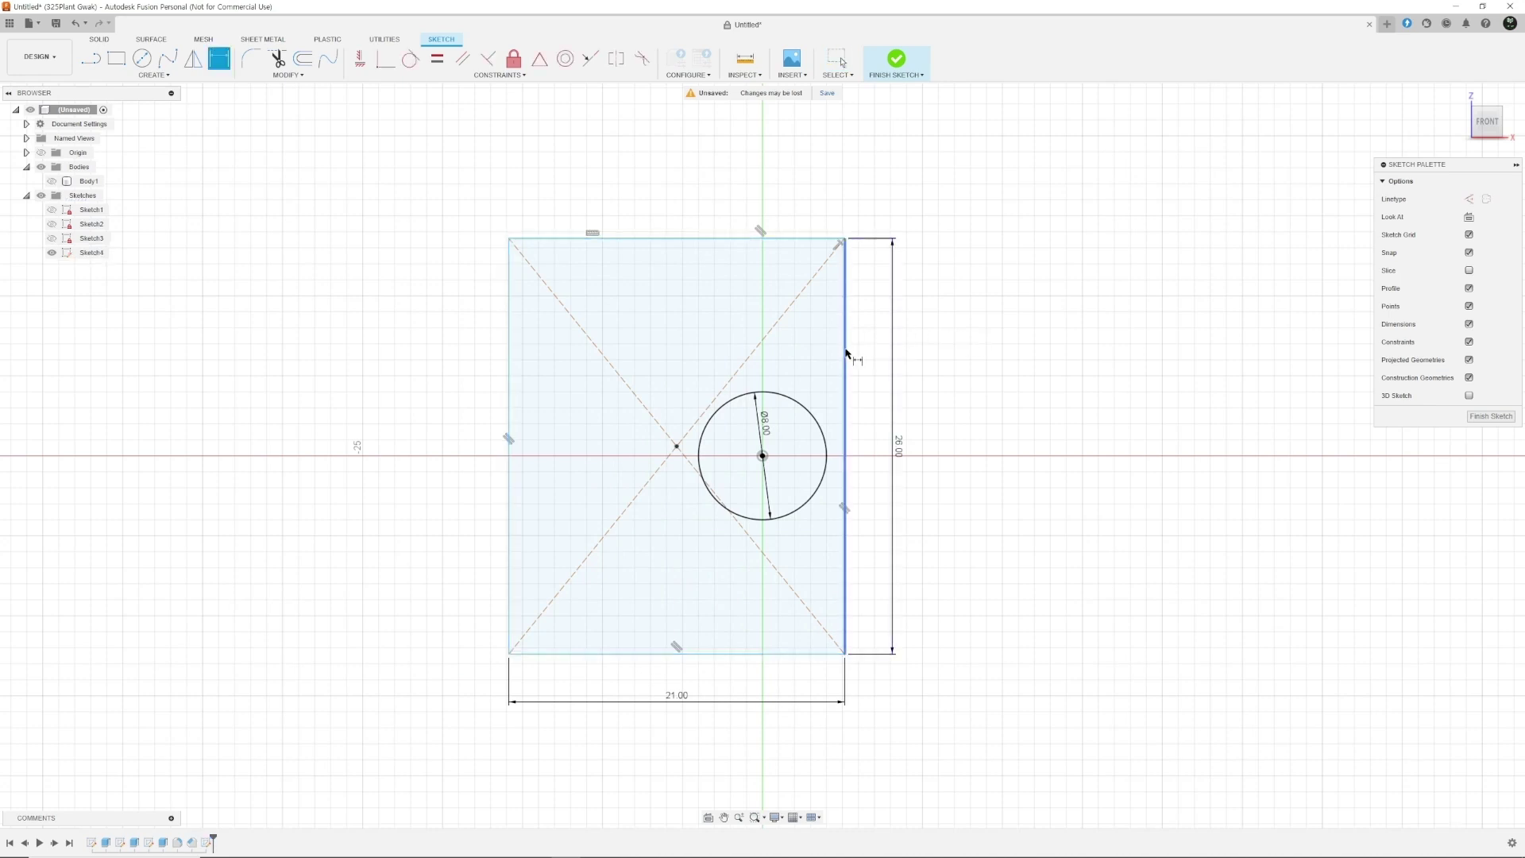
left_click(846, 353)
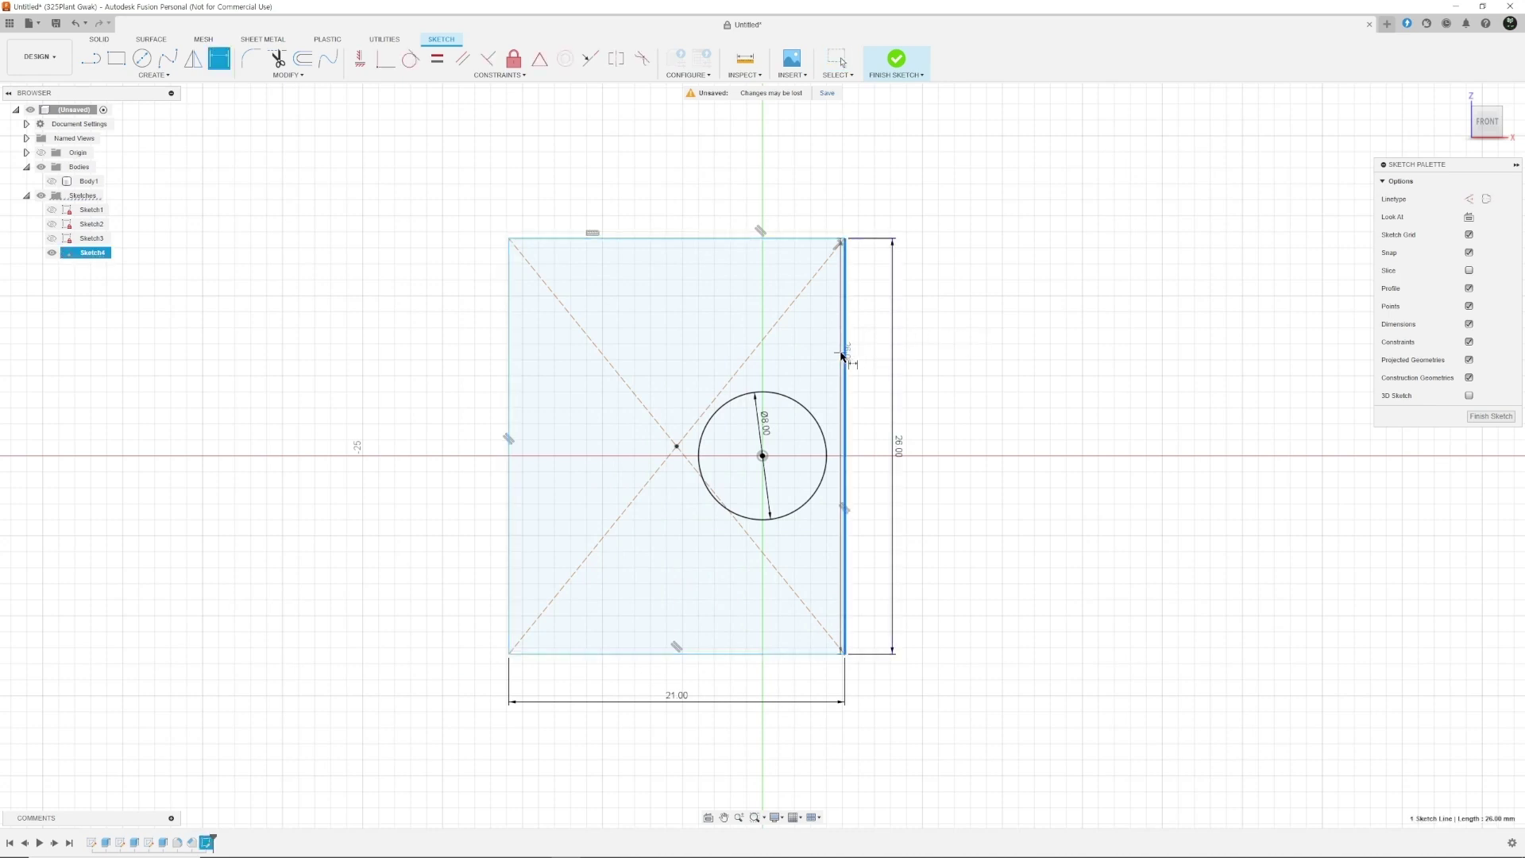
left_click(762, 456)
left_click(810, 376)
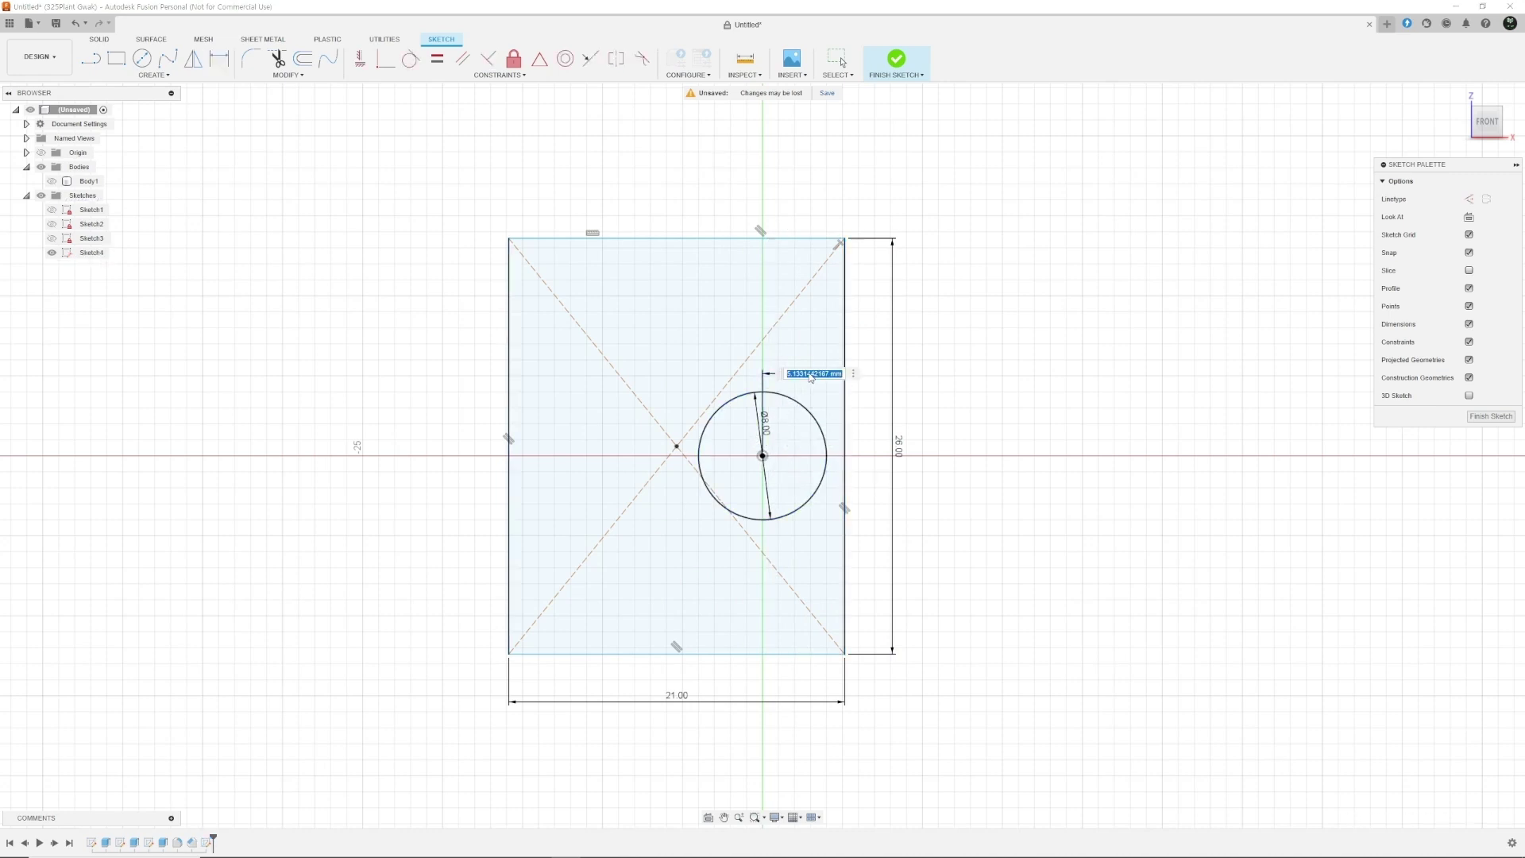
type("8")
key("Return")
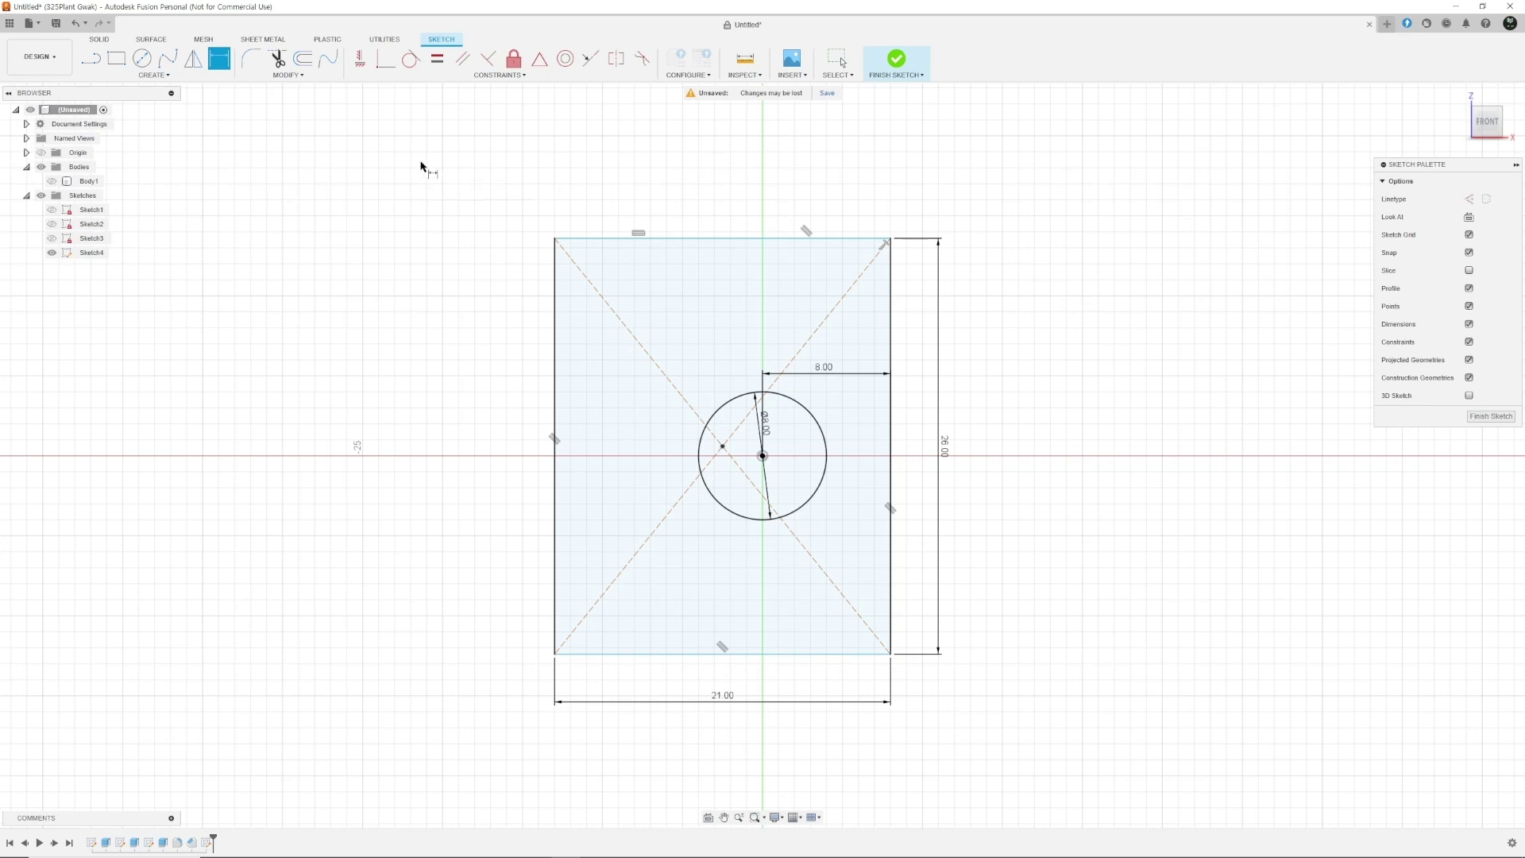
Align the rectangle's centre point horizontally with the origin using a Horizontal/Vertical constraint
left_click(359, 58)
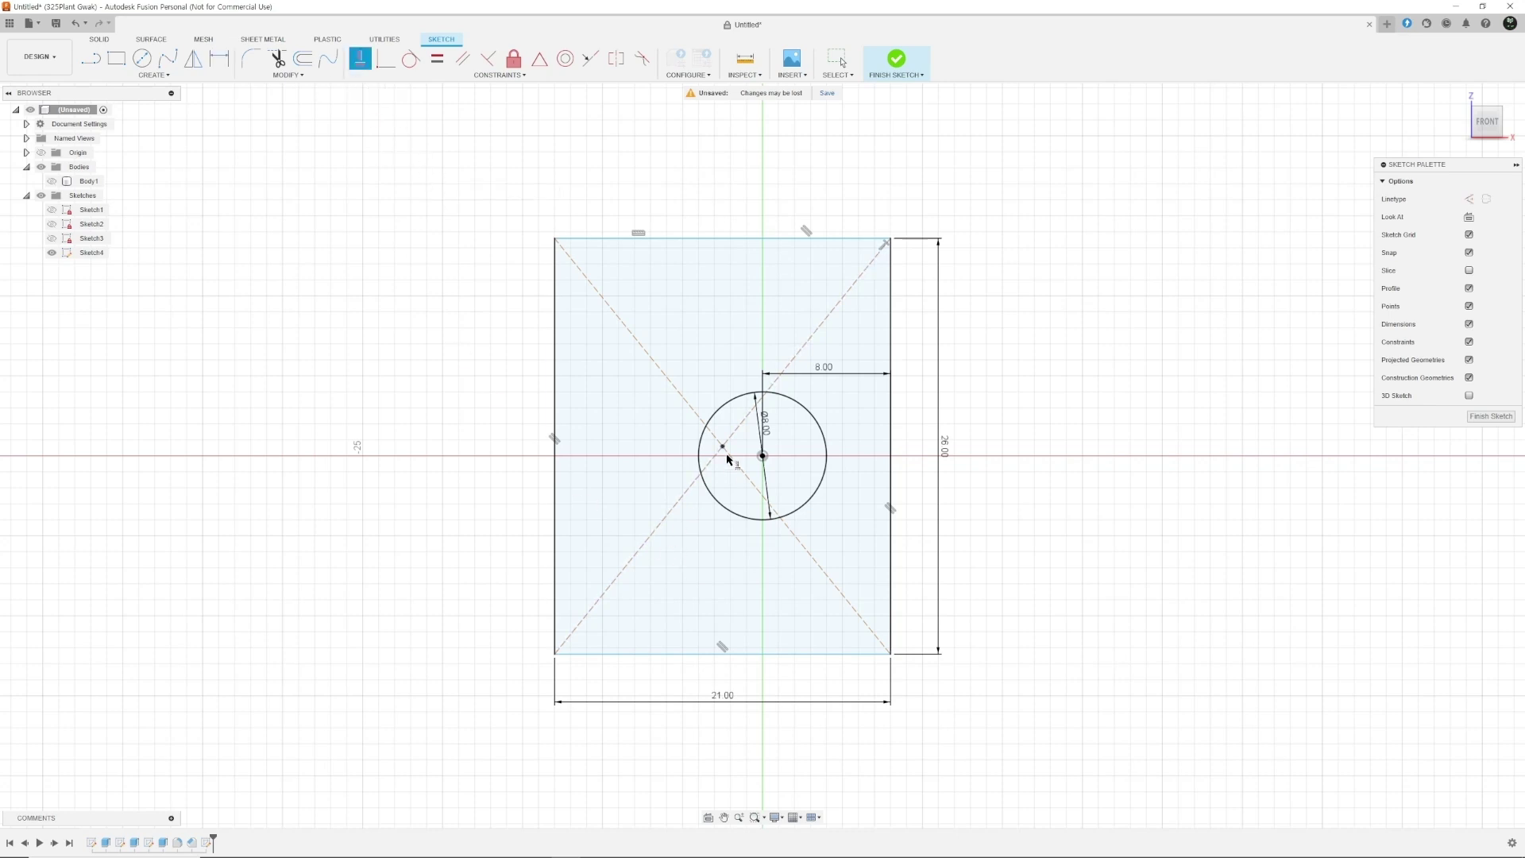
left_click(764, 458)
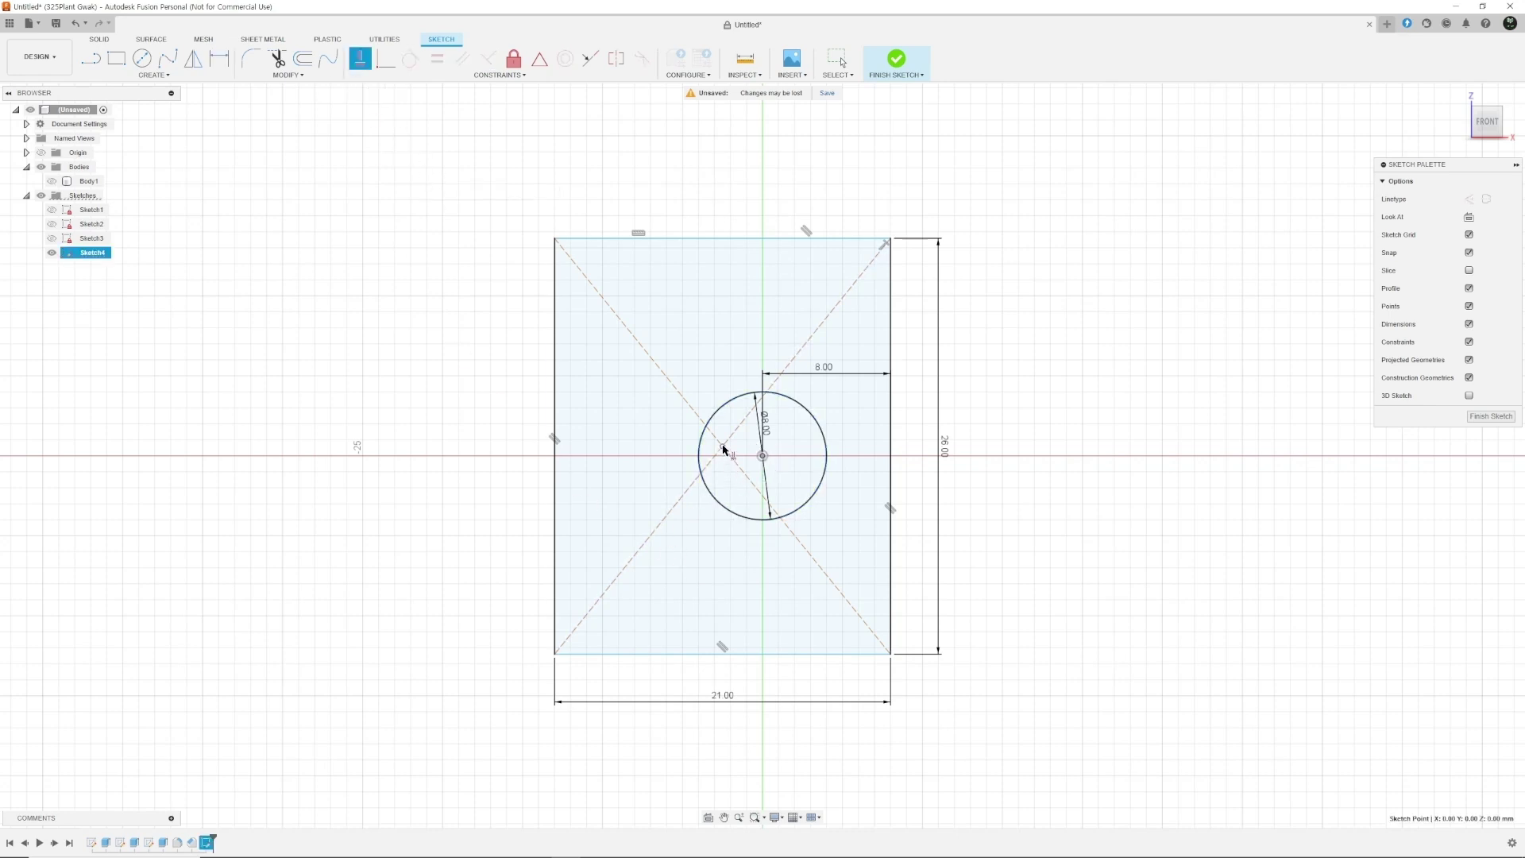
left_click(722, 450)
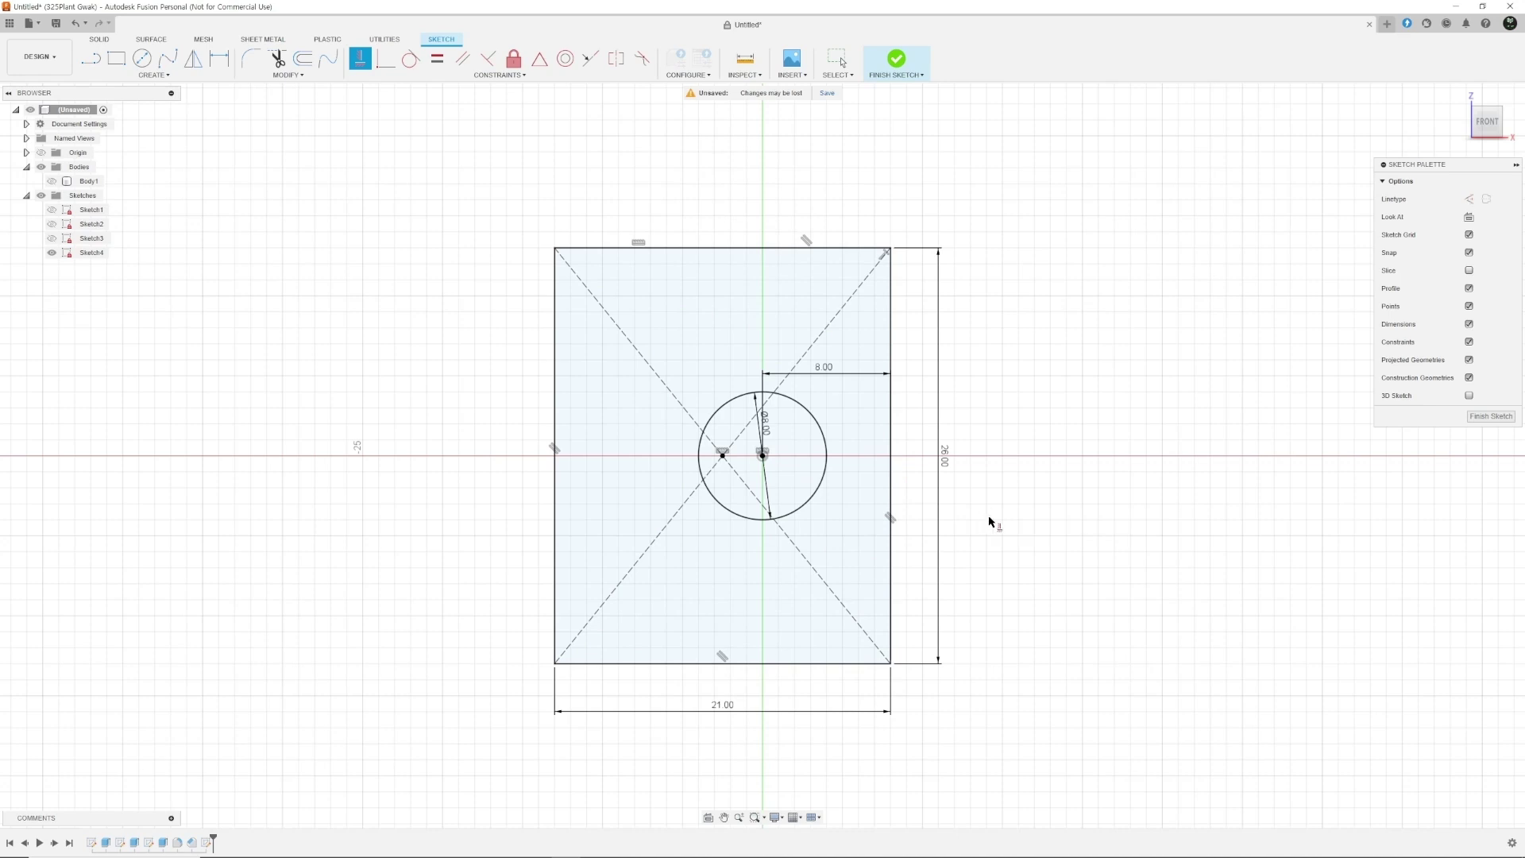
key("Escape")
Sketch a two-point rectangle 6 mm wide and 17 mm high in the free area left of the large rectangle
key("r")
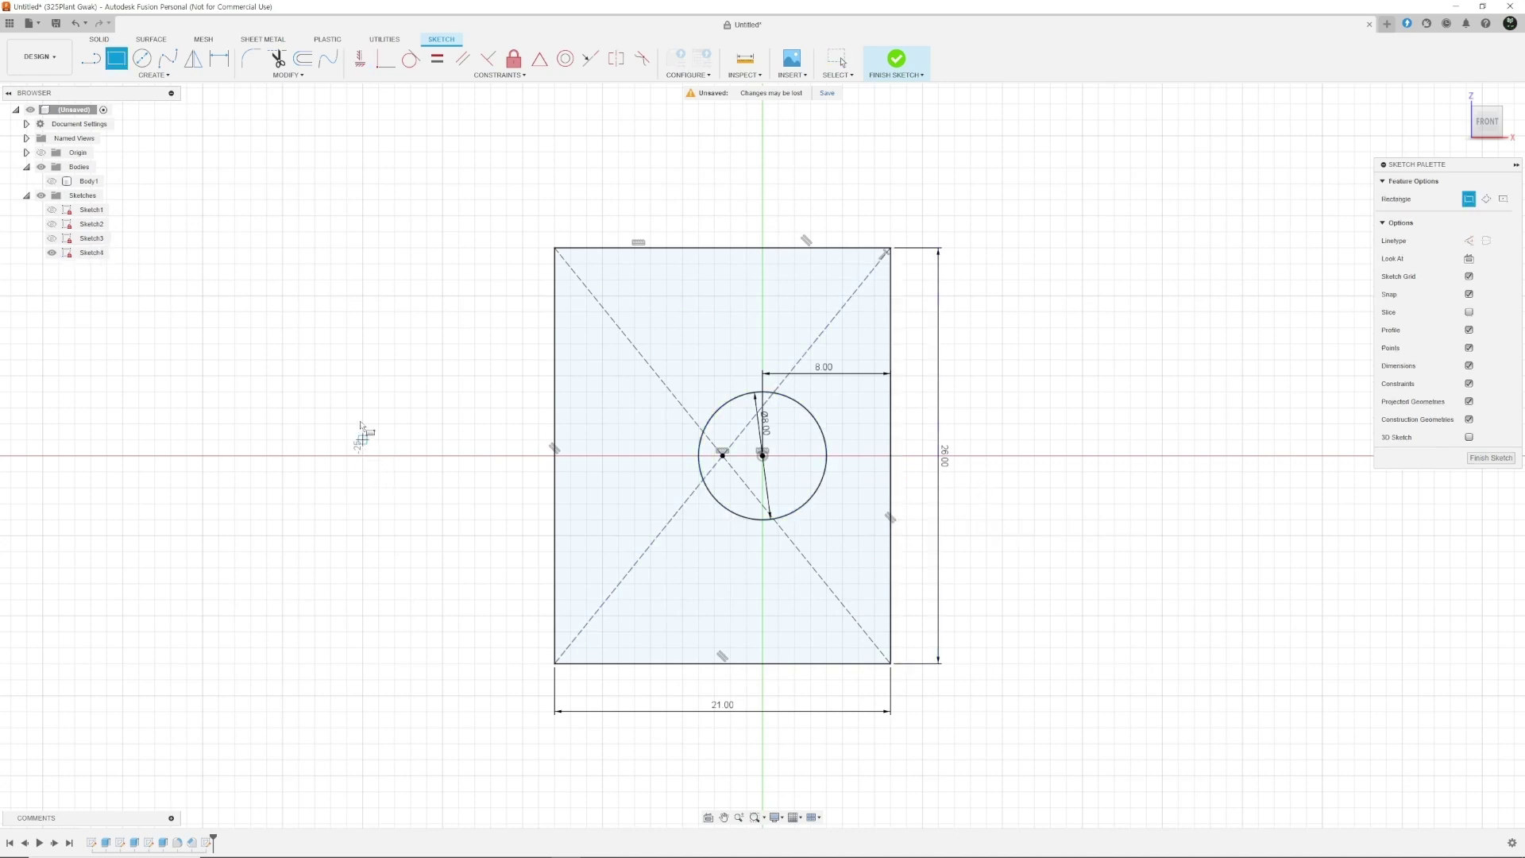
left_click(357, 358)
type("17")
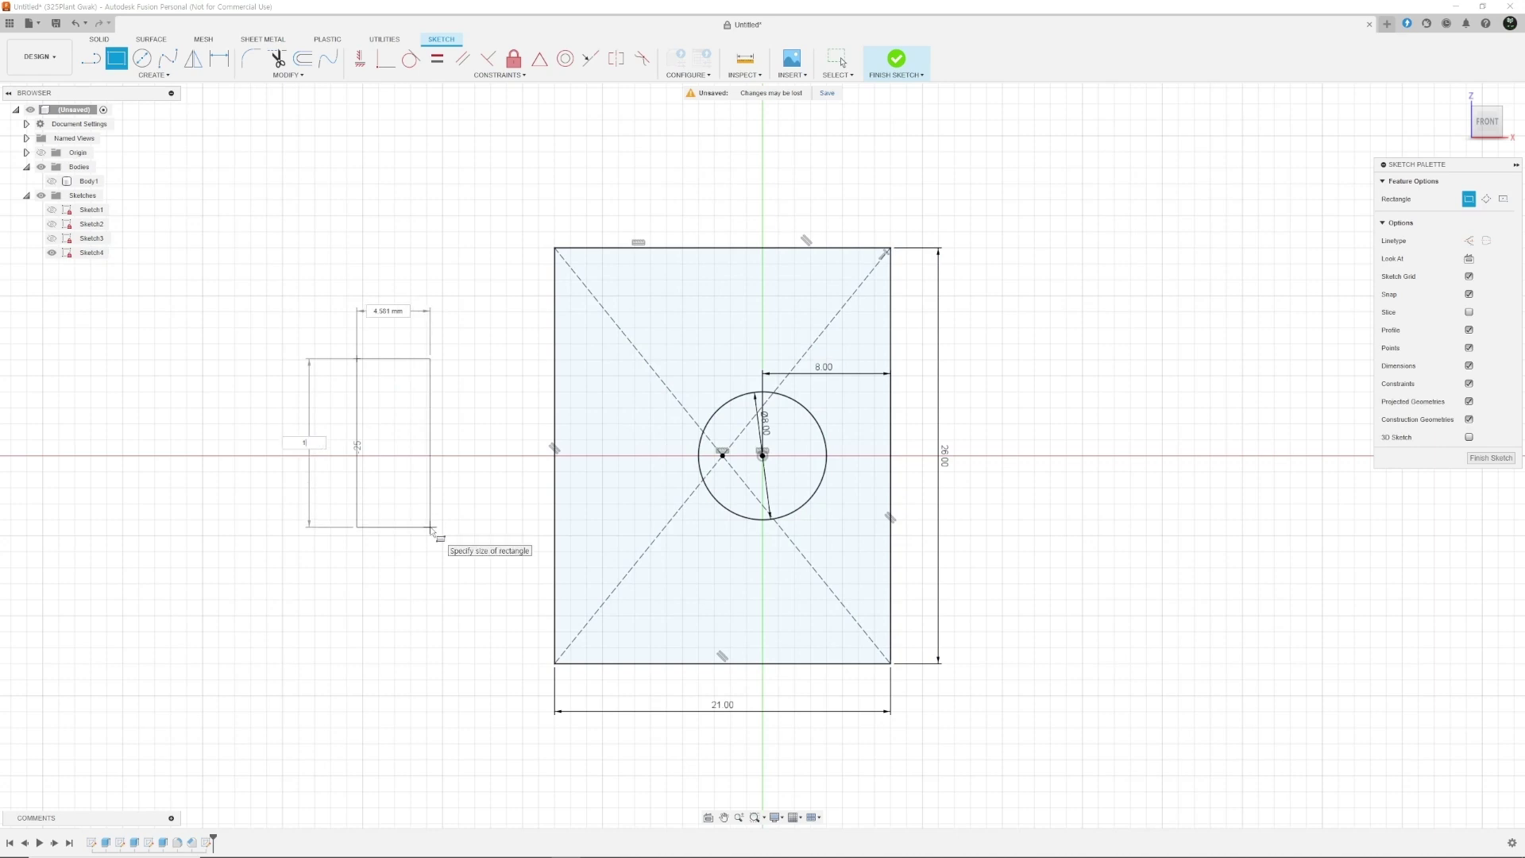
key("Tab")
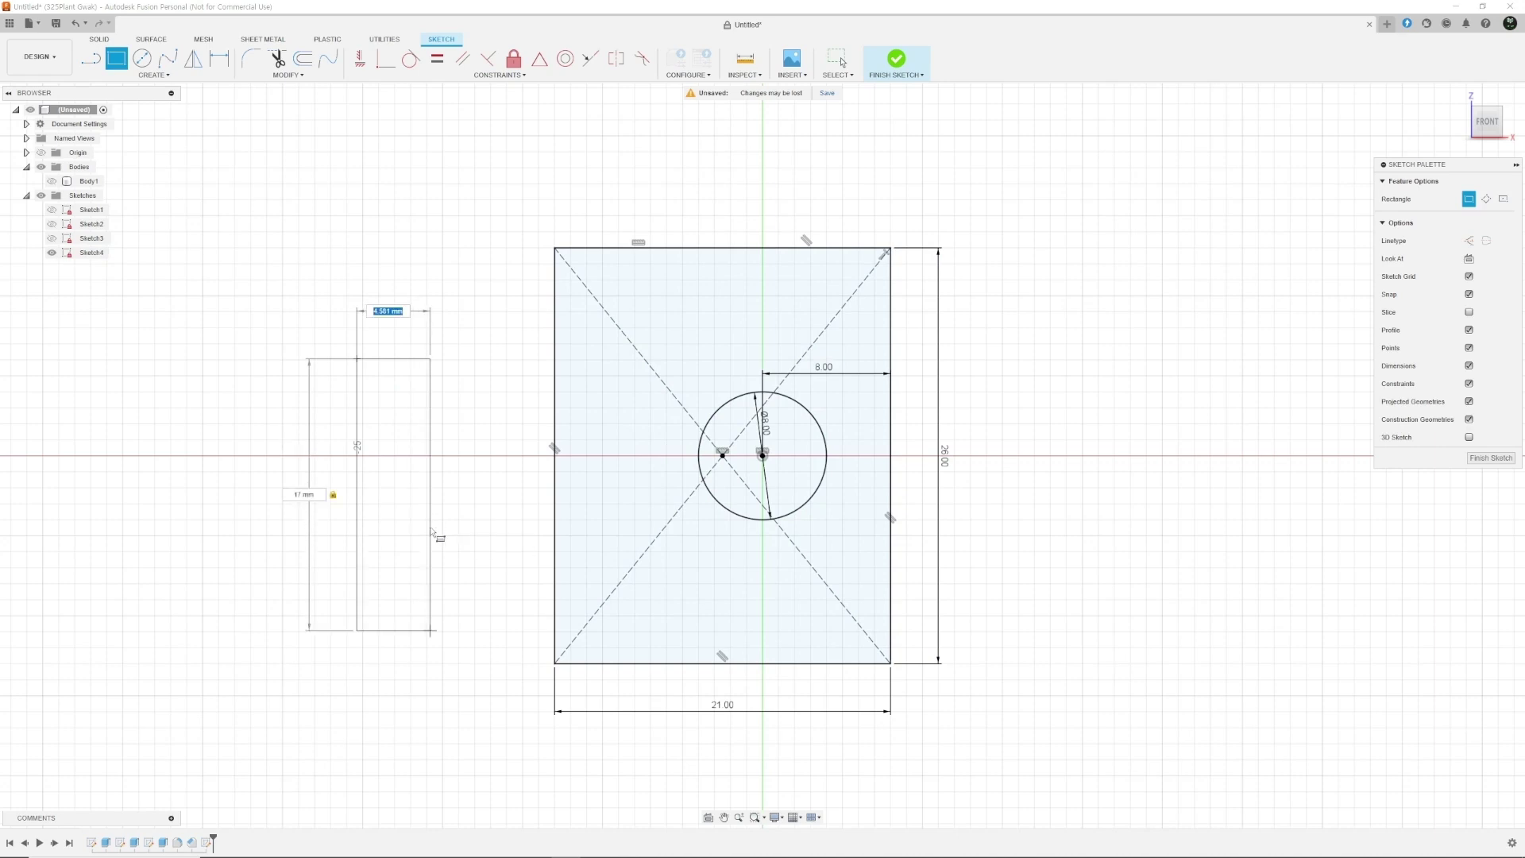
type("6")
key("Return")
key("Escape")
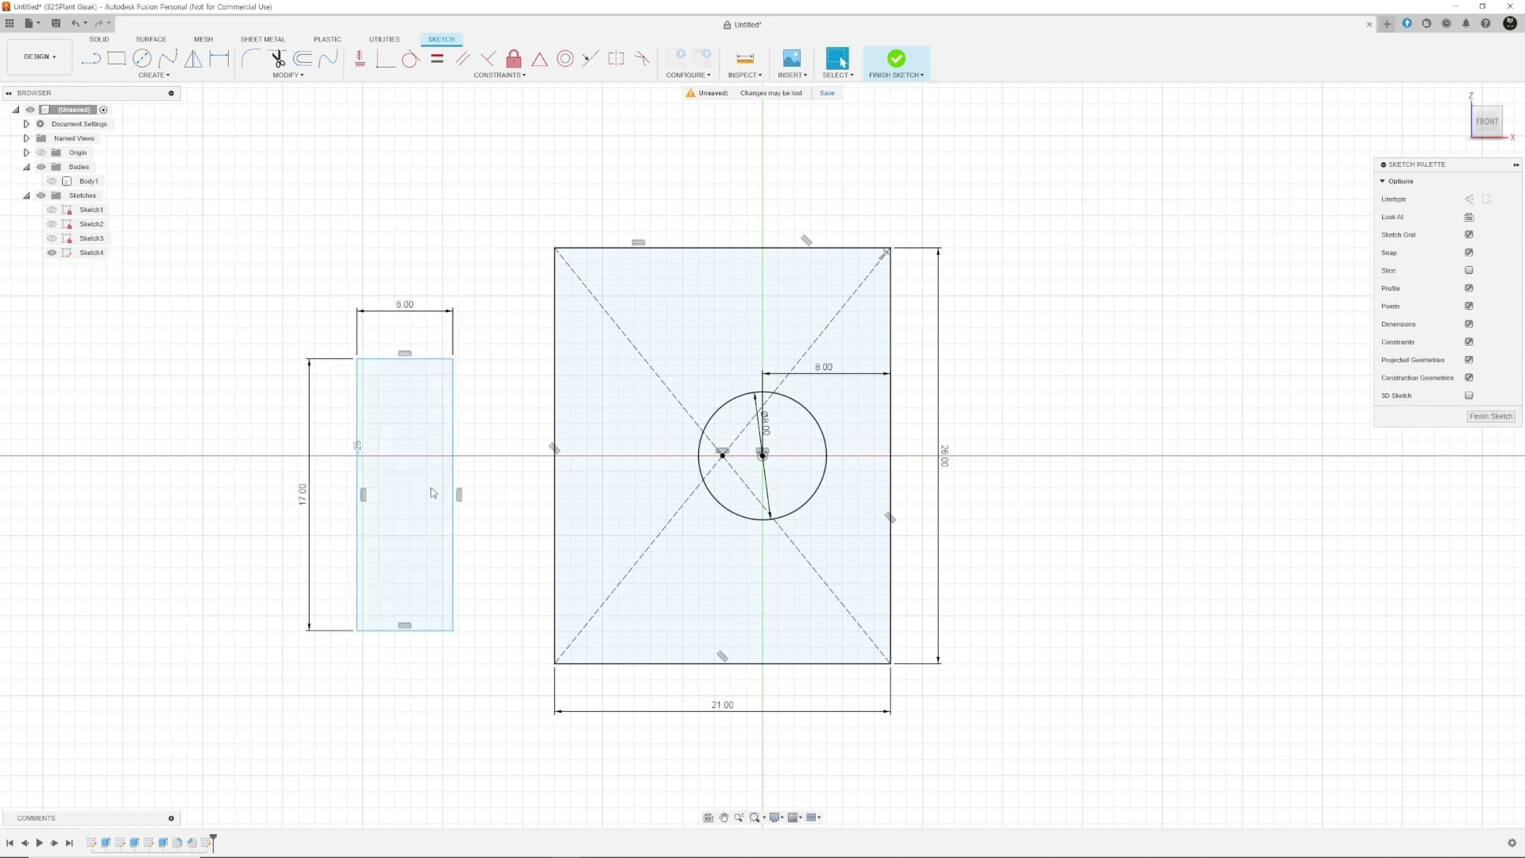
Apply a Midpoint constraint between the left edges of the 6 × 17 mm rectangle and the large rectangle
left_click(539, 58)
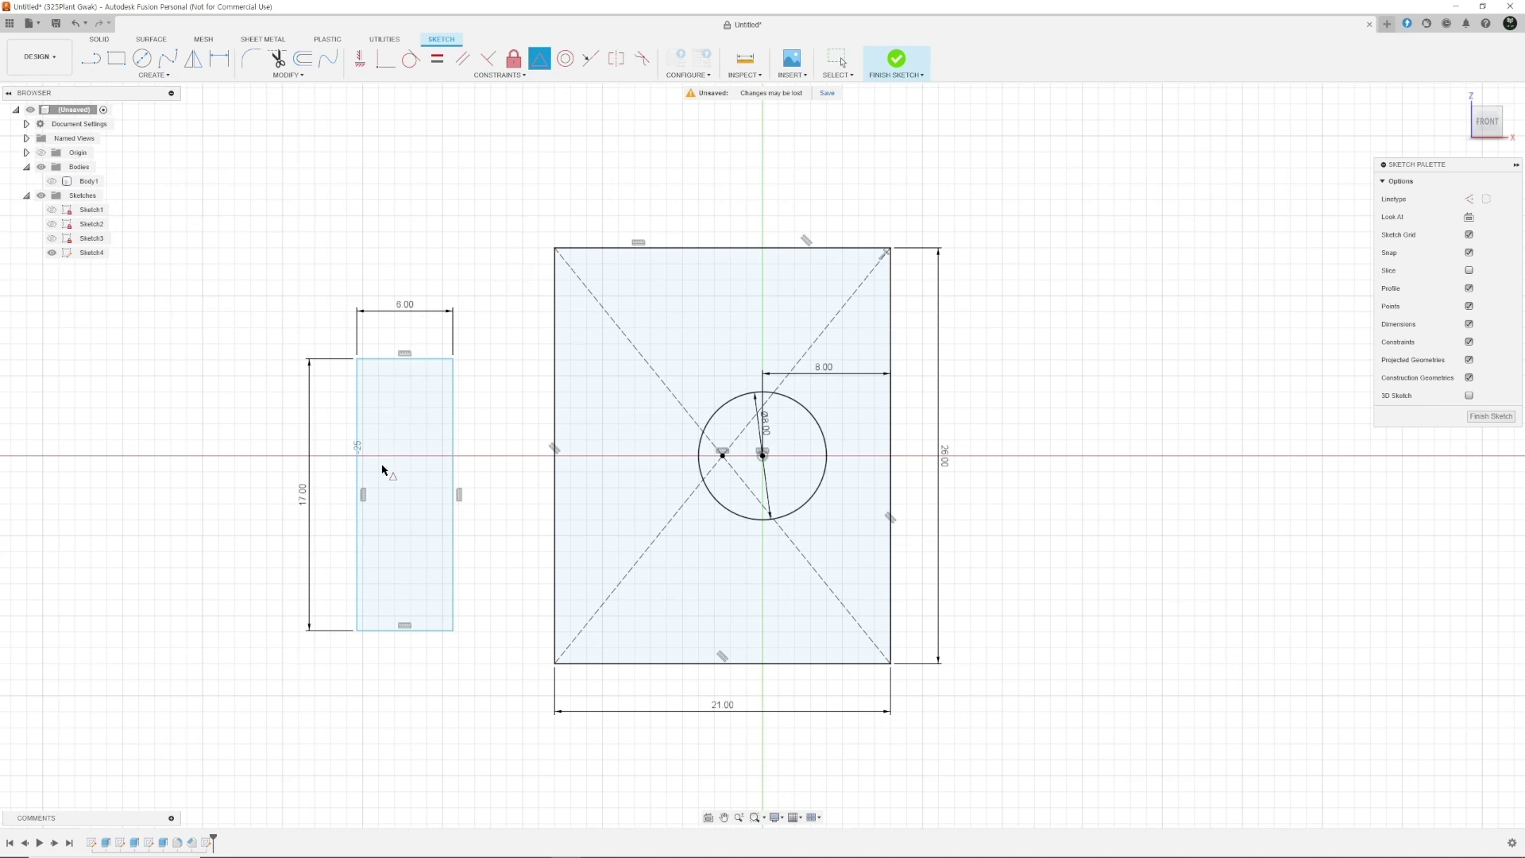
left_click(358, 503)
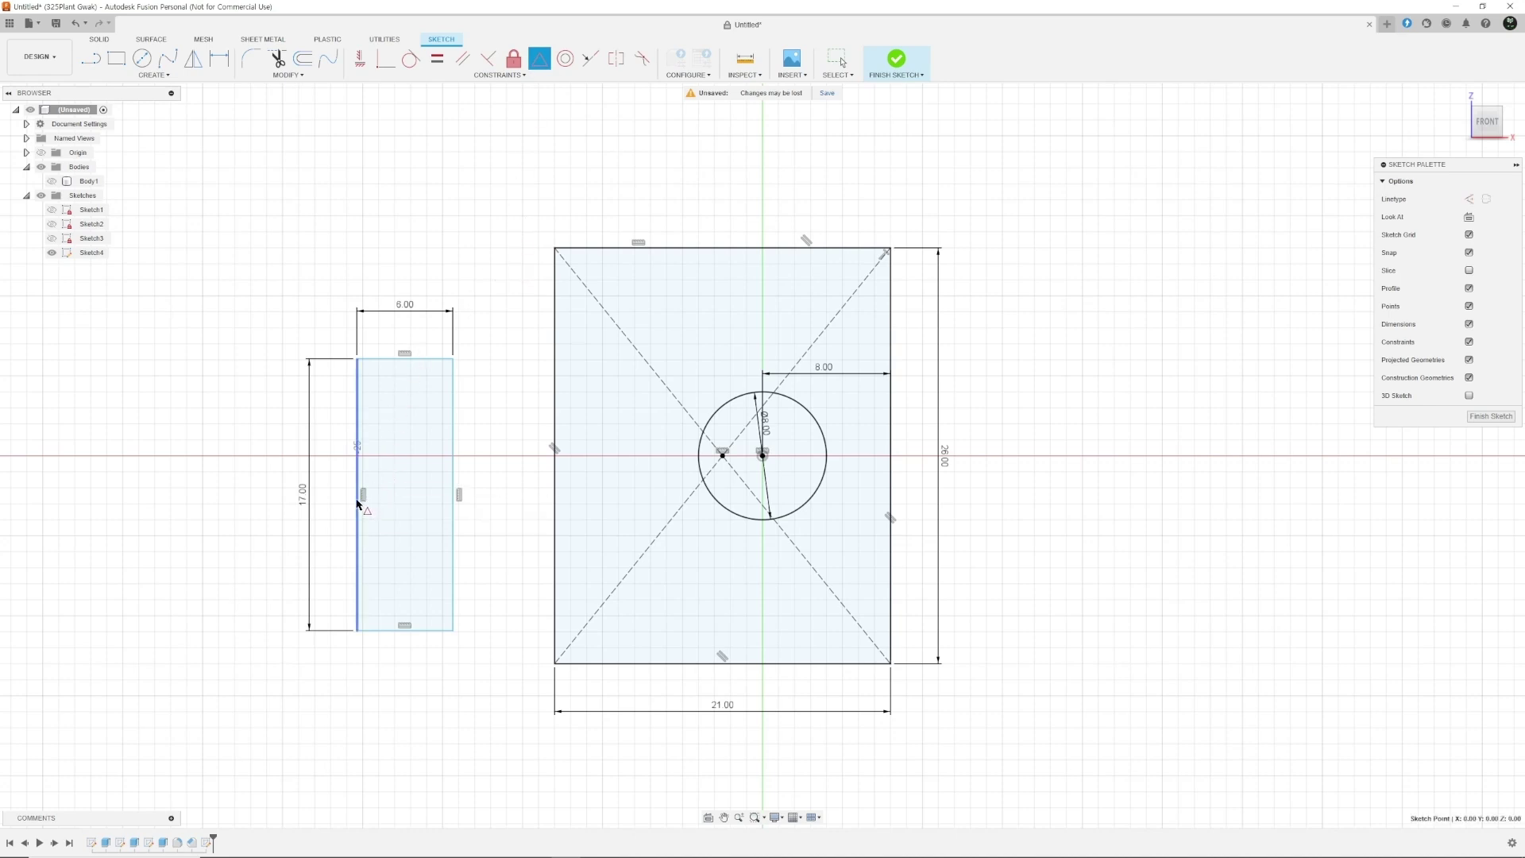
left_click(555, 483)
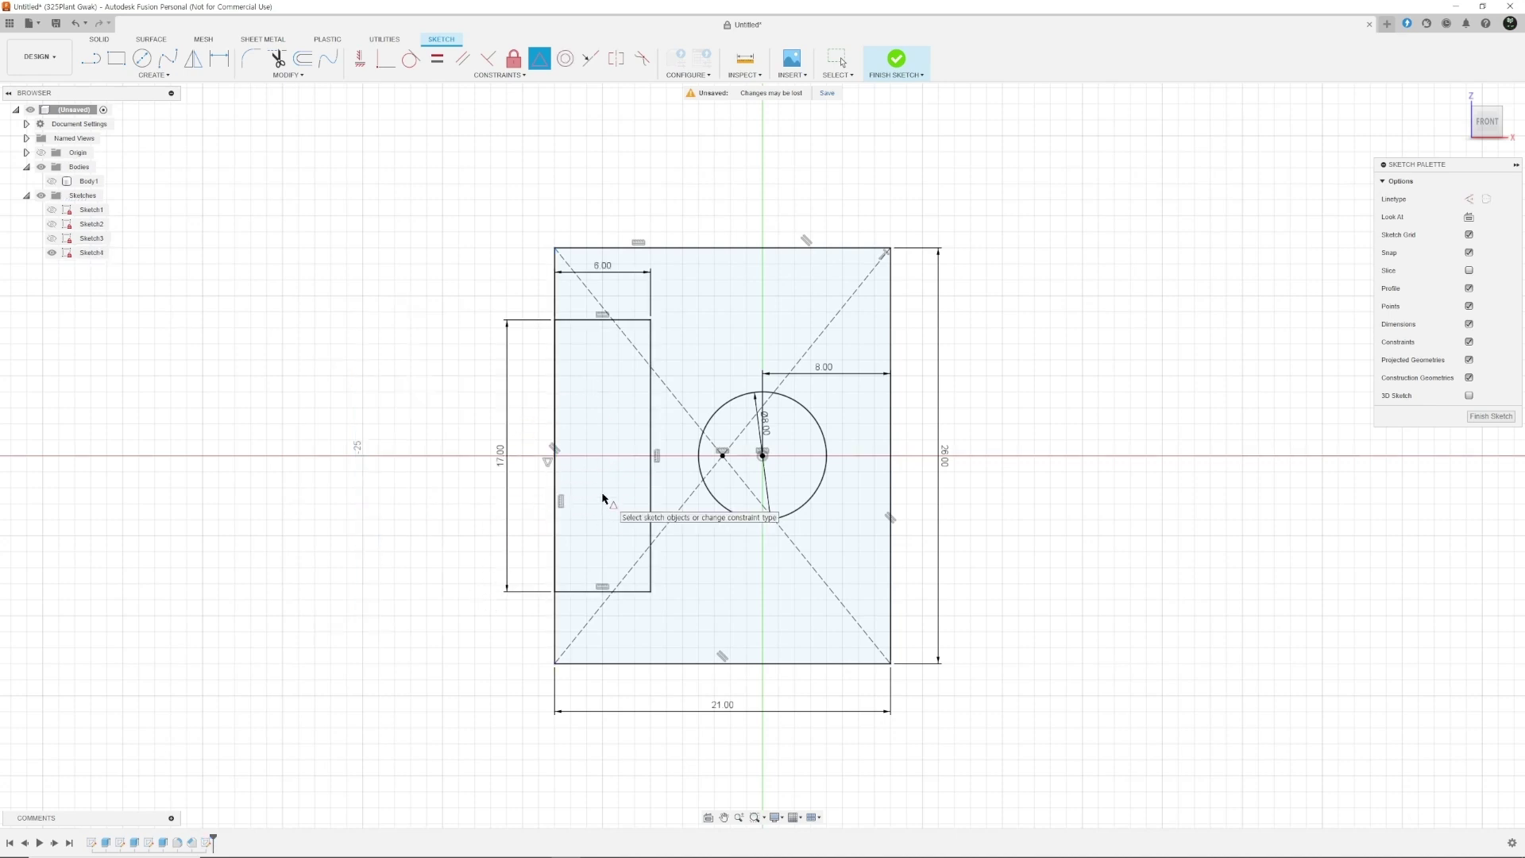
Sketch another two-point rectangle, 3 mm wide and 10 mm high, in the free area left of the large rectangle
key("r")
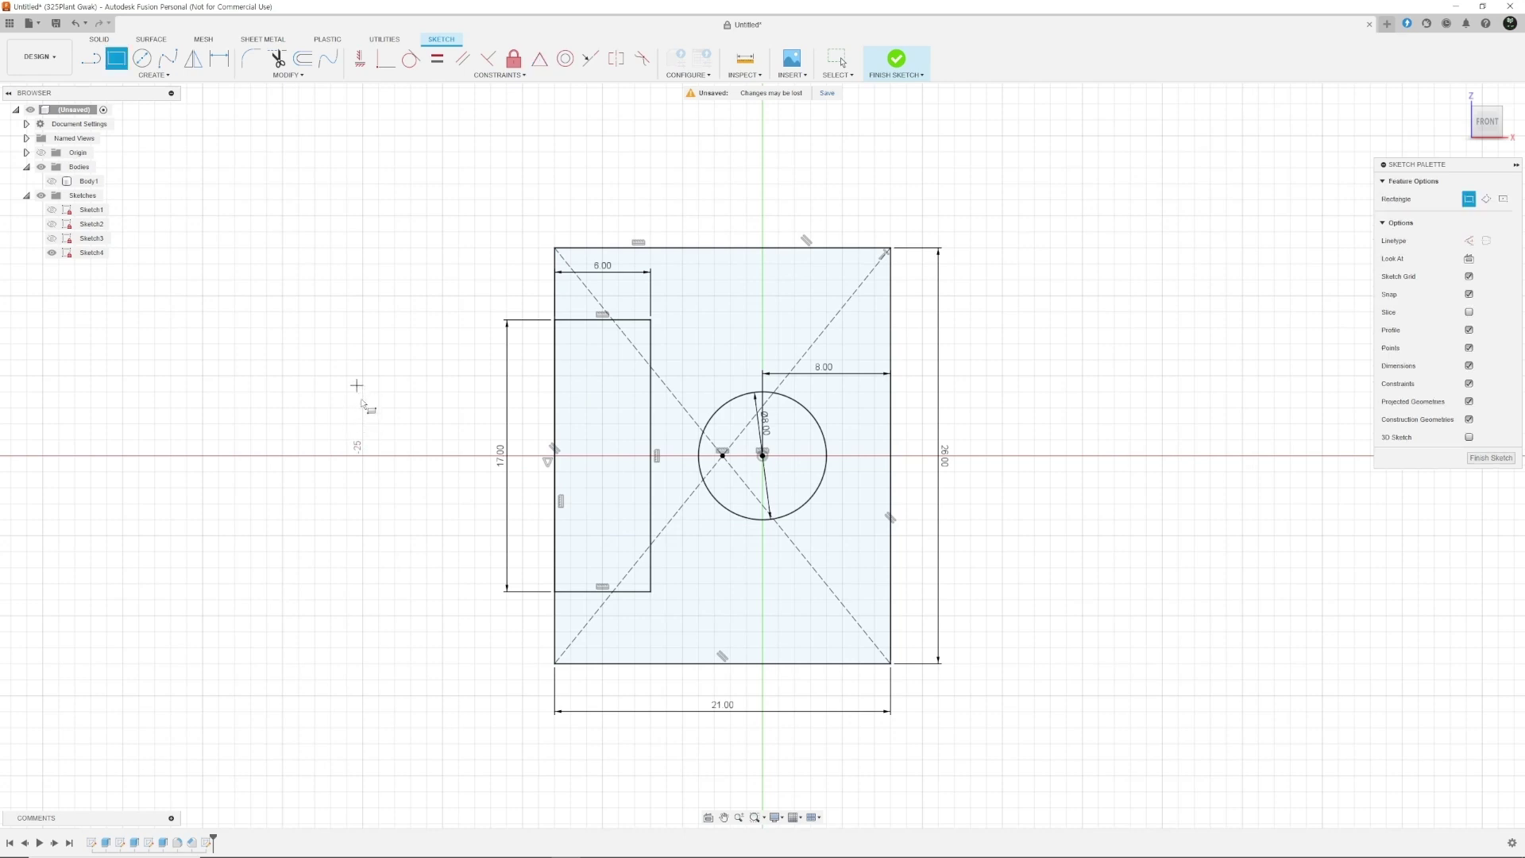
left_click(357, 386)
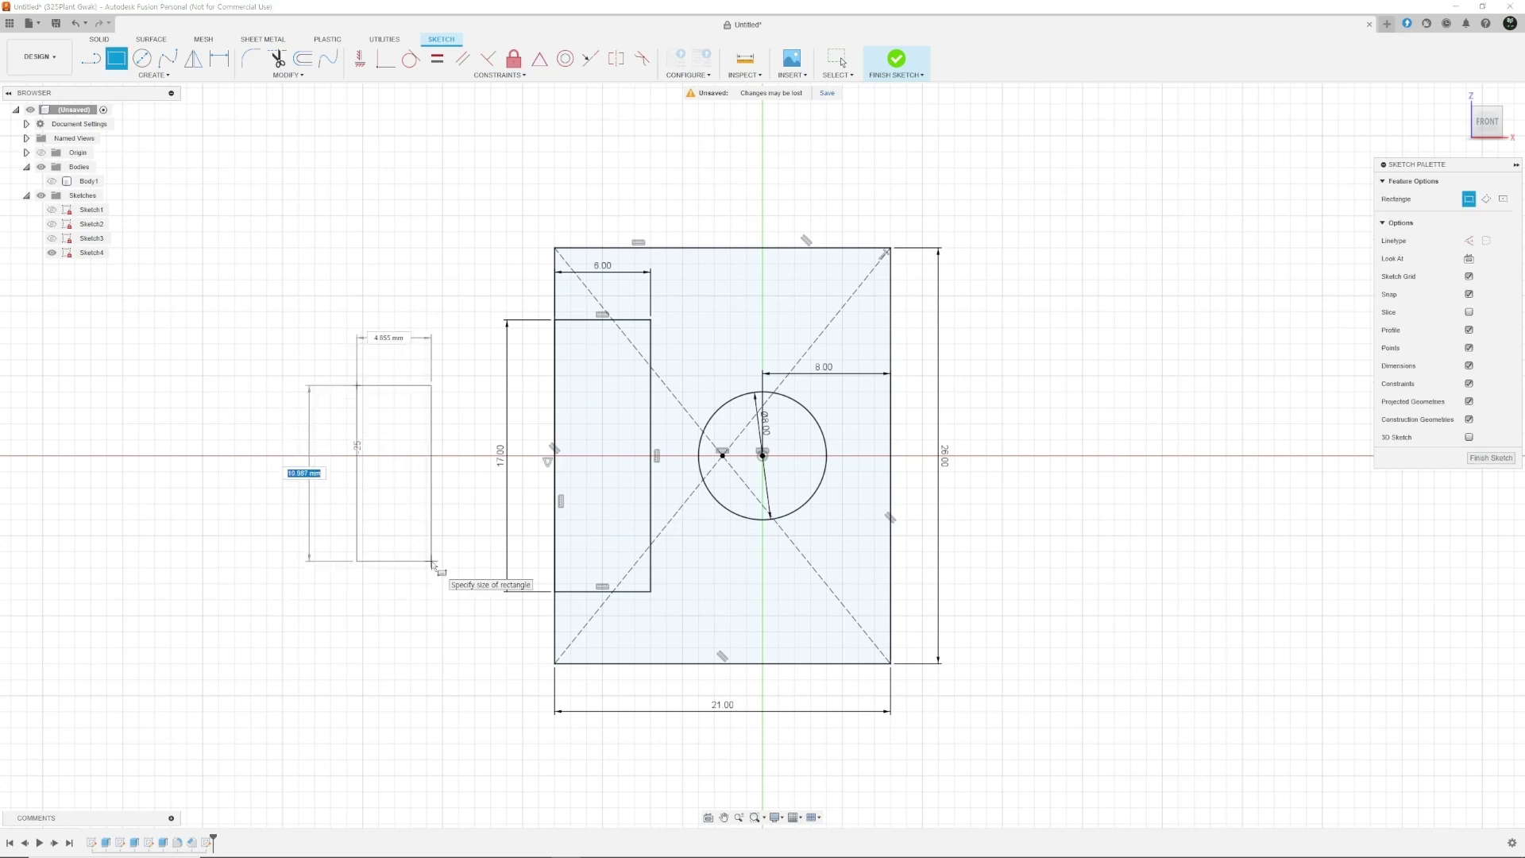
type("10")
key("Tab")
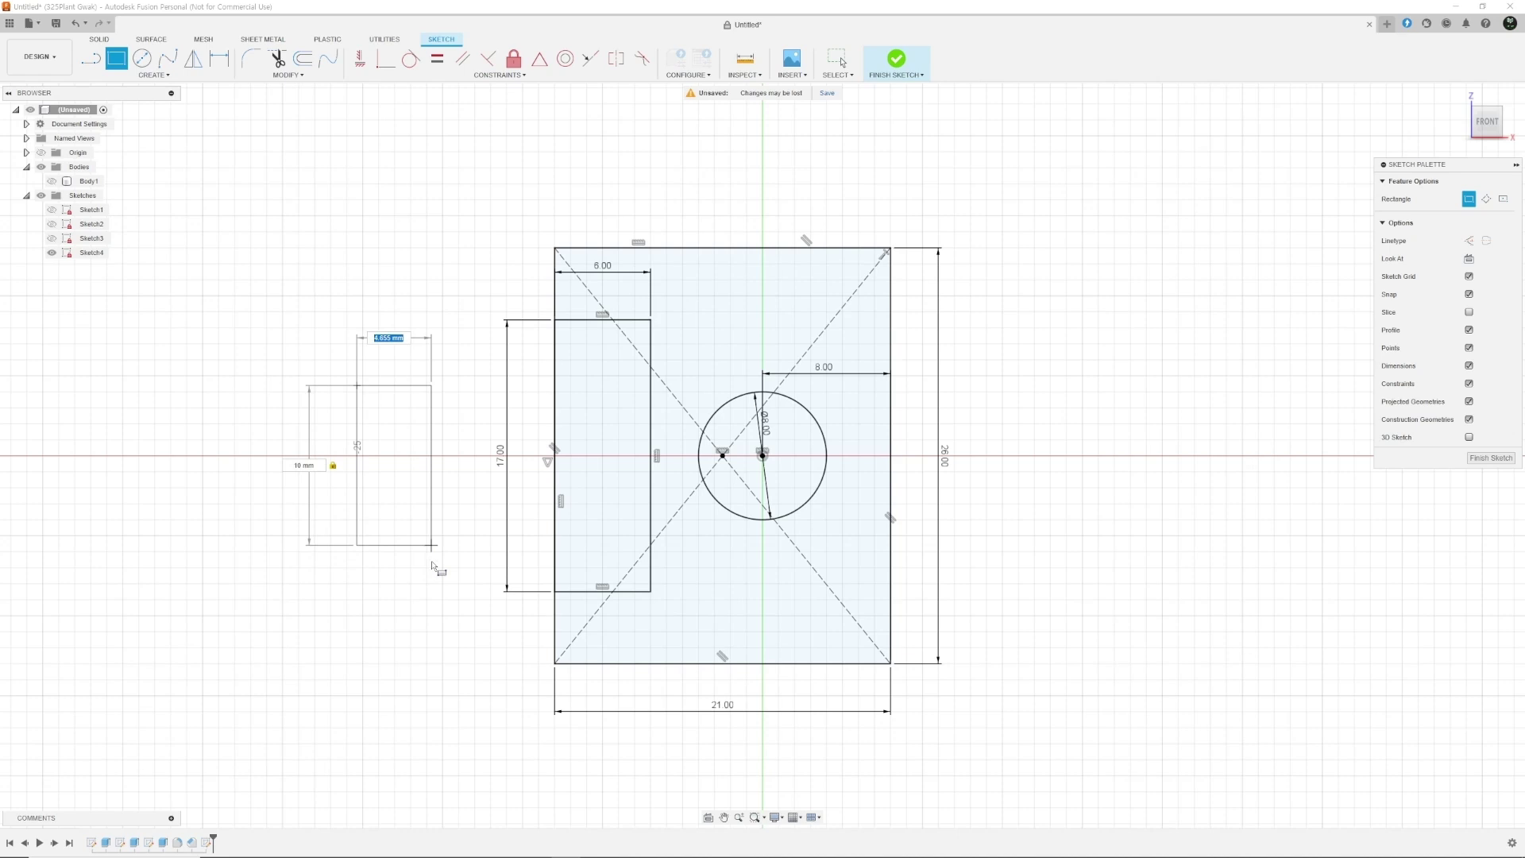
type("3")
key("Return")
key("Escape")
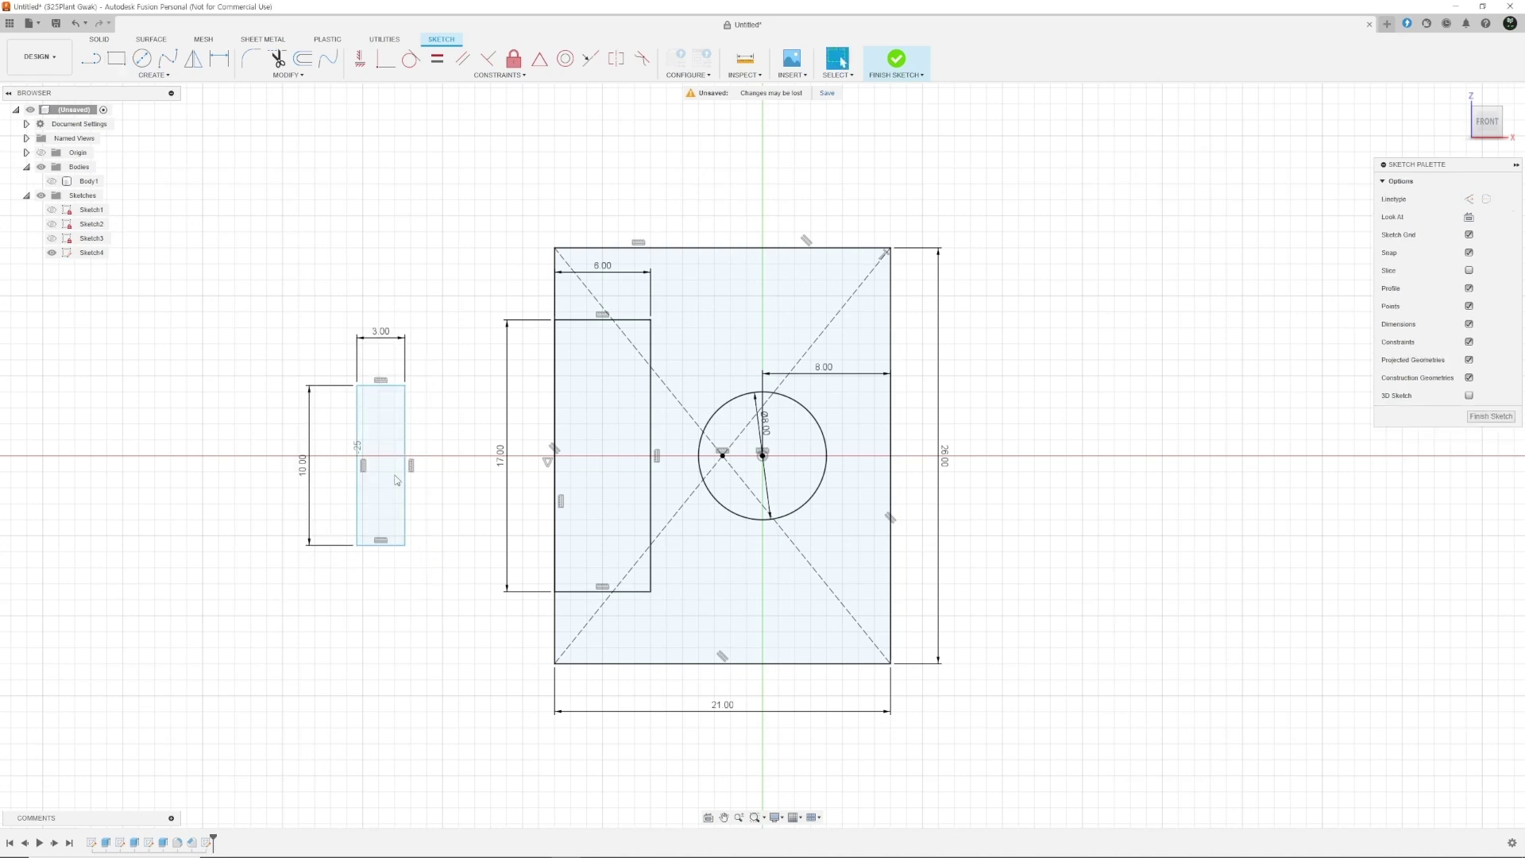
Apply a Midpoint constraint between the 3 × 10 mm rectangle's left edge and the 6 × 17 mm rectangle's right edge
left_click(540, 59)
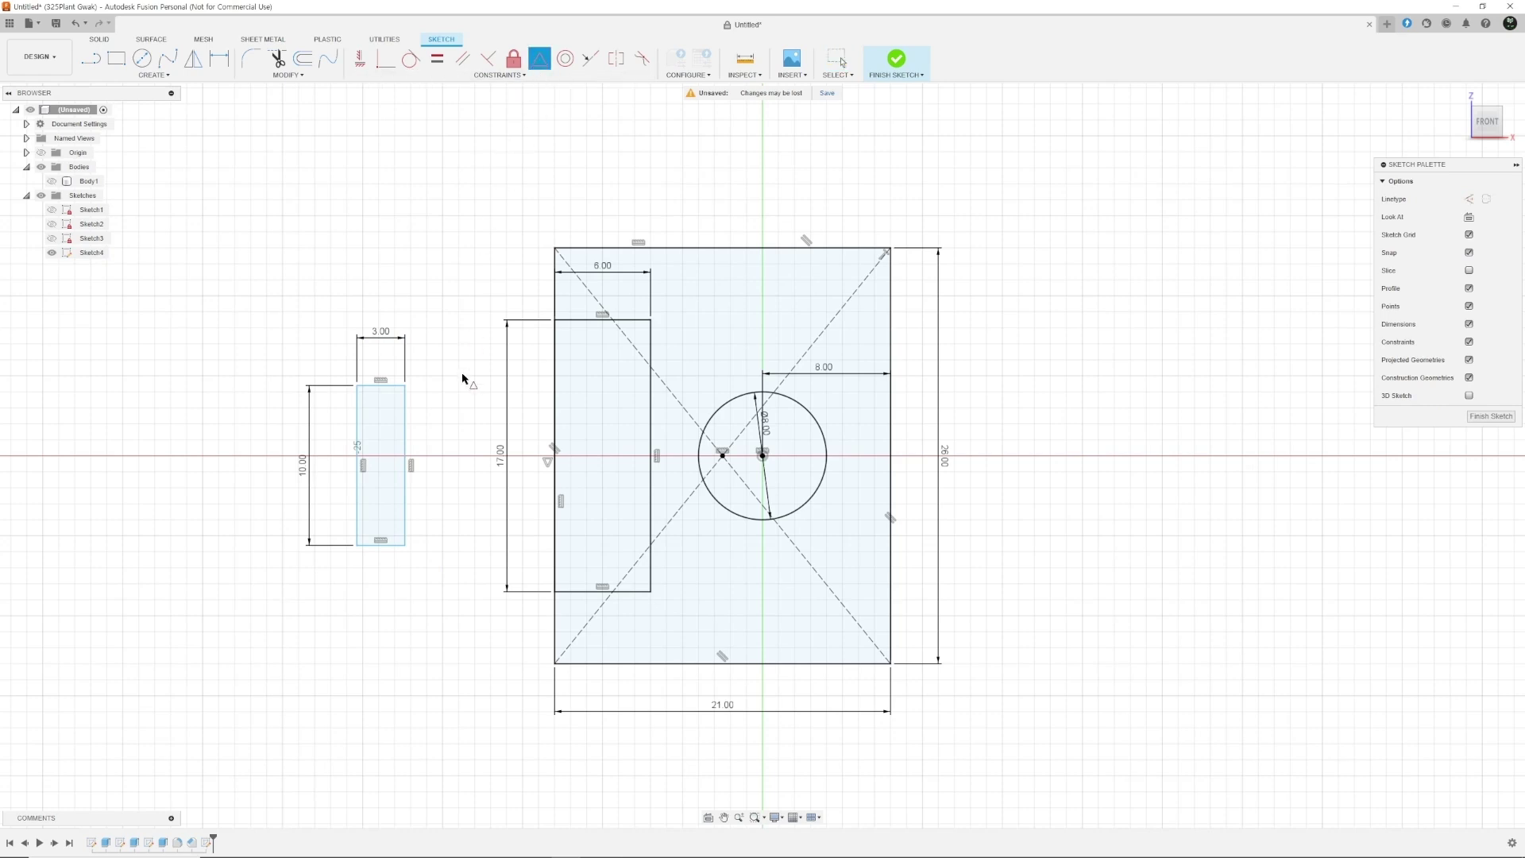
left_click(357, 488)
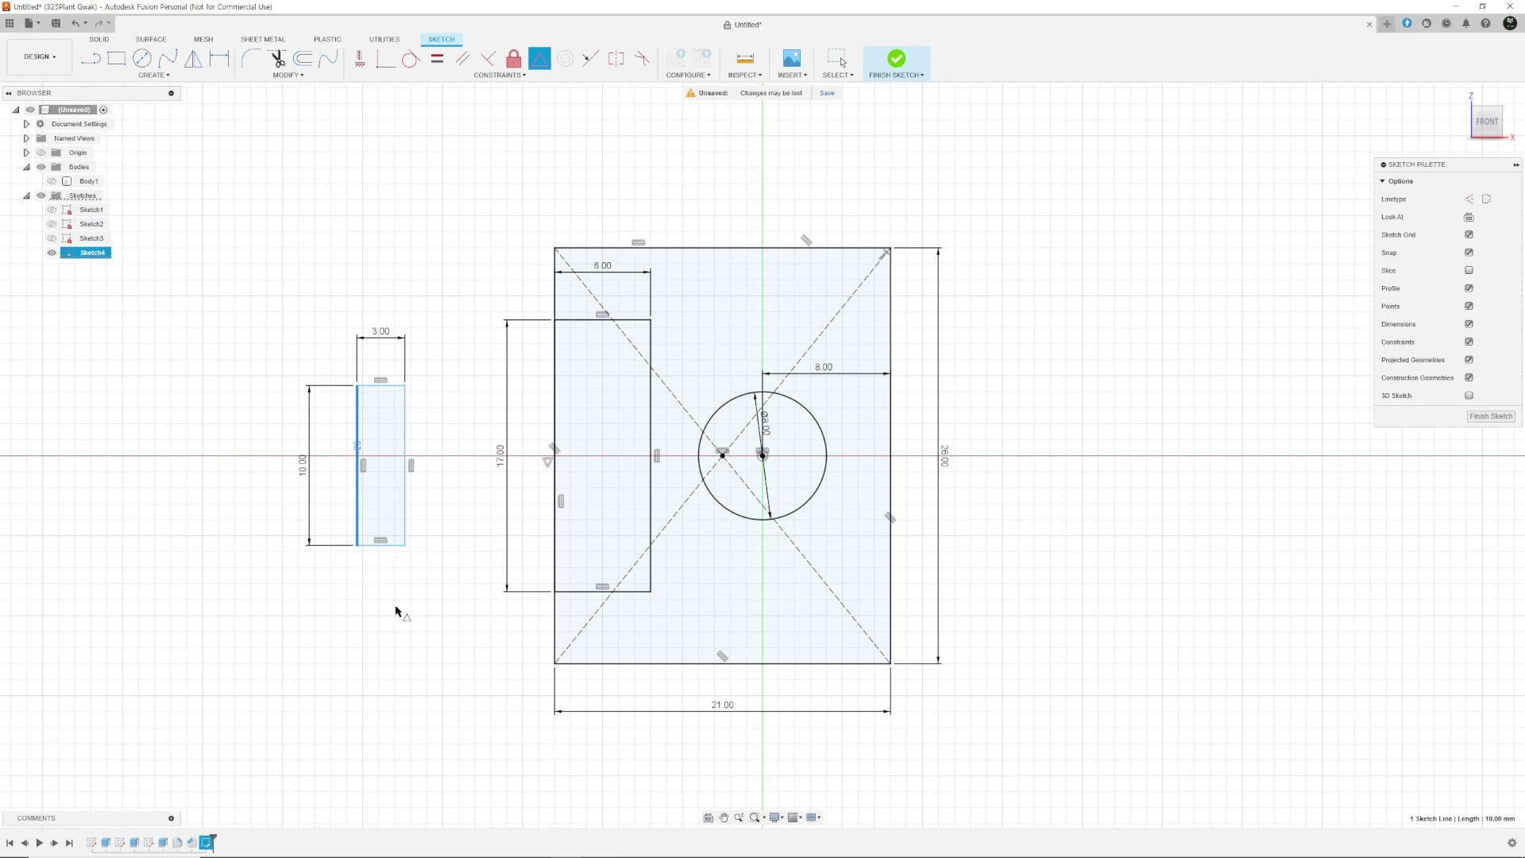
left_click(653, 502)
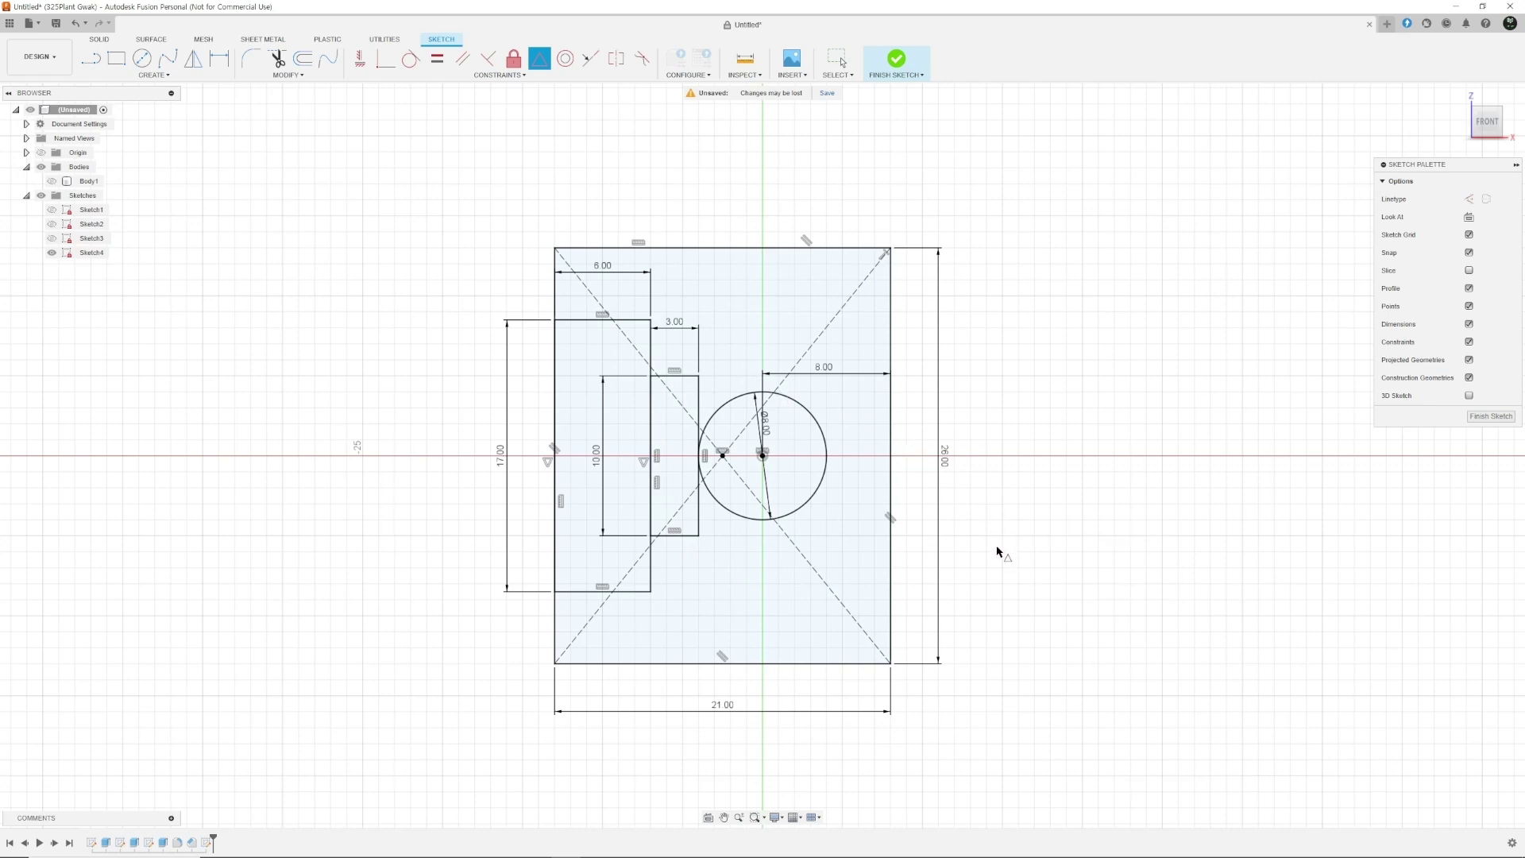
key("Escape")
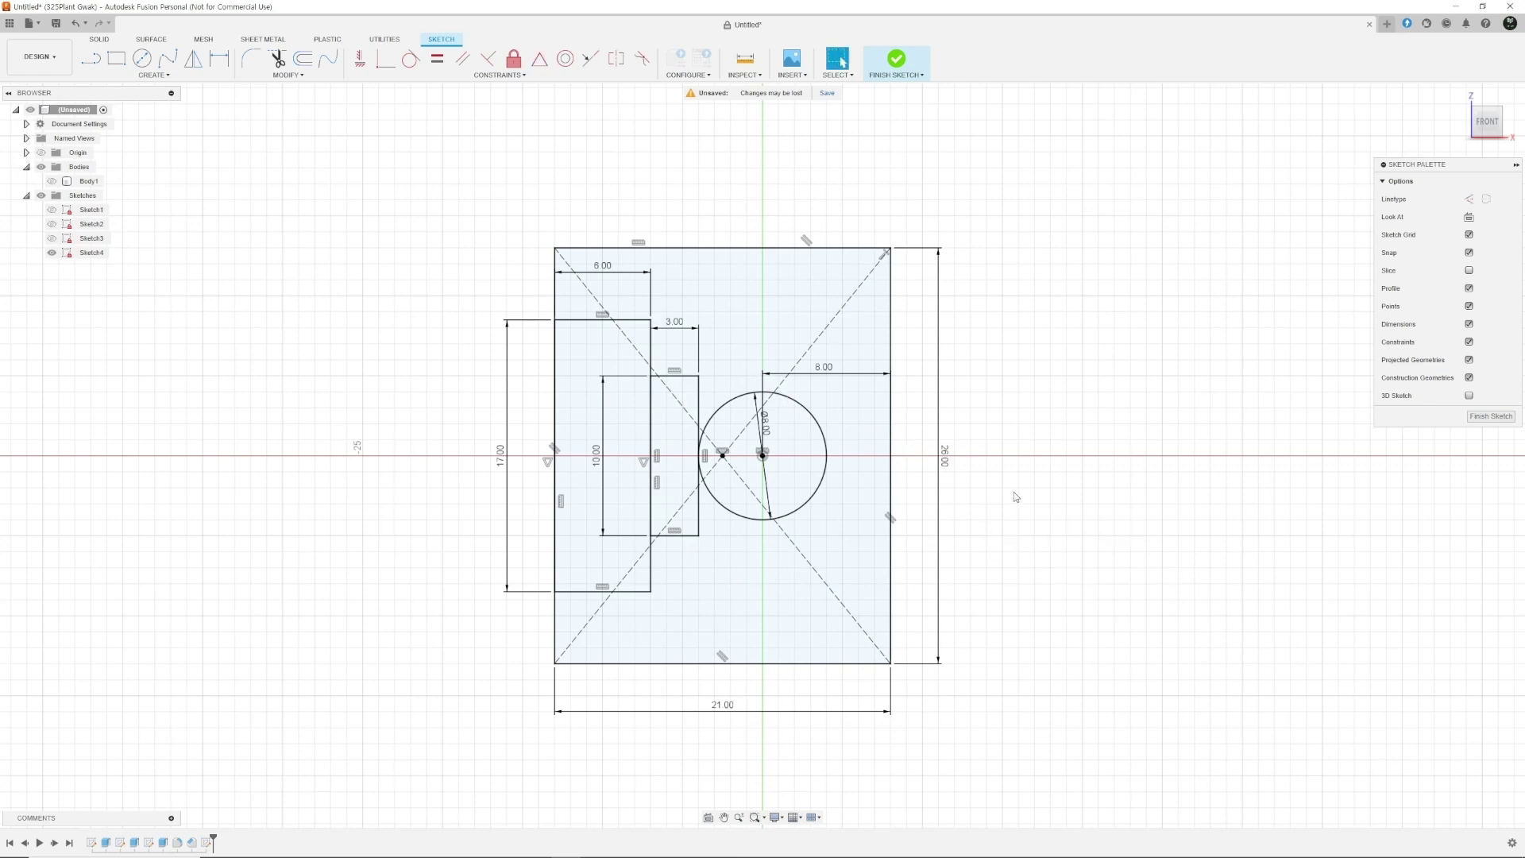
Draw a diagonal line about 9.9 mm long across the large rectangle's lower-right corner, from its bottom edge to its right edge
key("l")
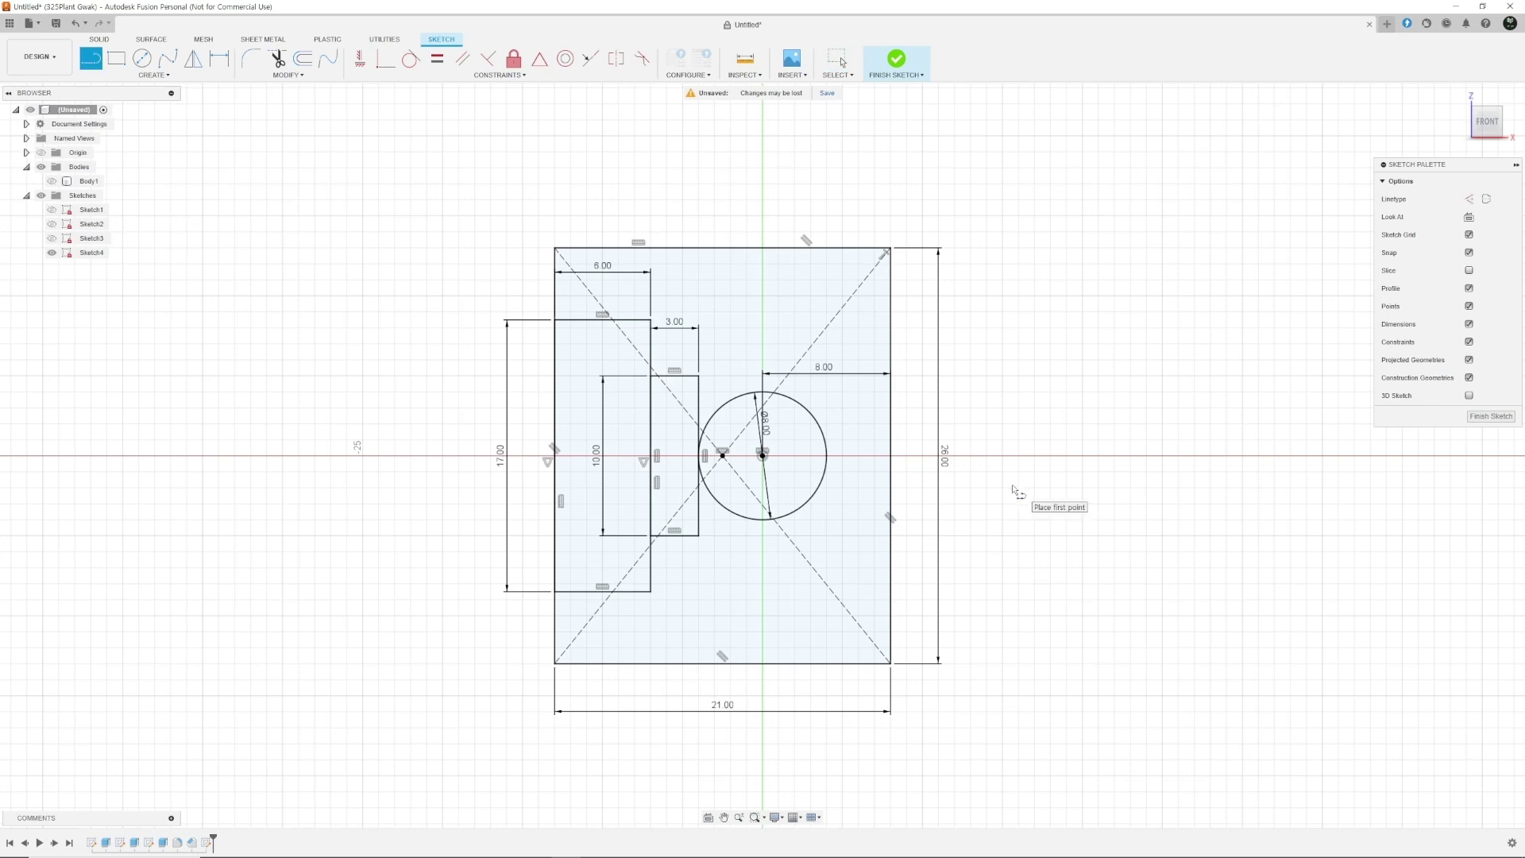
left_click(779, 663)
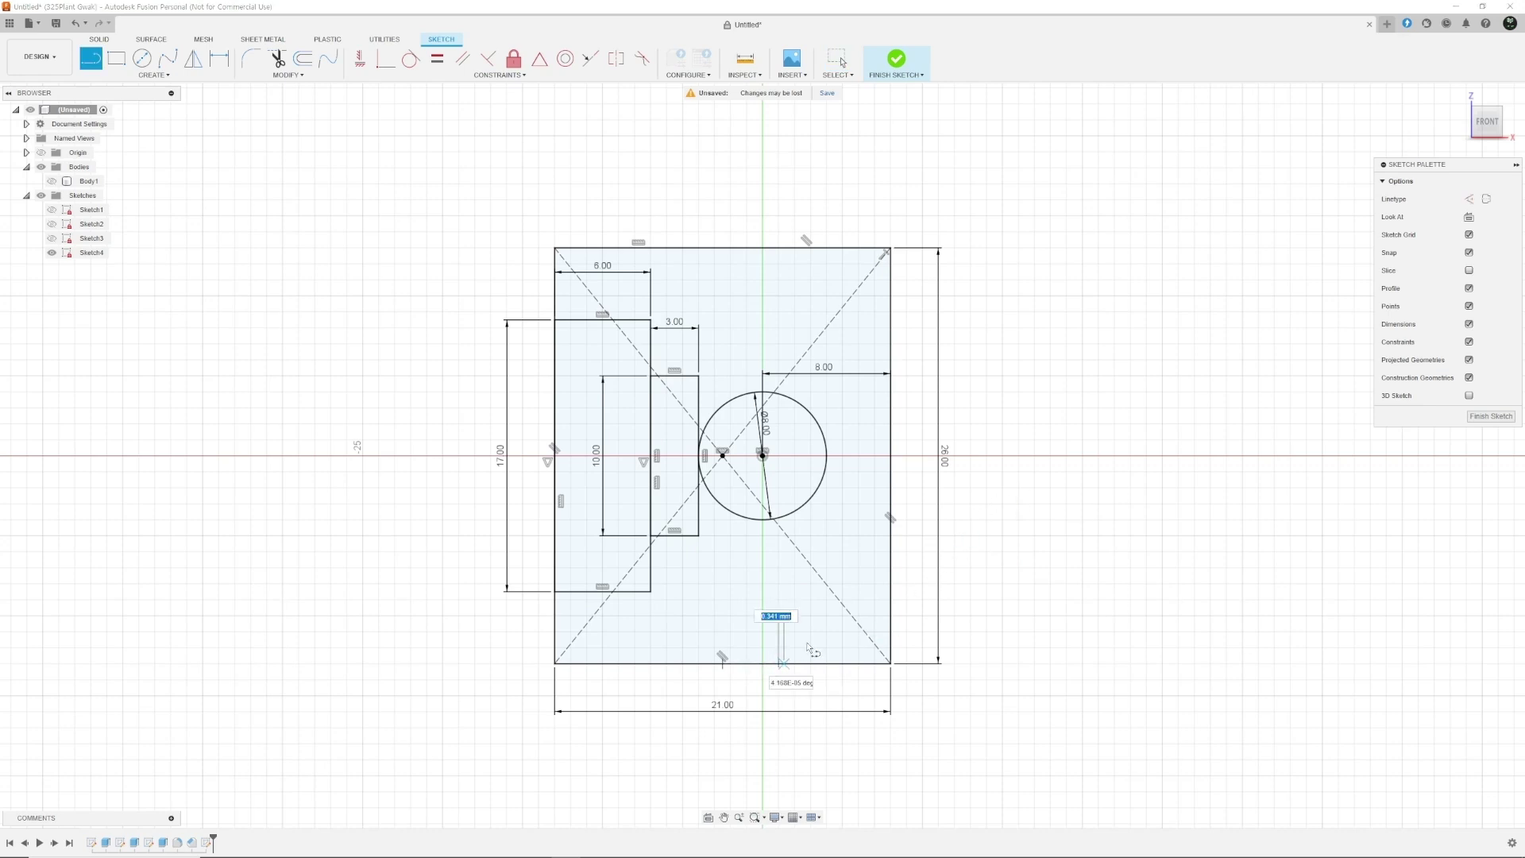
double_click(889, 553)
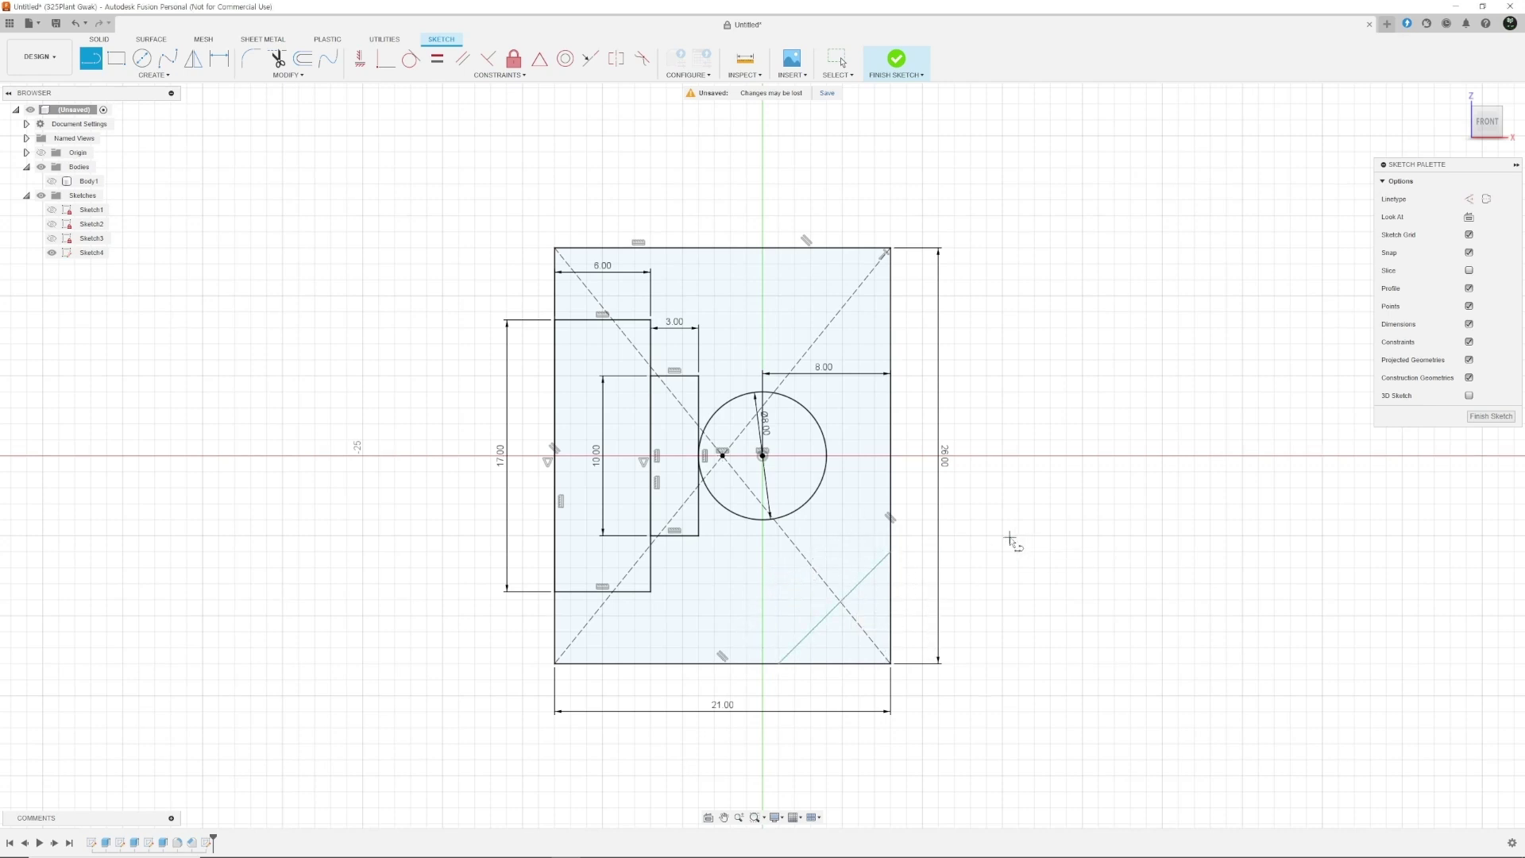
Dimension the angle between the diagonal line and the large rectangle's bottom edge as 45°
key("d")
left_click(860, 589)
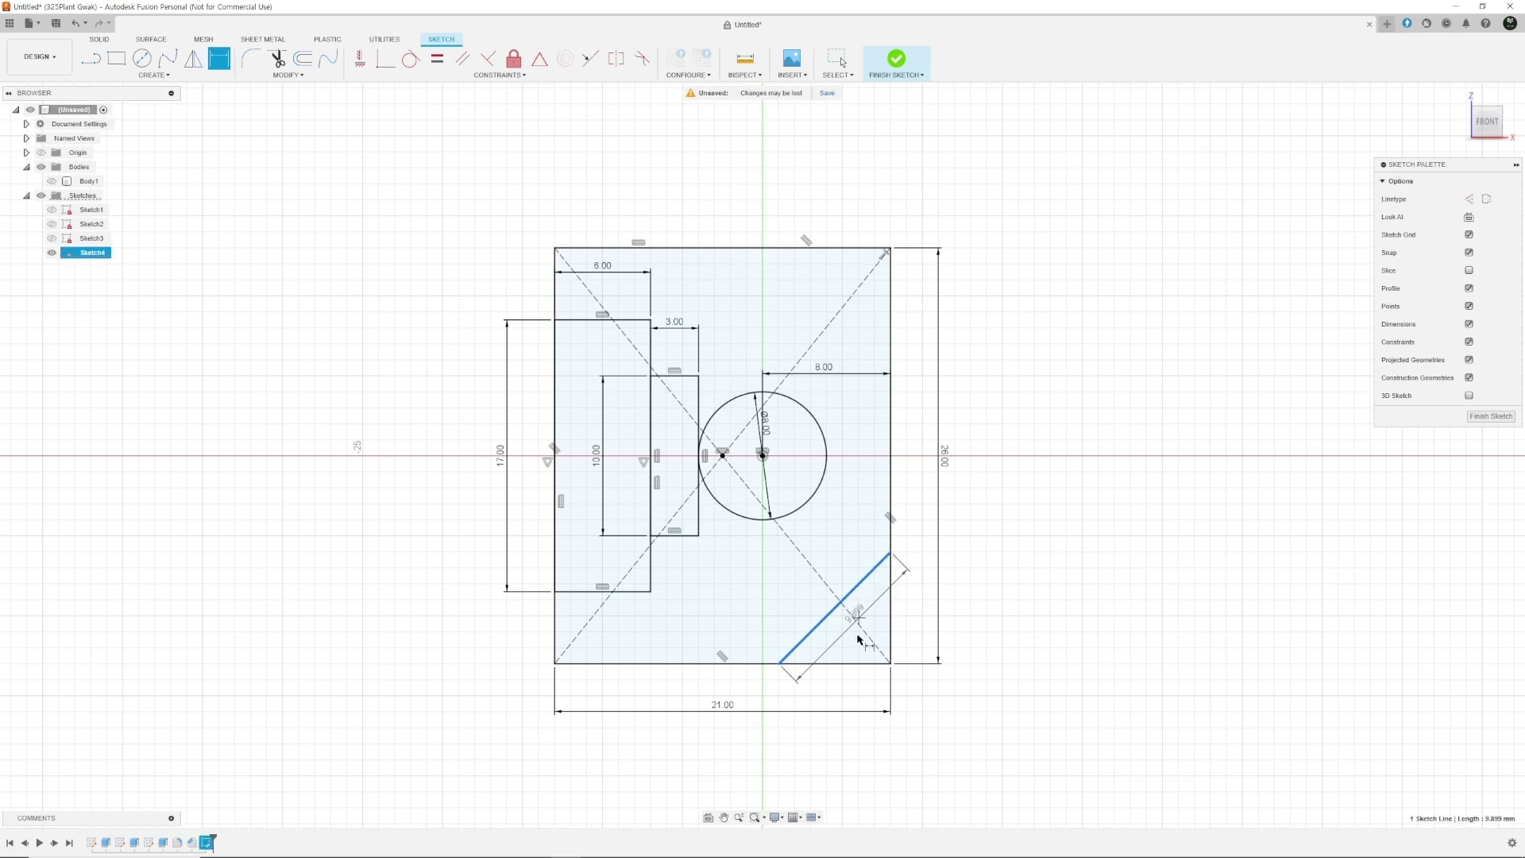
left_click(848, 663)
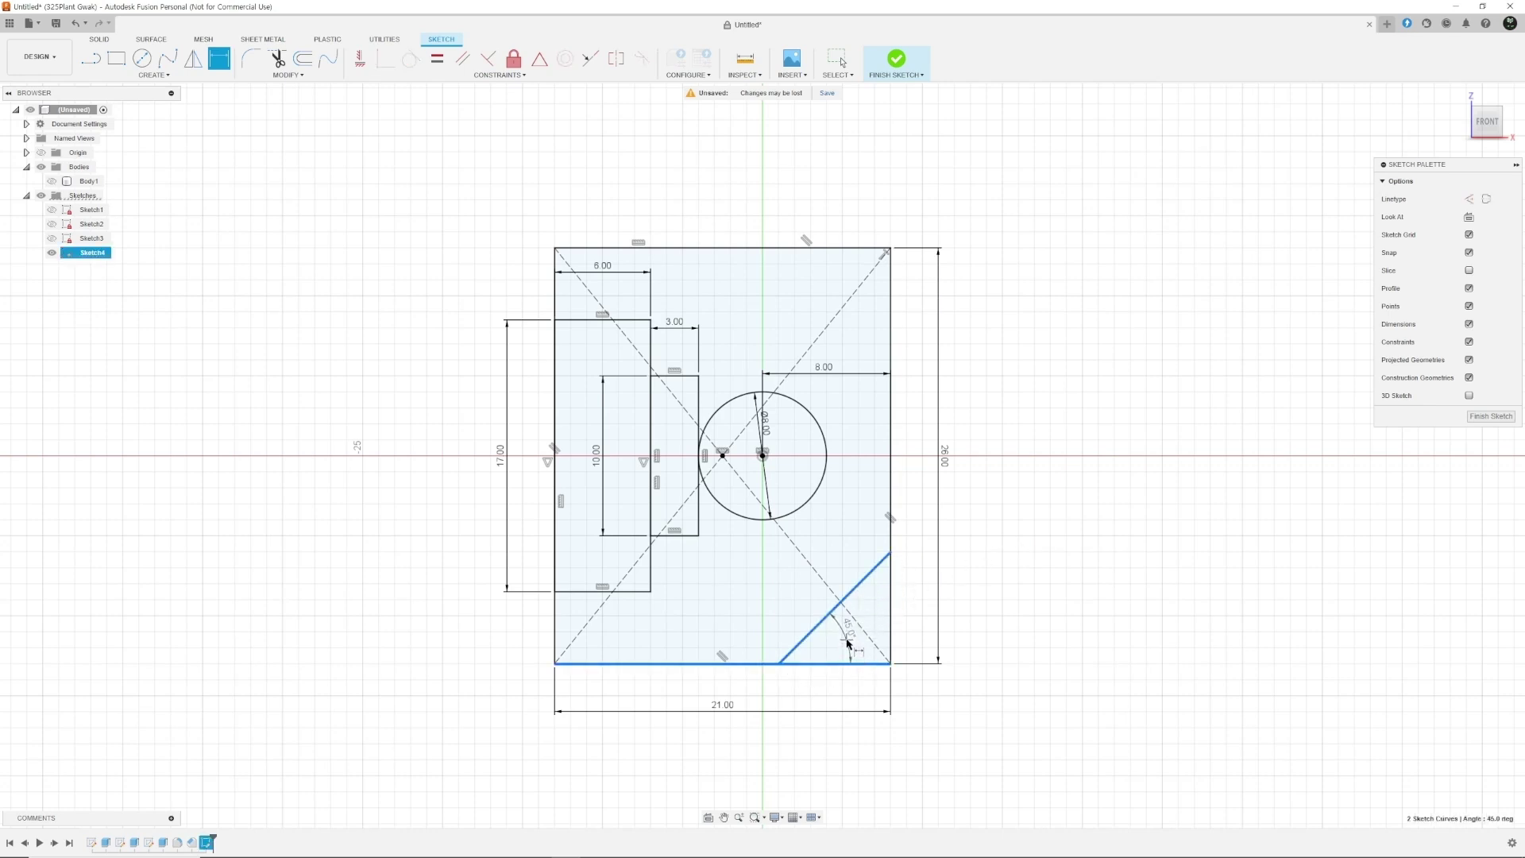
left_click(919, 607)
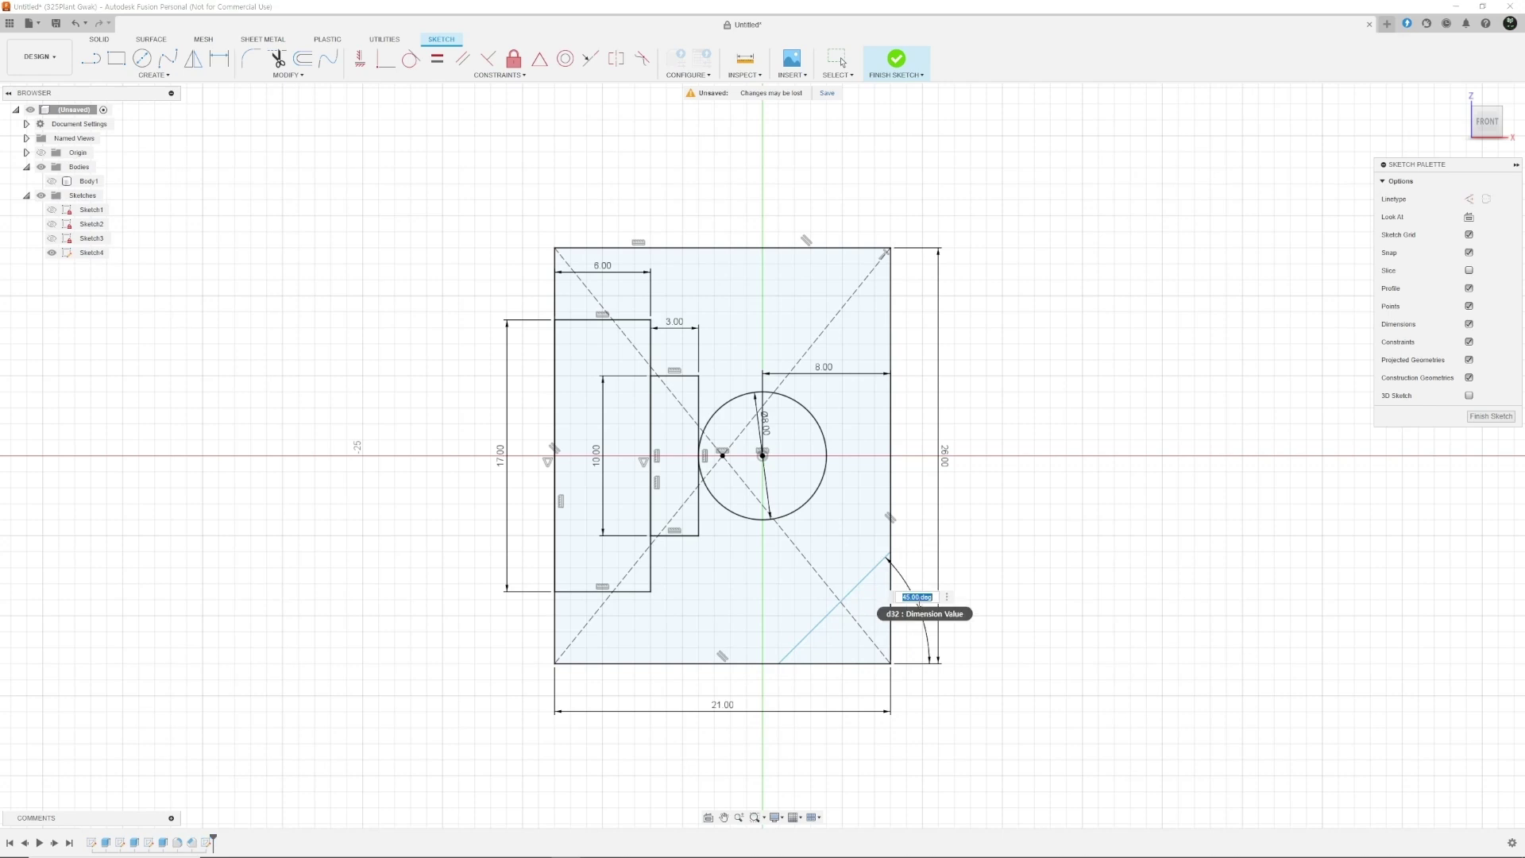
key("Return")
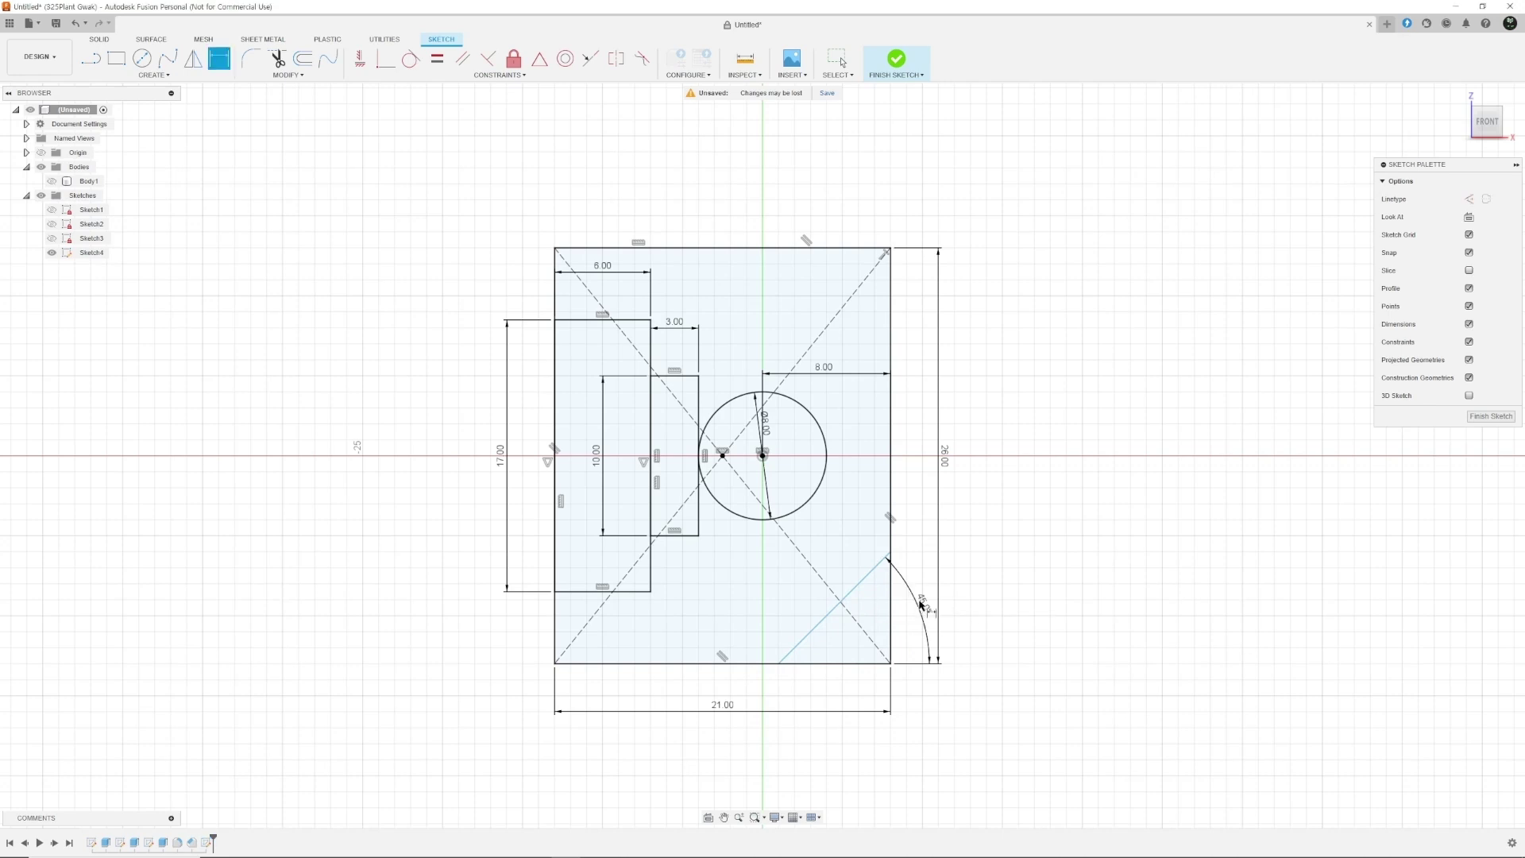
Dimension the diagonal line's lower endpoint 13 mm from the large rectangle's left edge
left_click(778, 665)
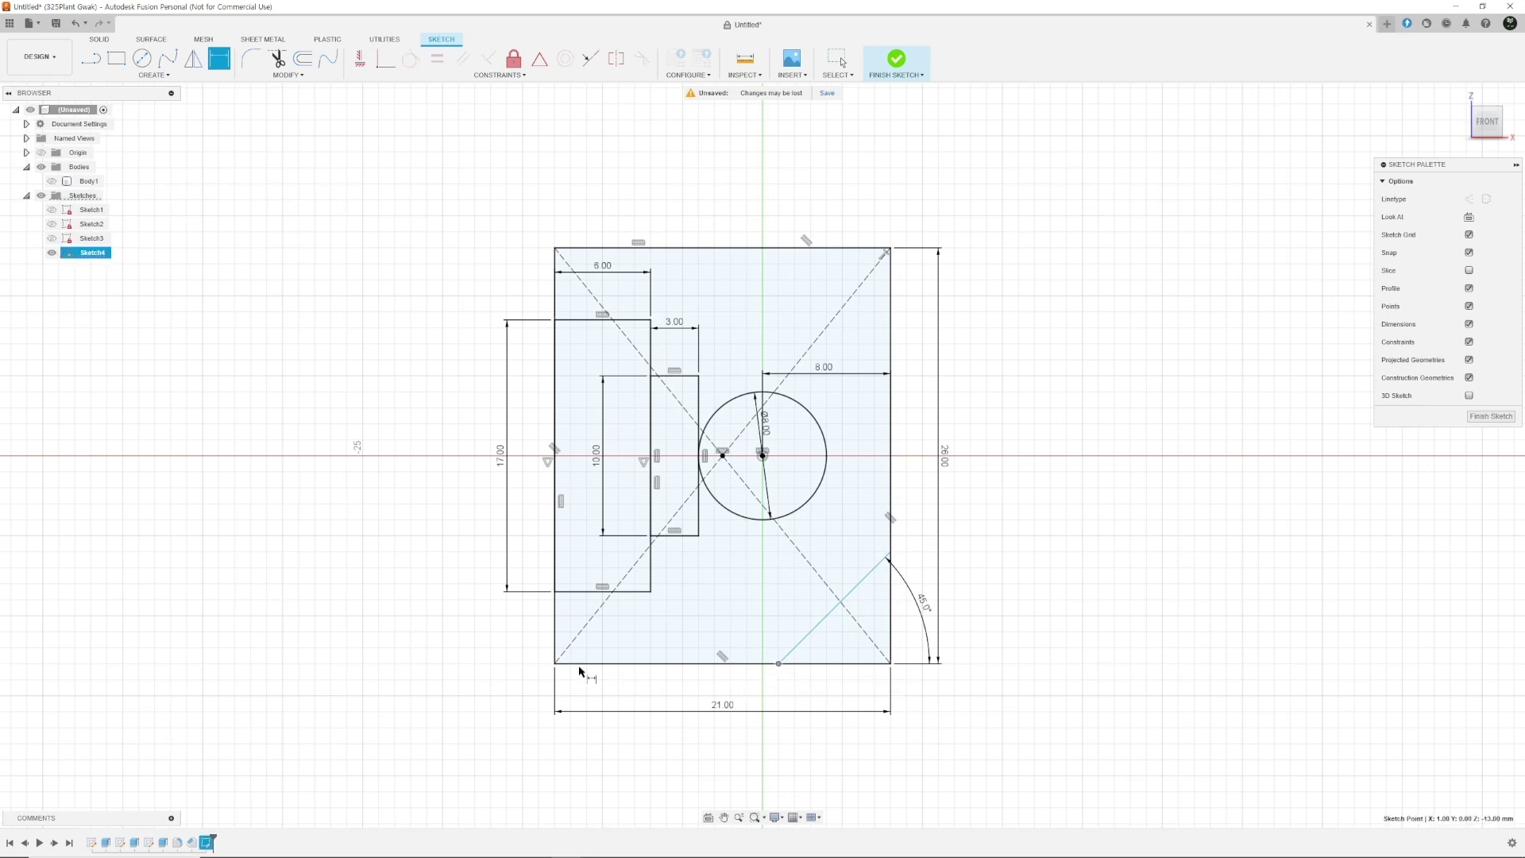
left_click(554, 629)
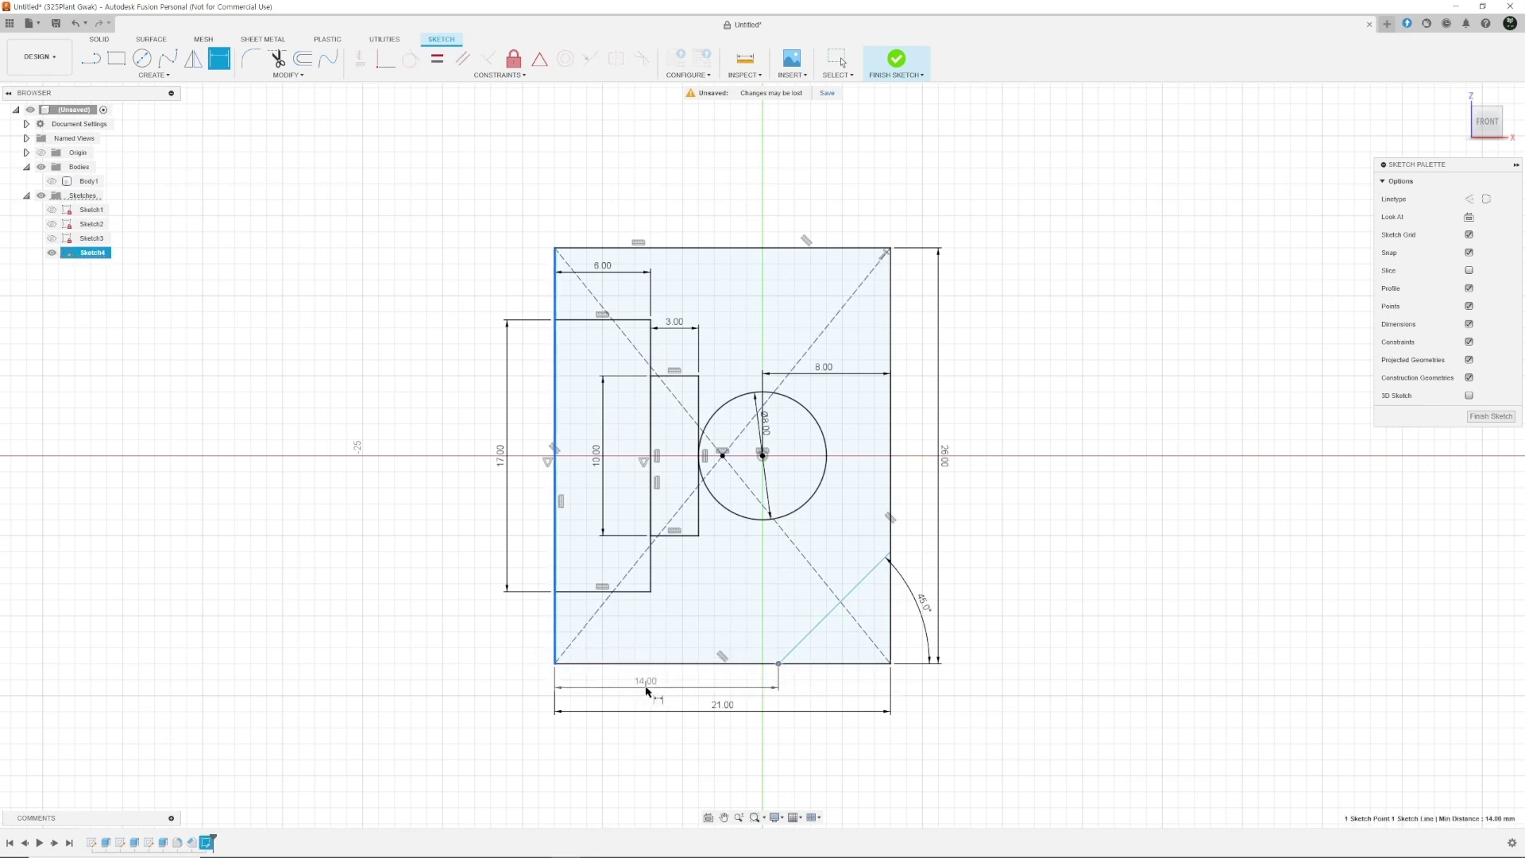
left_click(641, 692)
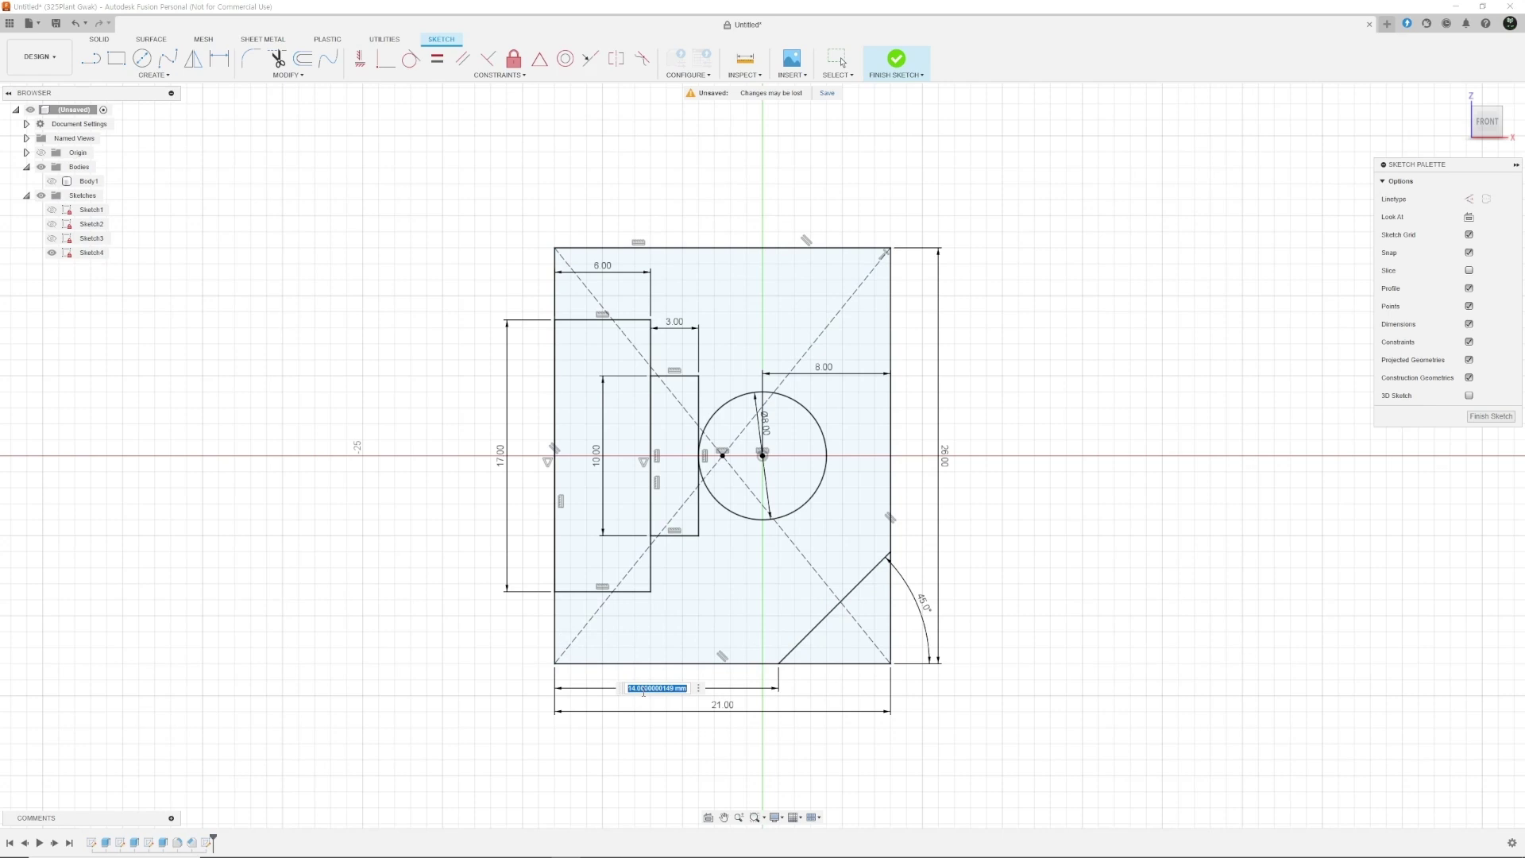
type("13")
key("Return")
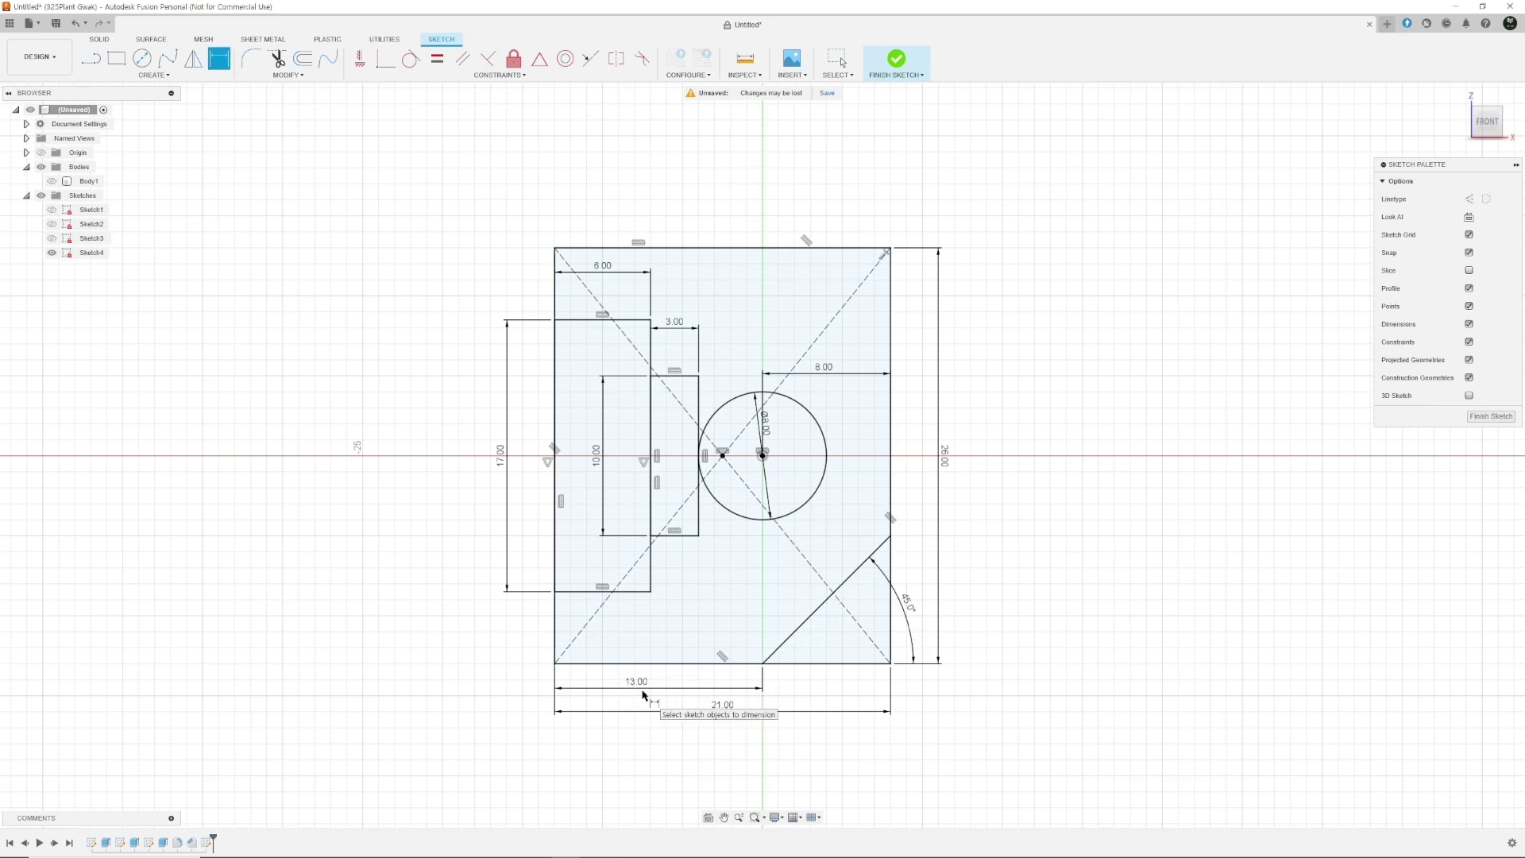
Draw a diagonal line about 10.7 mm long across the large rectangle's upper-right corner, from its top edge to its right edge
key("Escape")
left_click(851, 583)
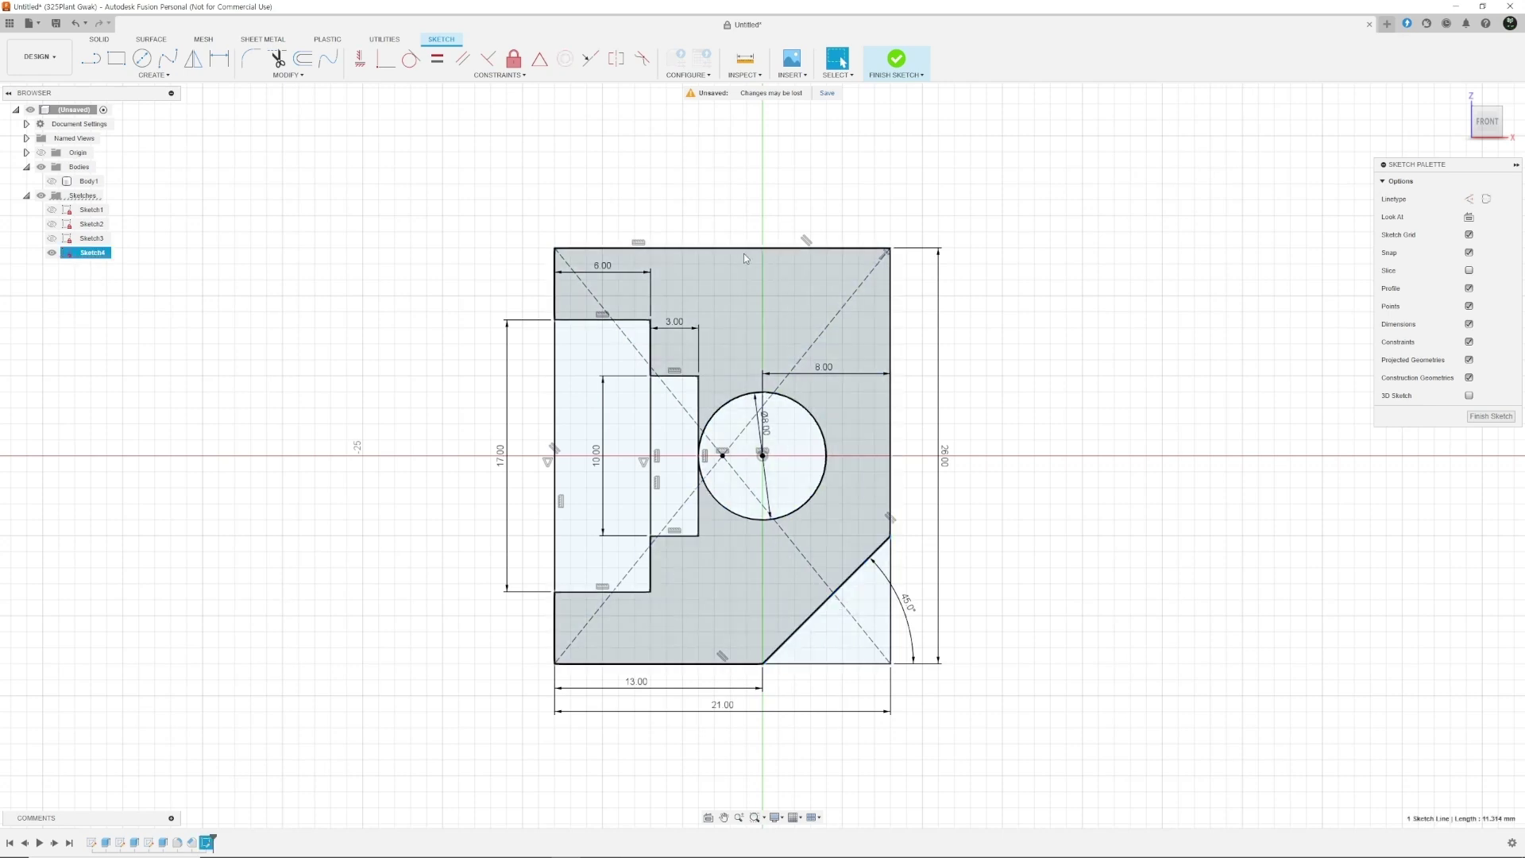
left_click(1042, 343)
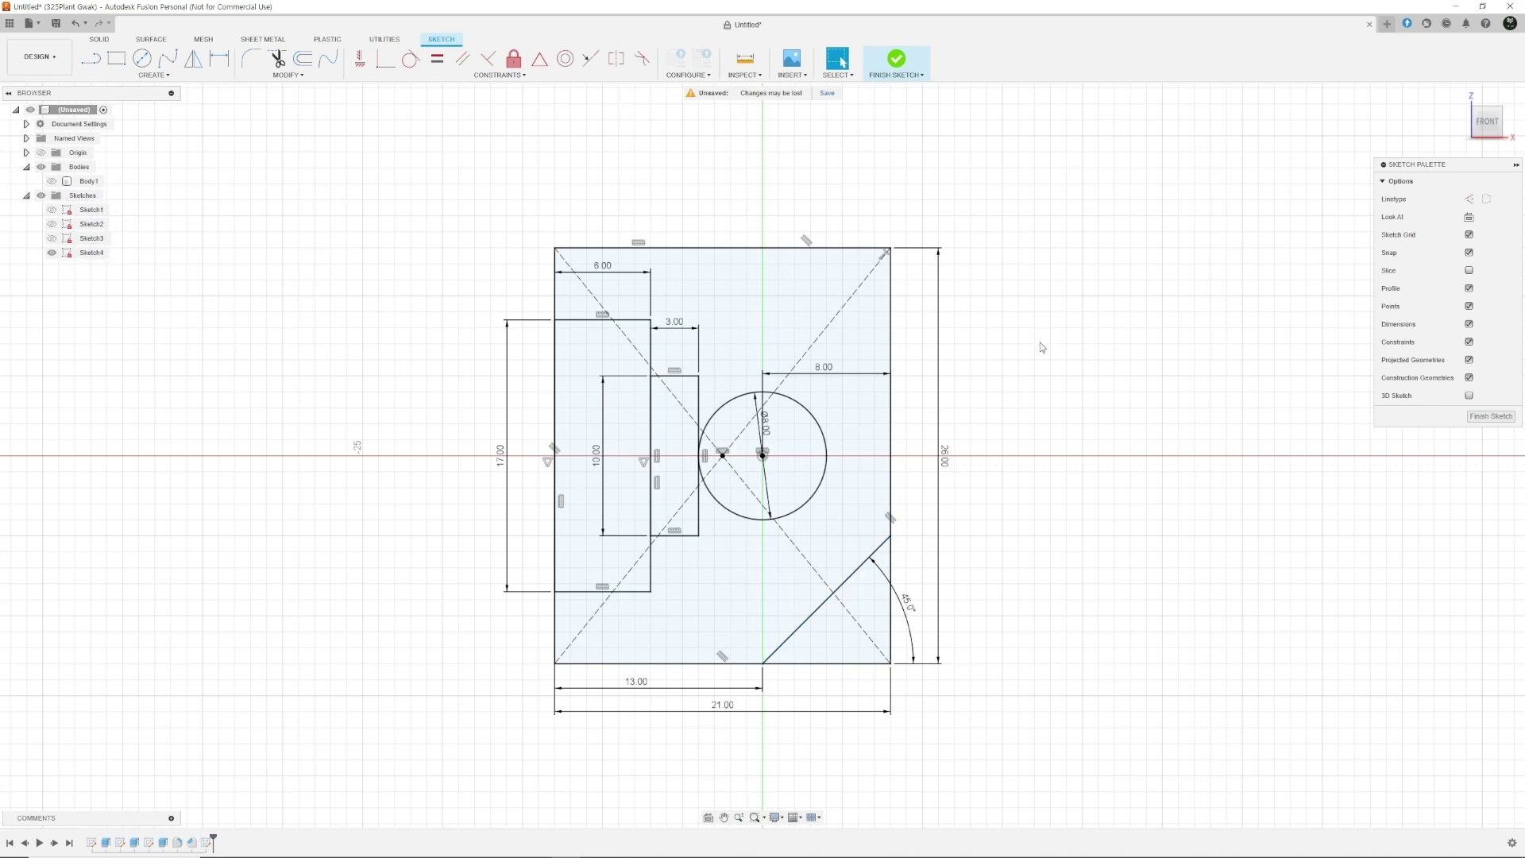
key("l")
left_click(753, 249)
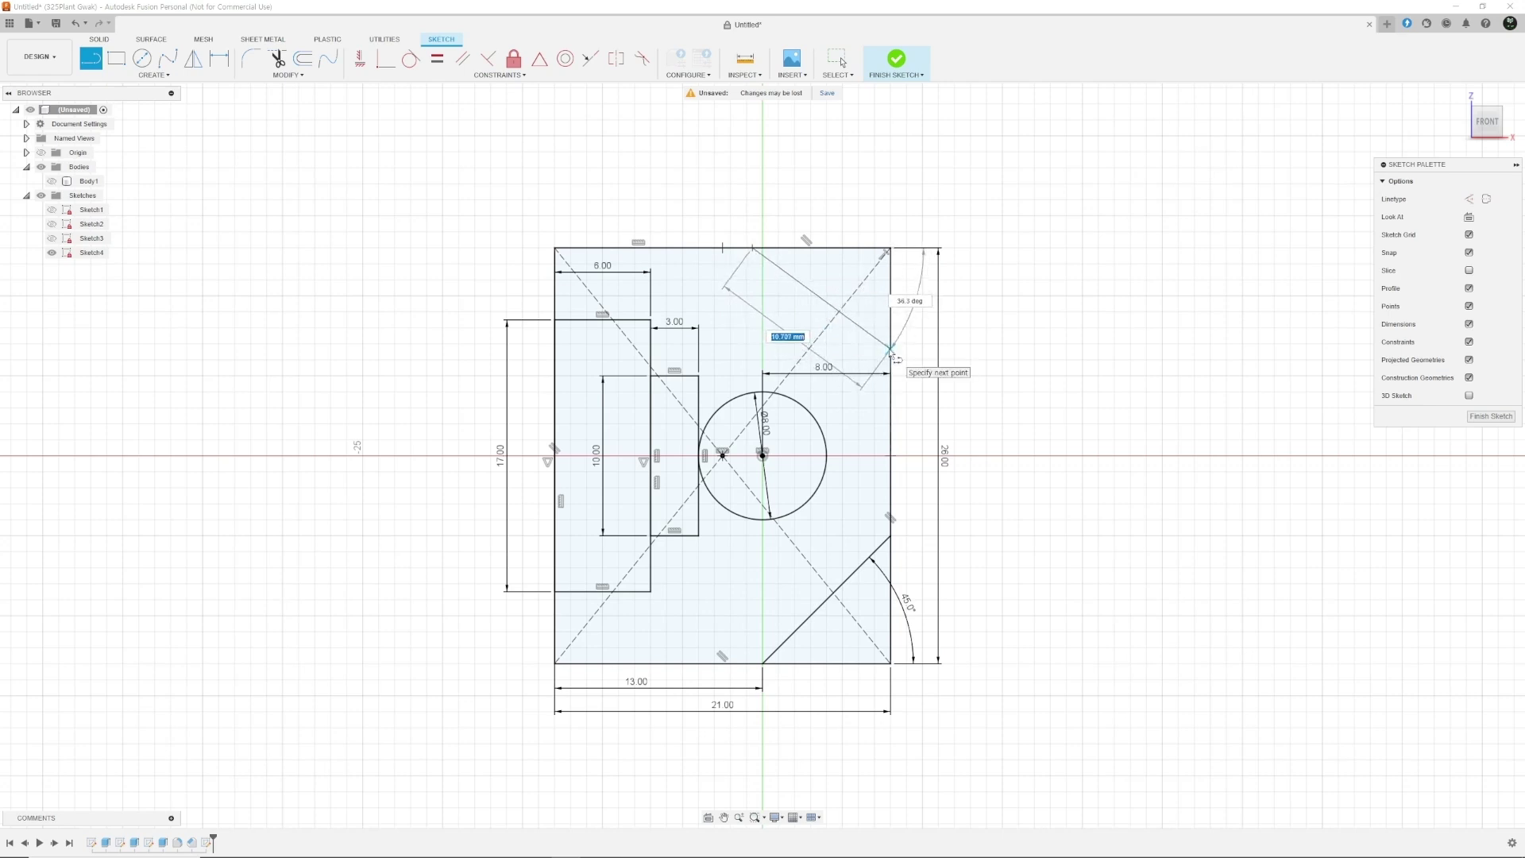
left_click(957, 397)
key("Escape")
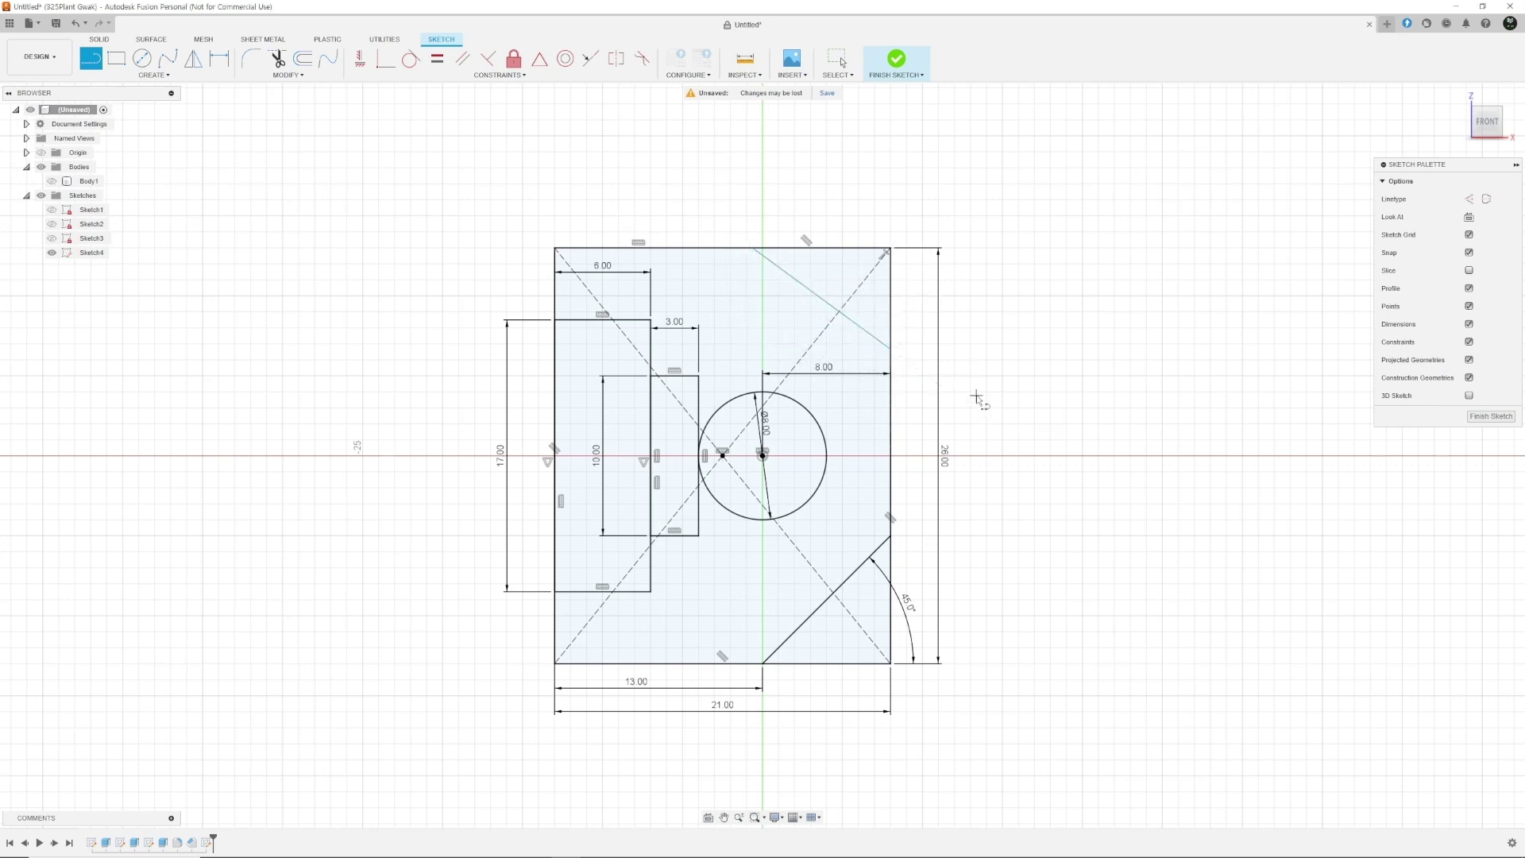
Dimension the angle between the upper diagonal line and the large rectangle's right edge as 45°
key("d")
left_click(817, 295)
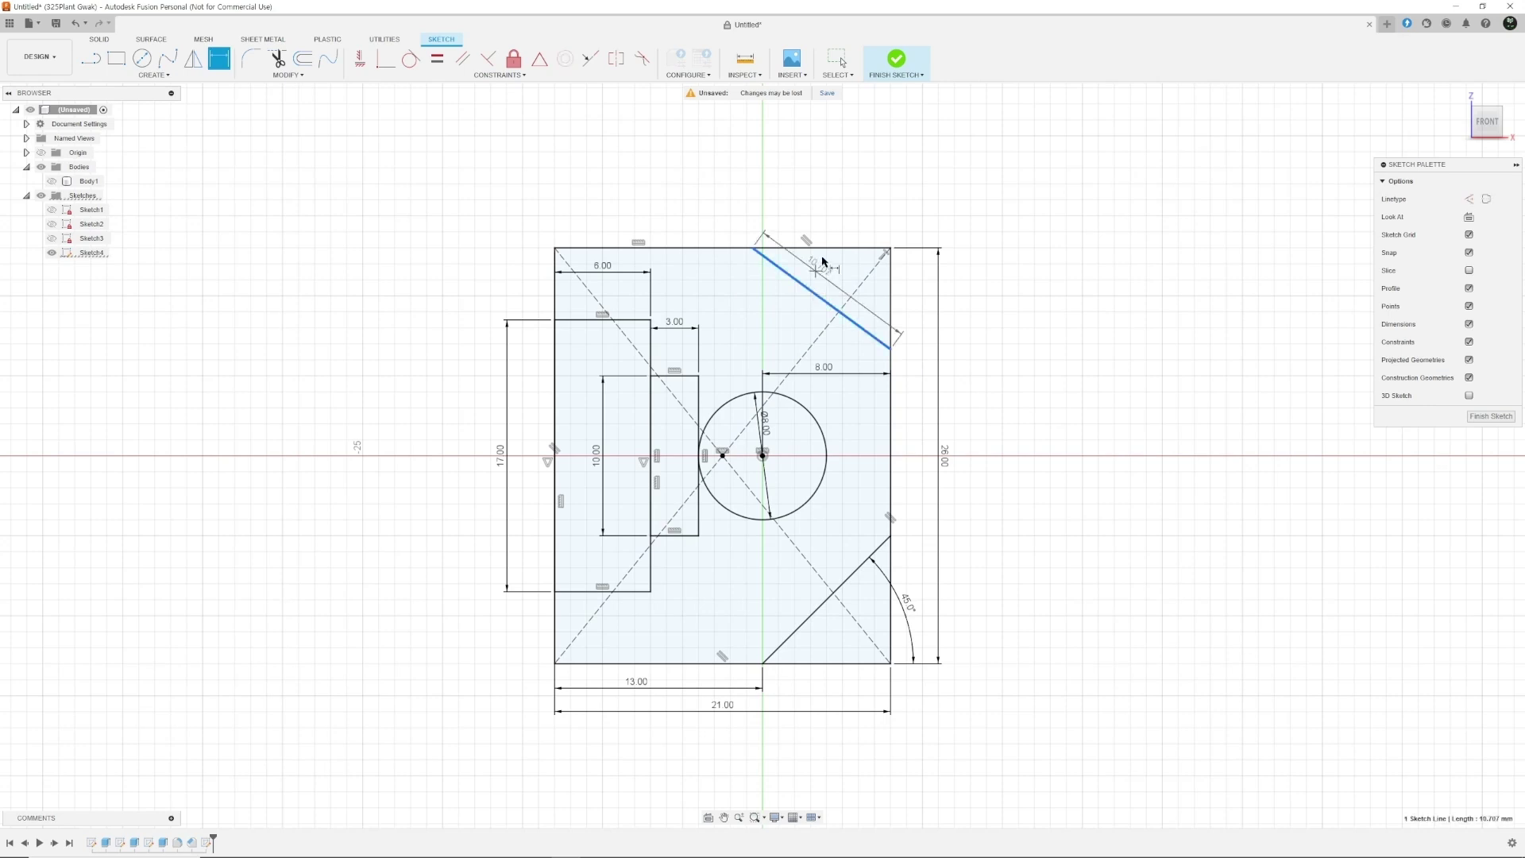
left_click(890, 282)
left_click(906, 300)
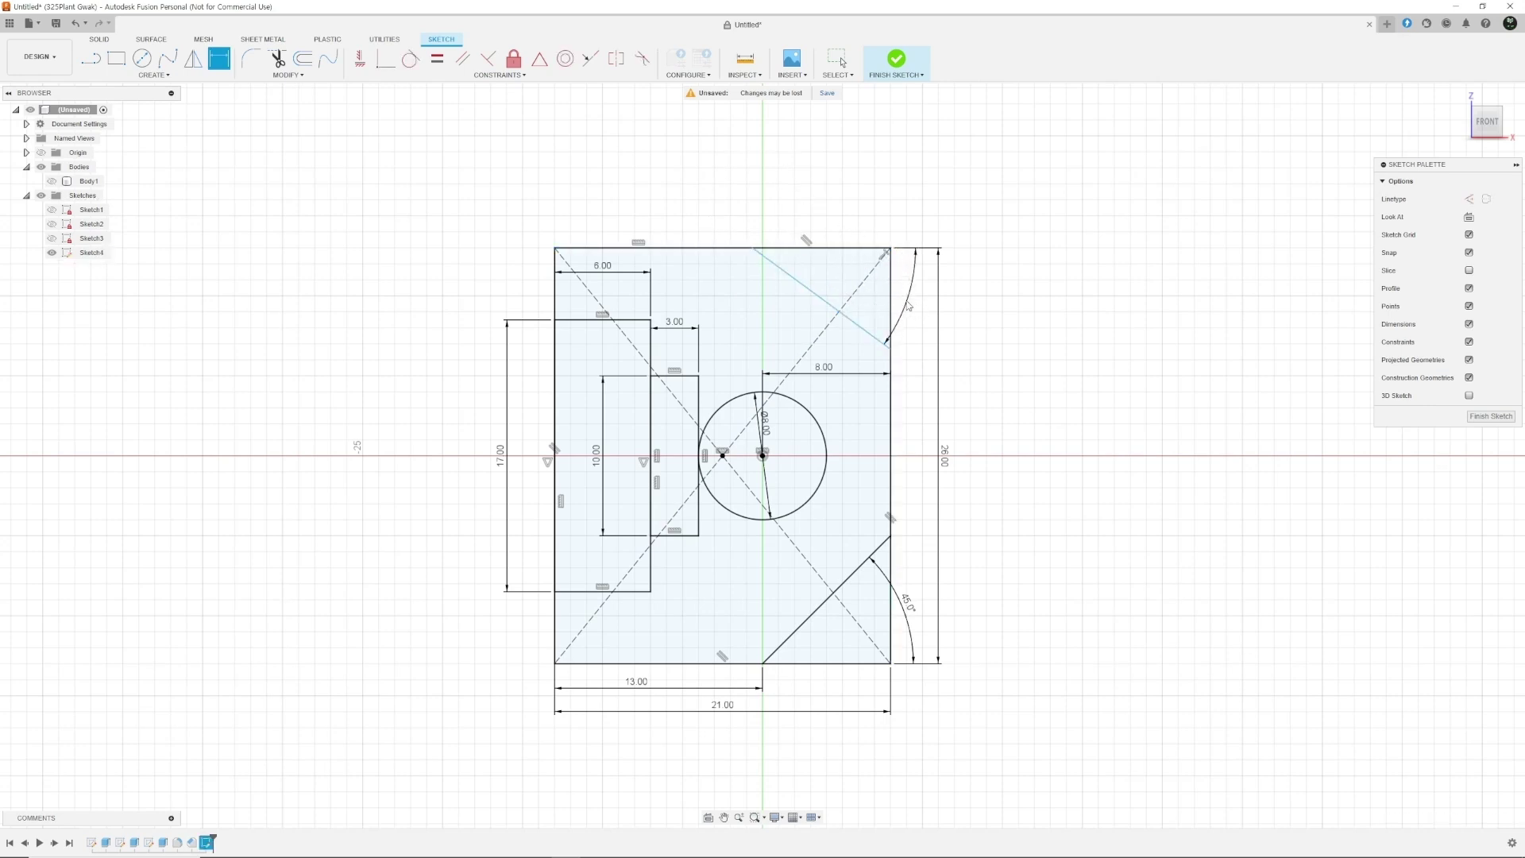
type("45")
key("Return")
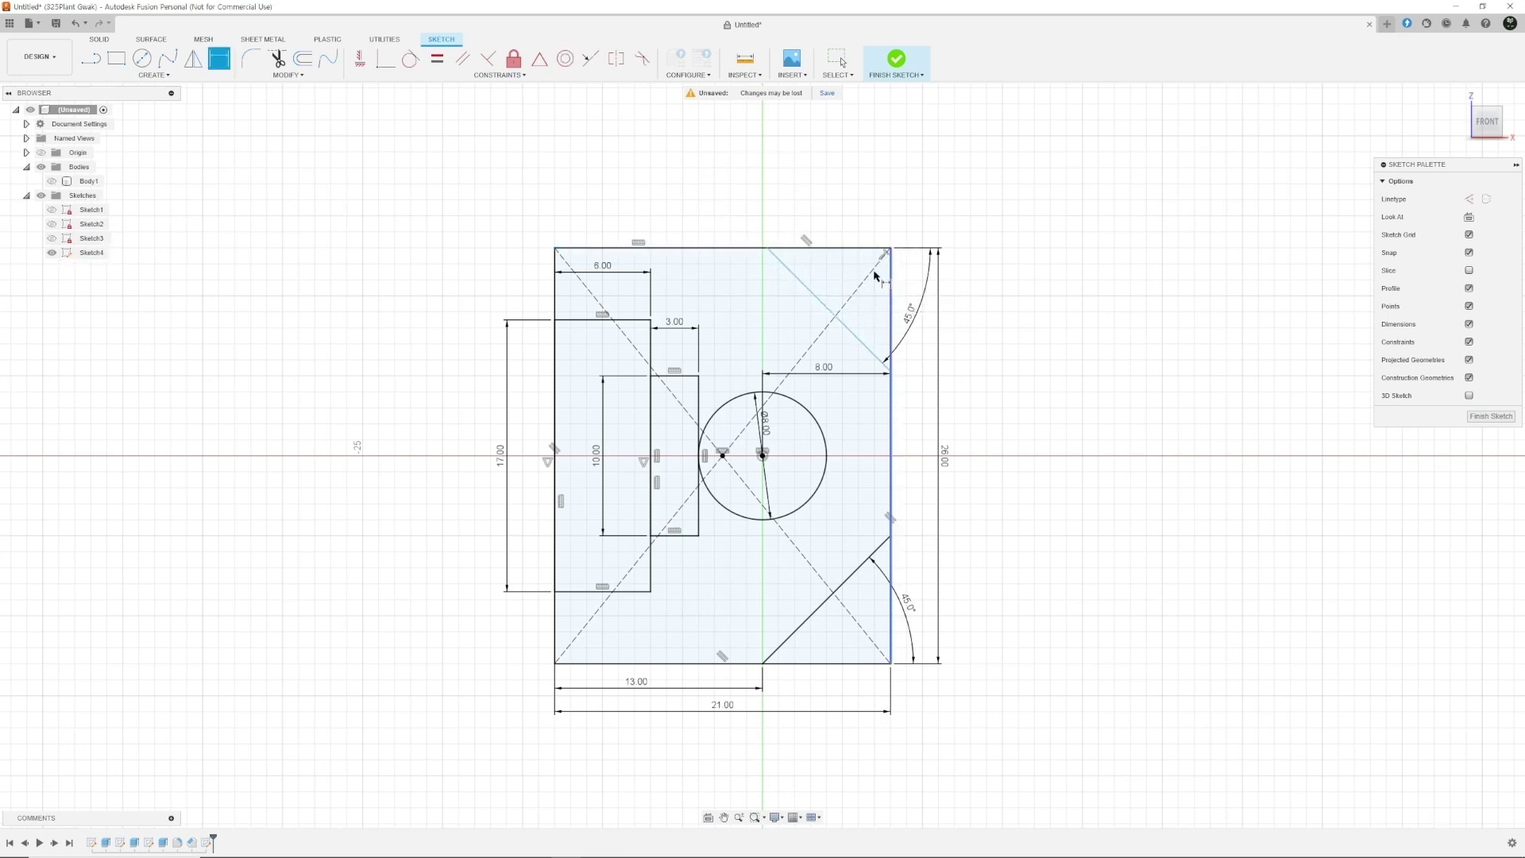
Dimension the upper diagonal line's top endpoint 13 mm from the large rectangle's left edge
left_click(767, 249)
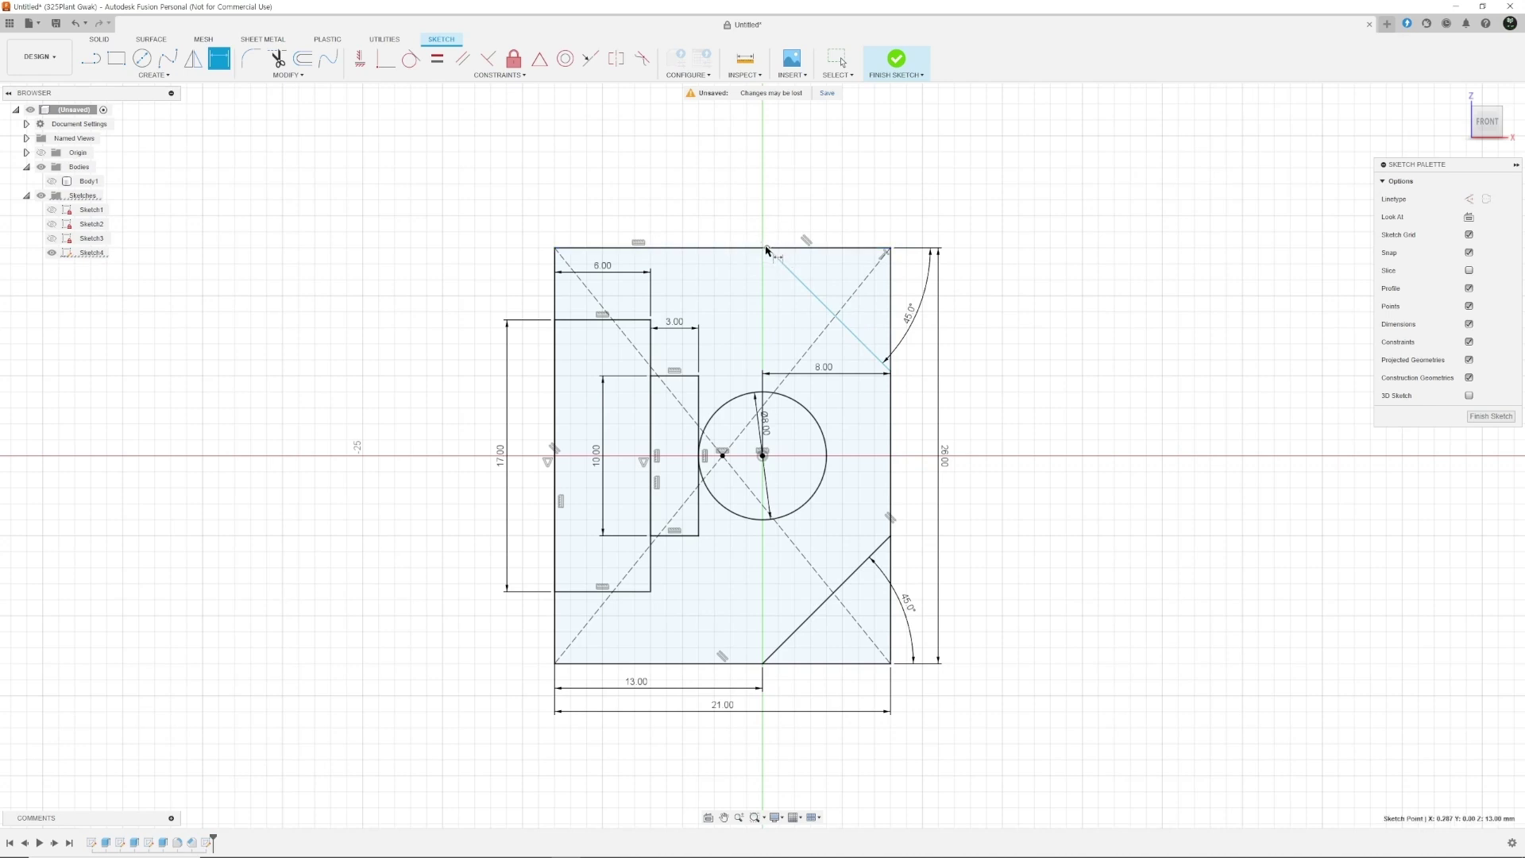
left_click(556, 304)
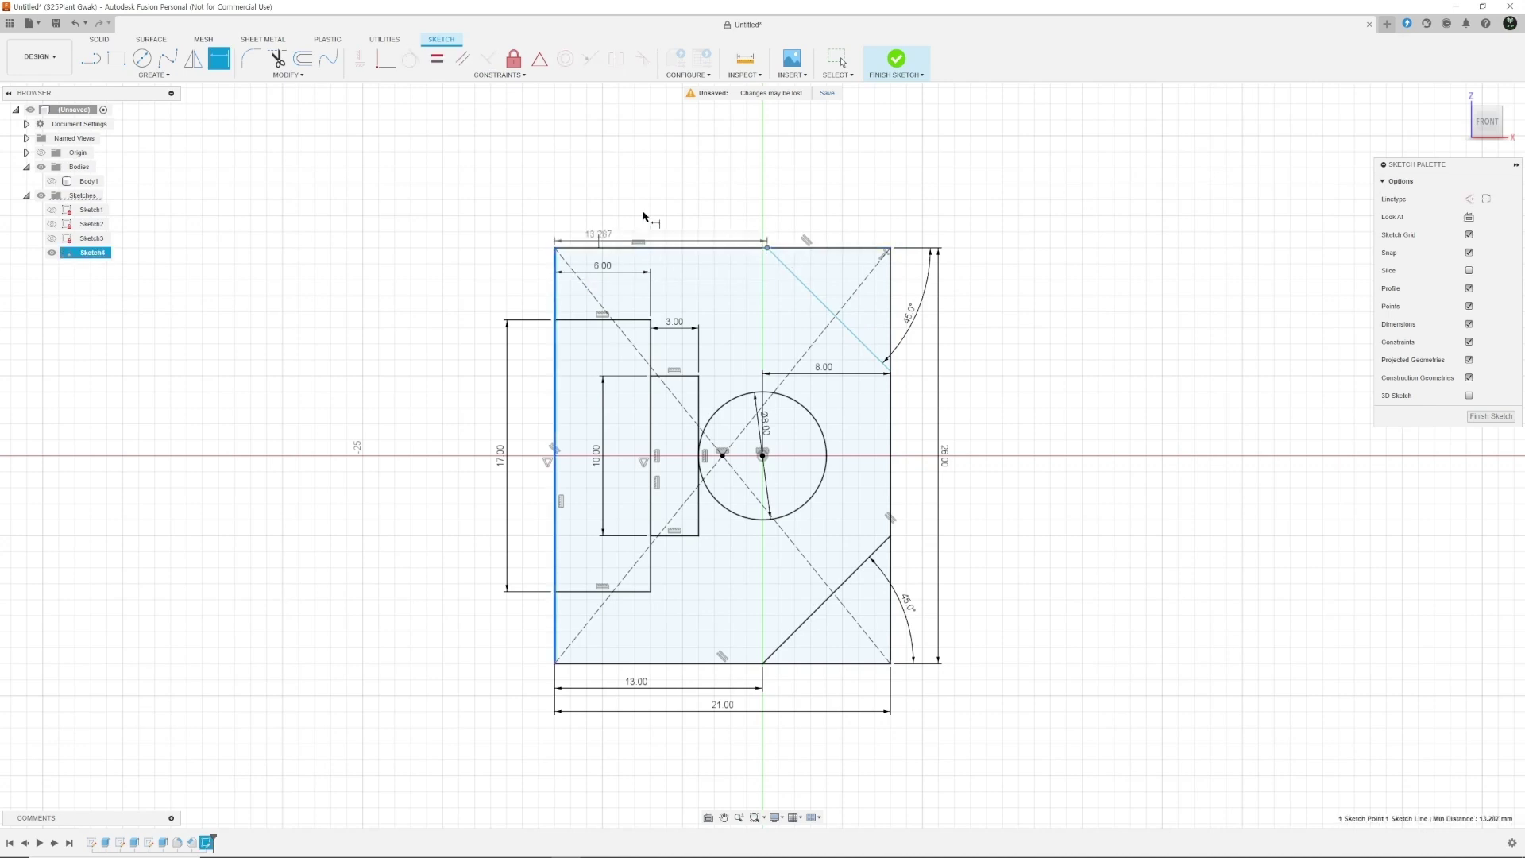
left_click(670, 206)
type("13")
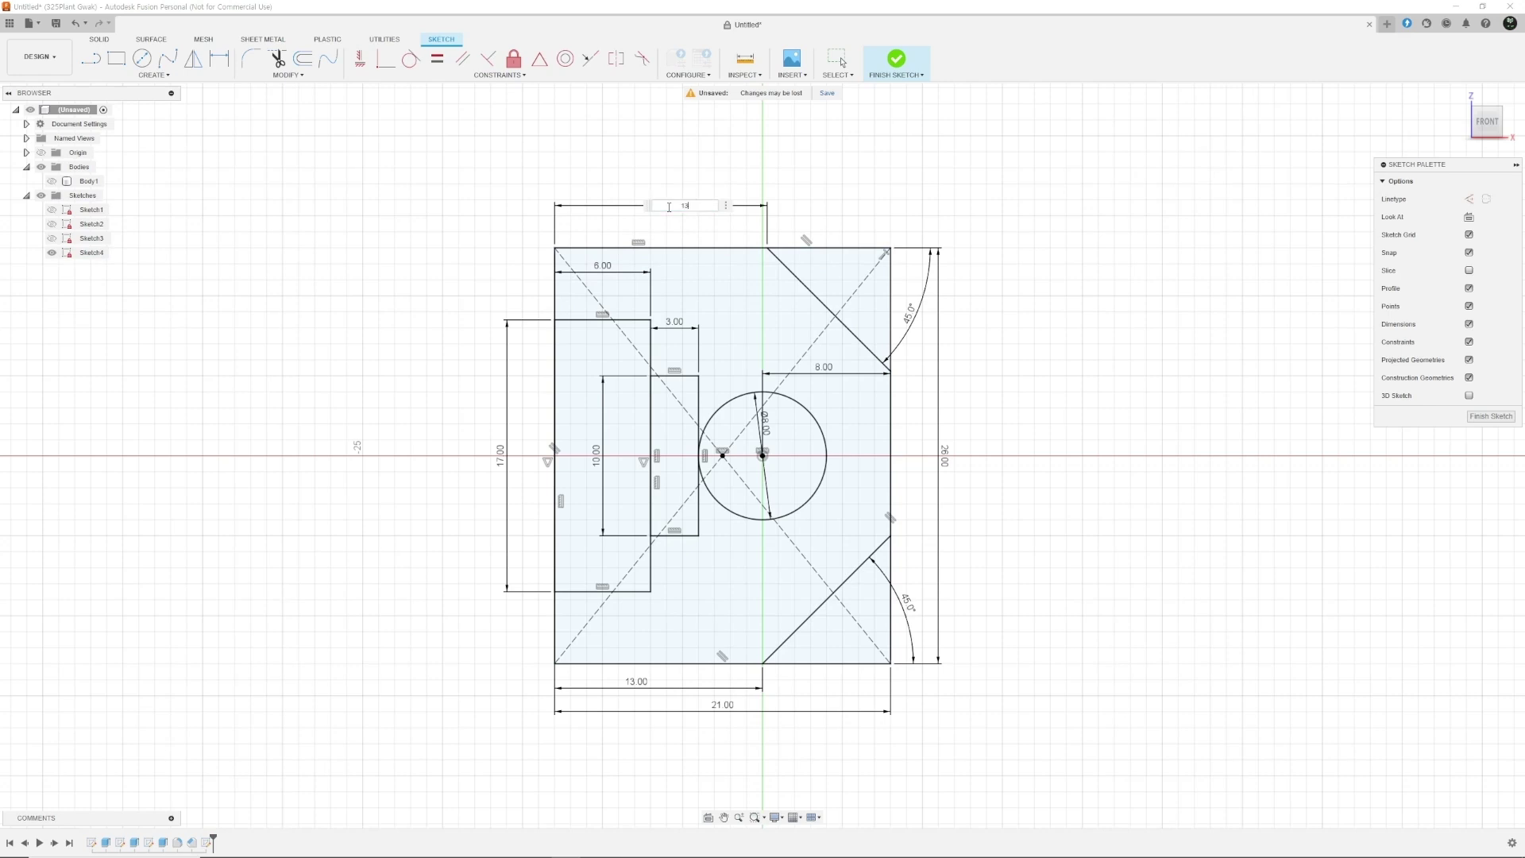
key("Return")
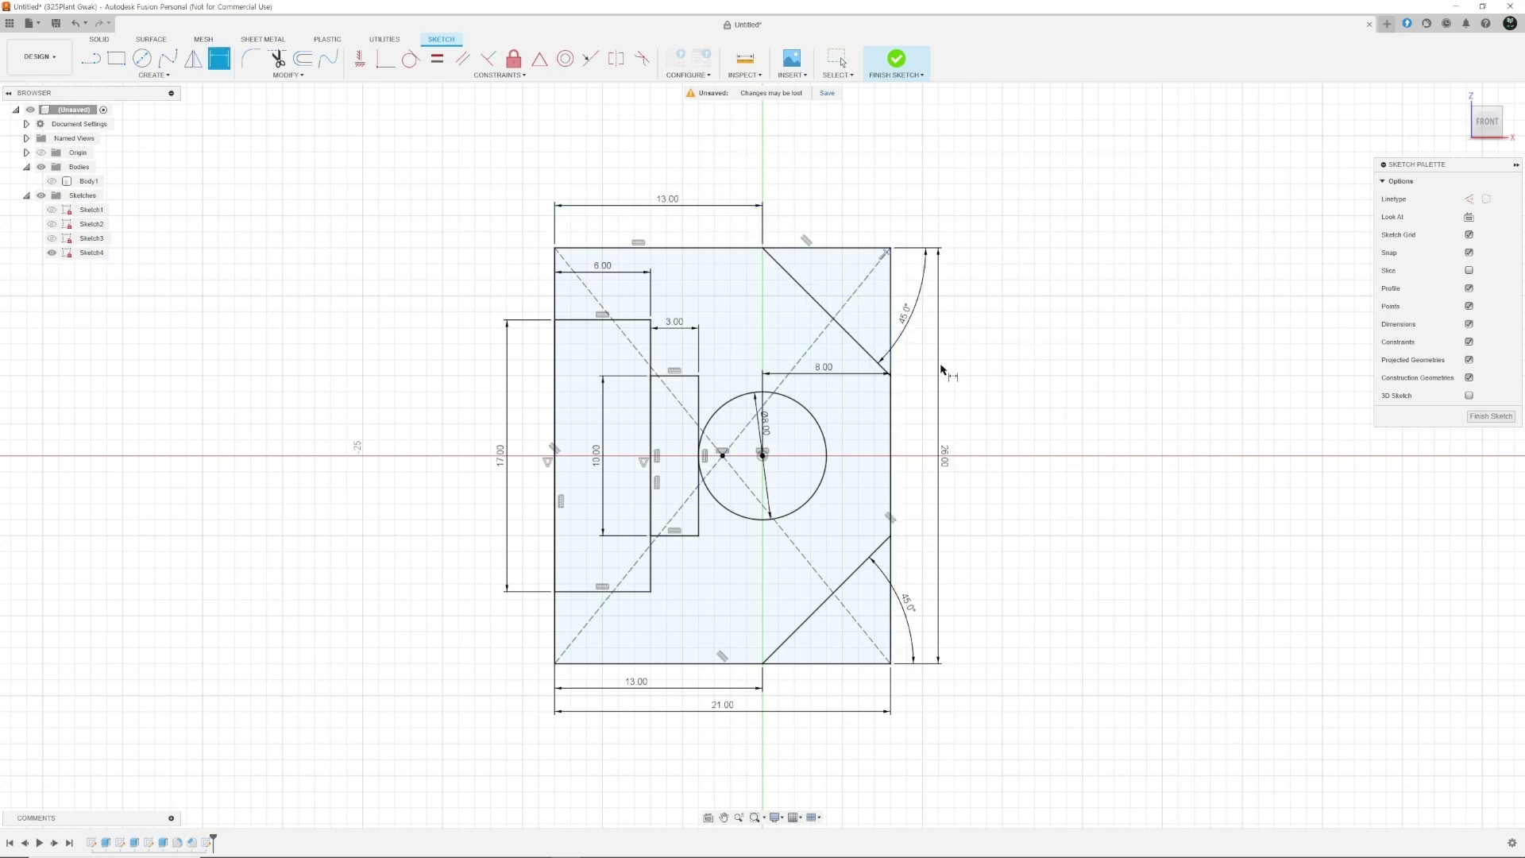
Add a driven dimension between the two diagonal lines' endpoints on the large rectangle's right edge
left_click(890, 376)
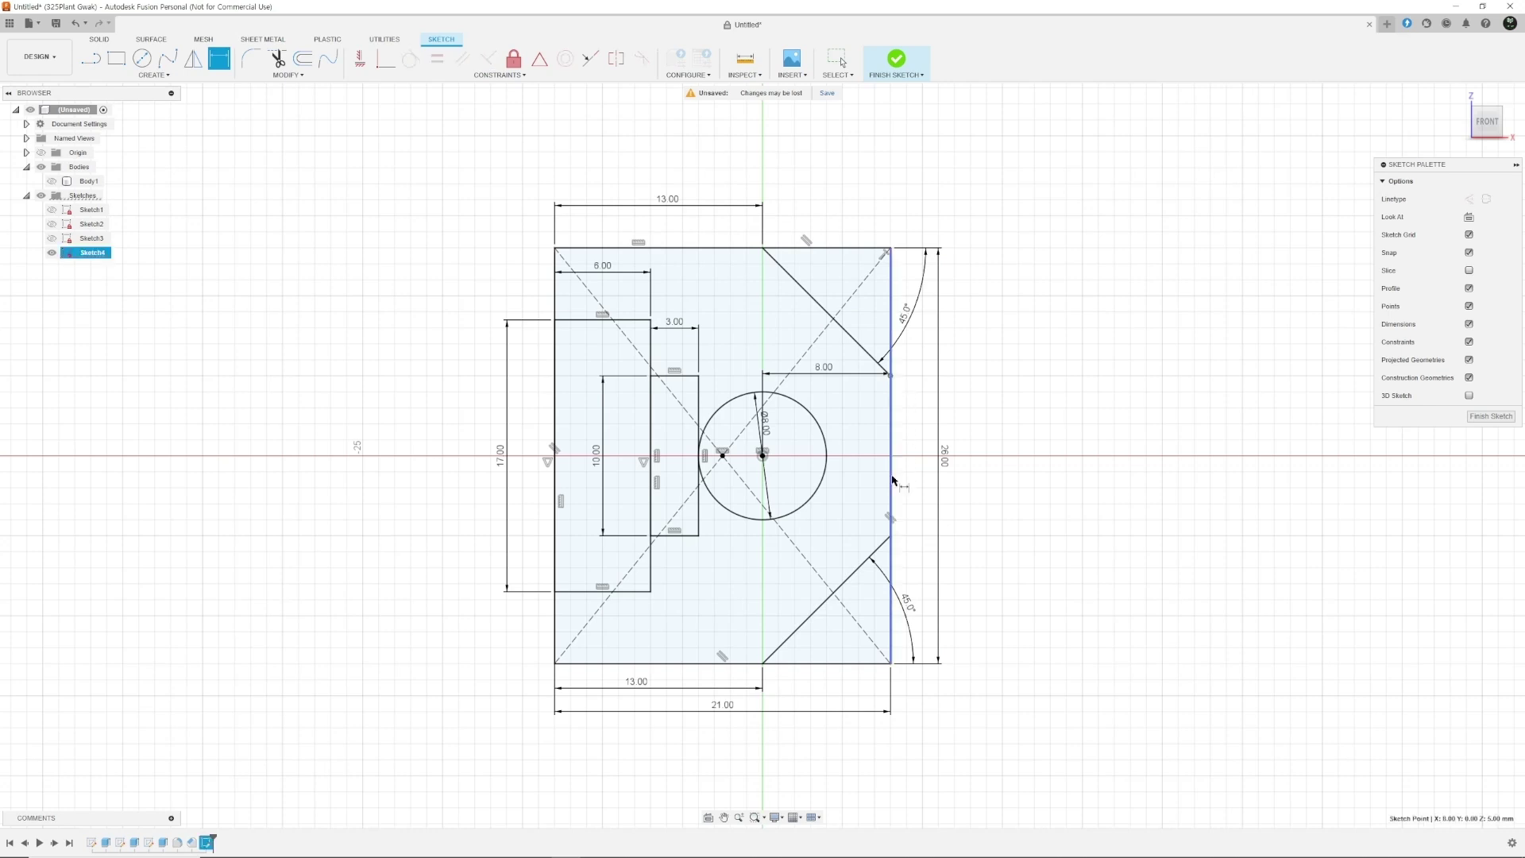
left_click(891, 536)
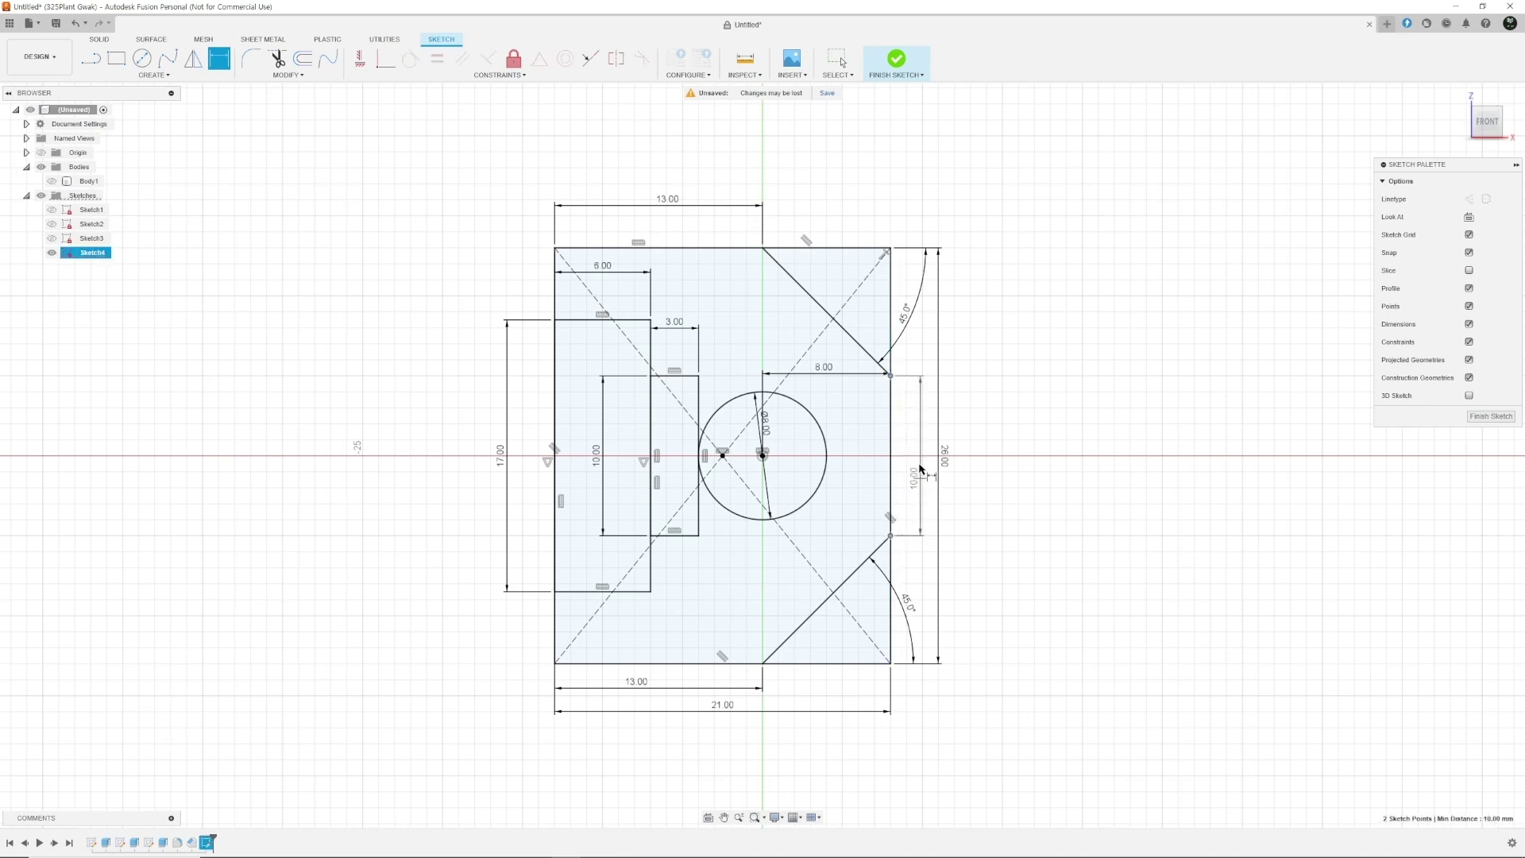
left_click(917, 455)
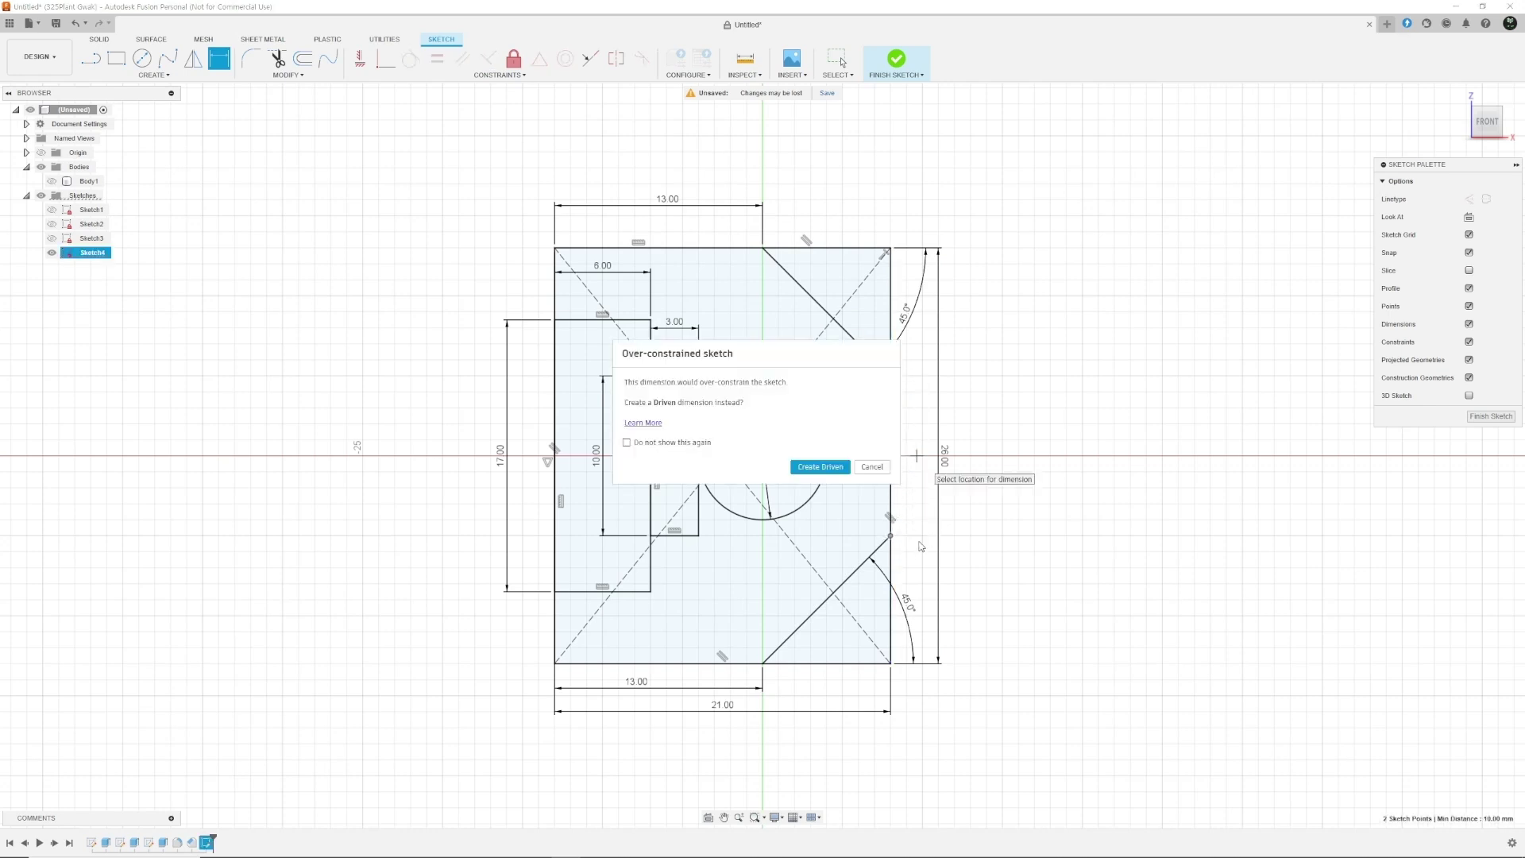
left_click(824, 469)
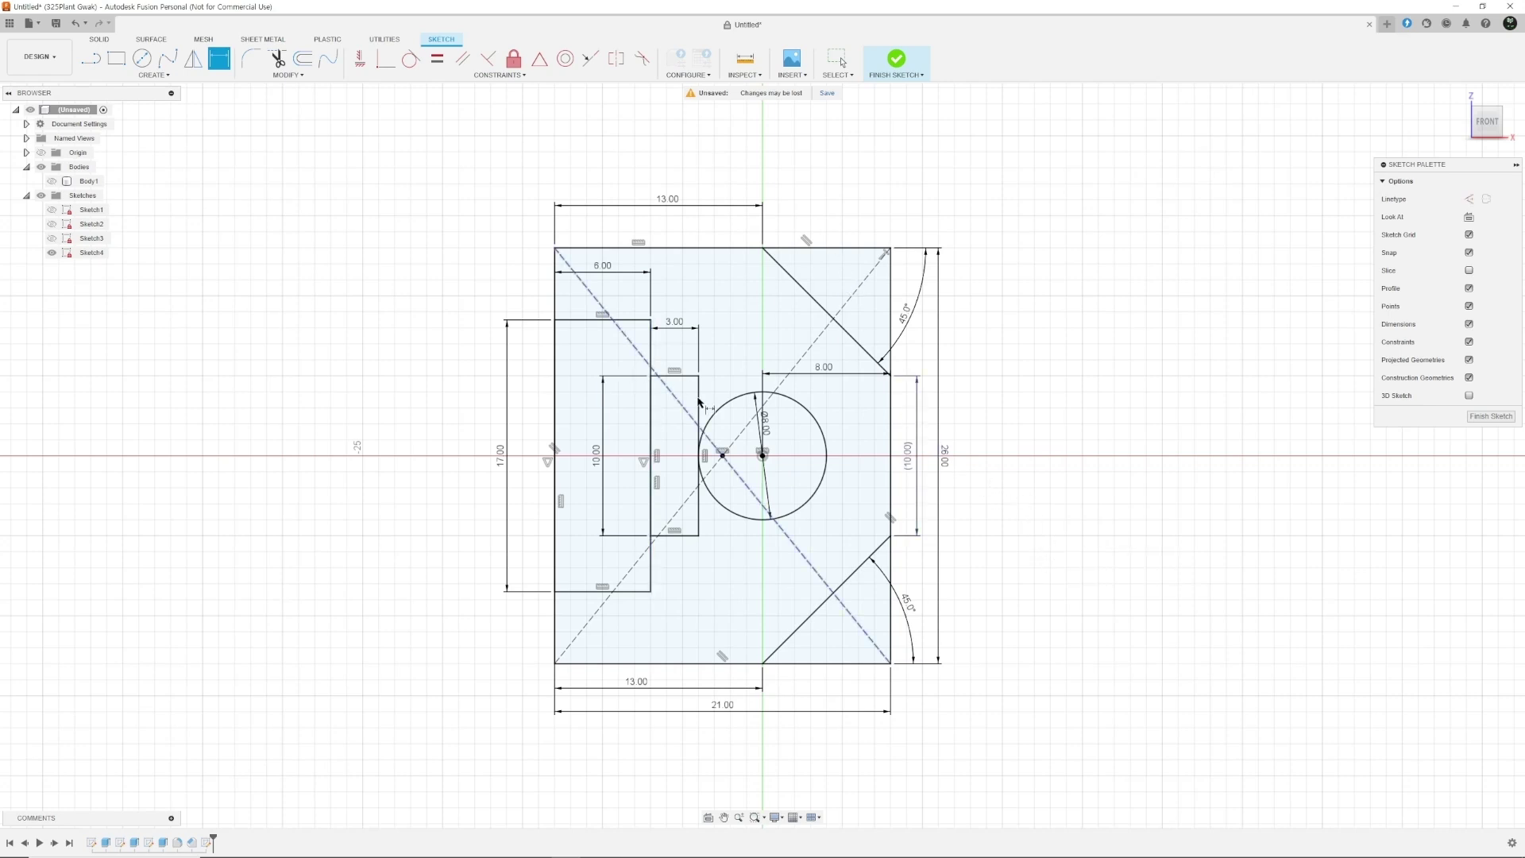
key("Escape")
Check that the notched outer region selects as one closed profile, and finish the sketch
left_click(730, 329)
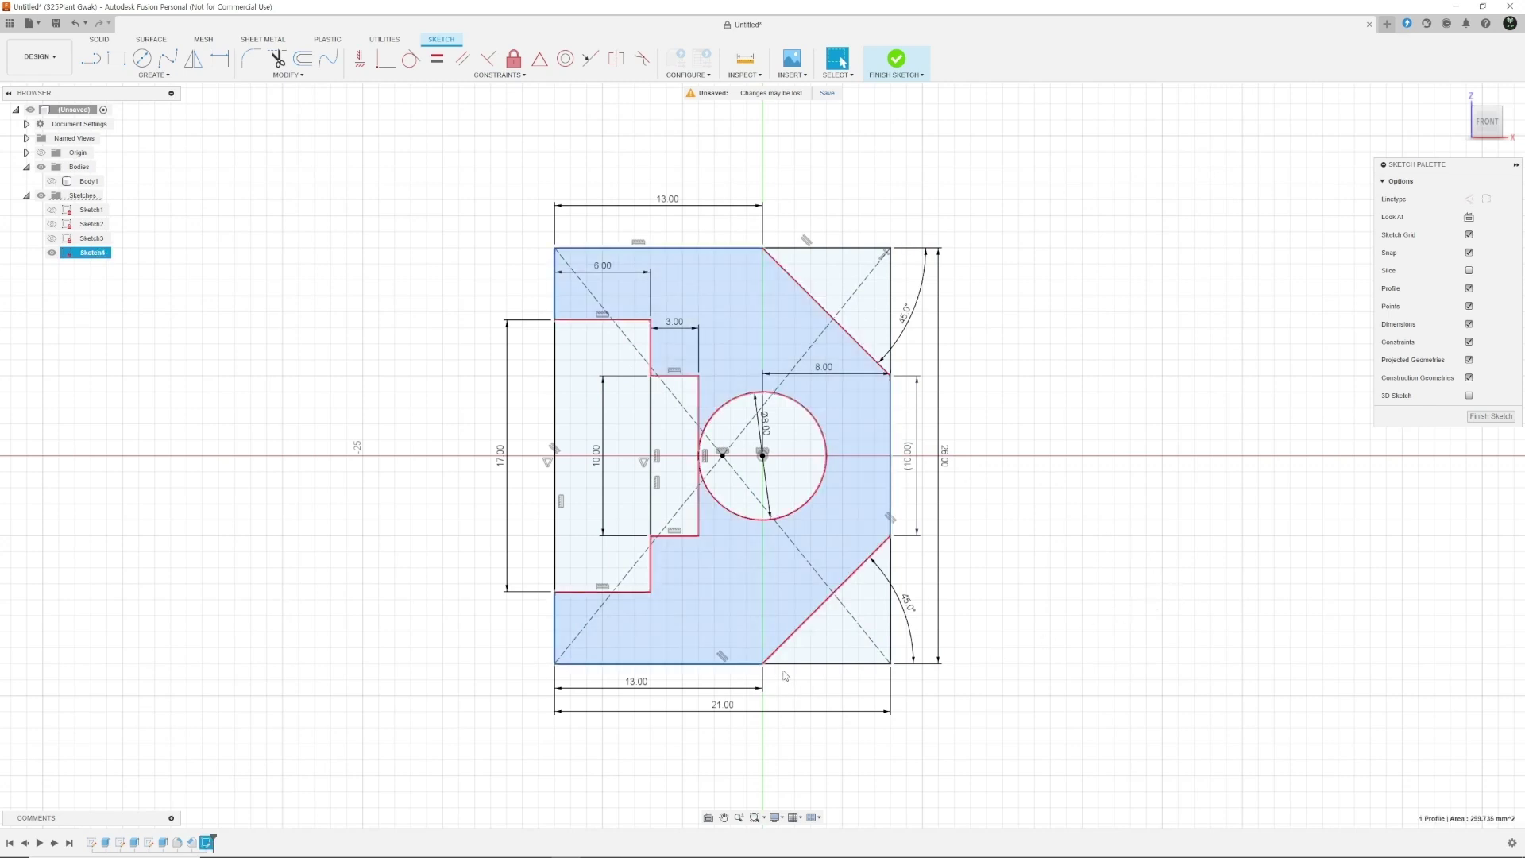
left_click(1136, 505)
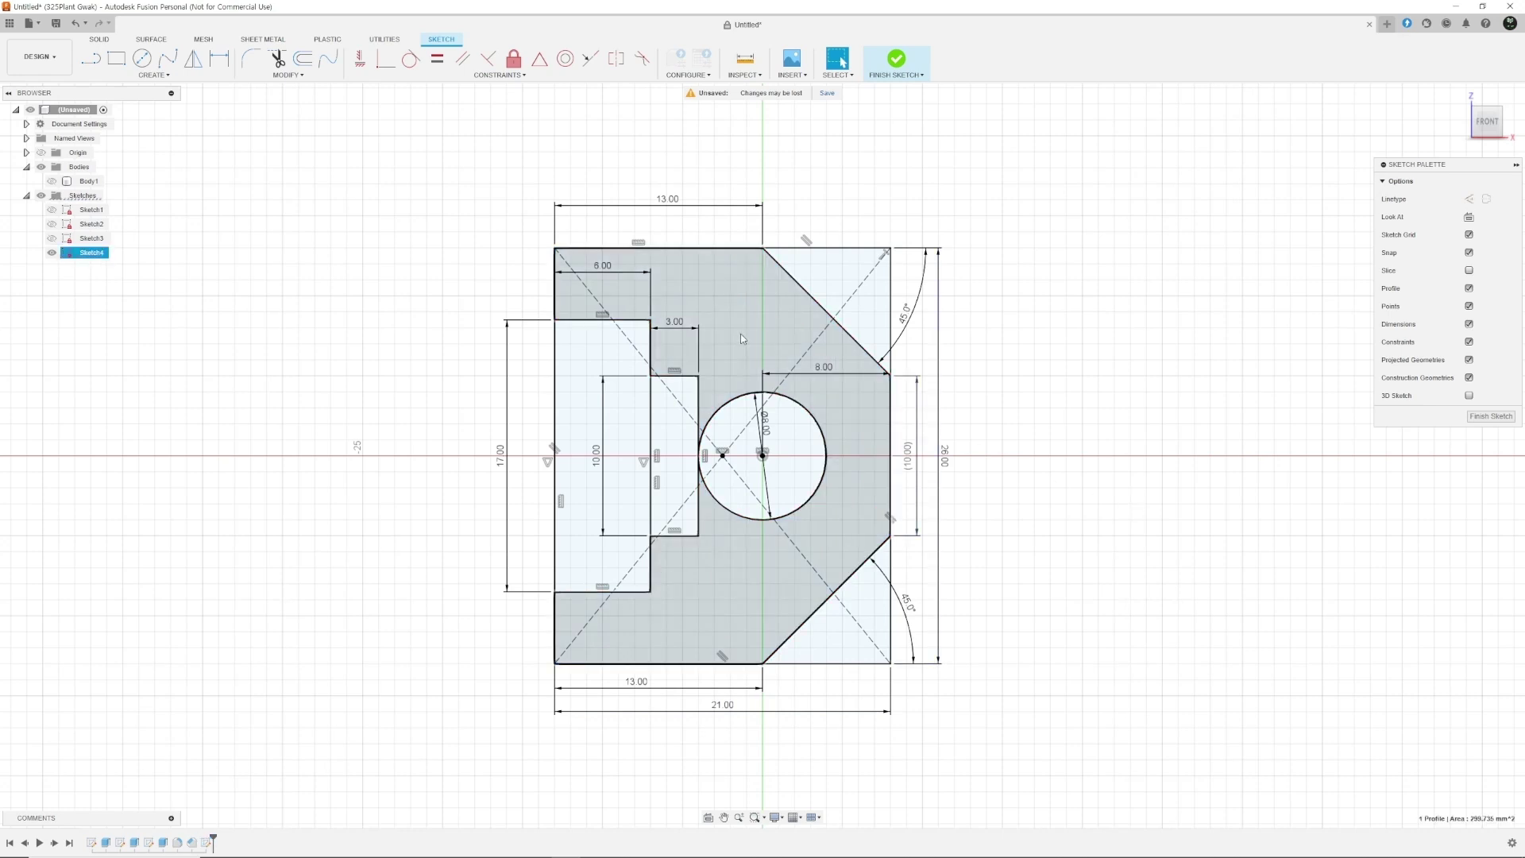
left_click(1047, 478)
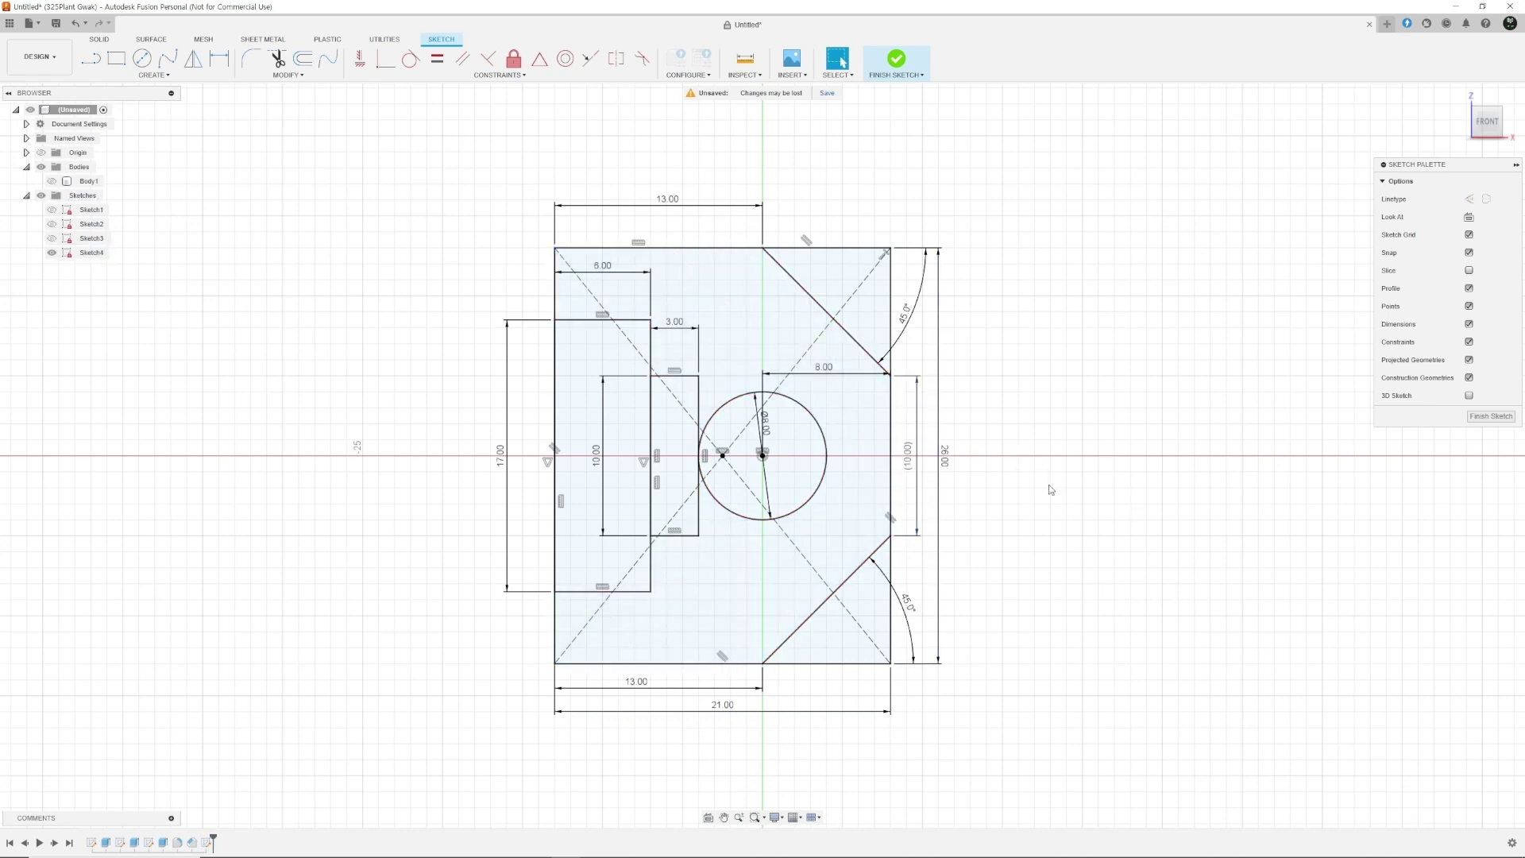
left_click(879, 414)
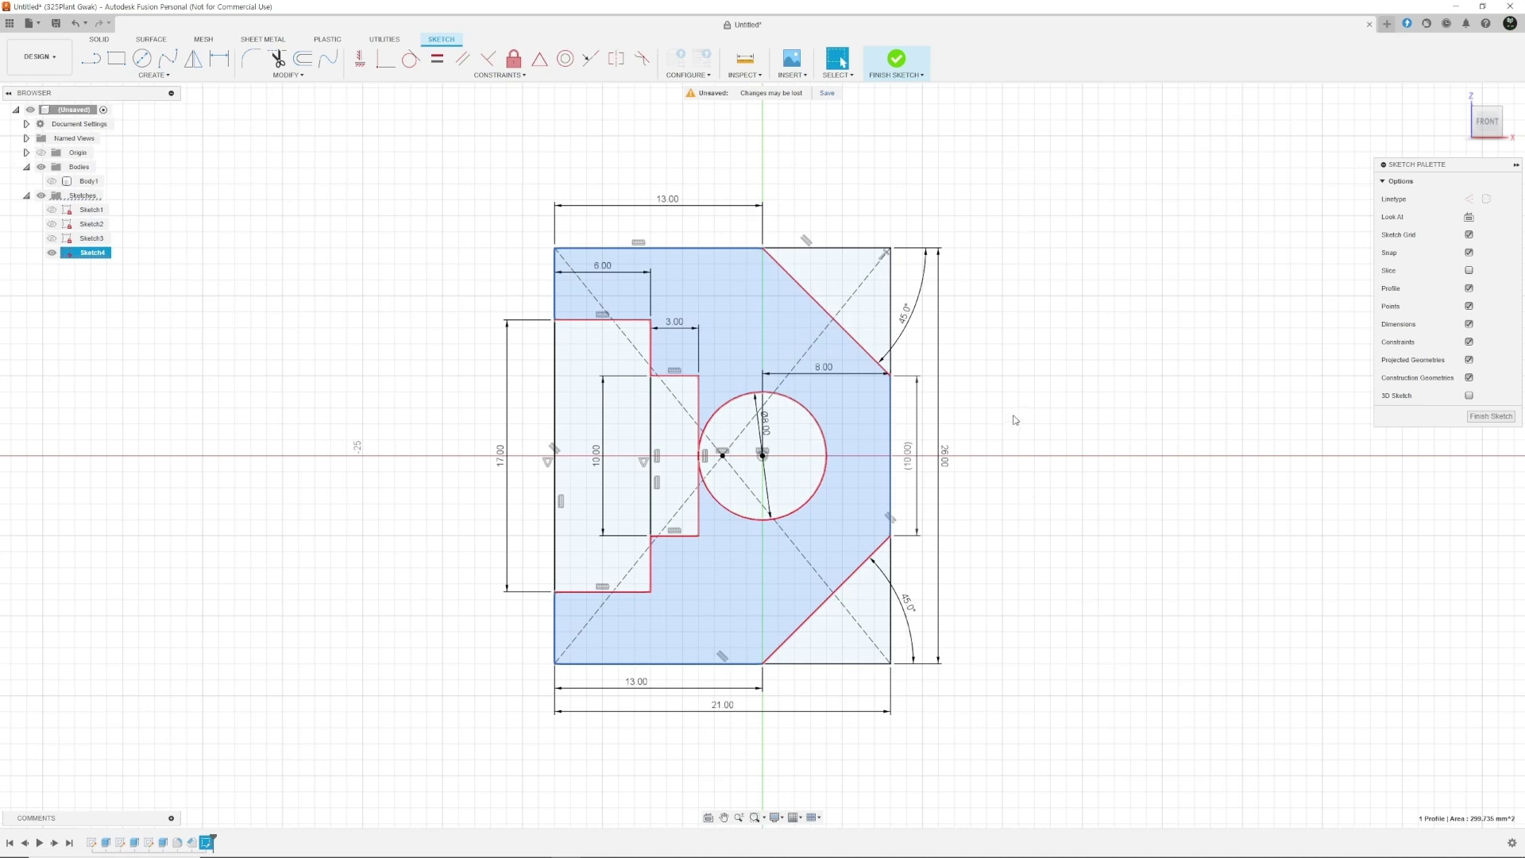
left_click(1107, 416)
left_click(1491, 415)
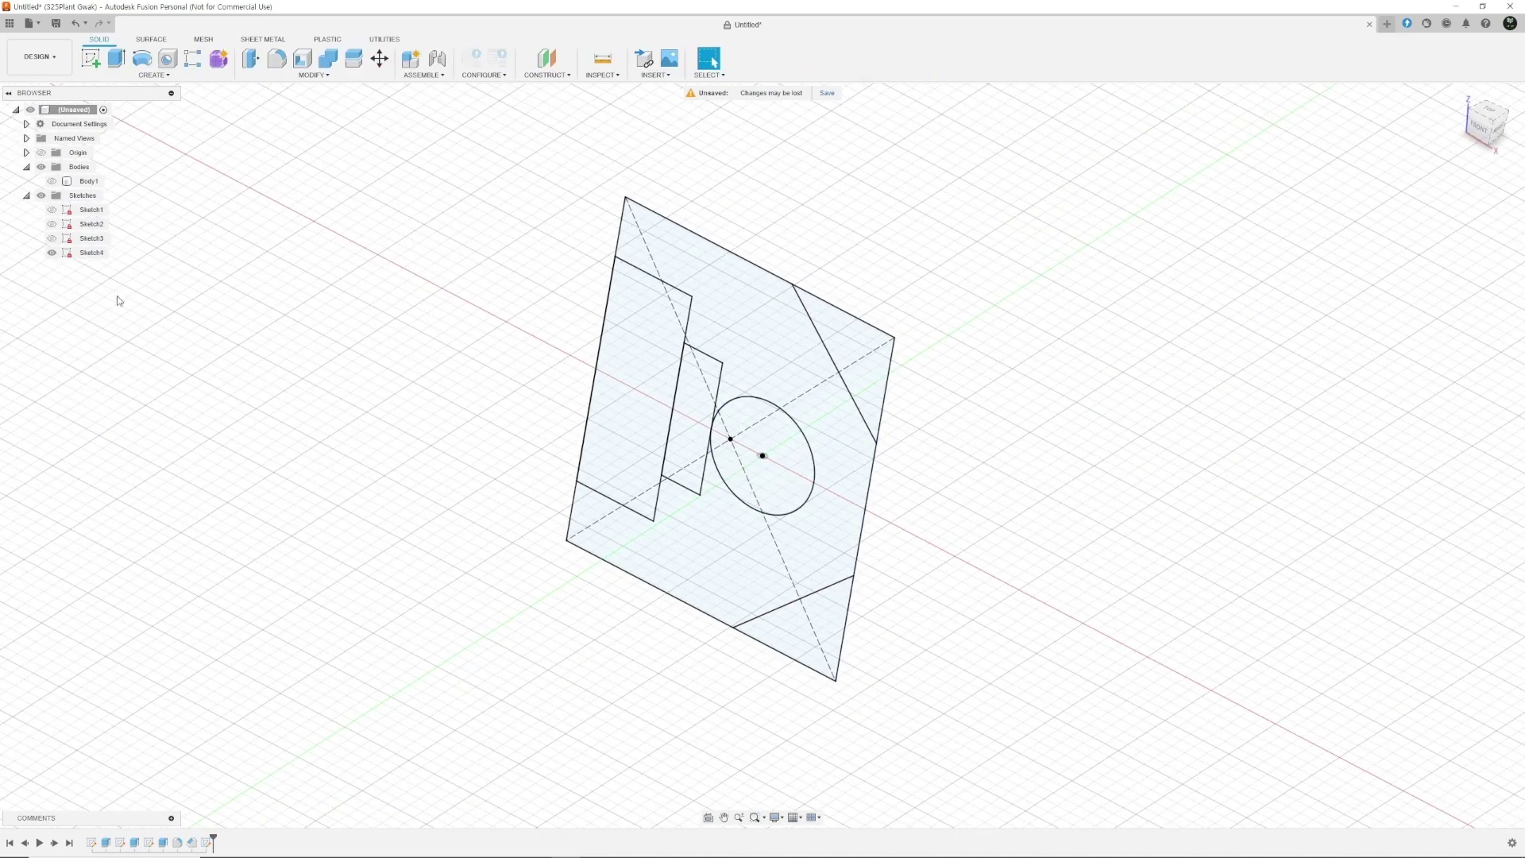
Compare the new sketch with the frame by temporarily showing Body1, and inspect the circle and notched outer profiles
left_click(50, 181)
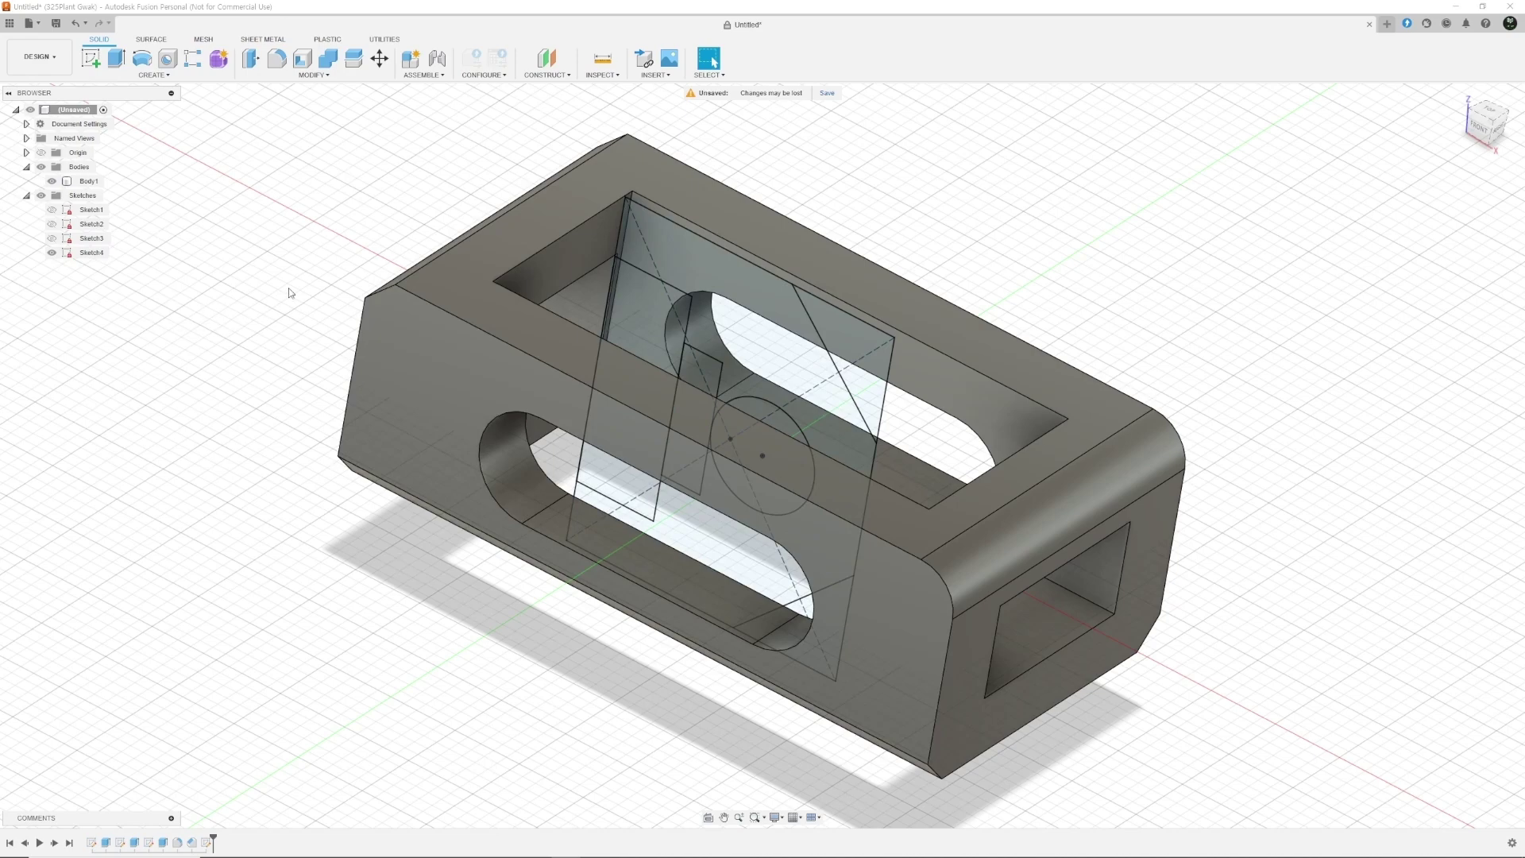
left_click(51, 181)
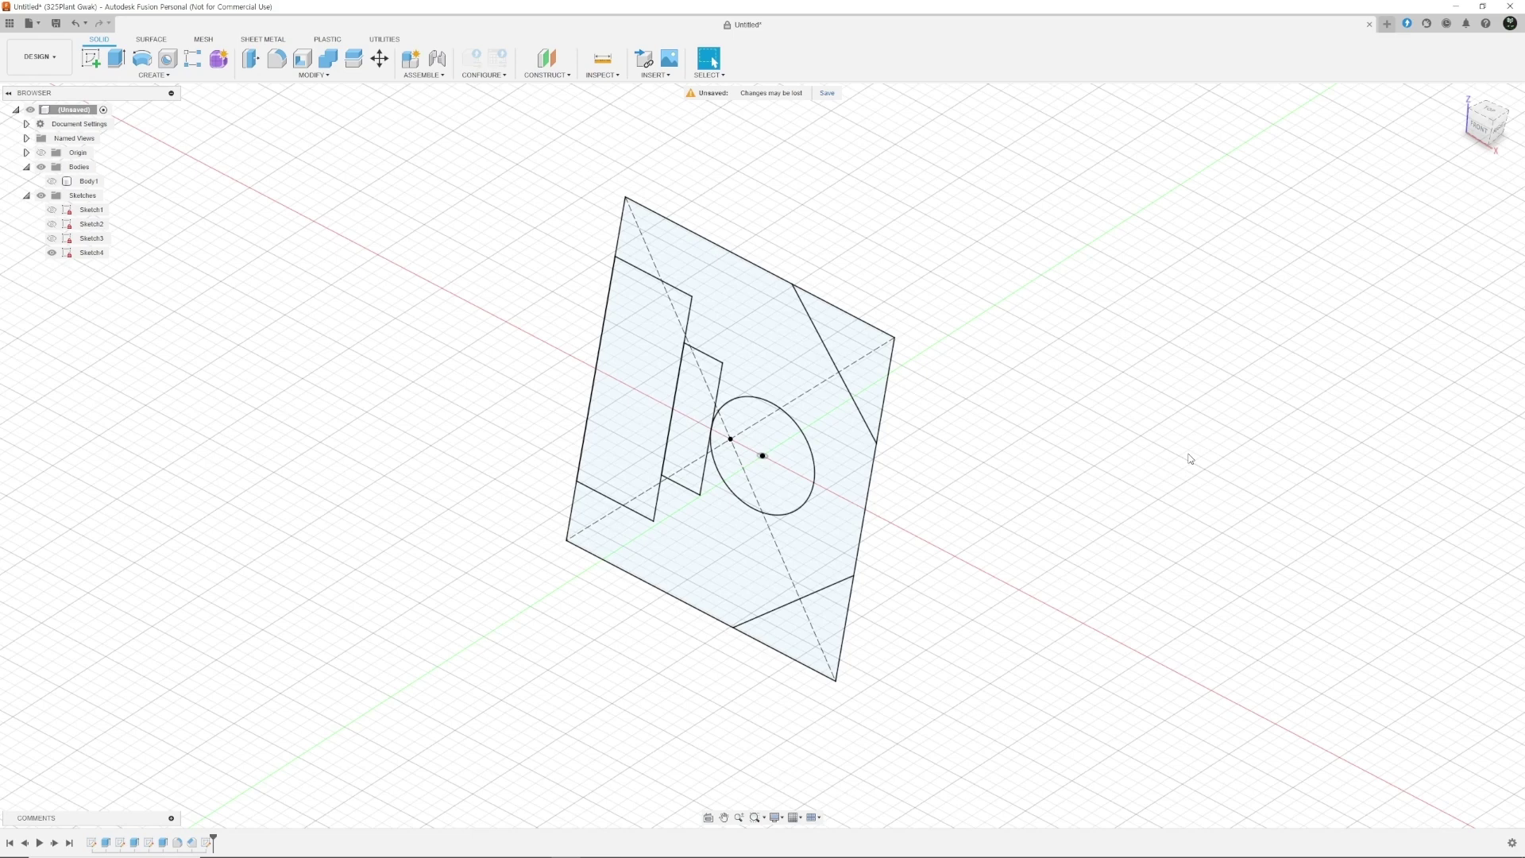
left_click(787, 447)
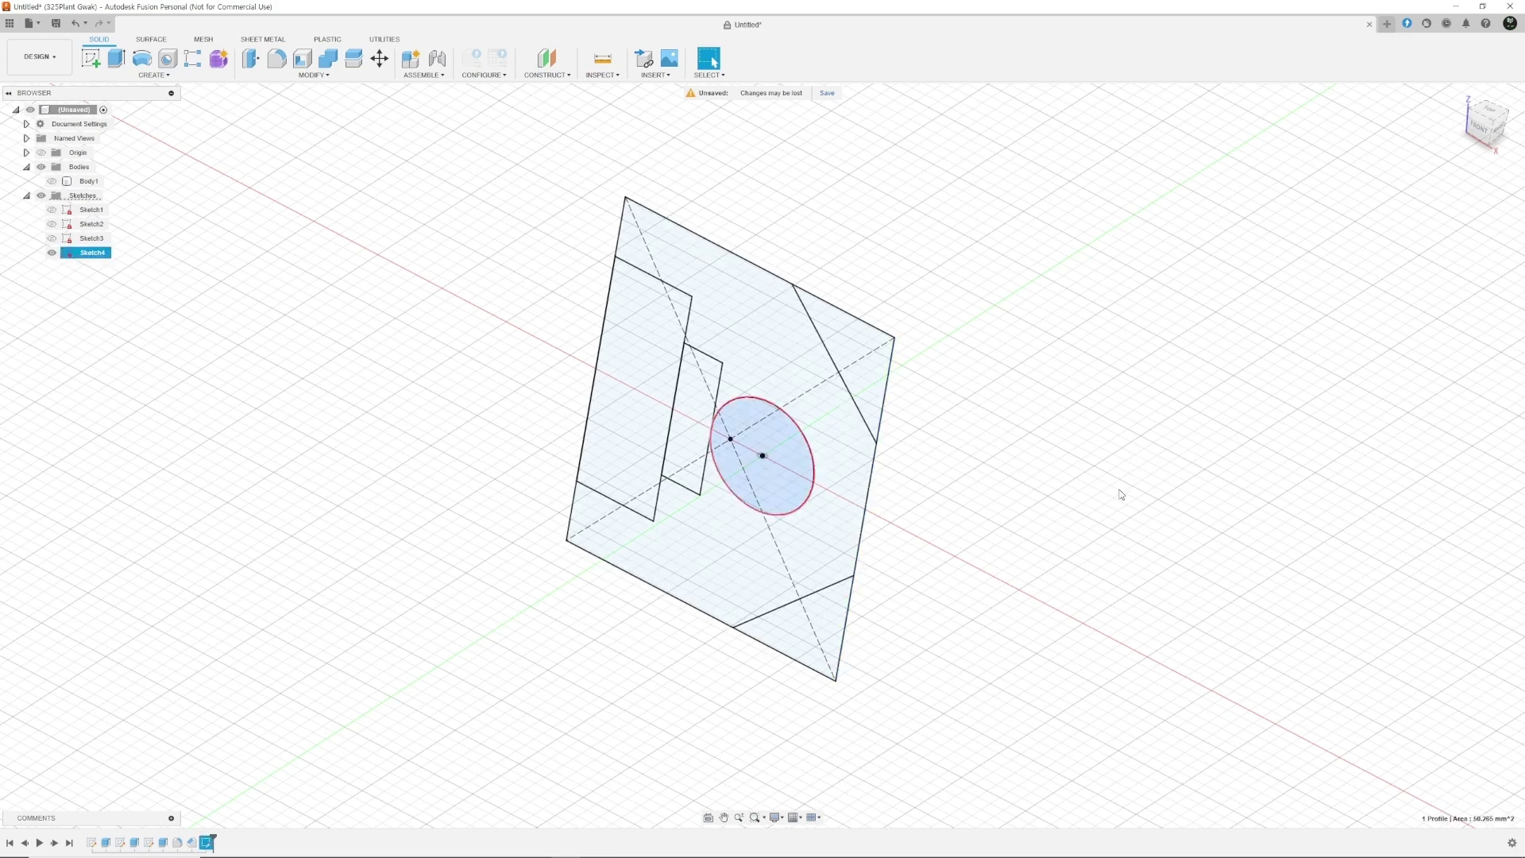
left_click(788, 357)
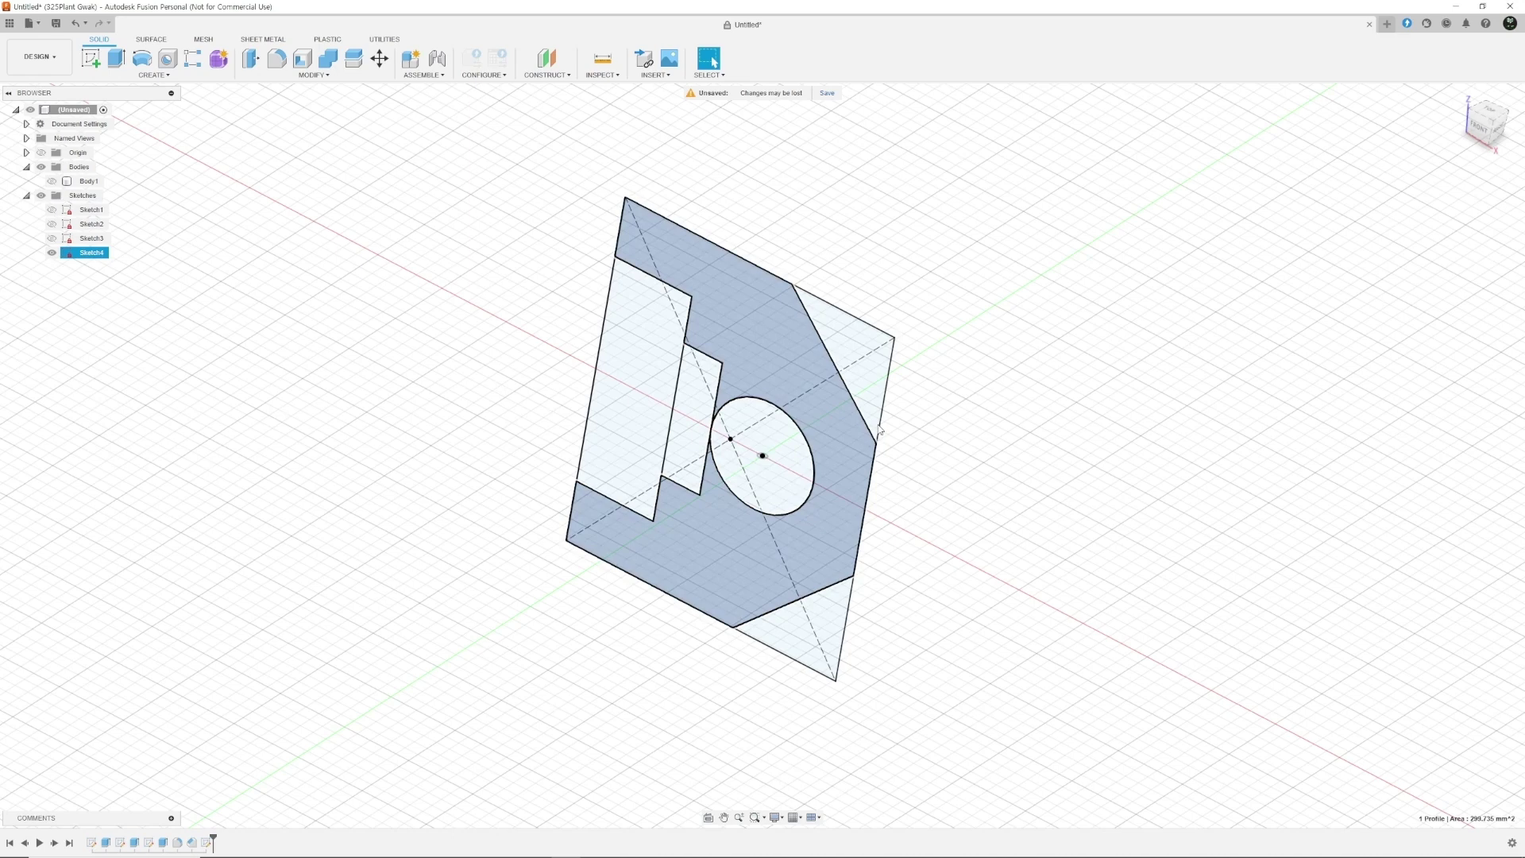
left_click(1091, 524)
Extrude the 8 mm circle symmetrically as a new body with a whole length of 25 mm
key("e")
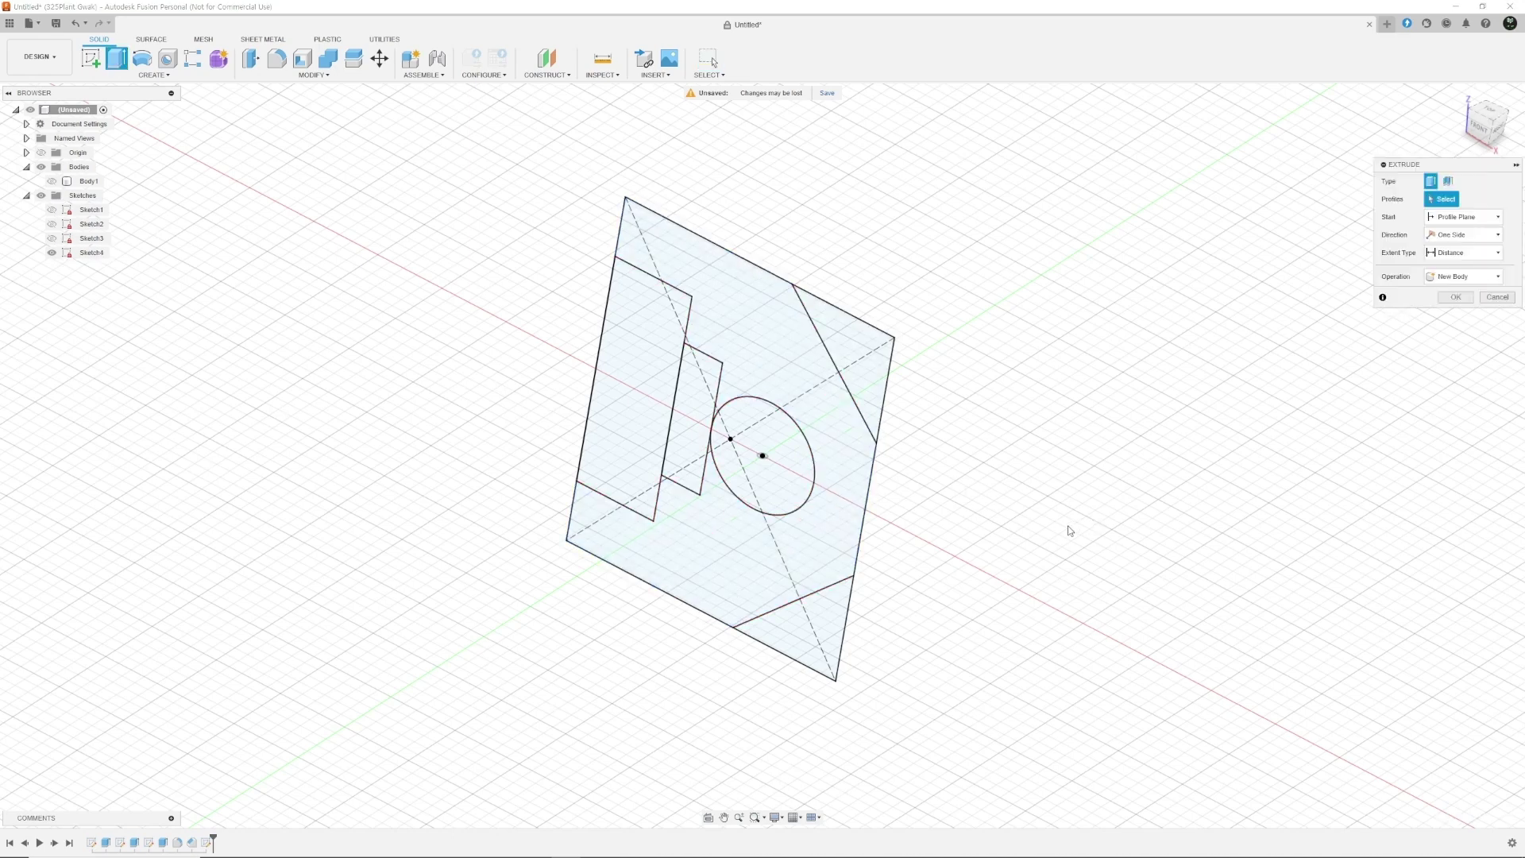
left_click(765, 434)
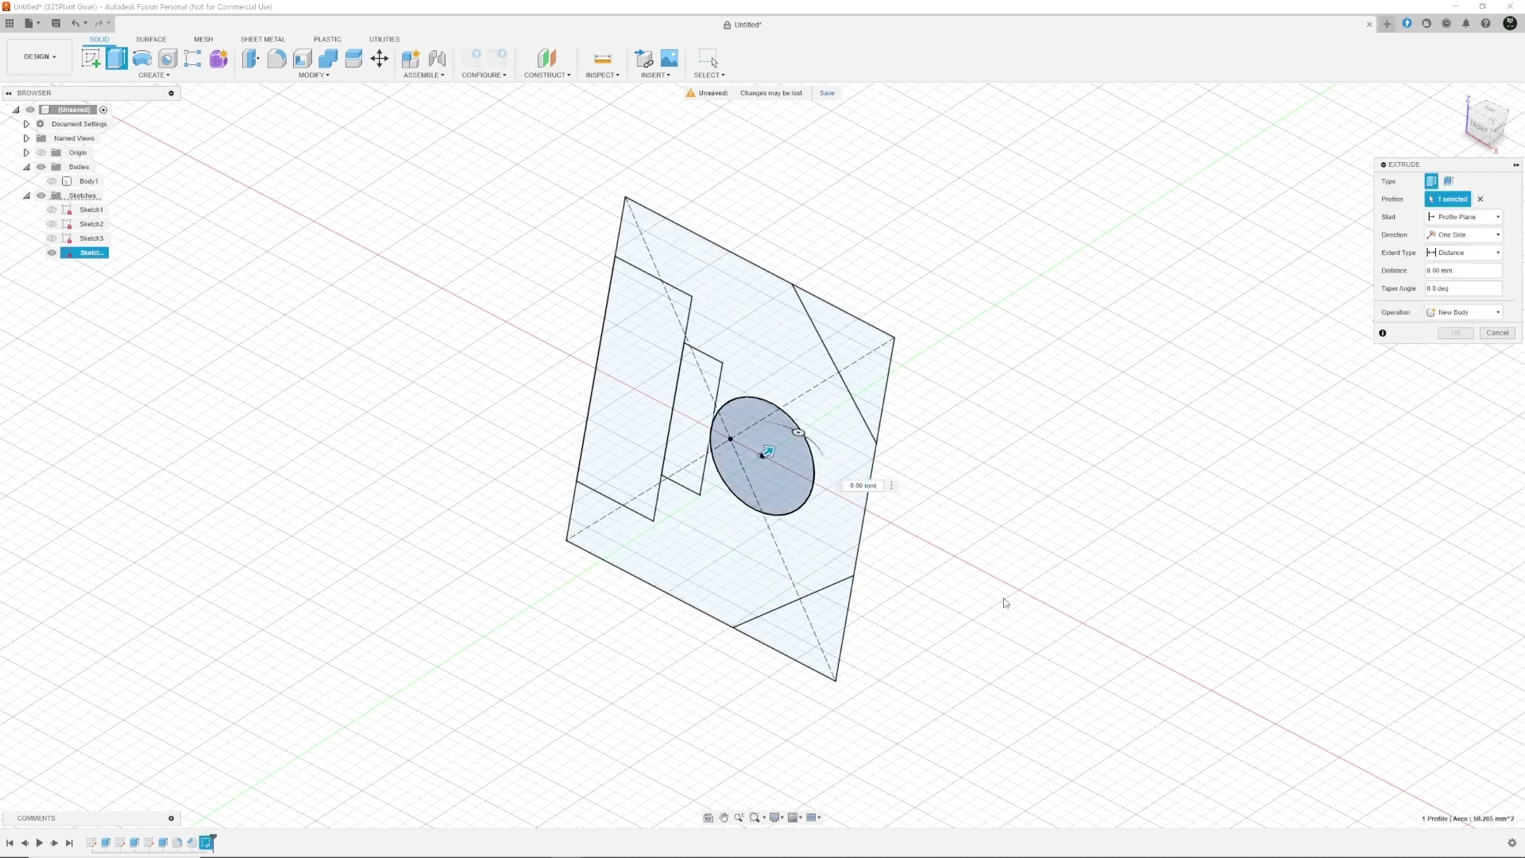
left_click(1461, 234)
left_click(1439, 280)
left_click(1454, 270)
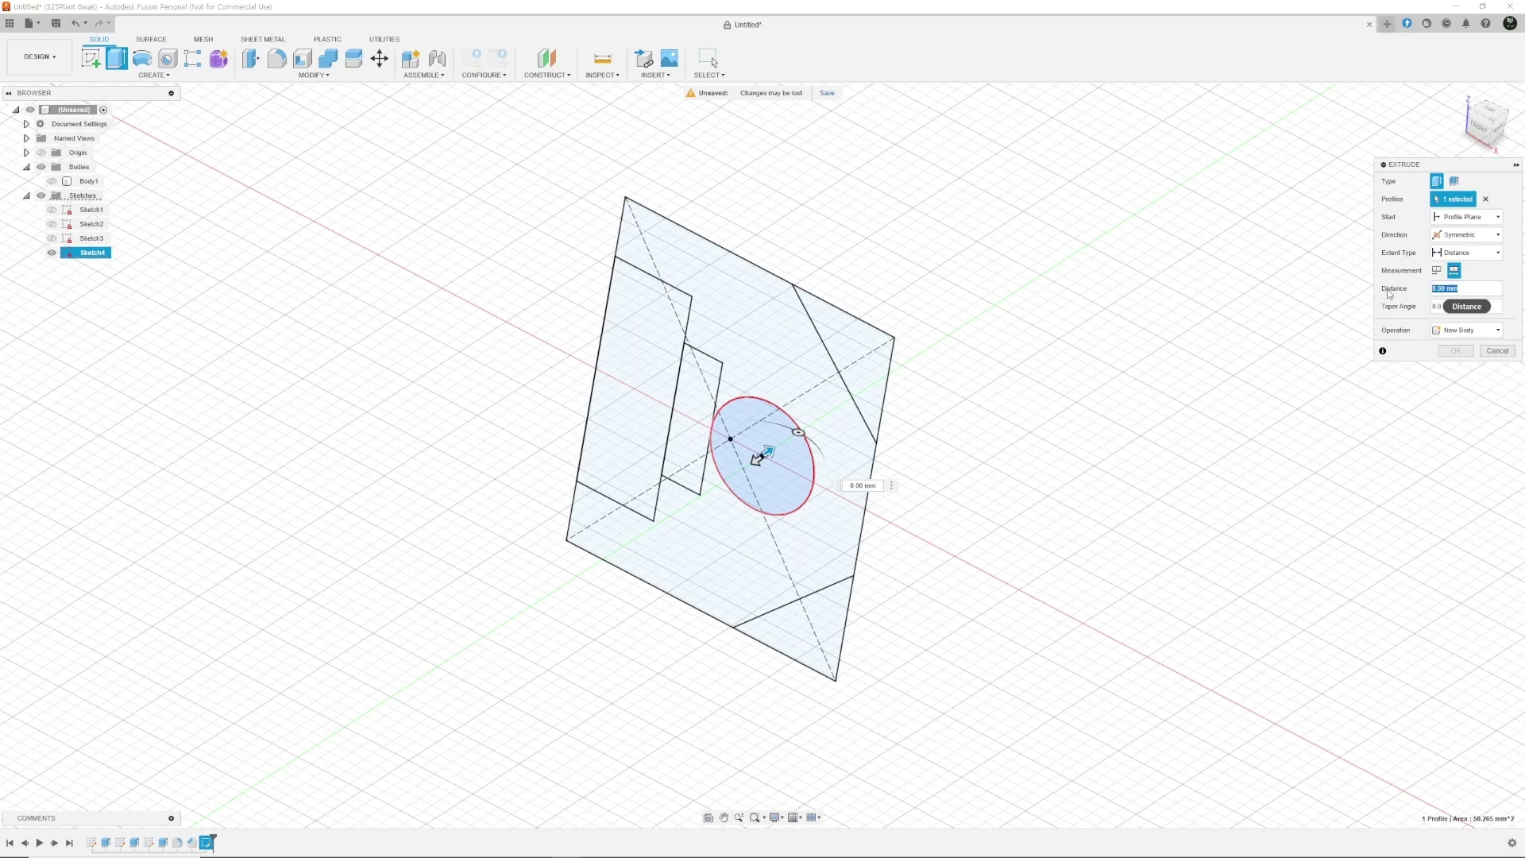
type("25")
key("Return")
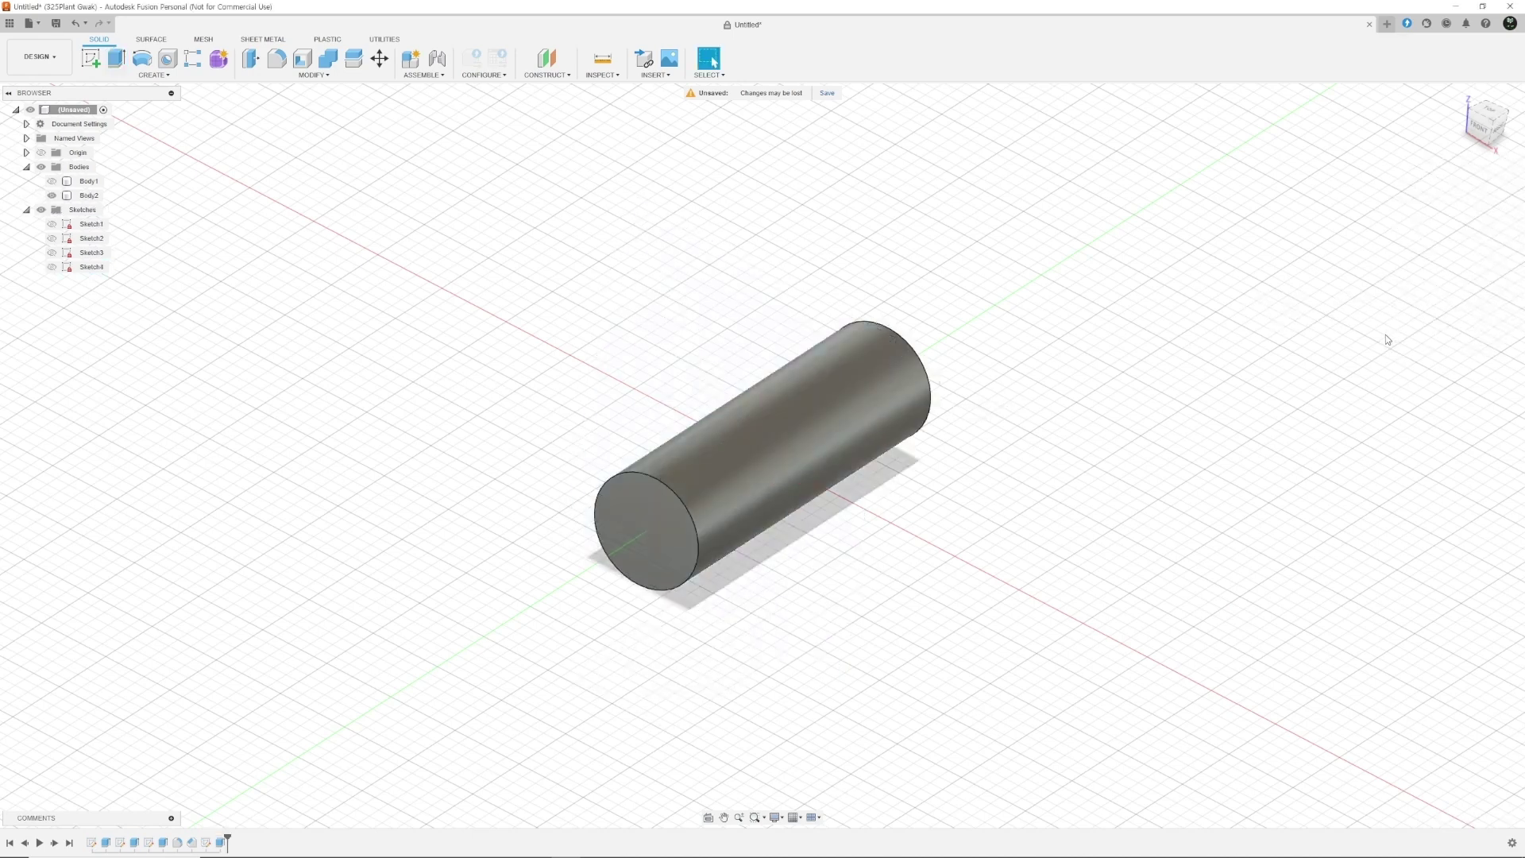
Extrude Sketch4's notched outer profile symmetrically to a whole length of 15 mm, joined to the cylinder, and hide the sketch
left_click(51, 267)
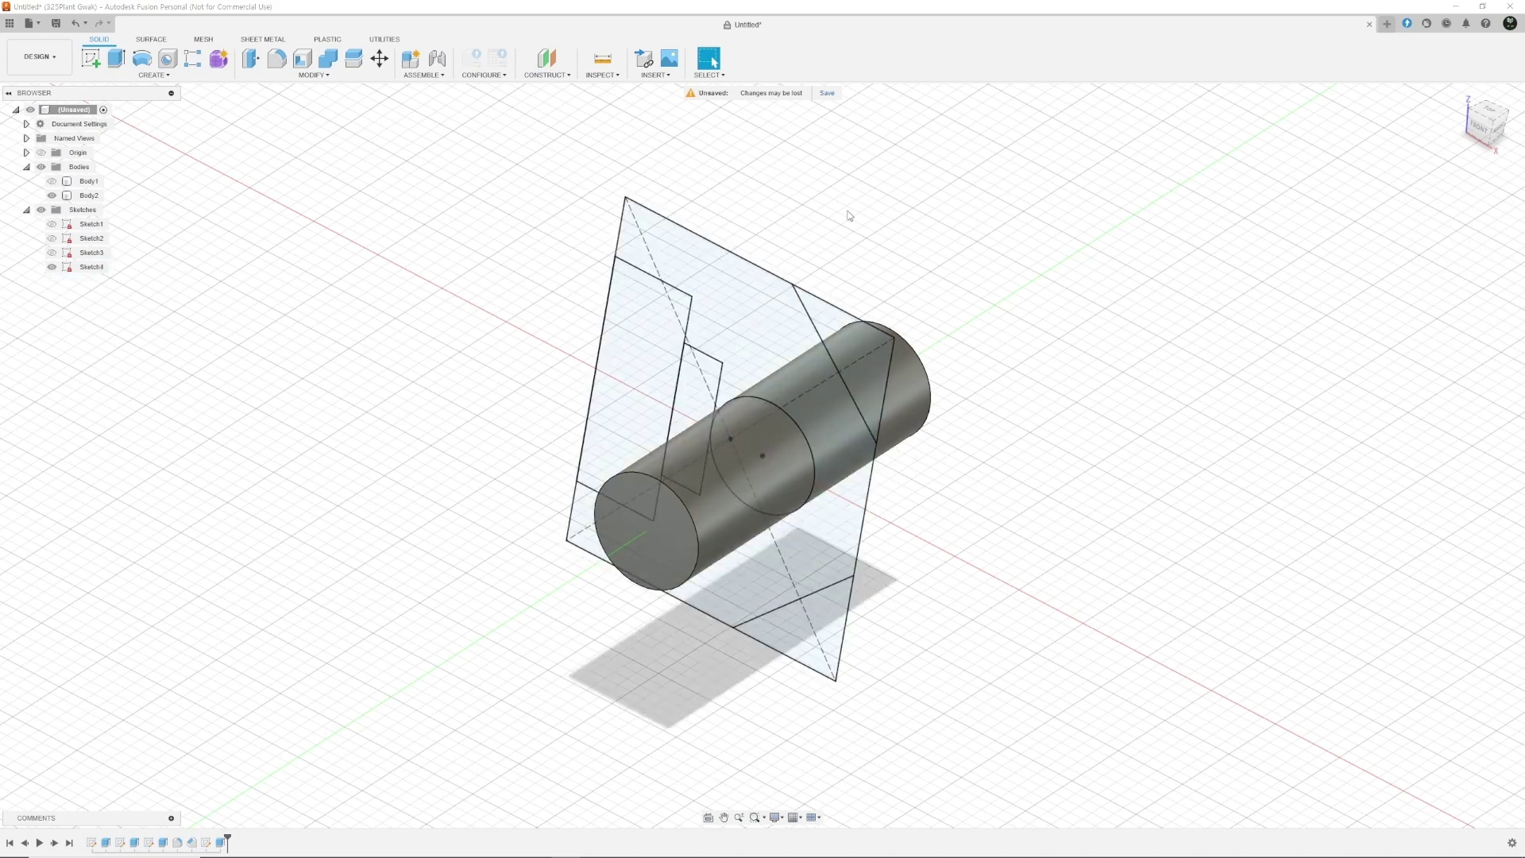
key("e")
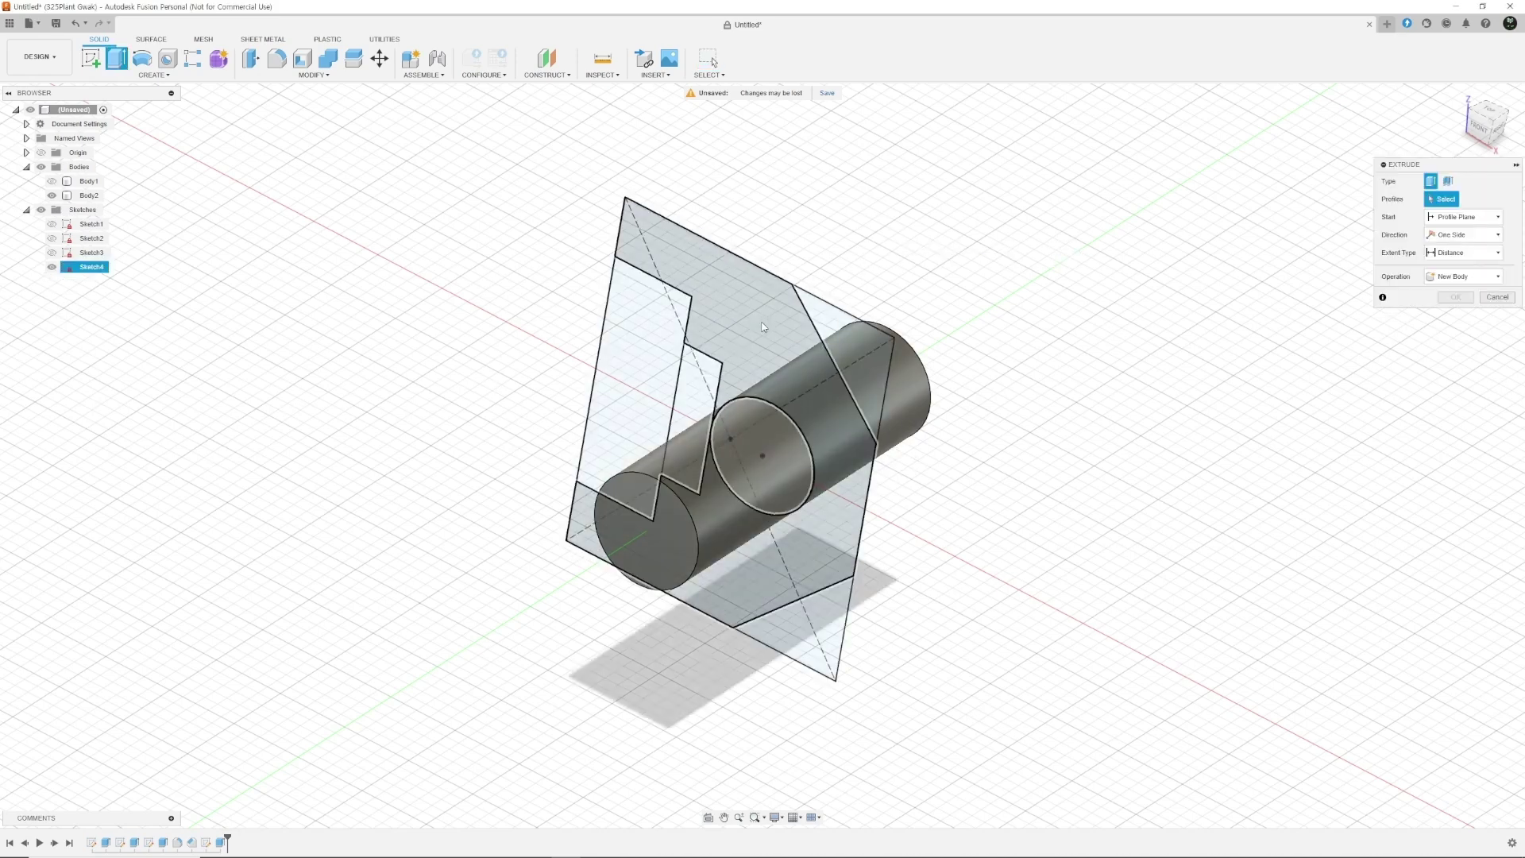
left_click(790, 319)
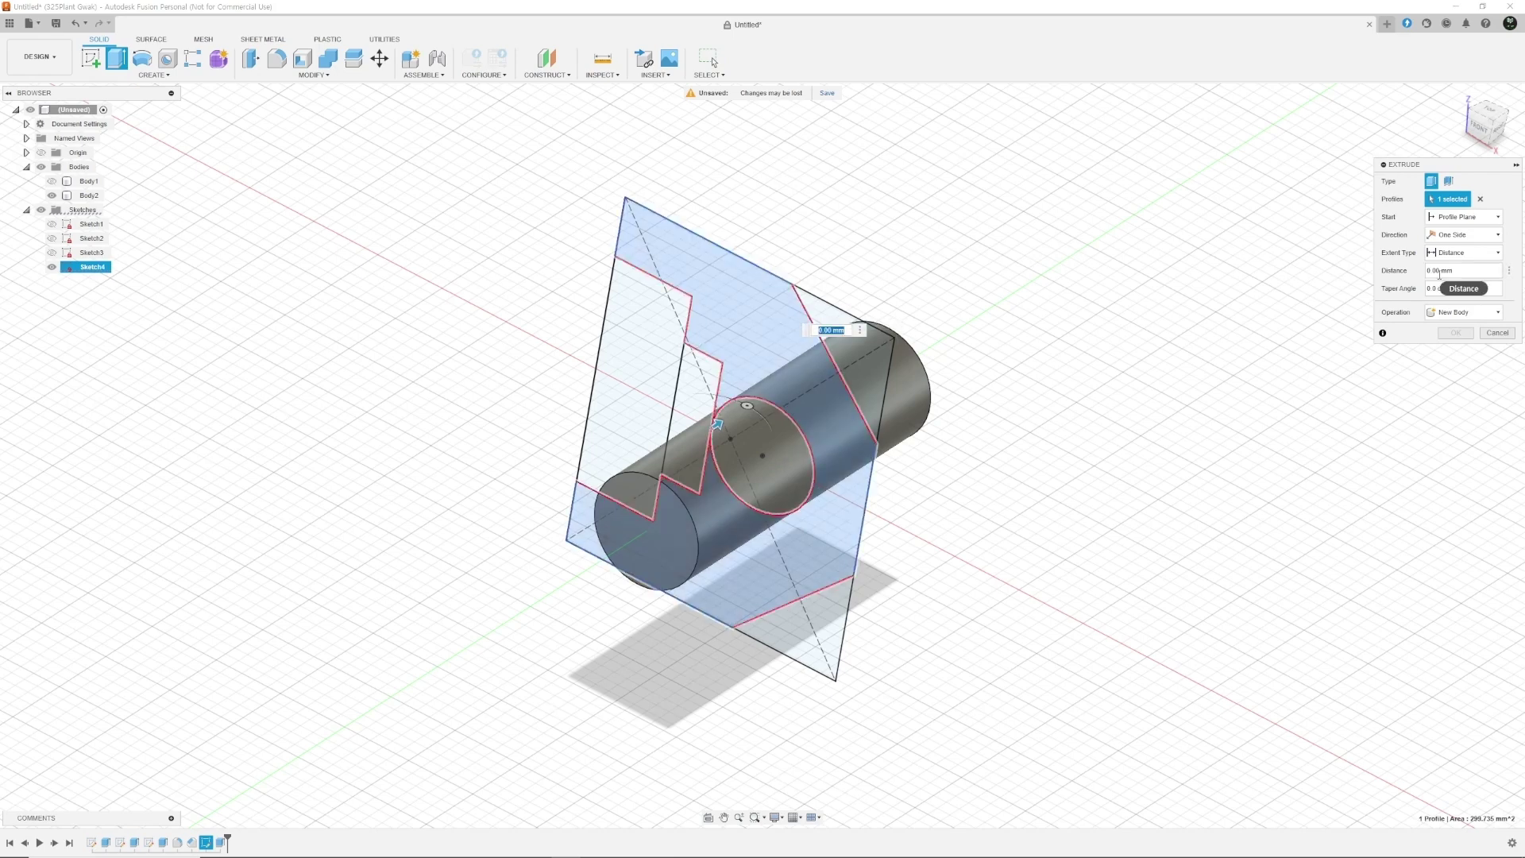
left_click(1464, 234)
left_click(1453, 277)
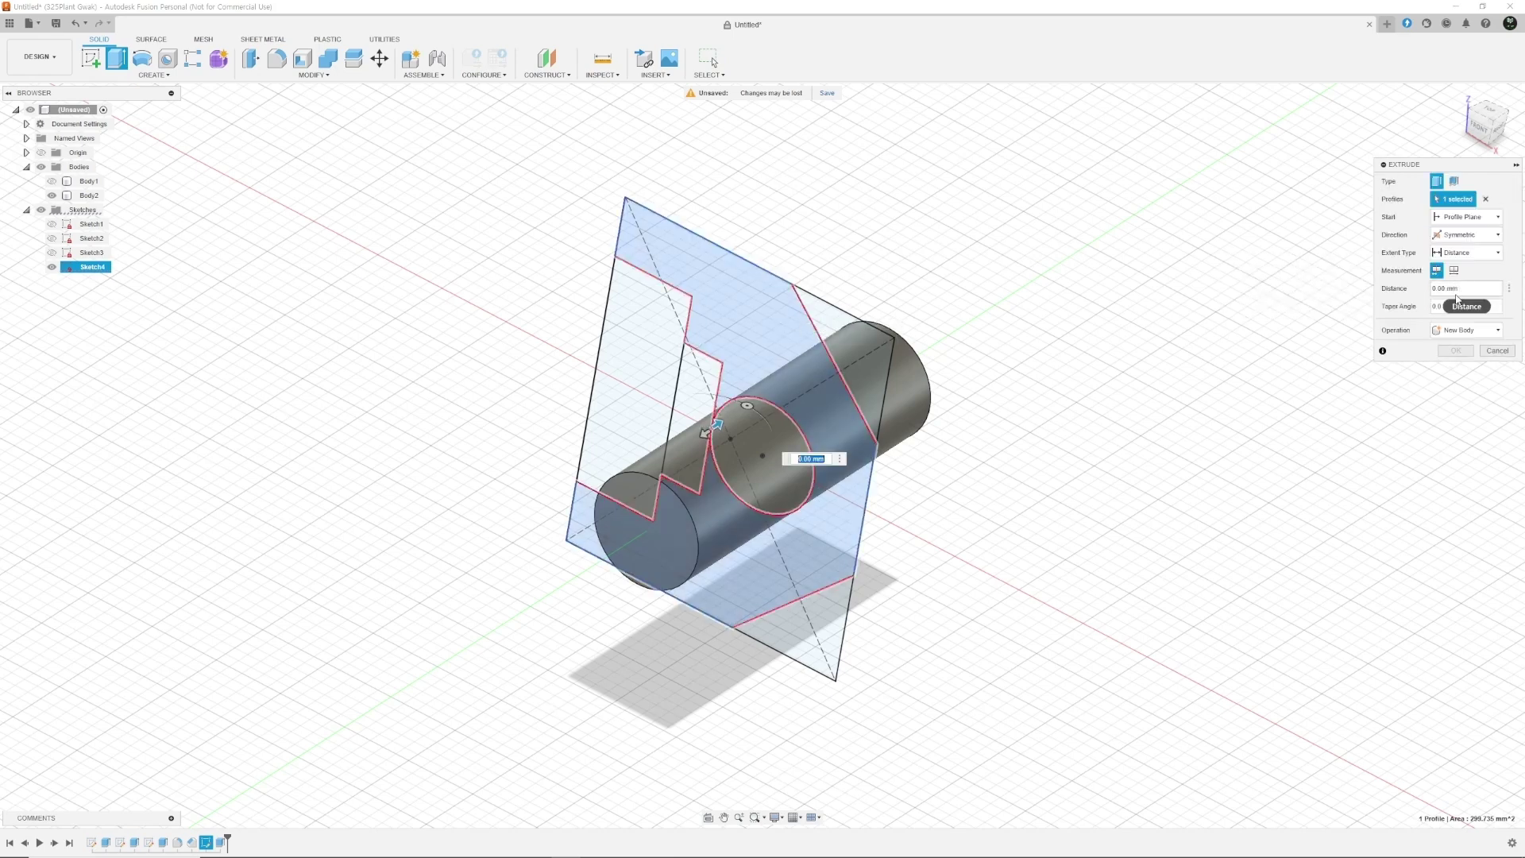
left_click(1453, 270)
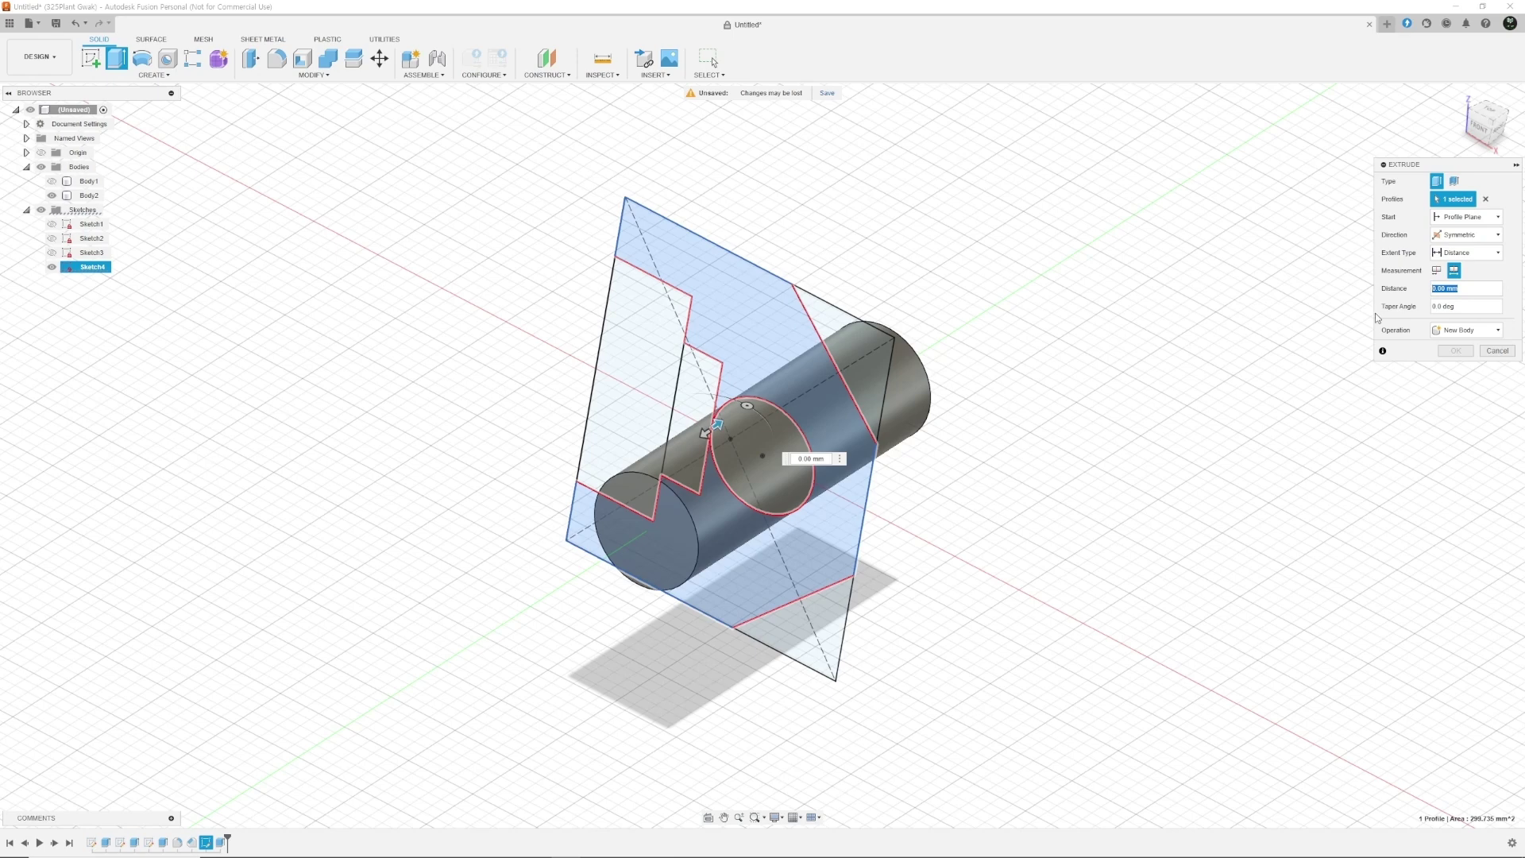
type("15")
key("Return")
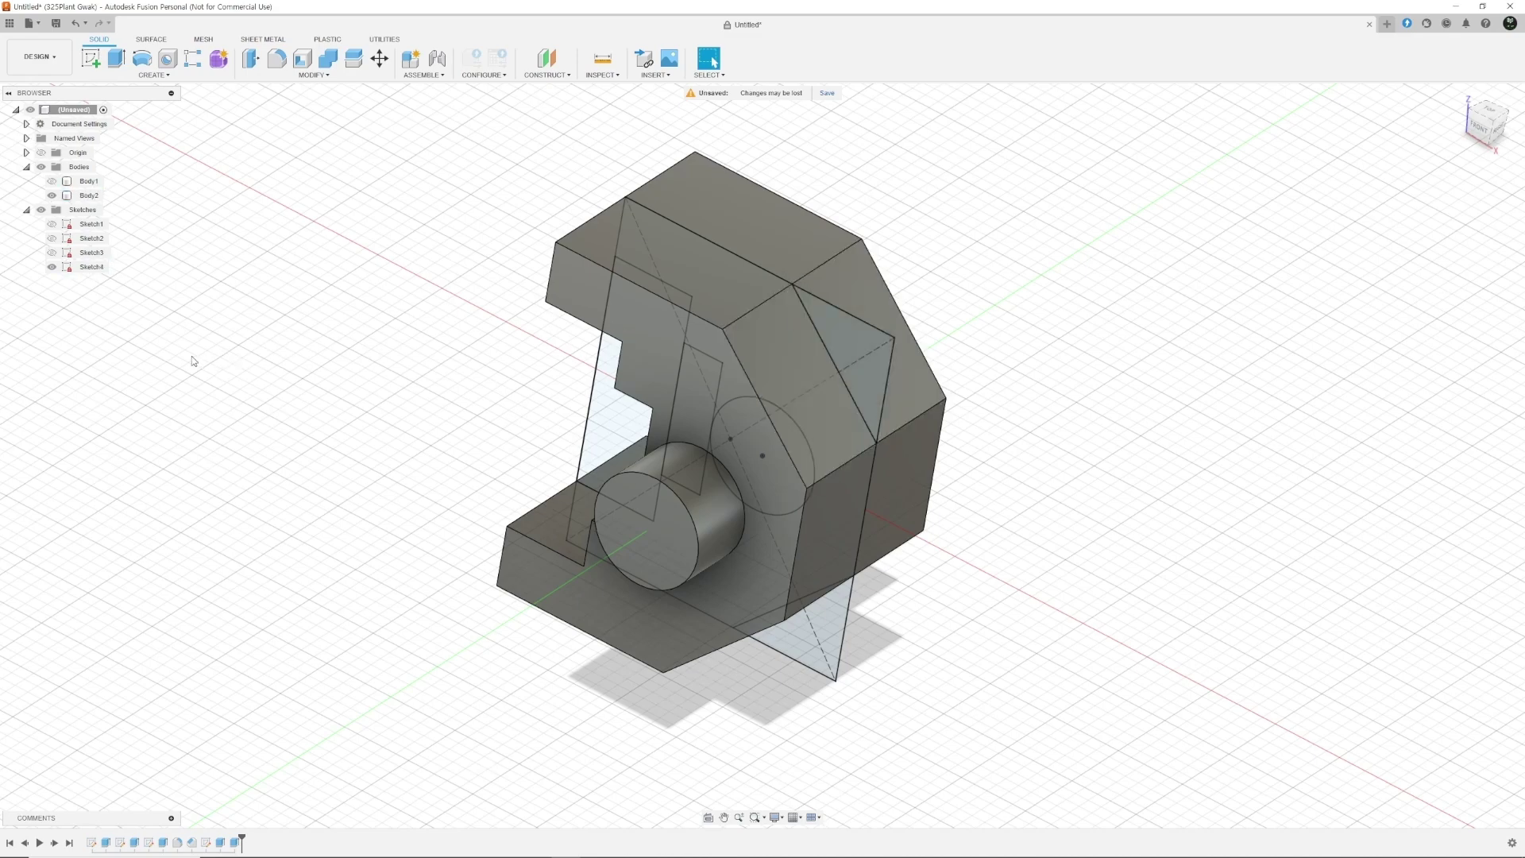
left_click(52, 267)
middle_click(402, 392)
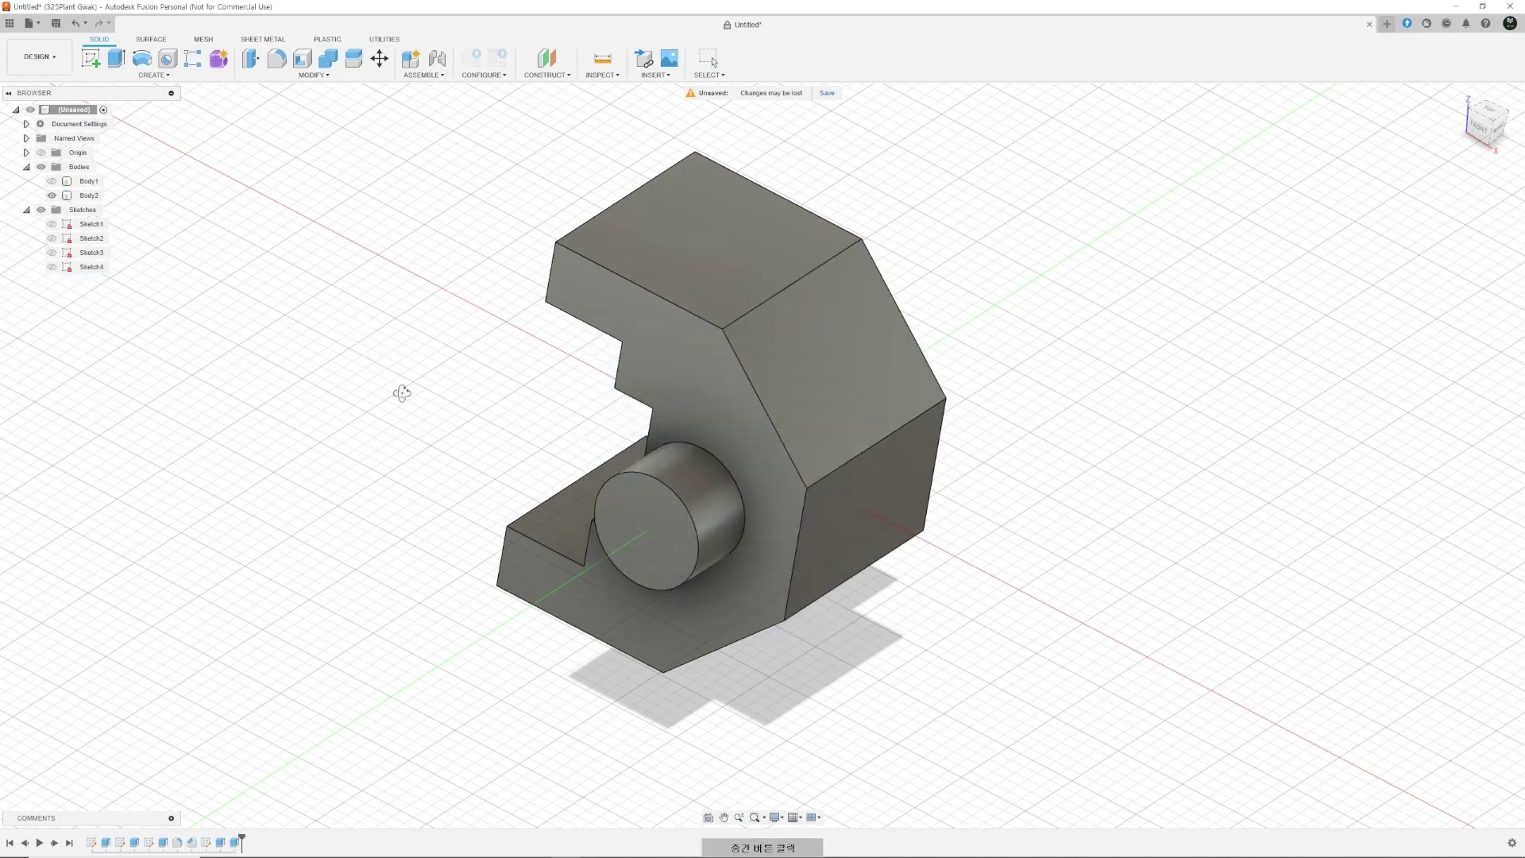
Start a constant-radius fillet on Body2 and select the flat and sloped outer edges of its upper and lower arms on the front side
middle_click_drag(402, 392, 711, 313, "shift")
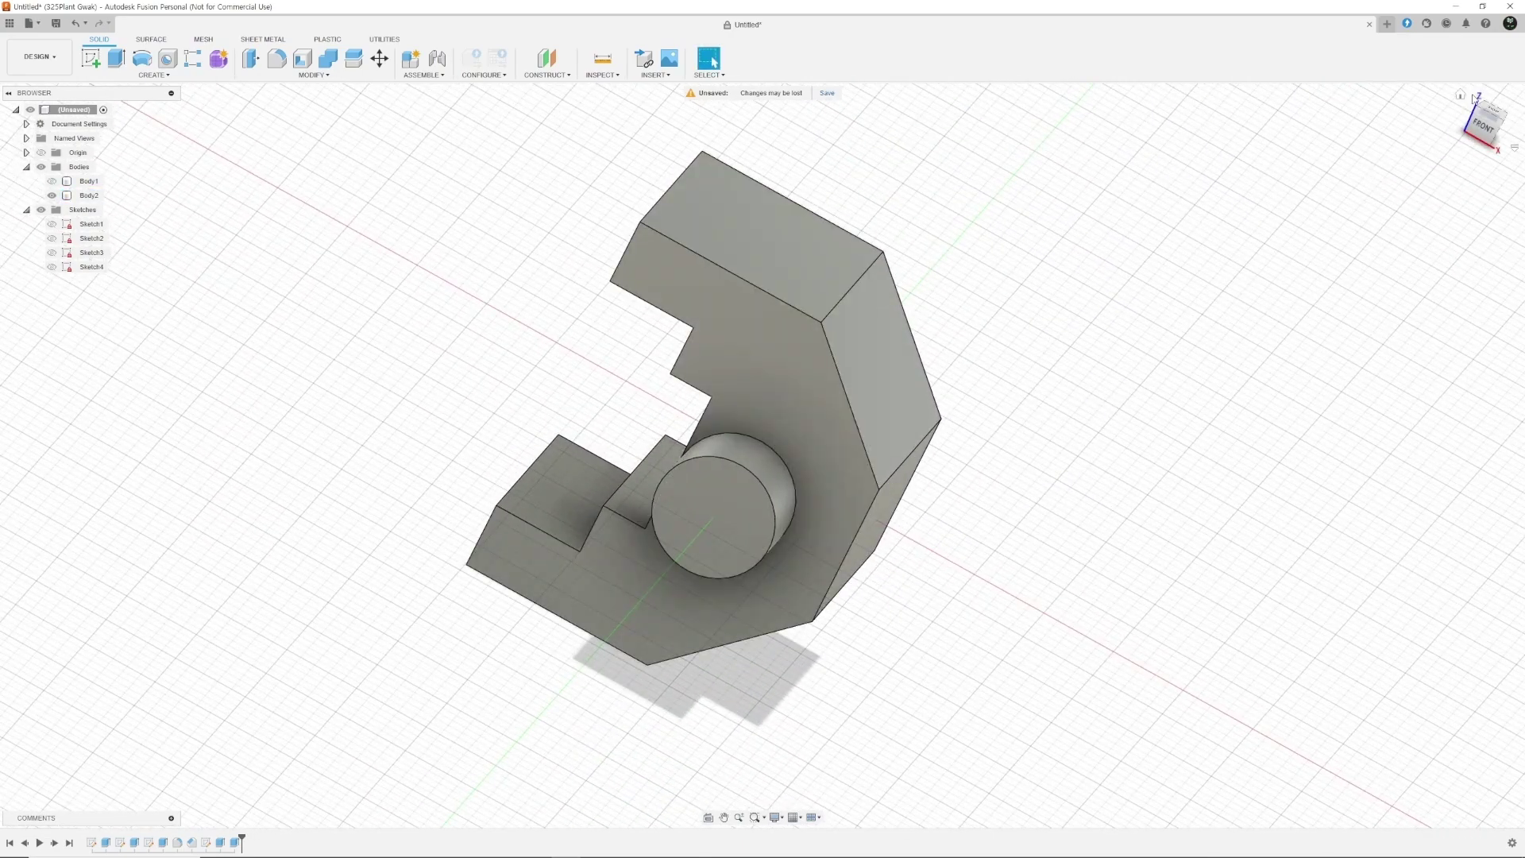
left_click(1460, 95)
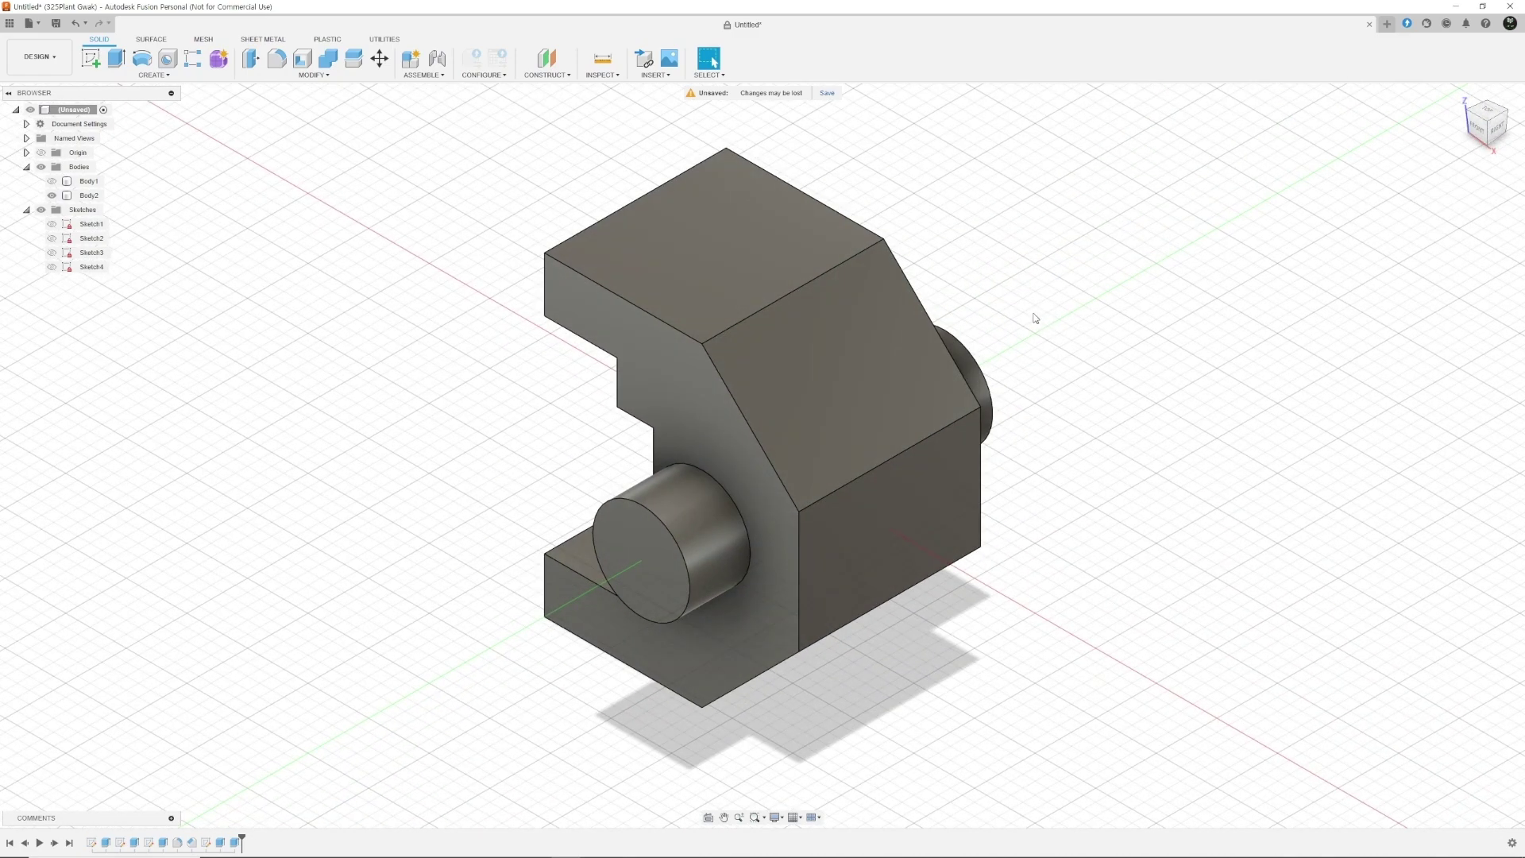
middle_click_drag(524, 455, 583, 567, "shift")
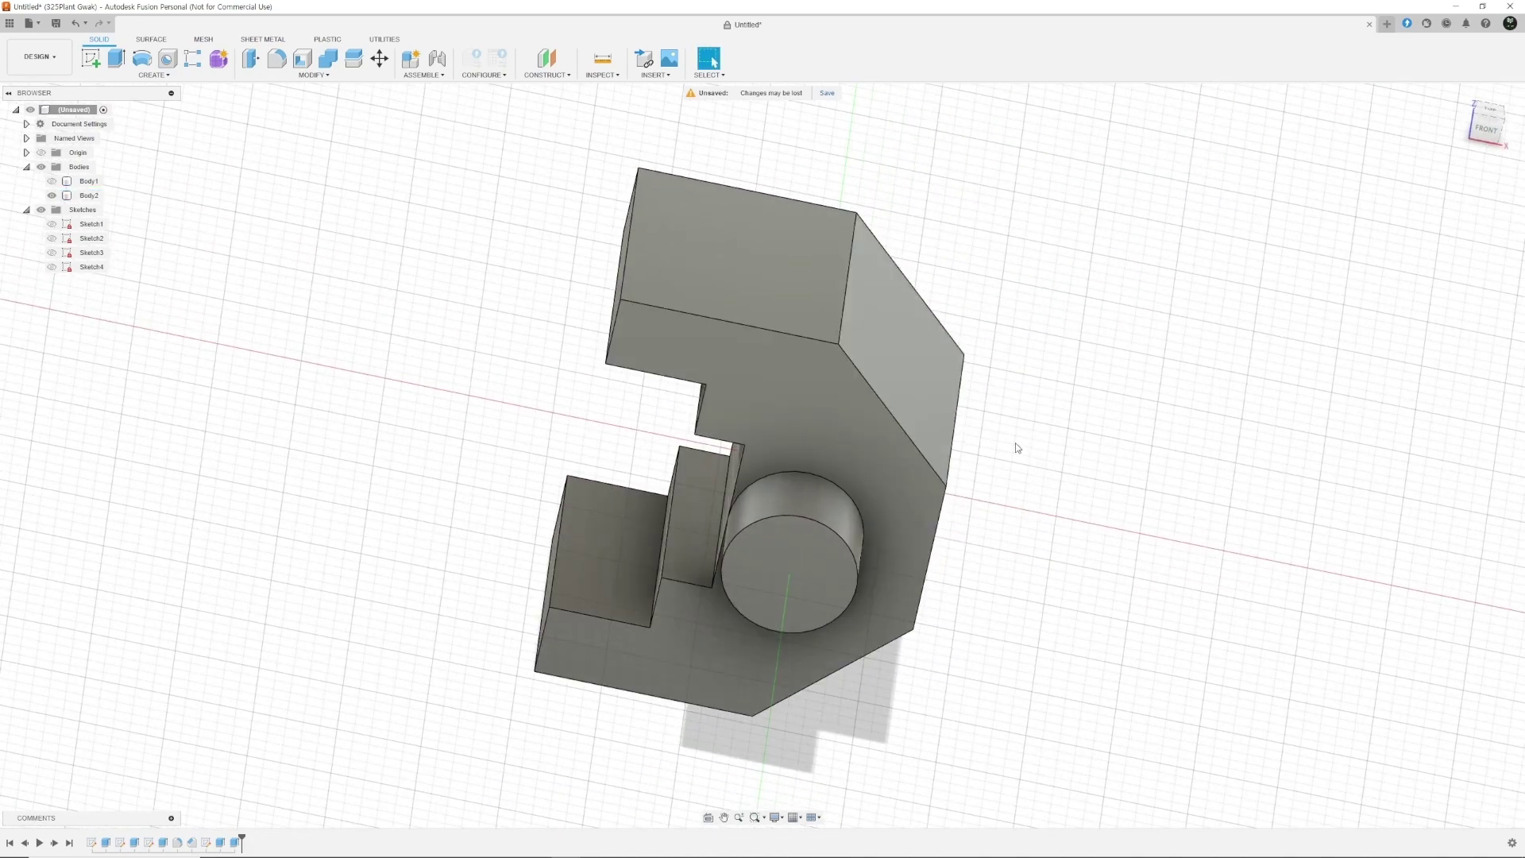
key("f")
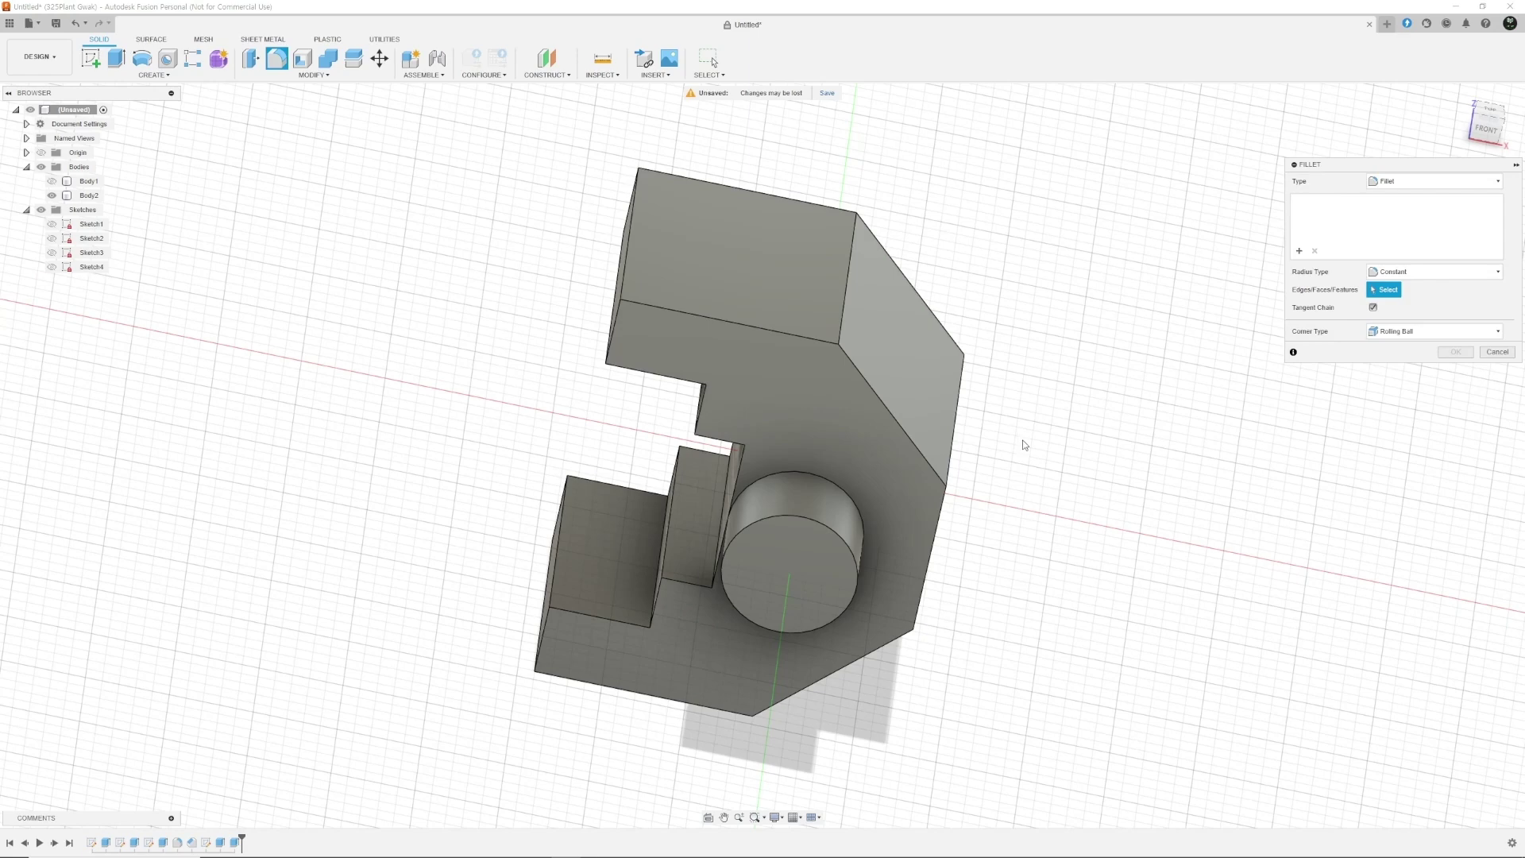
left_click(898, 421)
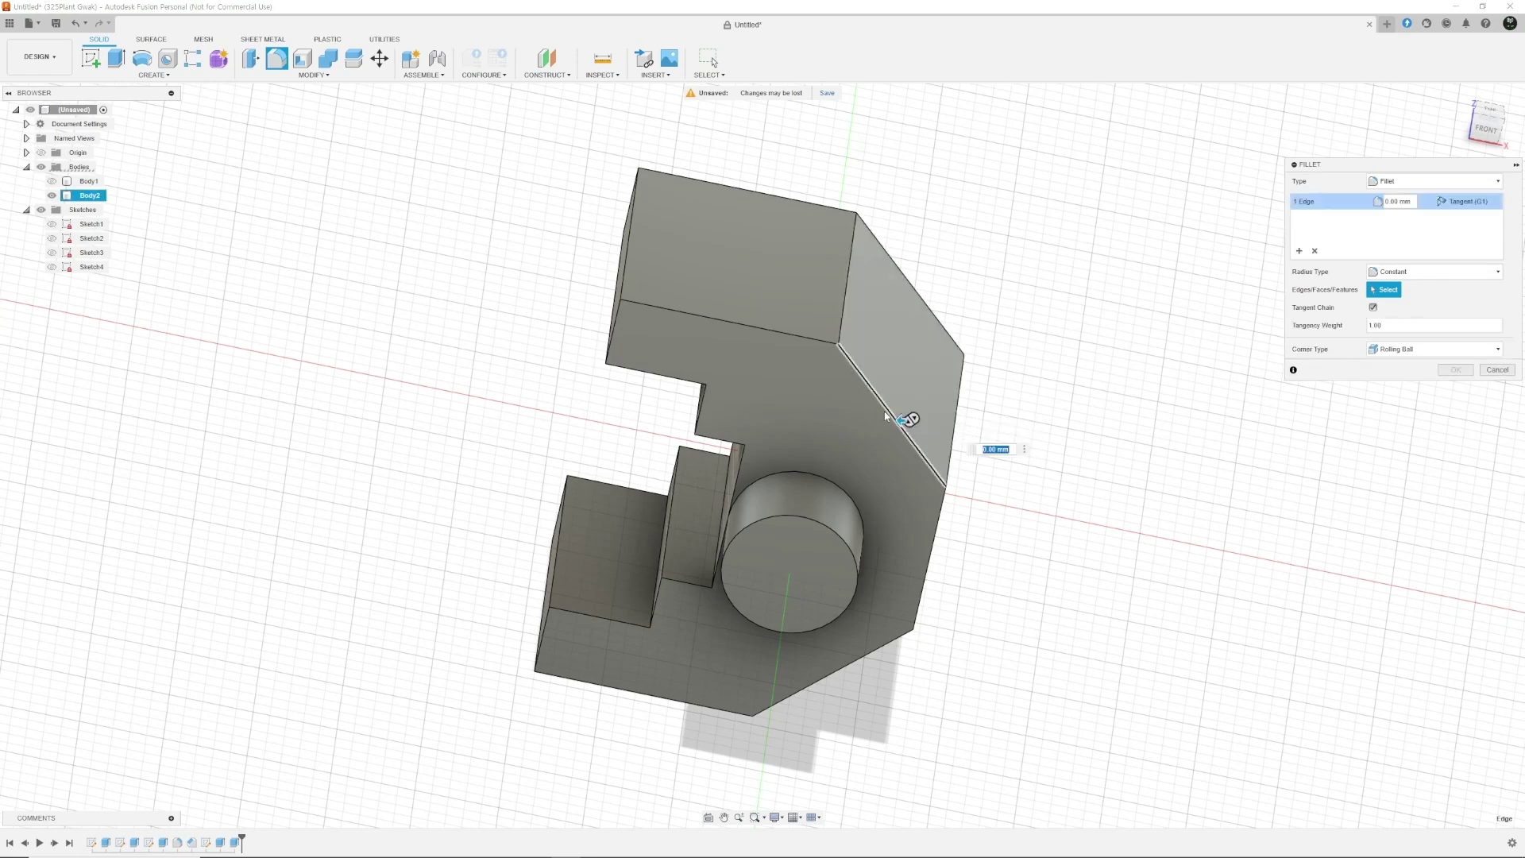
left_click(768, 329)
left_click(849, 669)
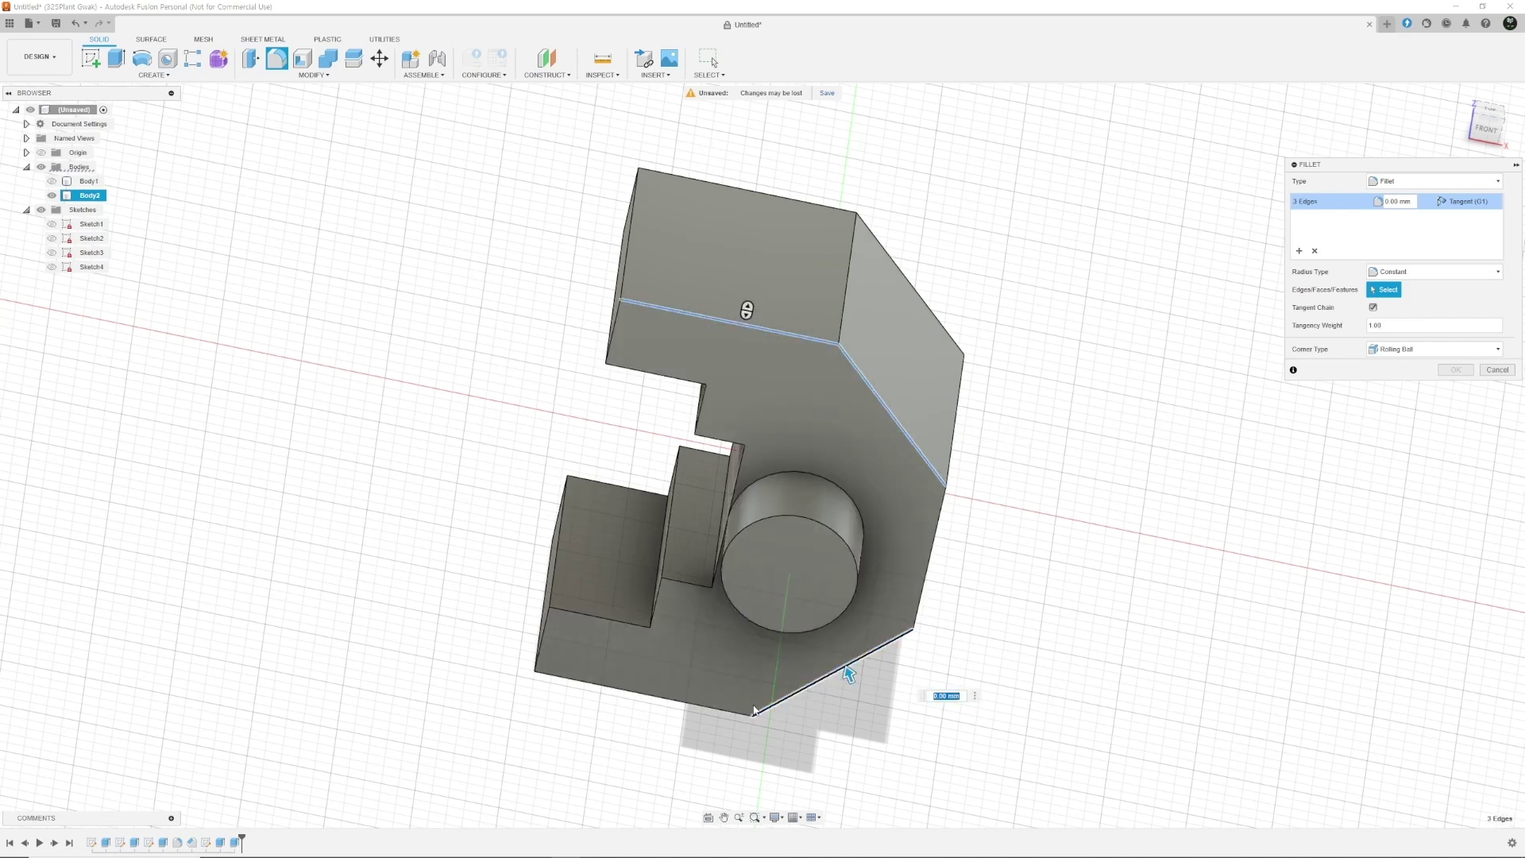
left_click(691, 705)
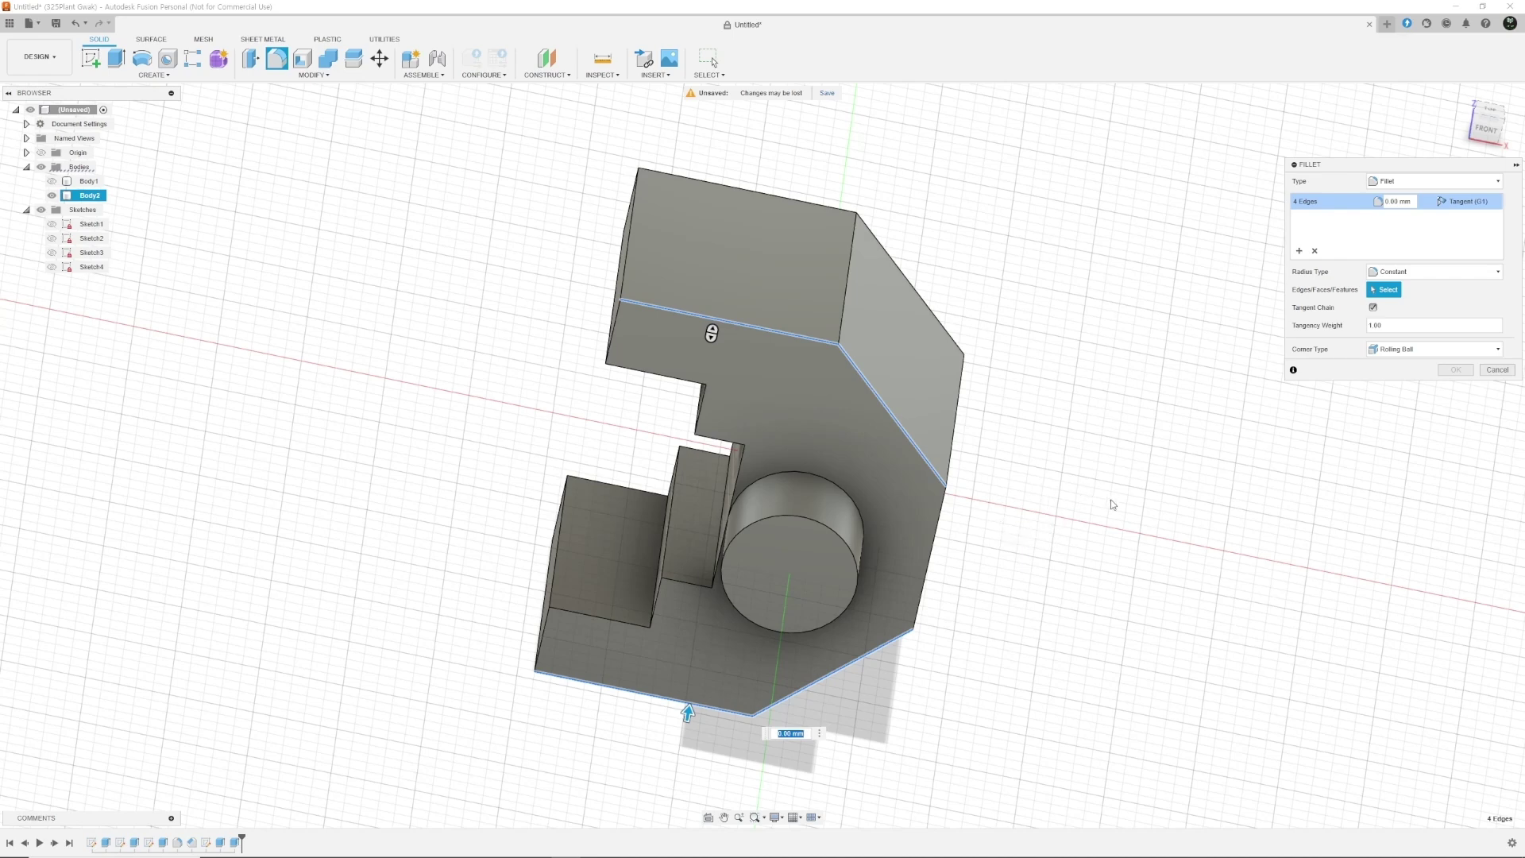
Add the matching flat and sloped outer edges on Body2's back side to the fillet selection
middle_click_drag(711, 334, 527, 385, "shift")
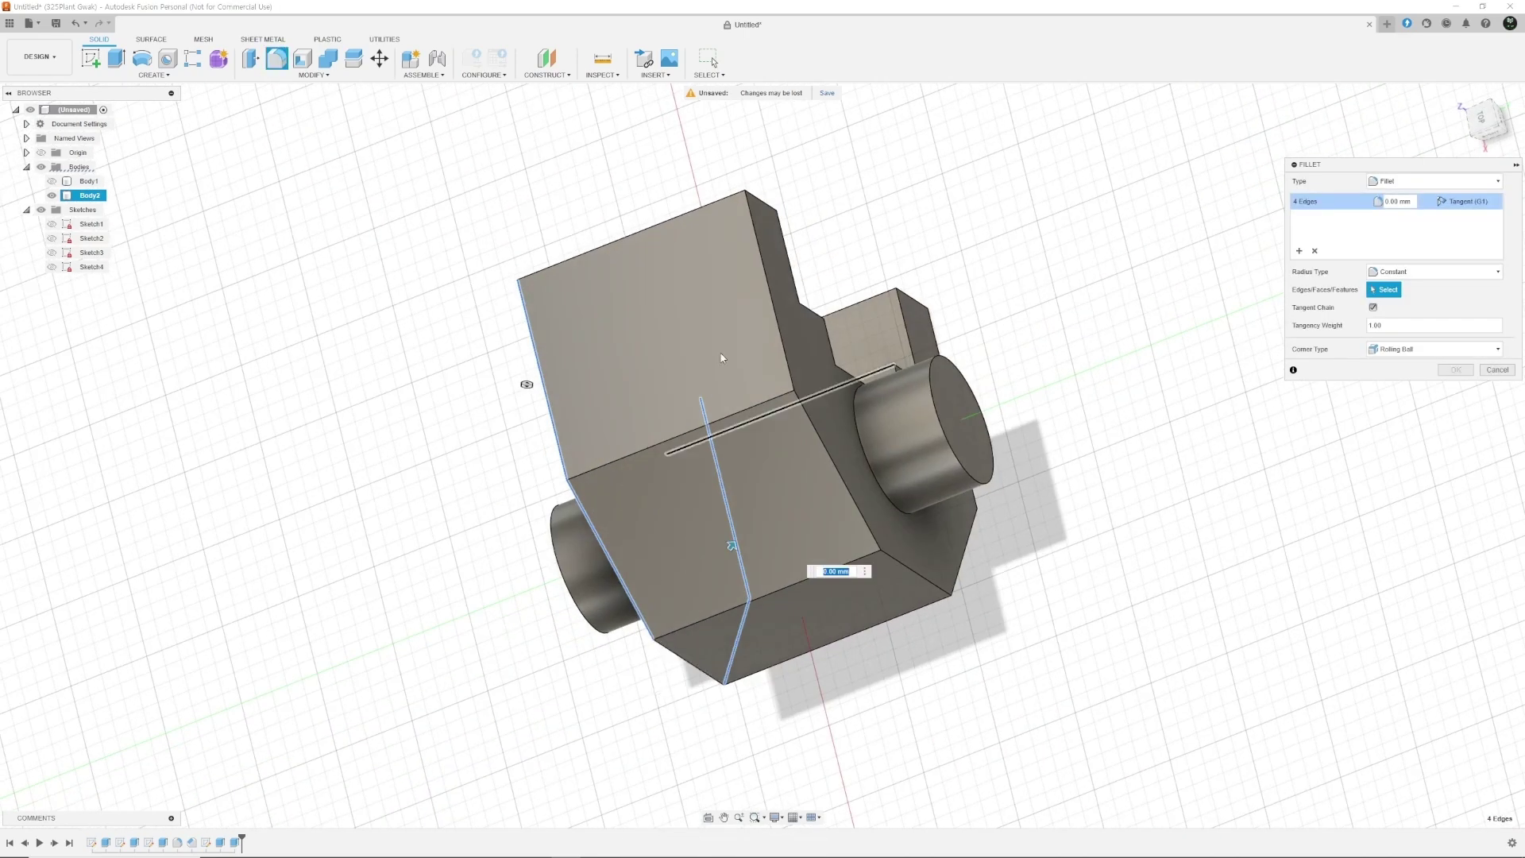
left_click(777, 320)
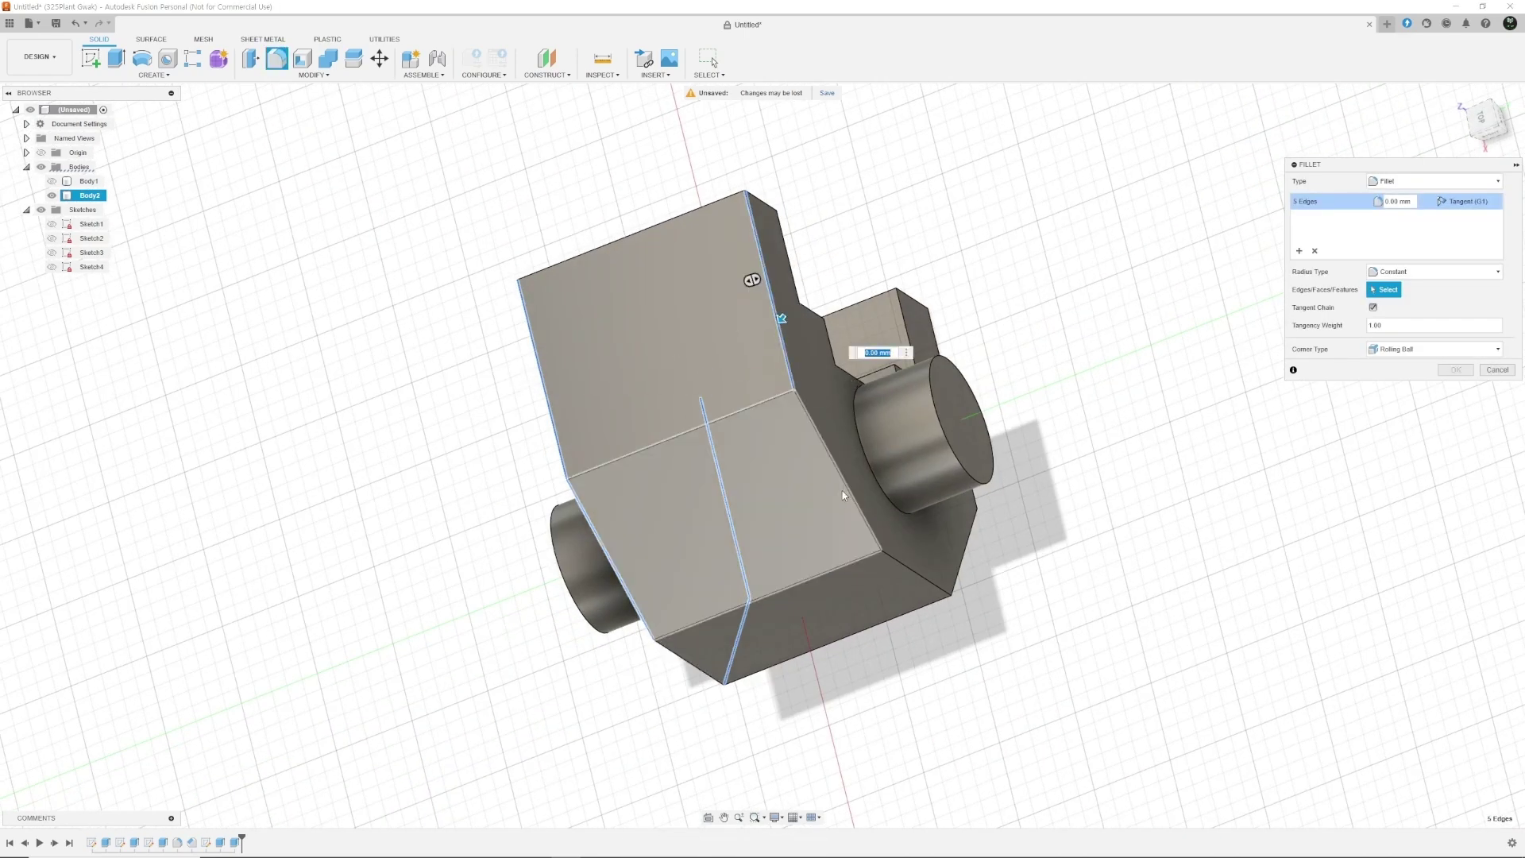
left_click(834, 464)
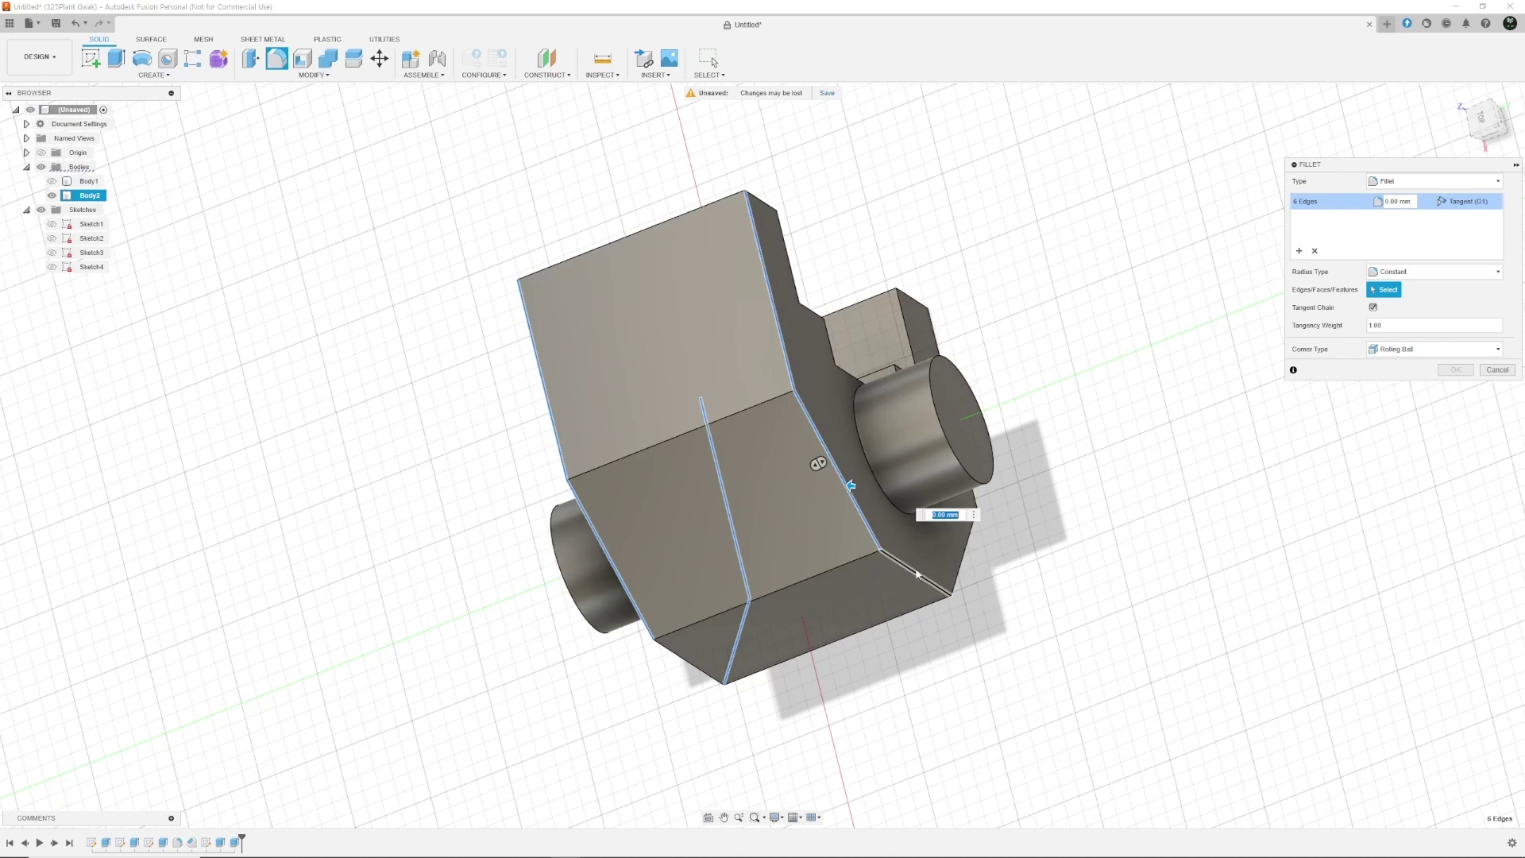
left_click(967, 566)
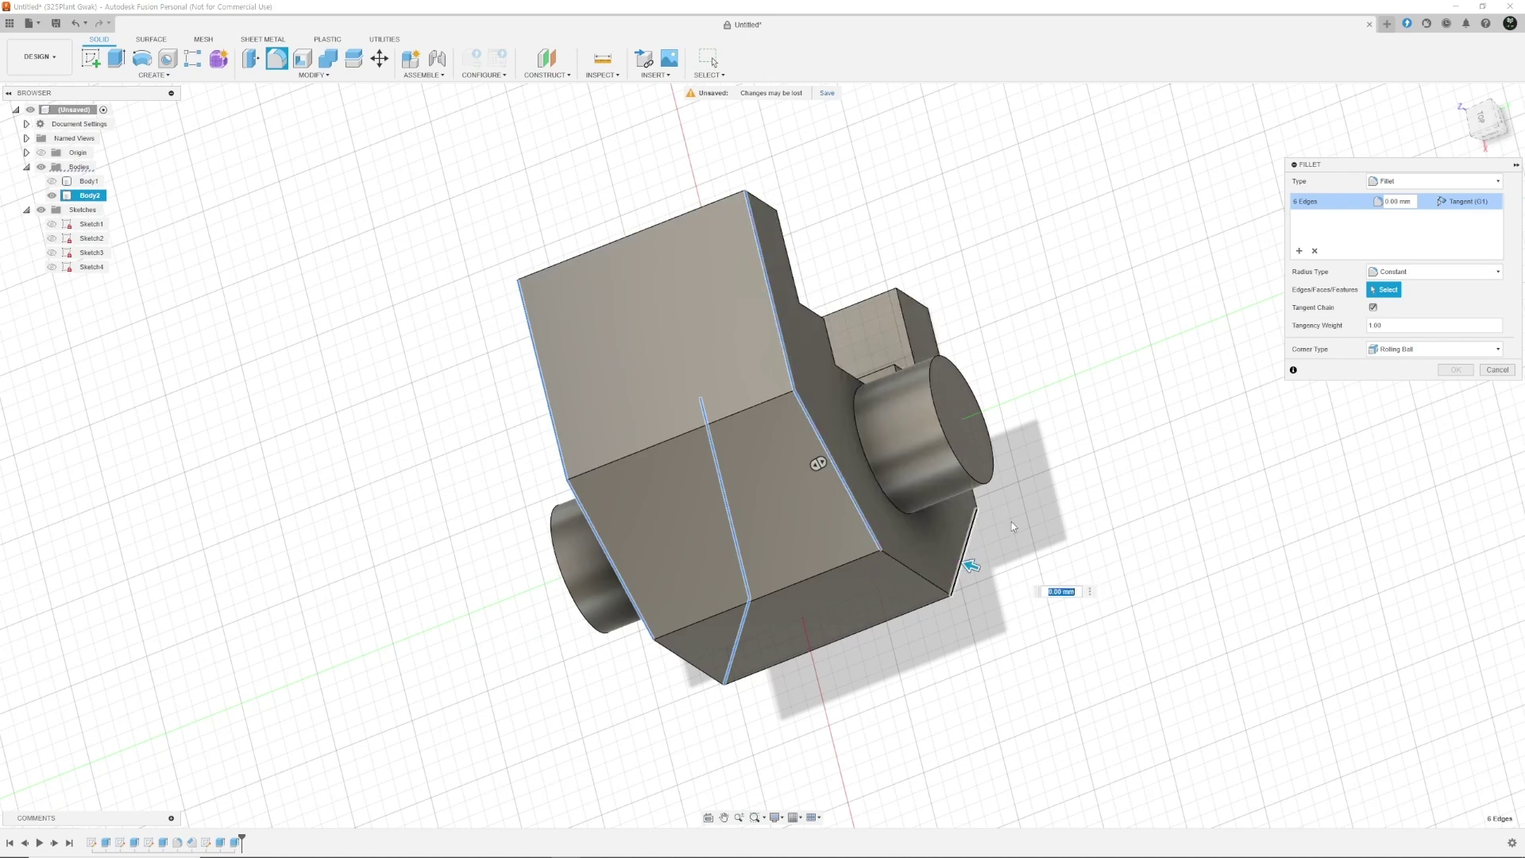
middle_click_drag(967, 566, 1002, 517, "shift")
left_click(1002, 517)
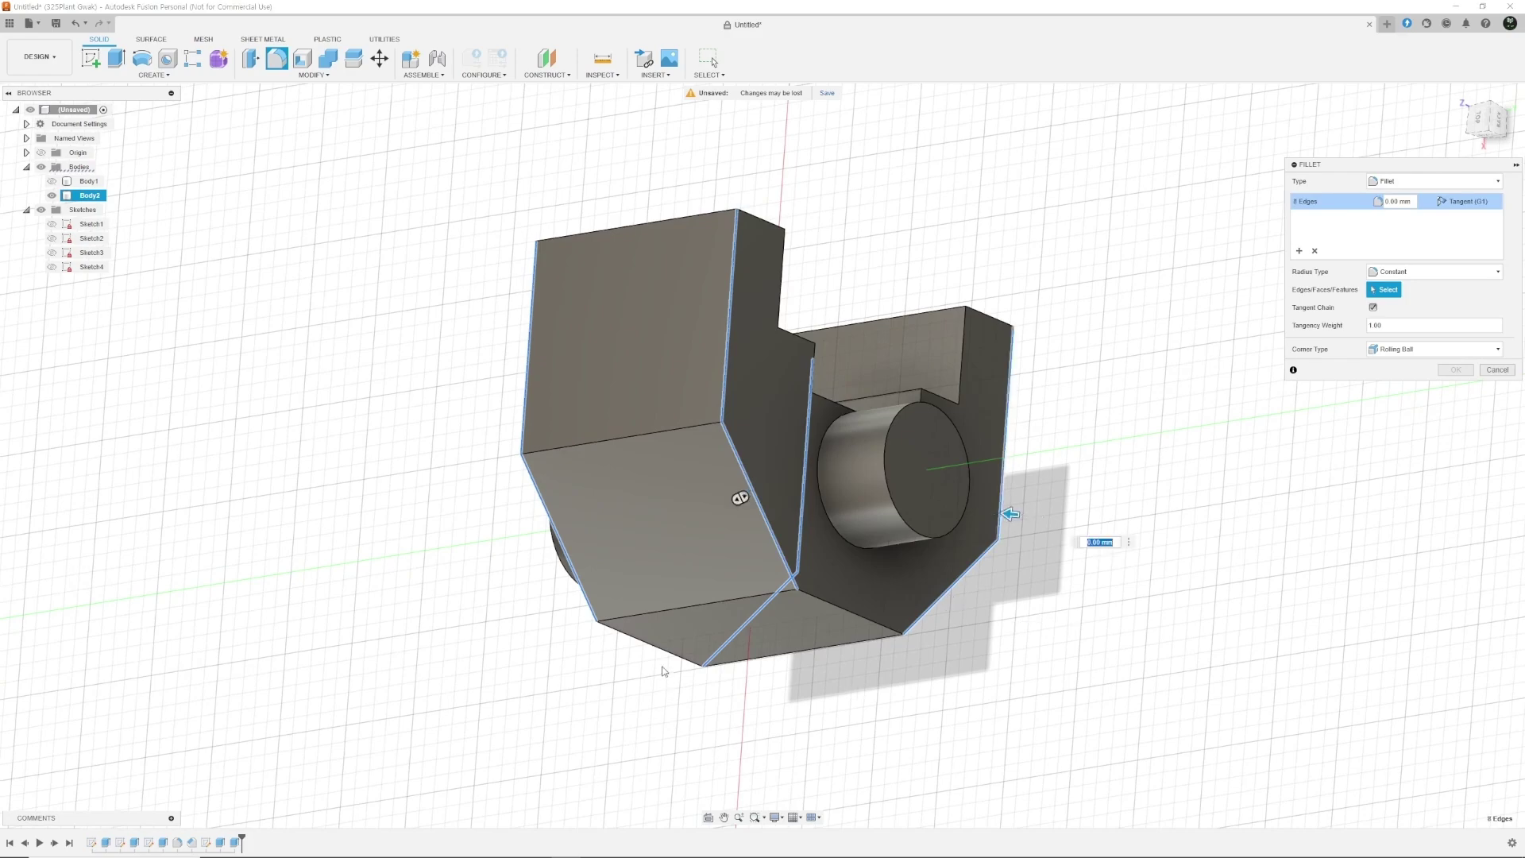
Add the edges bordering the end faces of Body2's upper and lower arms to the fillet selection
middle_click_drag(663, 672, 944, 665, "shift")
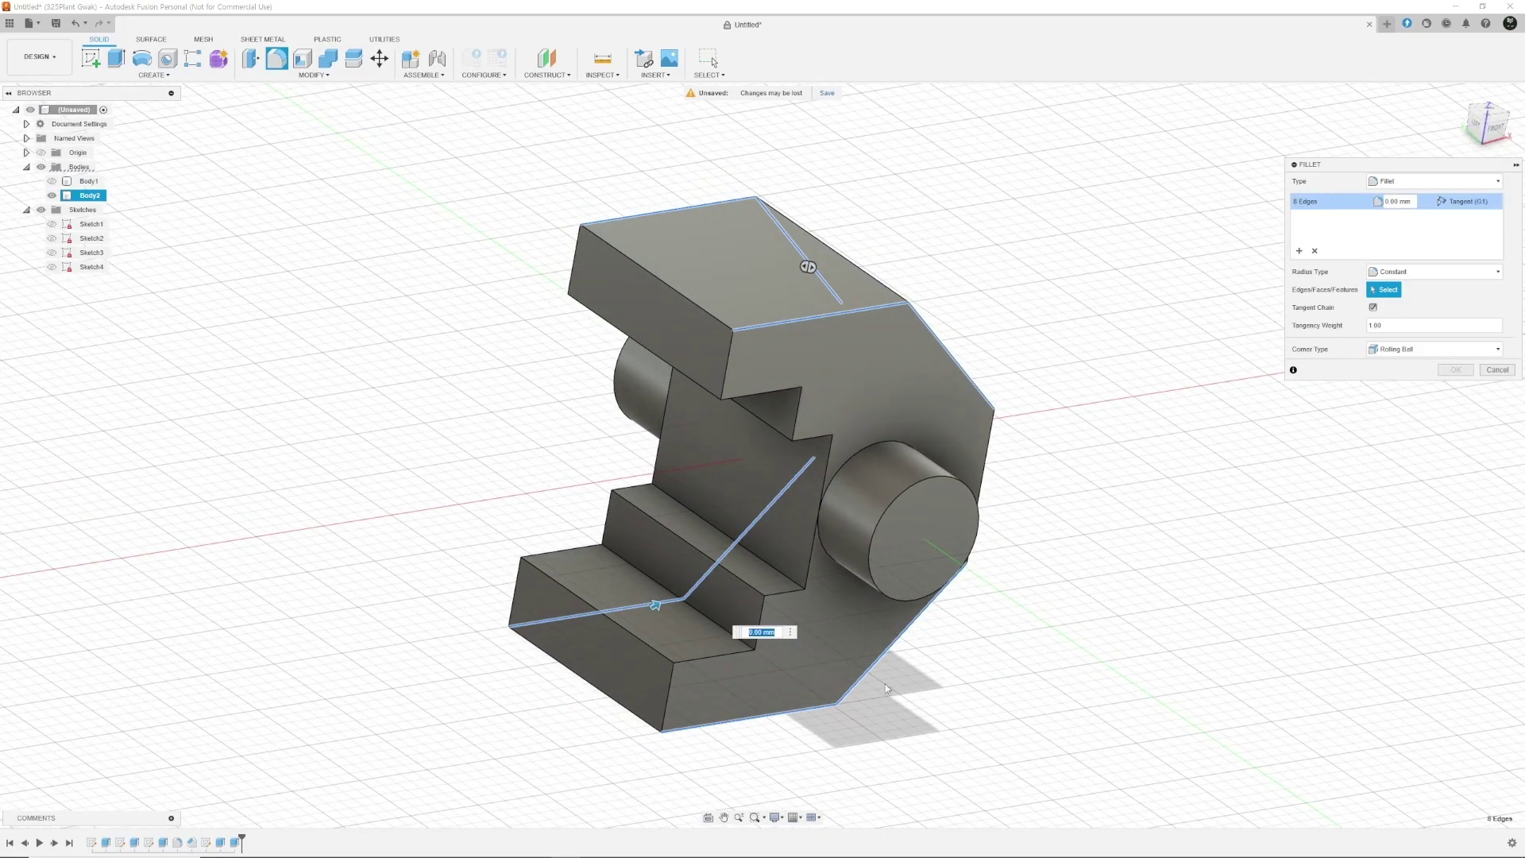
middle_click_drag(584, 581, 707, 397, "shift")
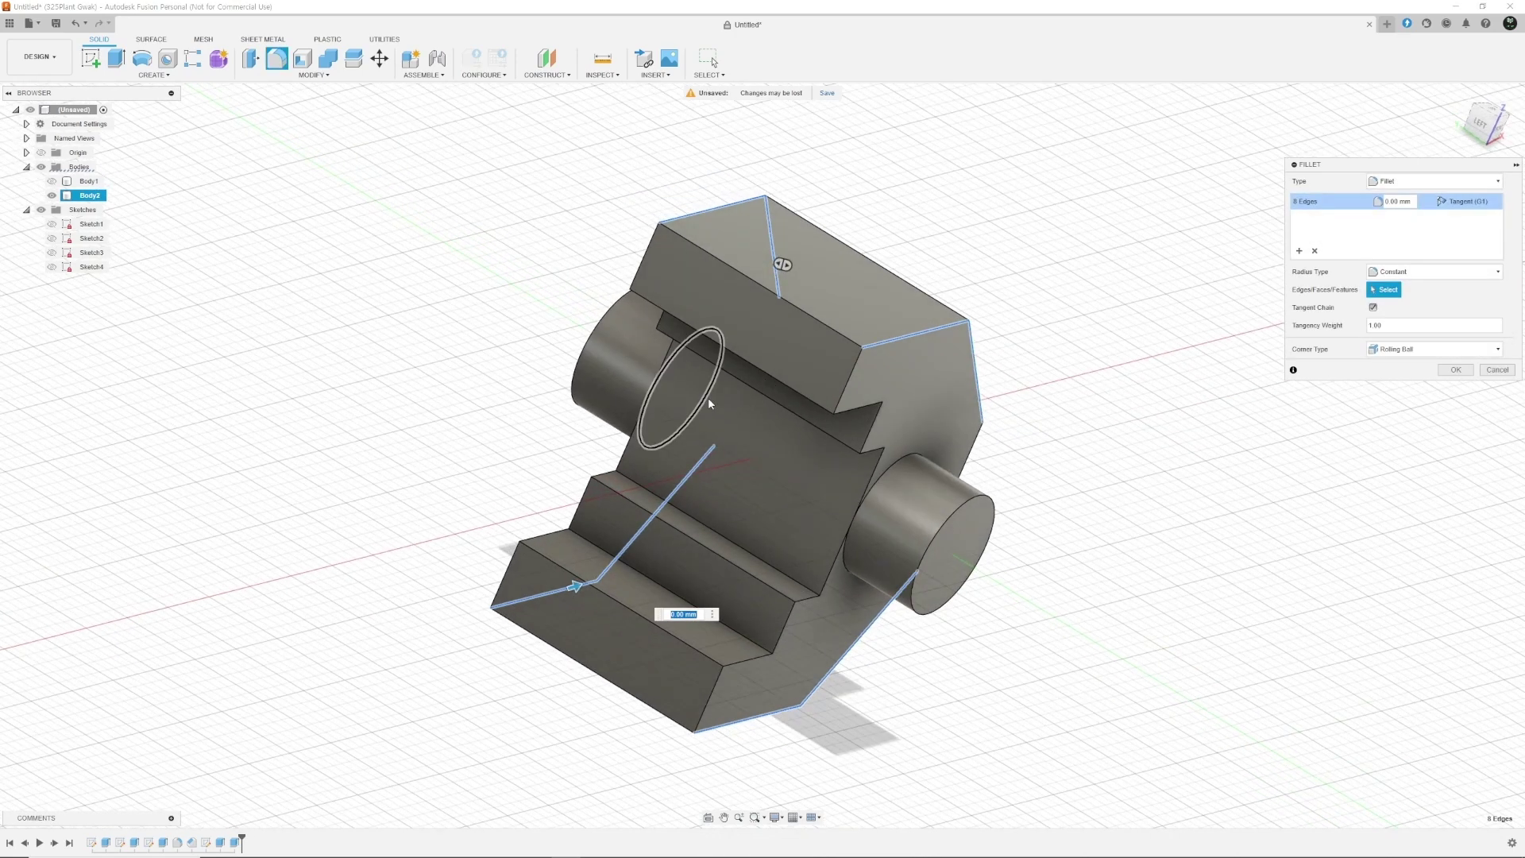
left_click(727, 267)
left_click(645, 256)
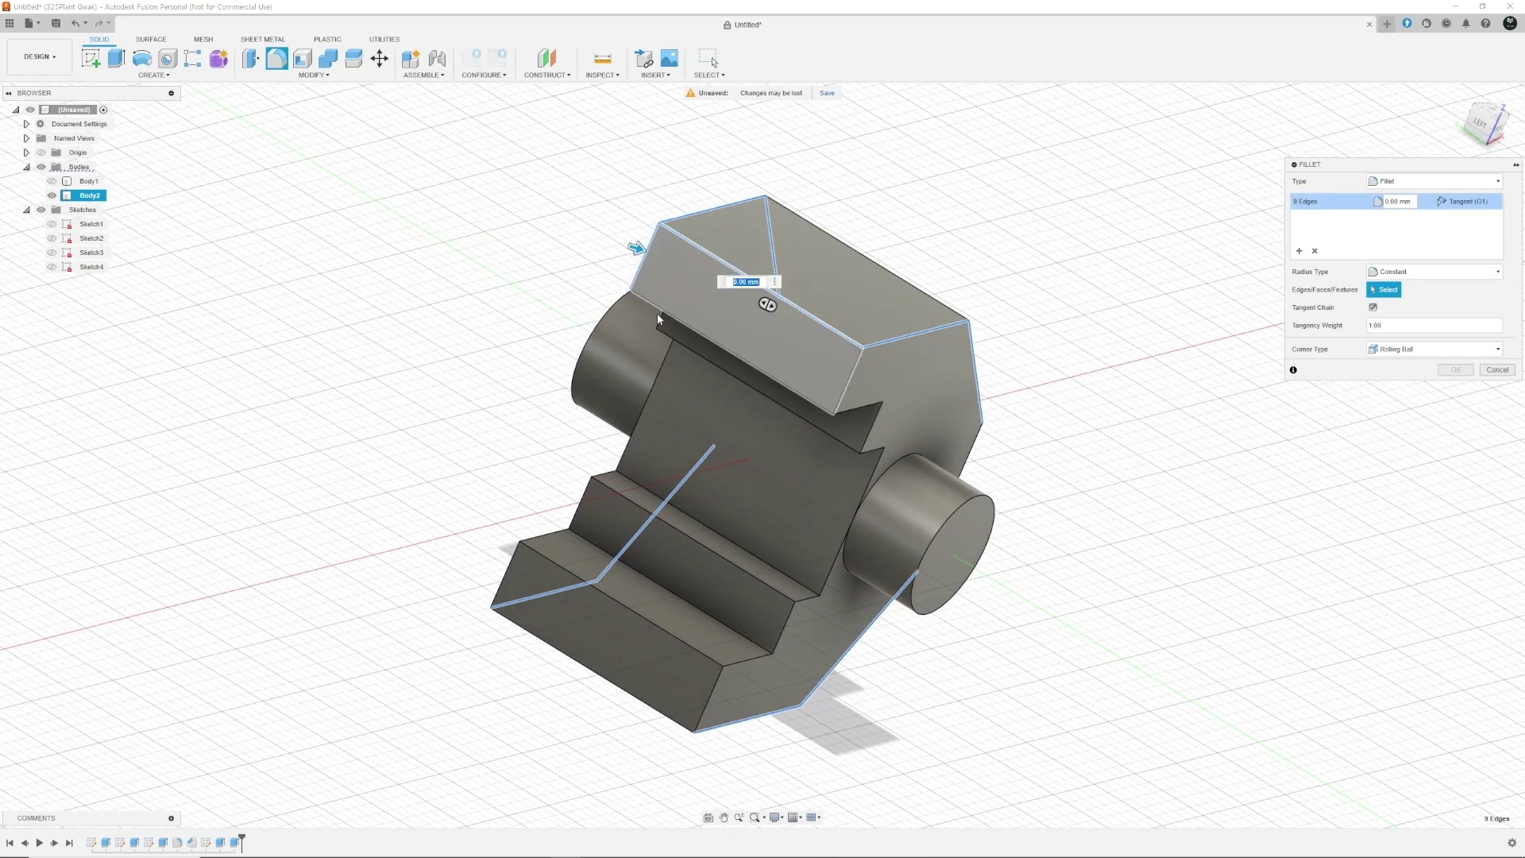
left_click(656, 311)
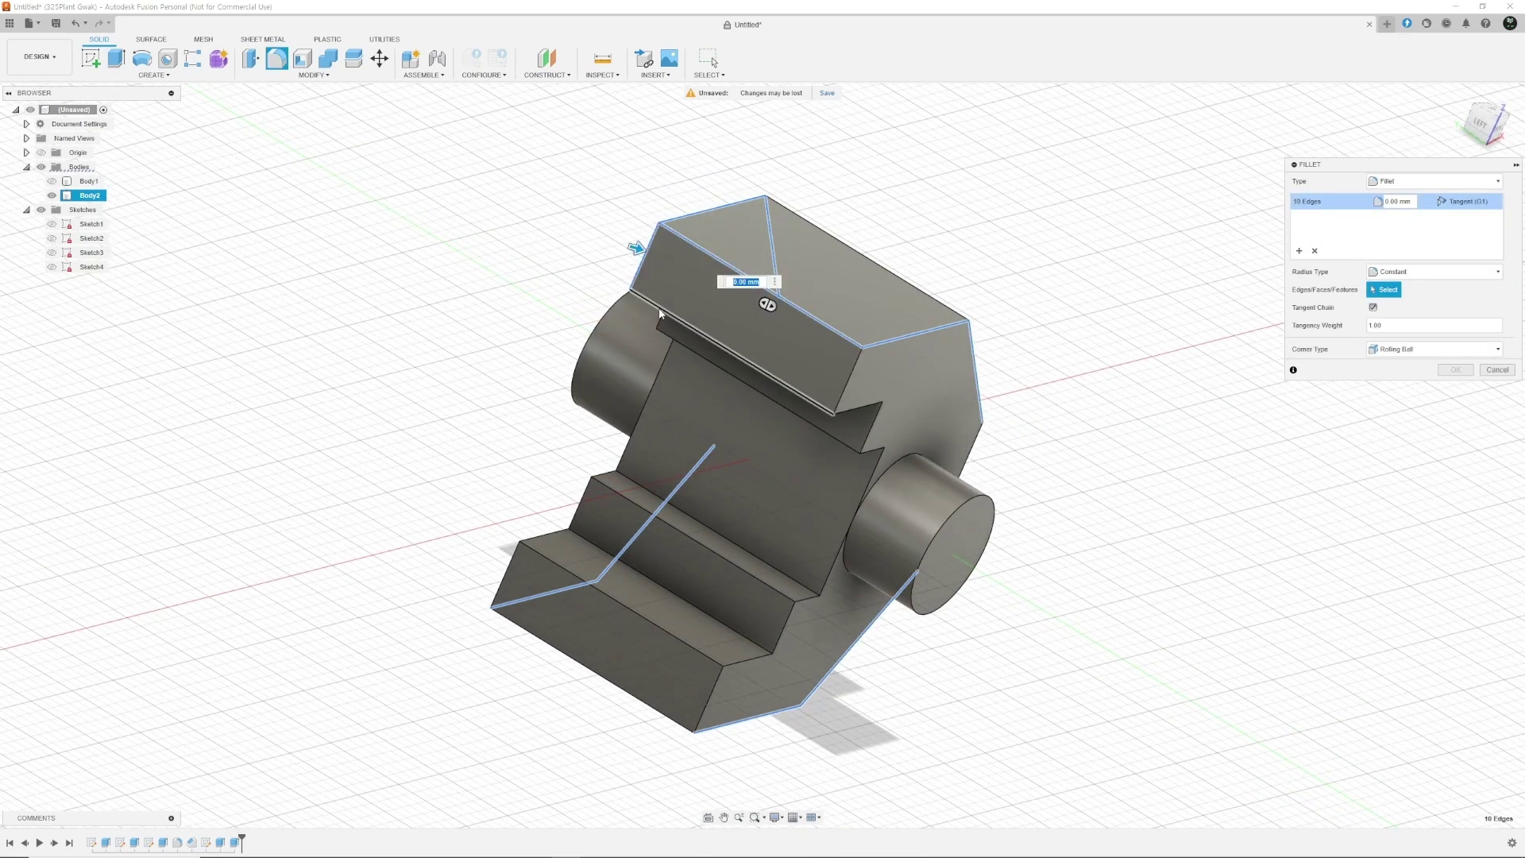
left_click(851, 386)
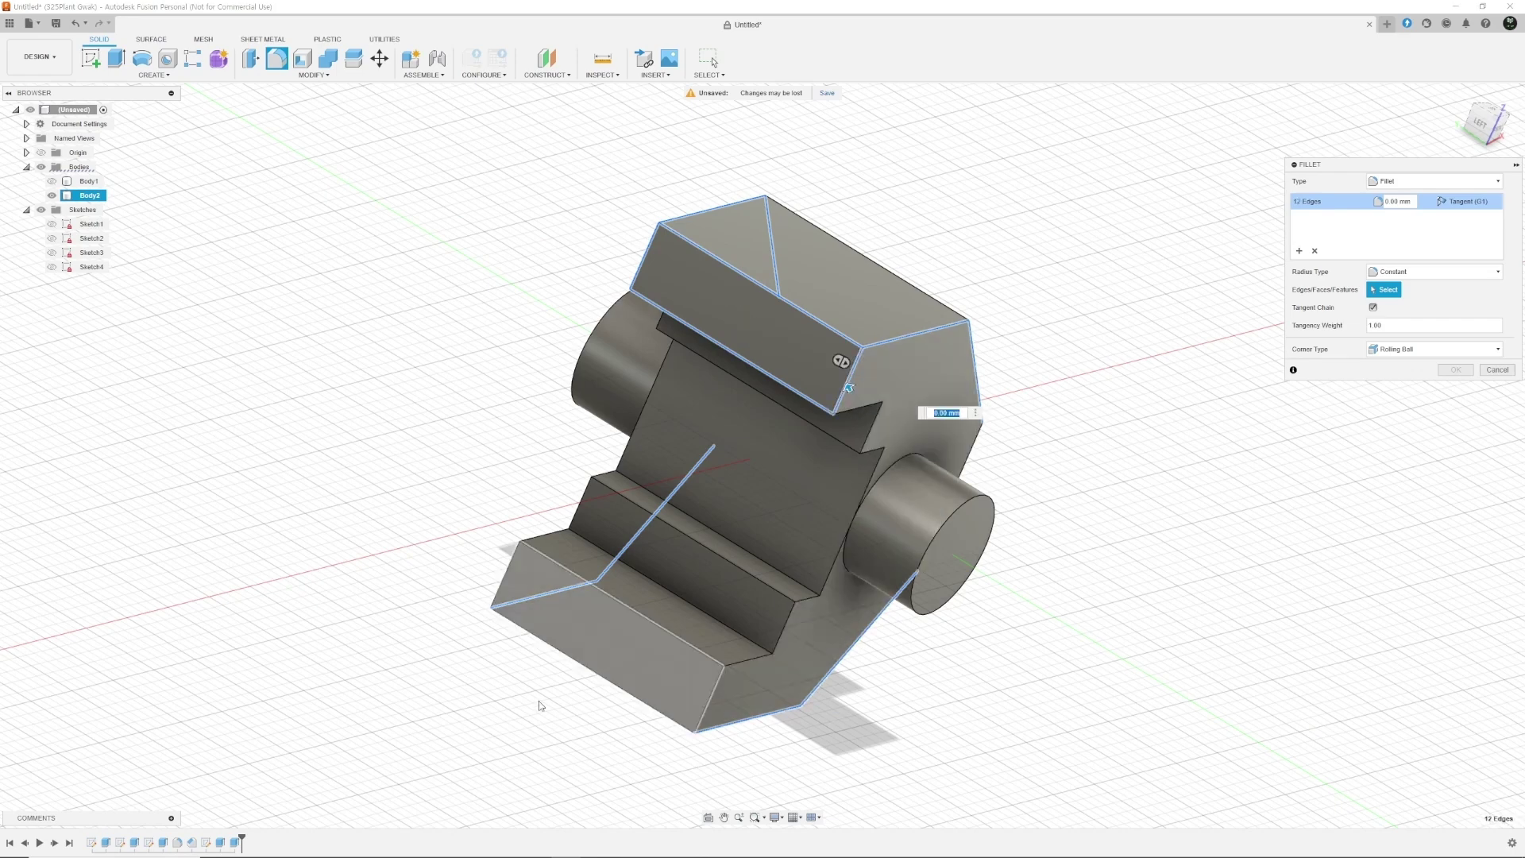
left_click(506, 573)
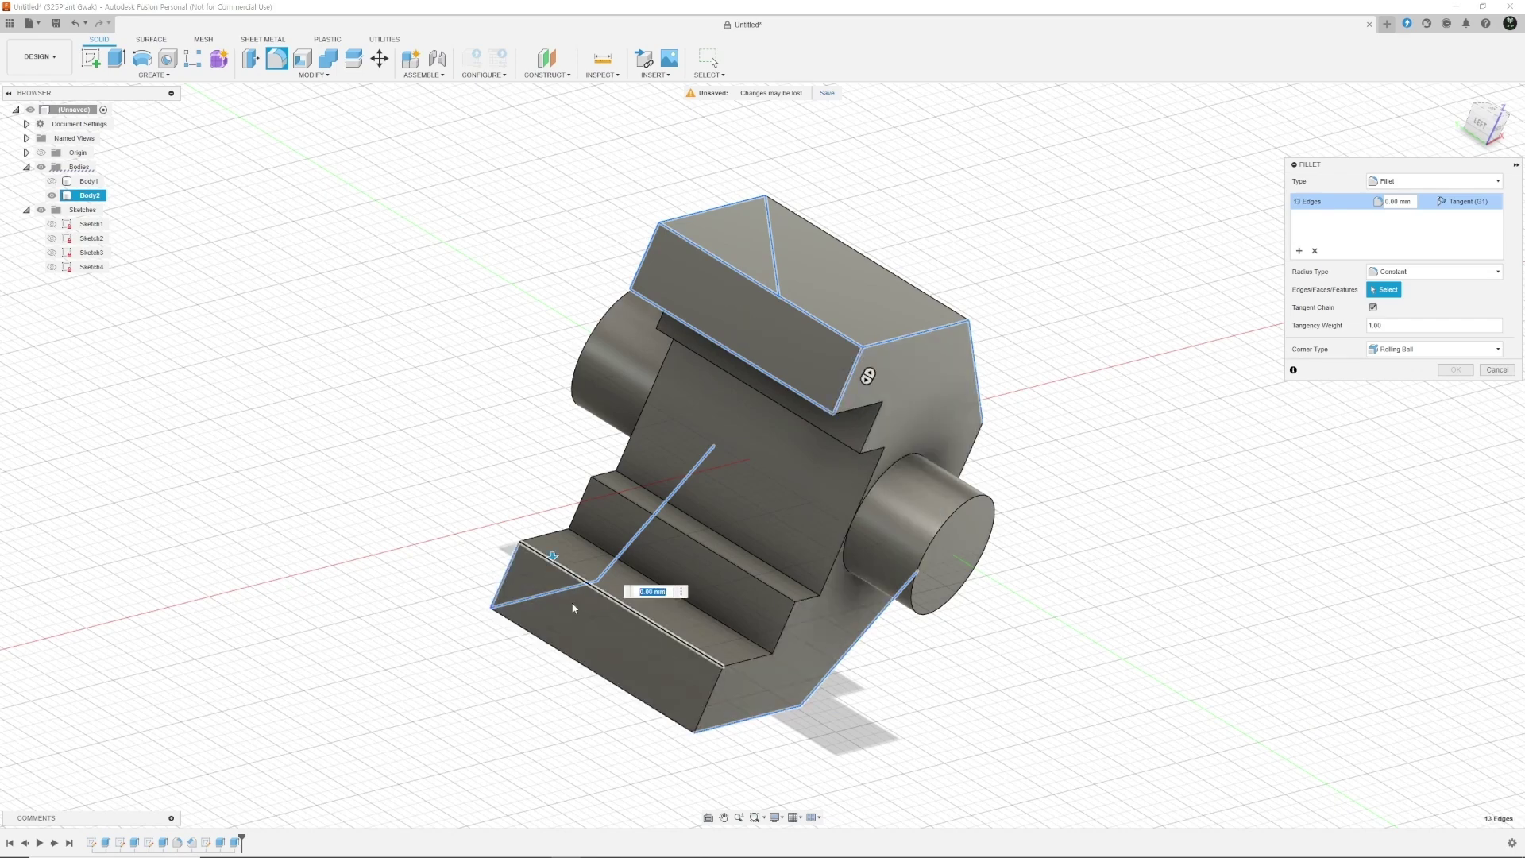
left_click(695, 706)
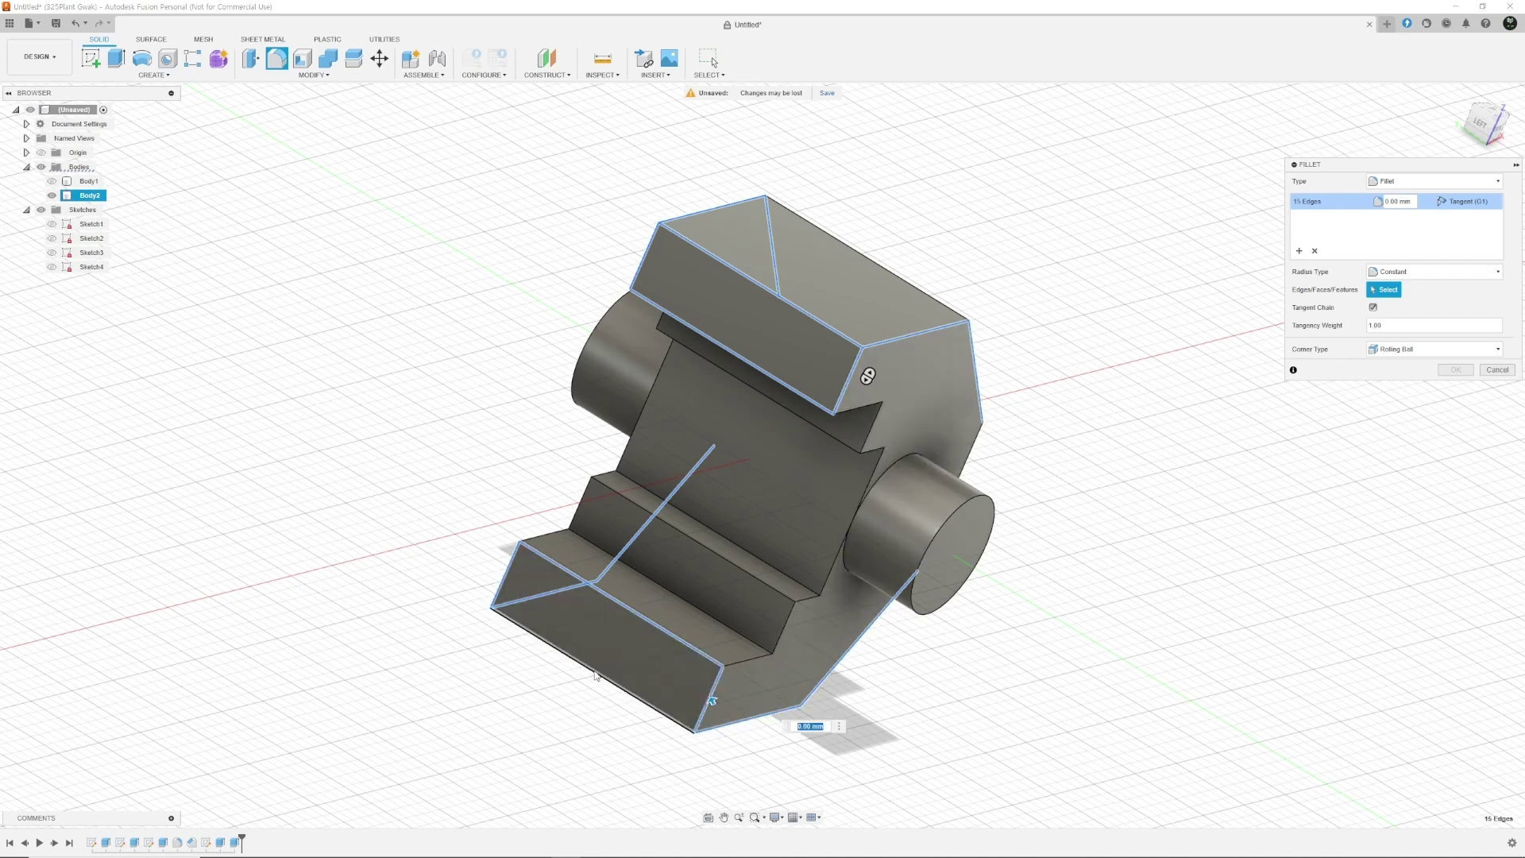
left_click(679, 721)
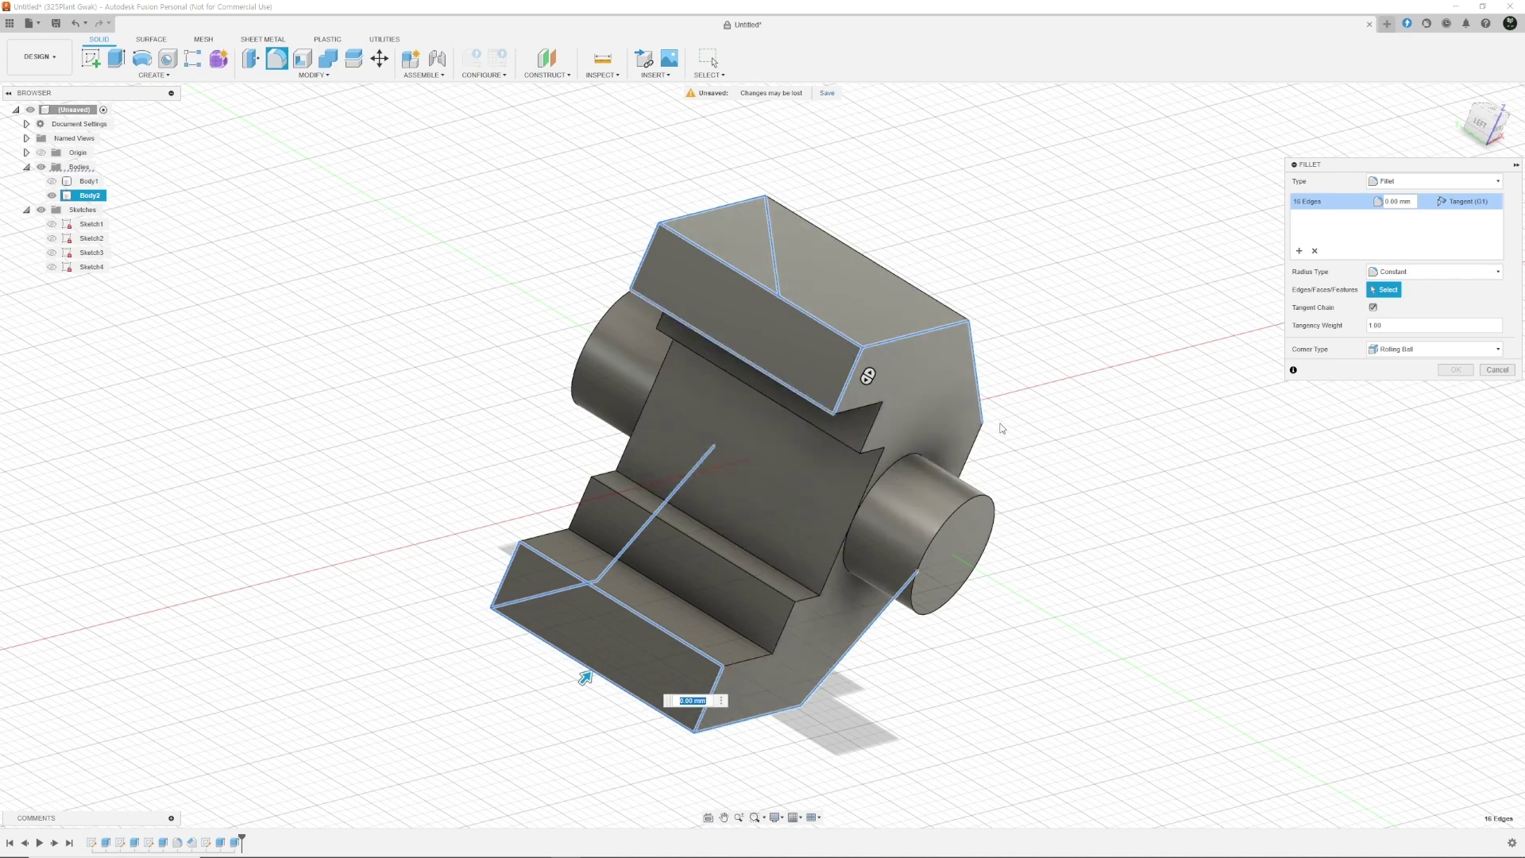
Add the horizontal and vertical edges of both notch steps on Body2's front side to the fillet selection
left_click(862, 410)
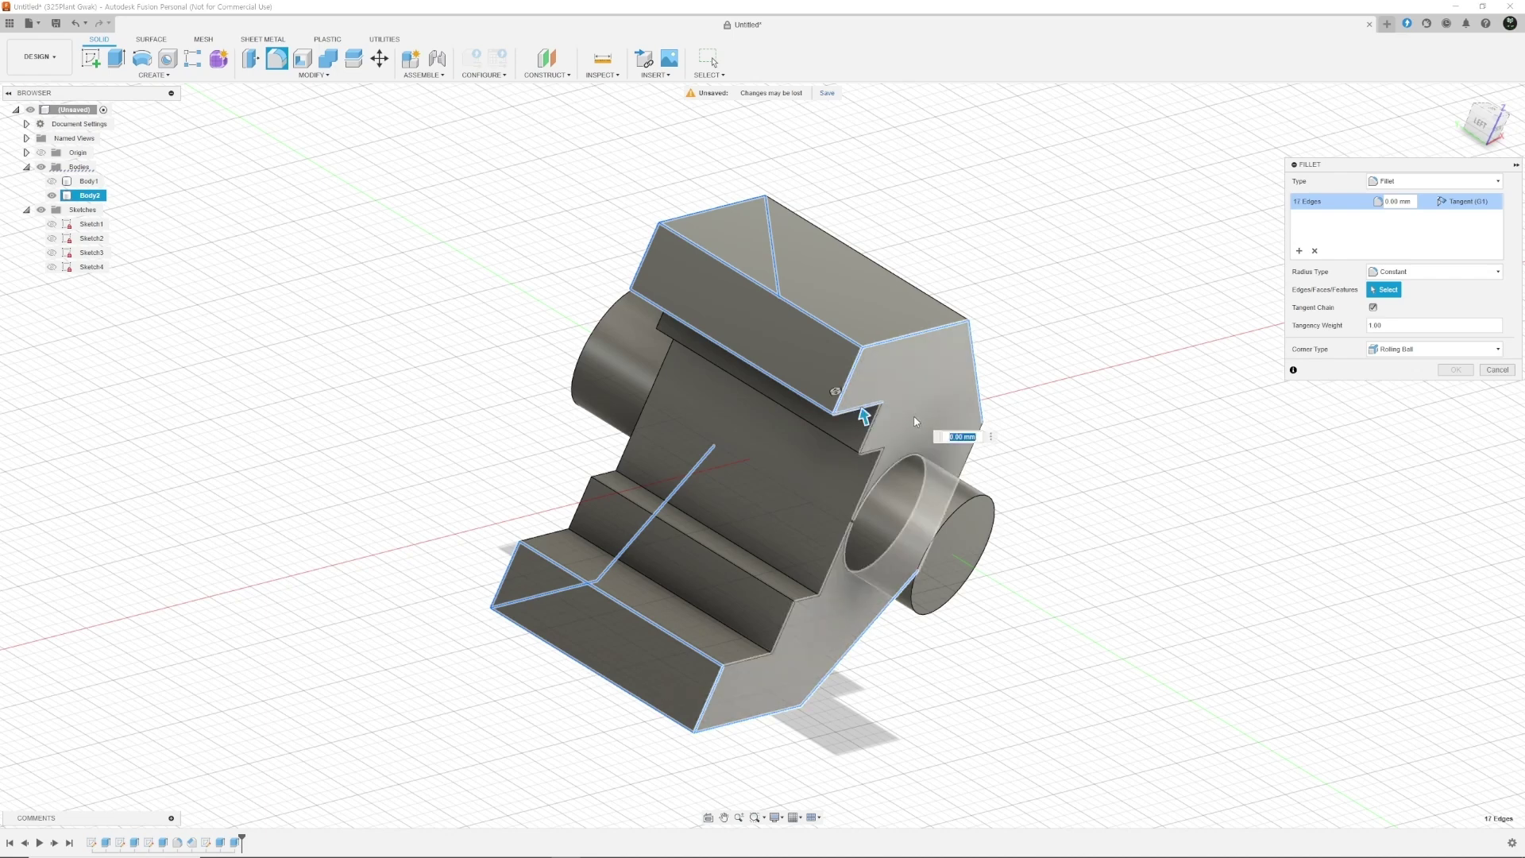
left_click(753, 662)
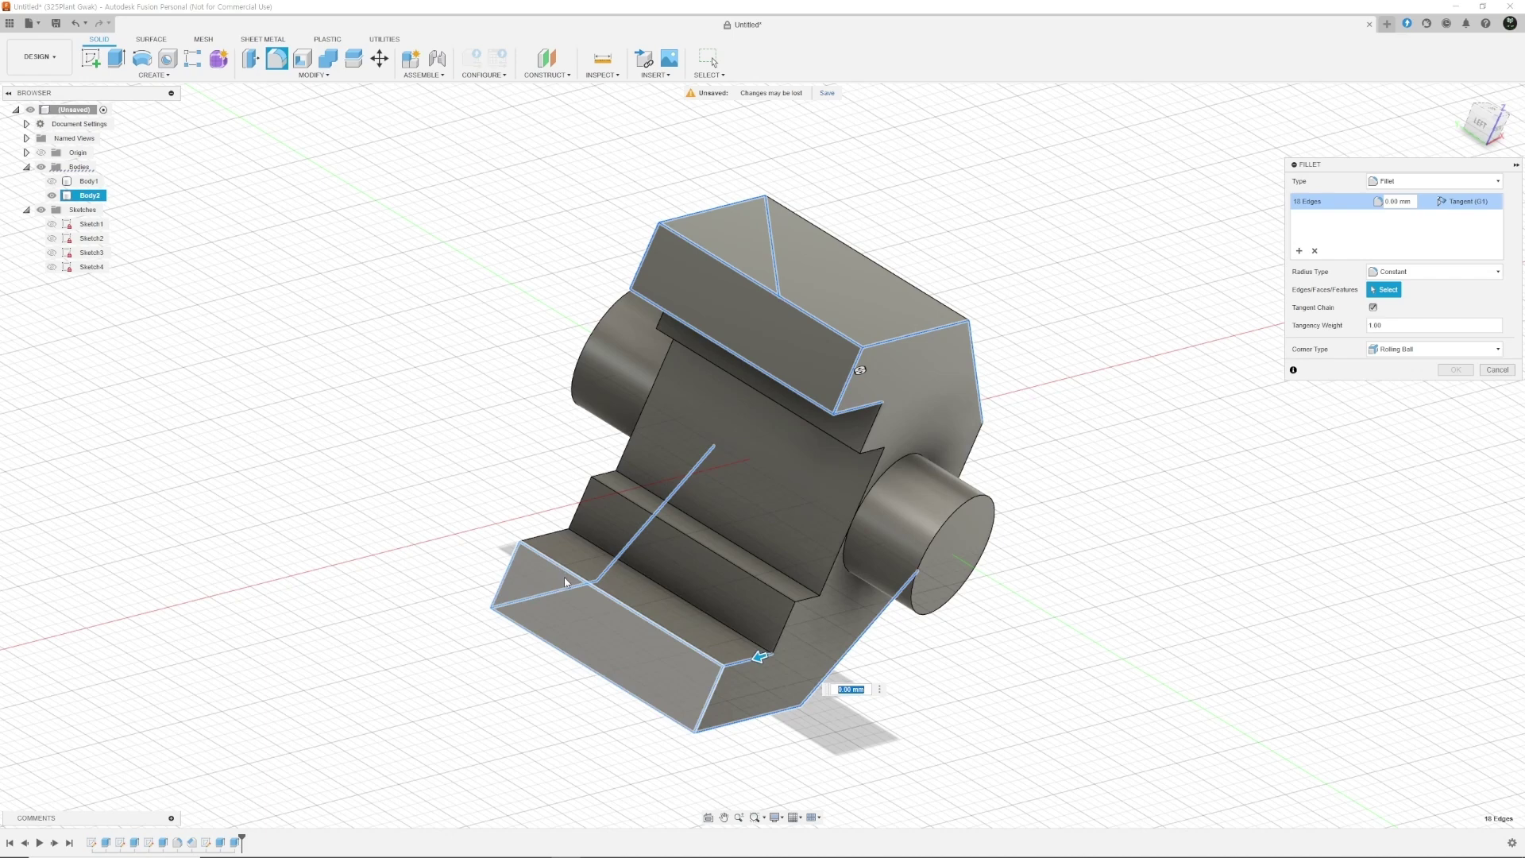
left_click(874, 433)
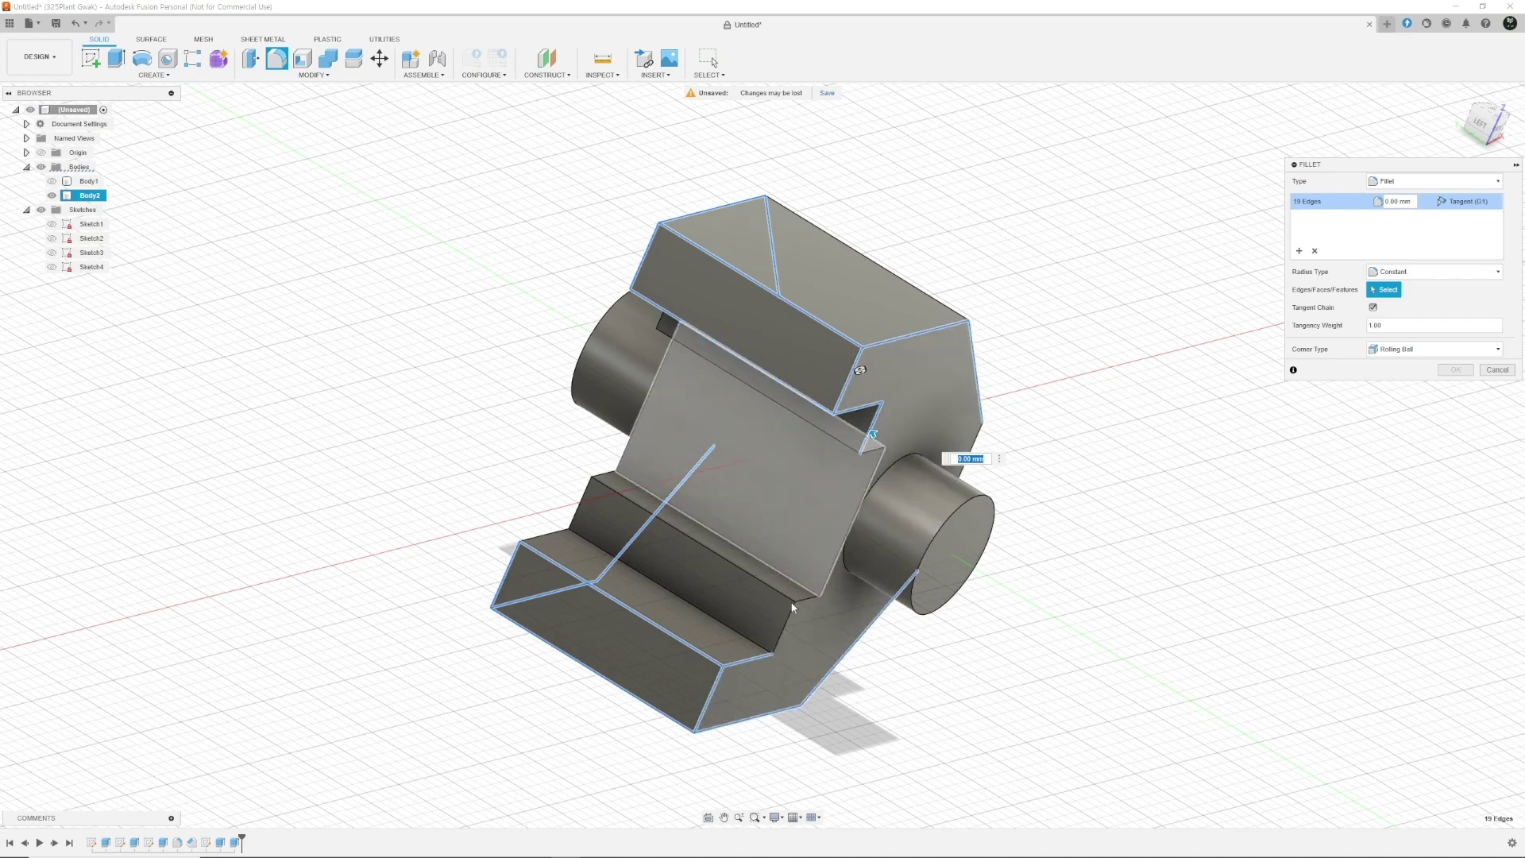
left_click(850, 645)
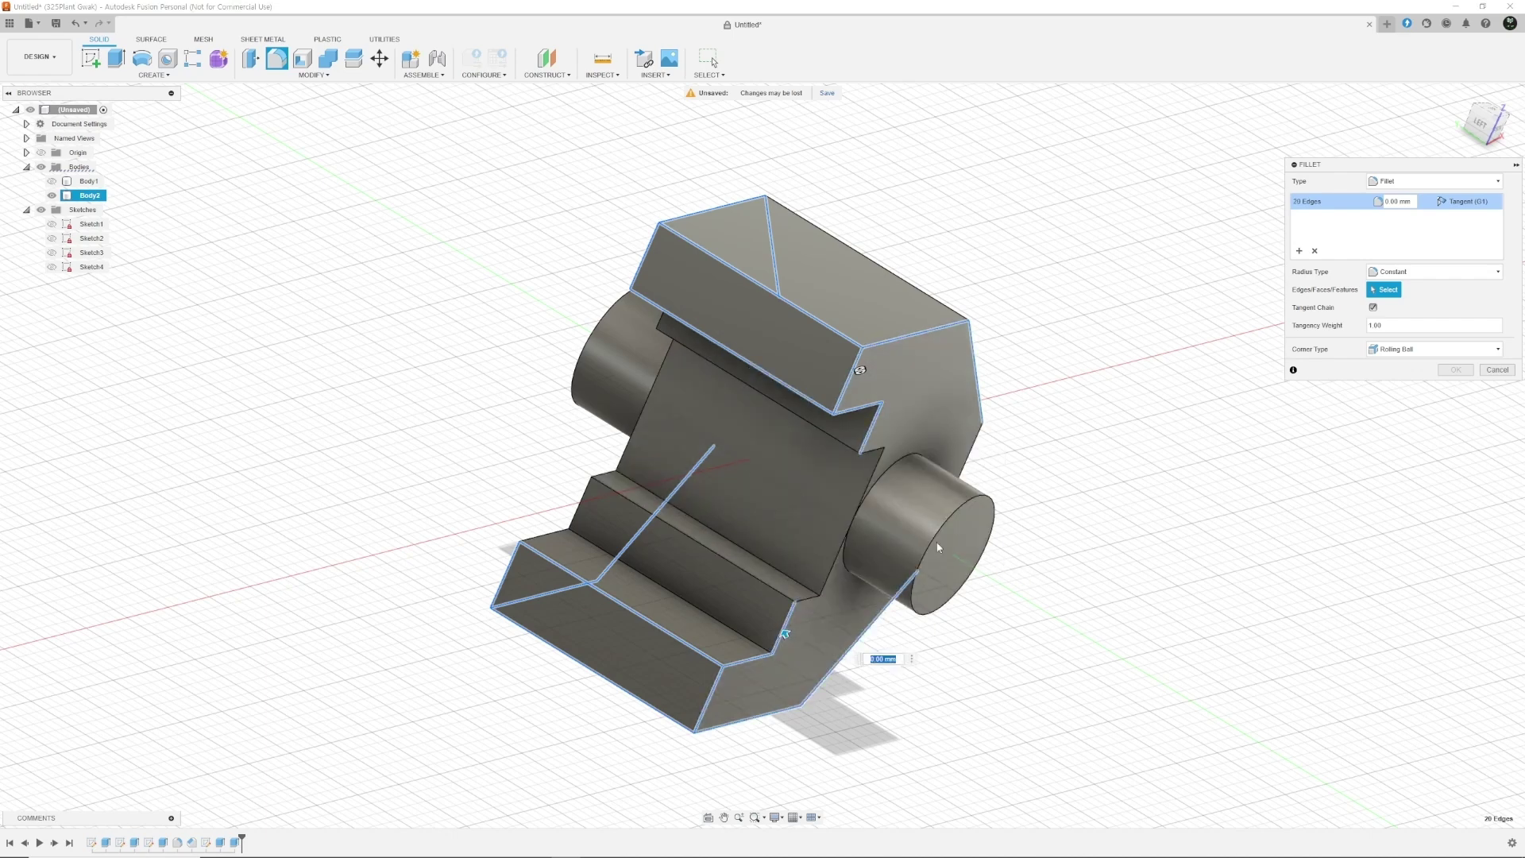
Add the corresponding horizontal and vertical notch-step edges on Body2's back side to the fillet selection
middle_click_drag(526, 512, 762, 616, "shift")
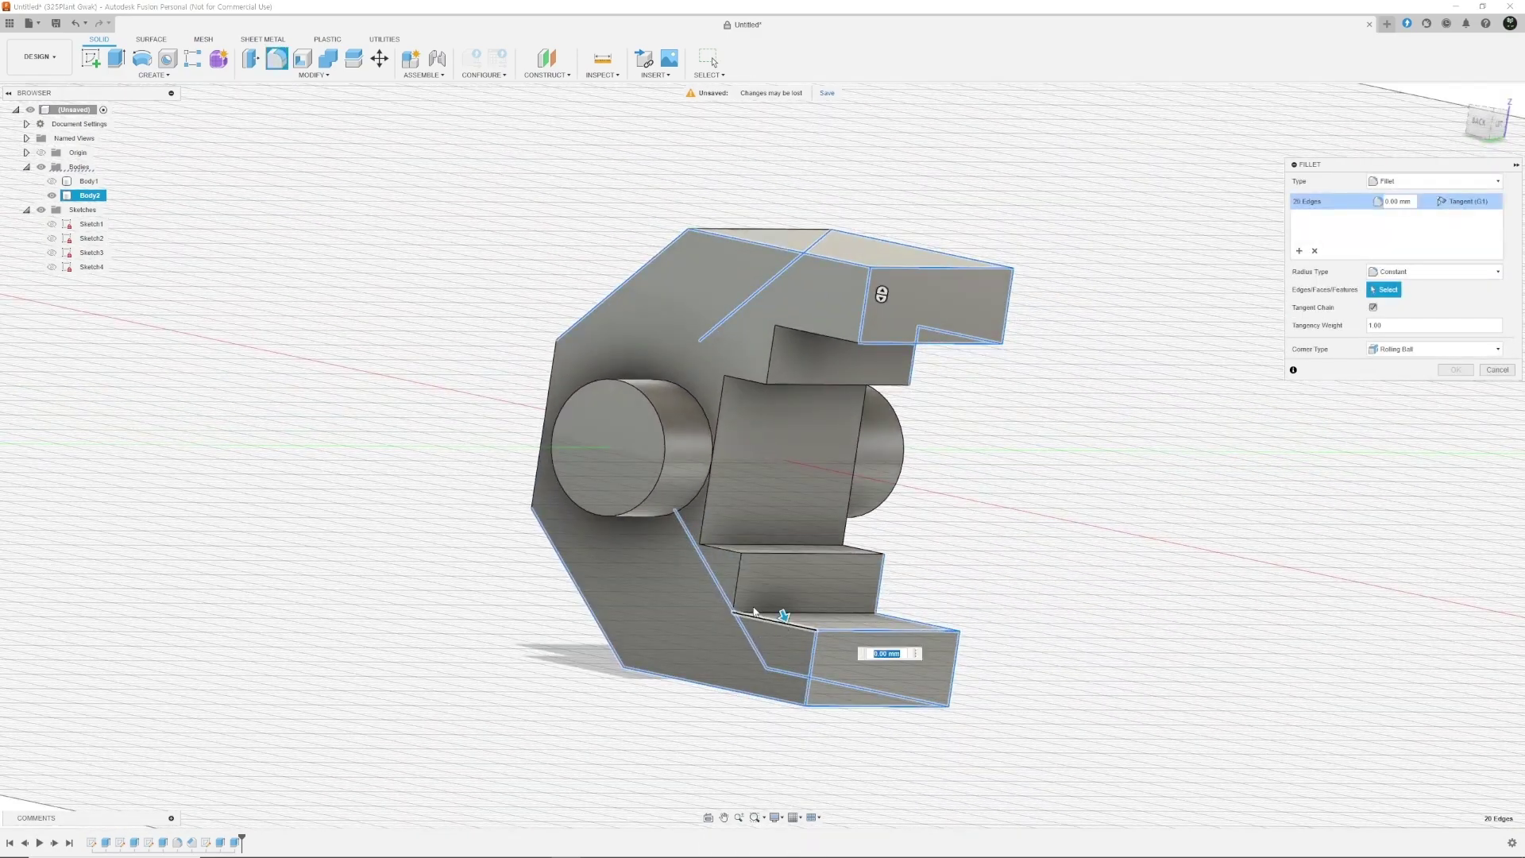
left_click(755, 613)
left_click(738, 582)
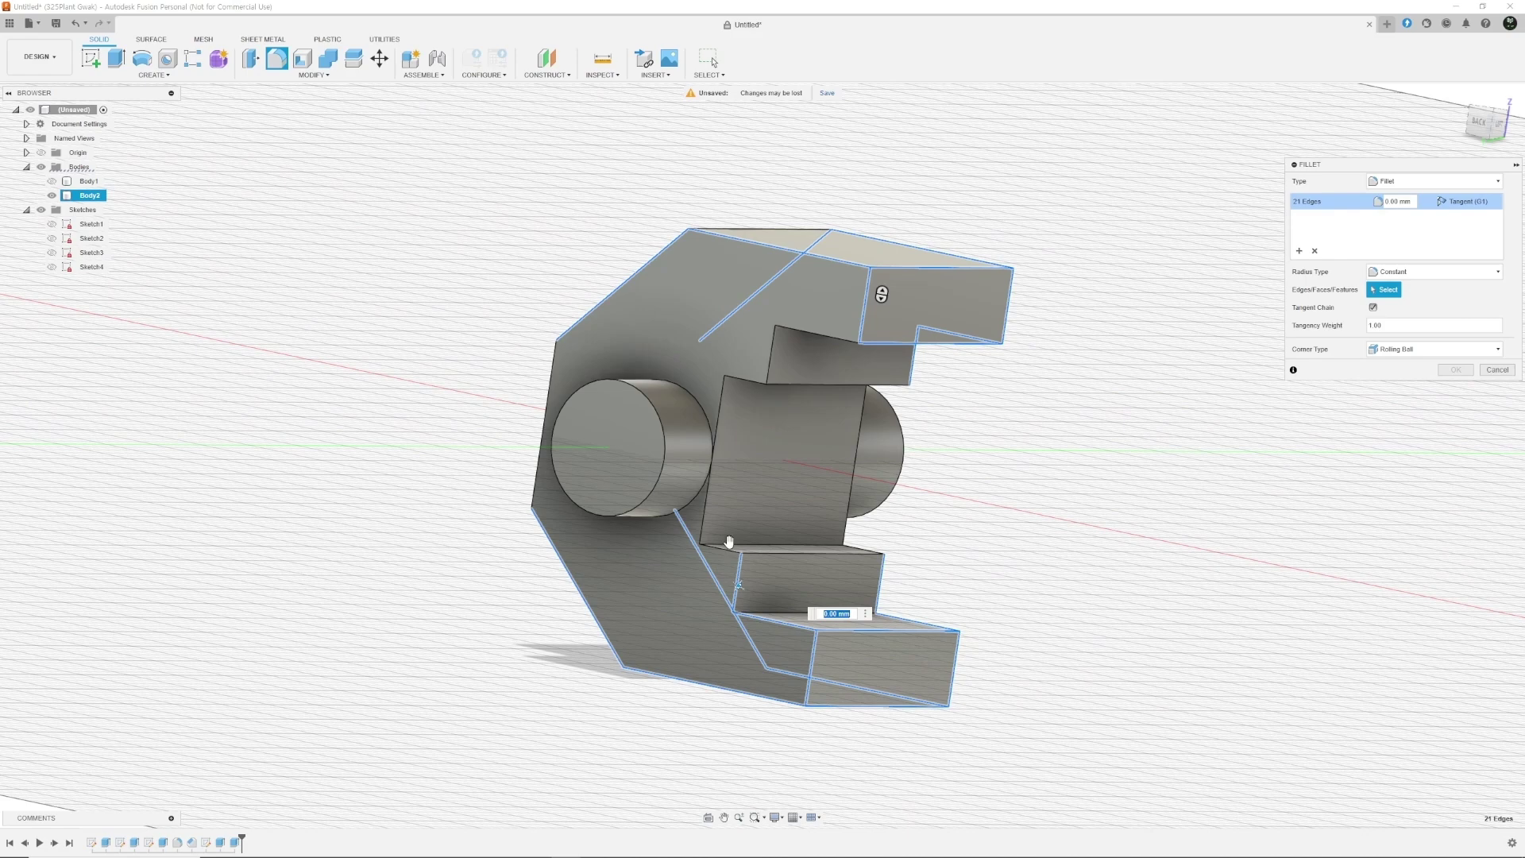
left_click(773, 351)
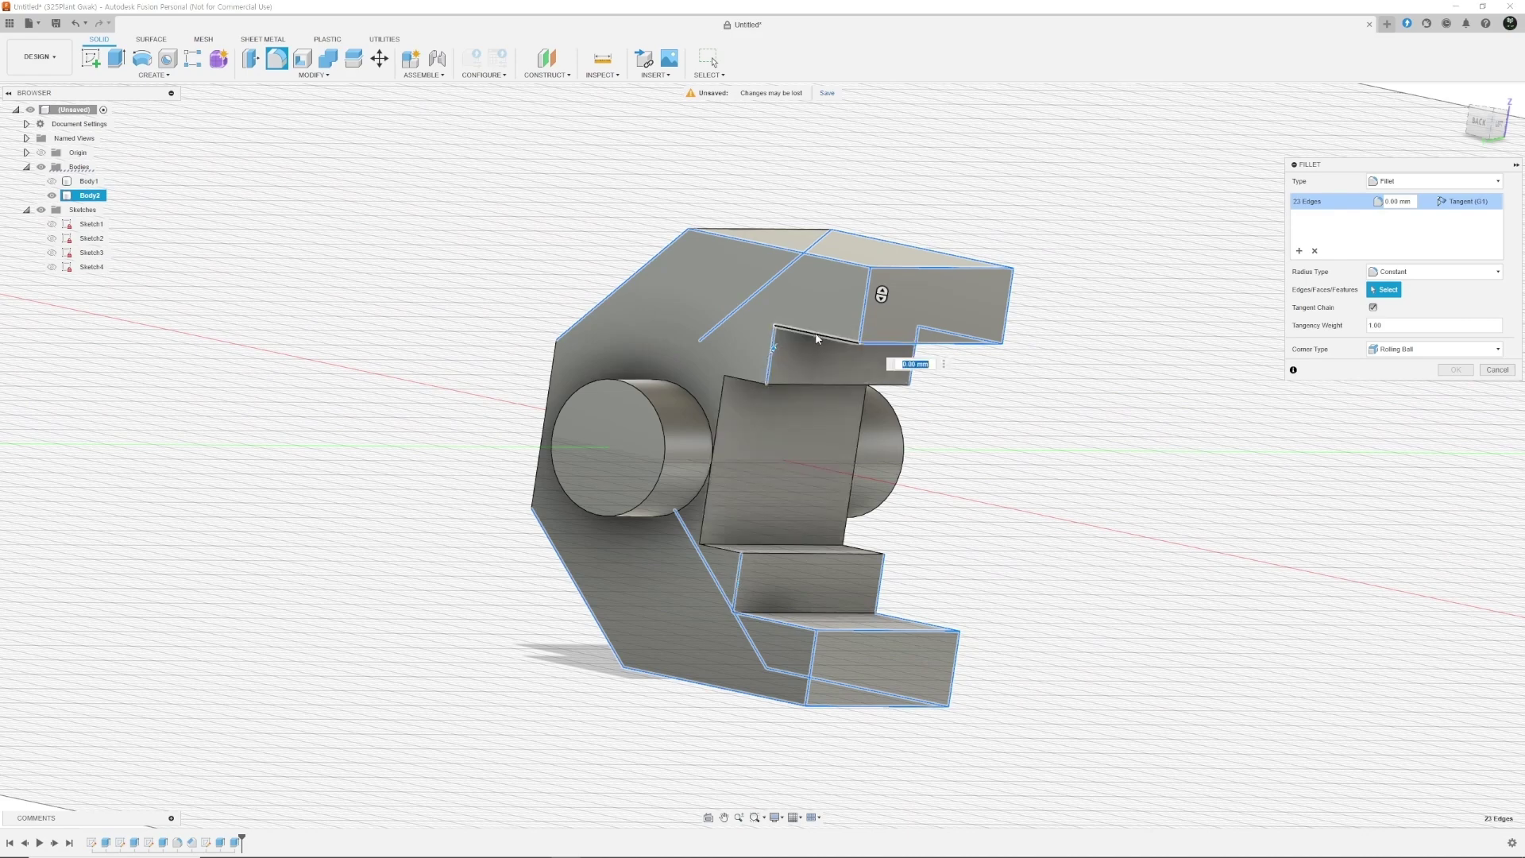
Set the radius of all selected edges to 1 mm and apply the fillet
middle_click_drag(1075, 521, 921, 521, "shift")
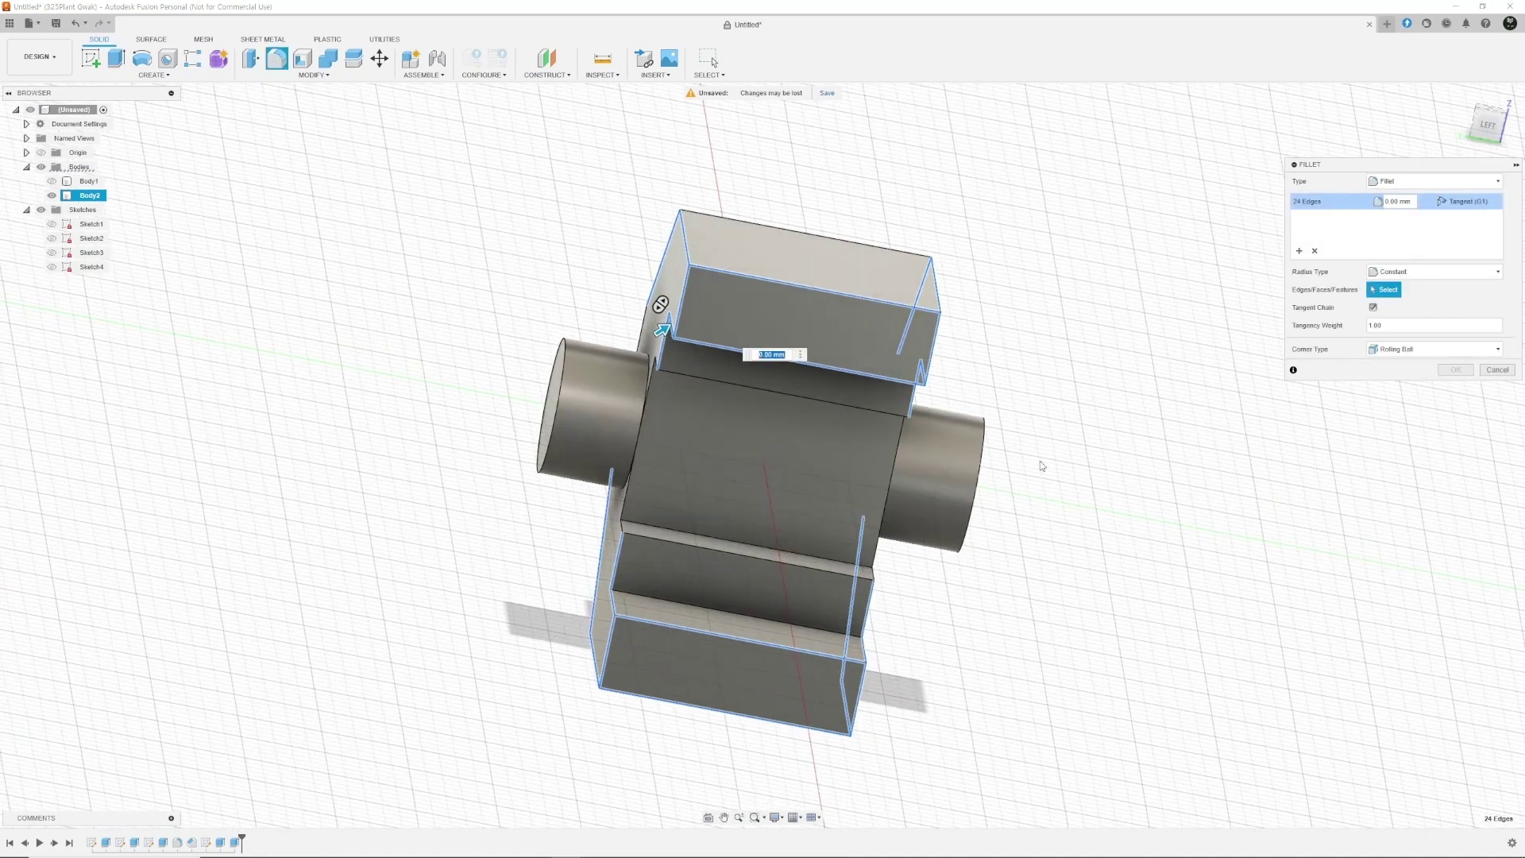
middle_click_drag(893, 461, 1068, 389, "shift")
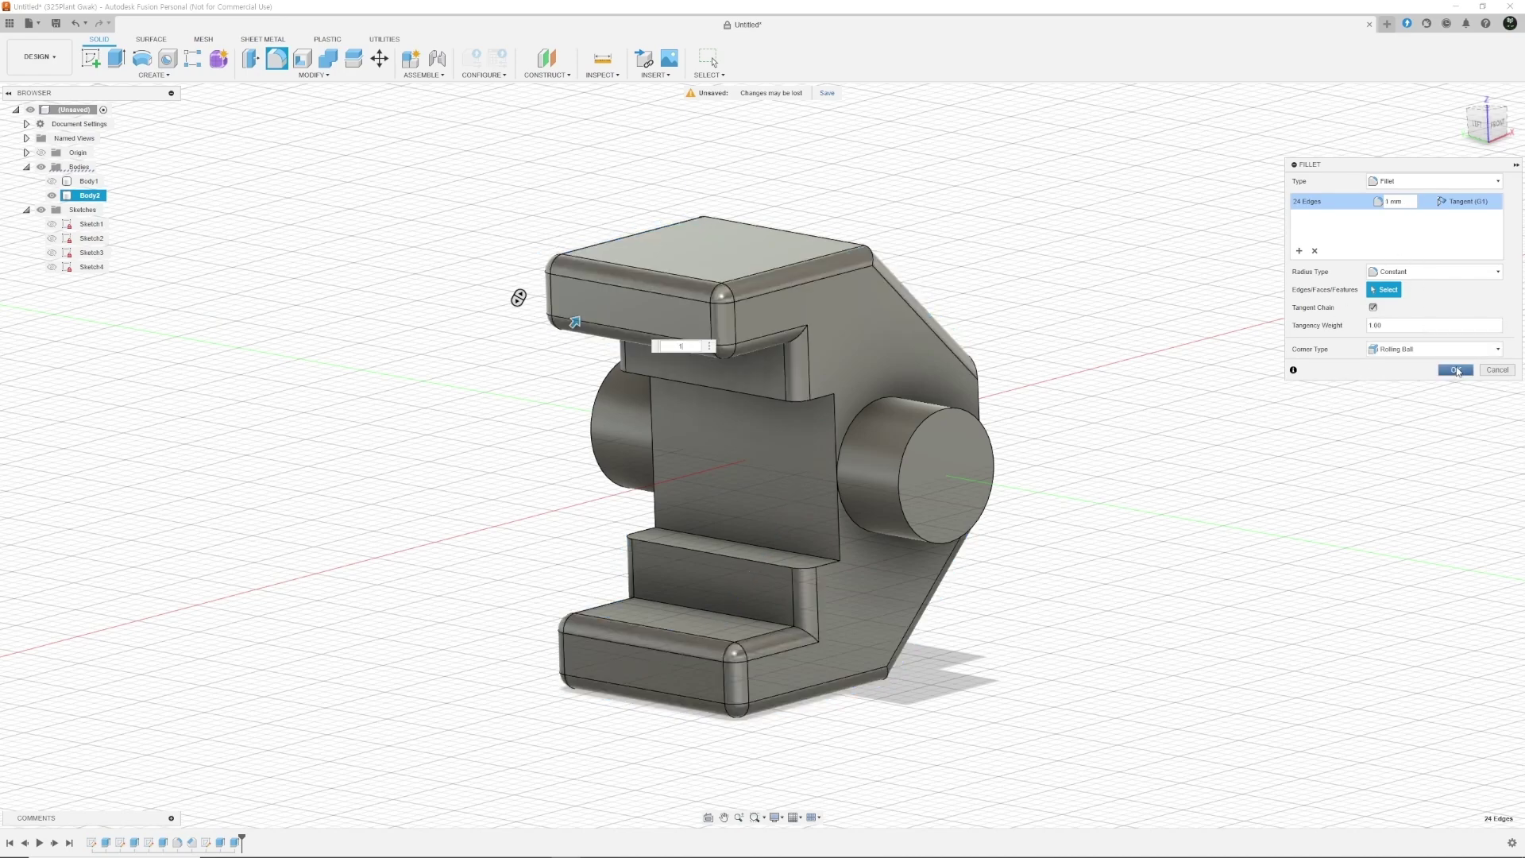
left_click(1457, 371)
Show Body1 and inspect how the filleted notched part sits in the slotted frame, including the frame's chamfered end
mouse_move(631, 523)
middle_mouse_down()
mouse_move(1219, 445)
mouse_move(993, 517)
mouse_move(617, 540)
middle_mouse_up()
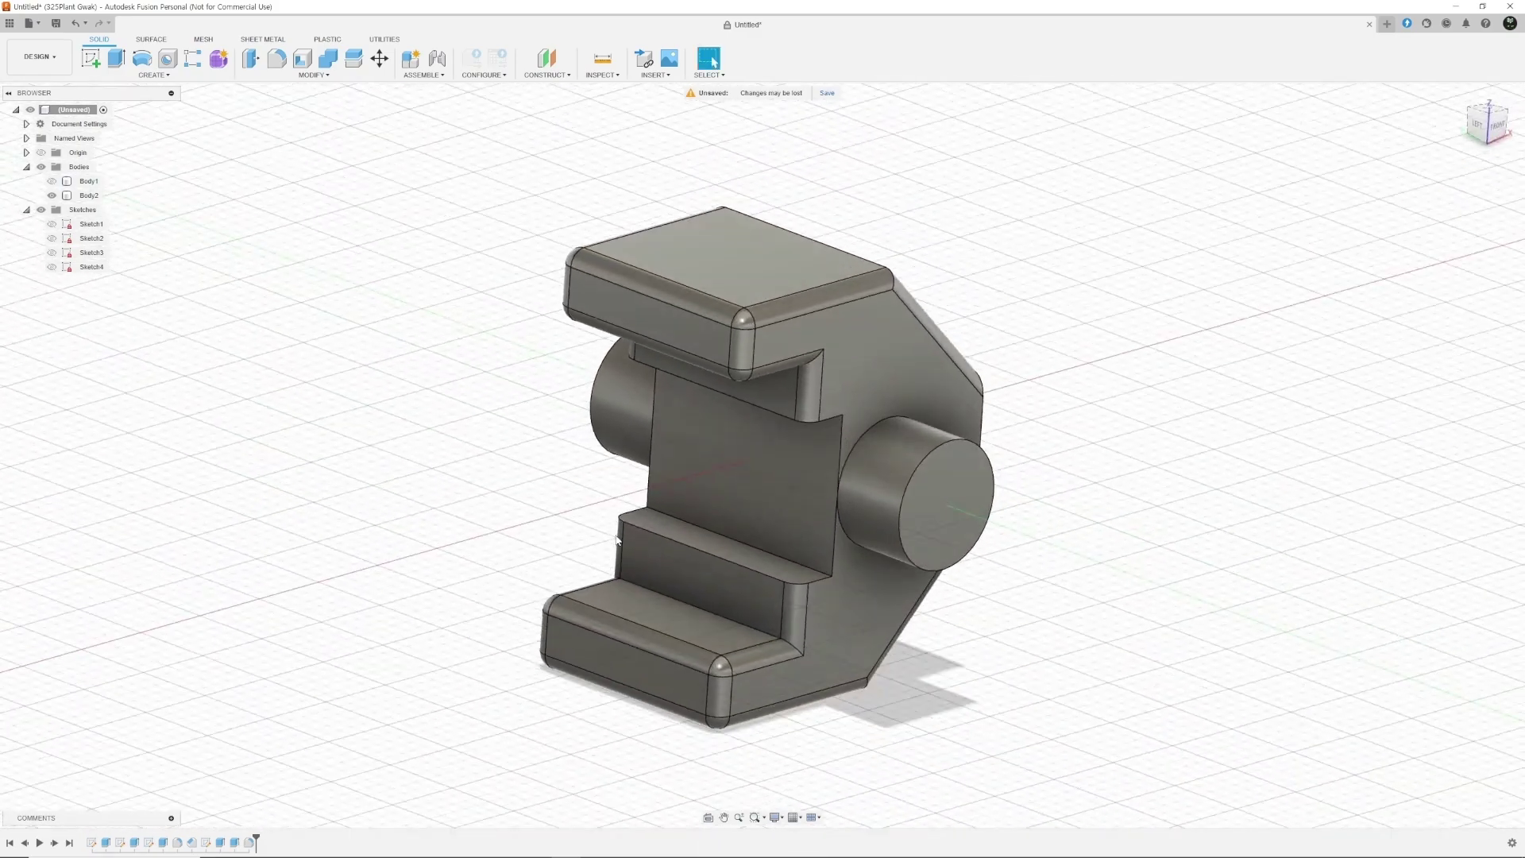
left_click(51, 181)
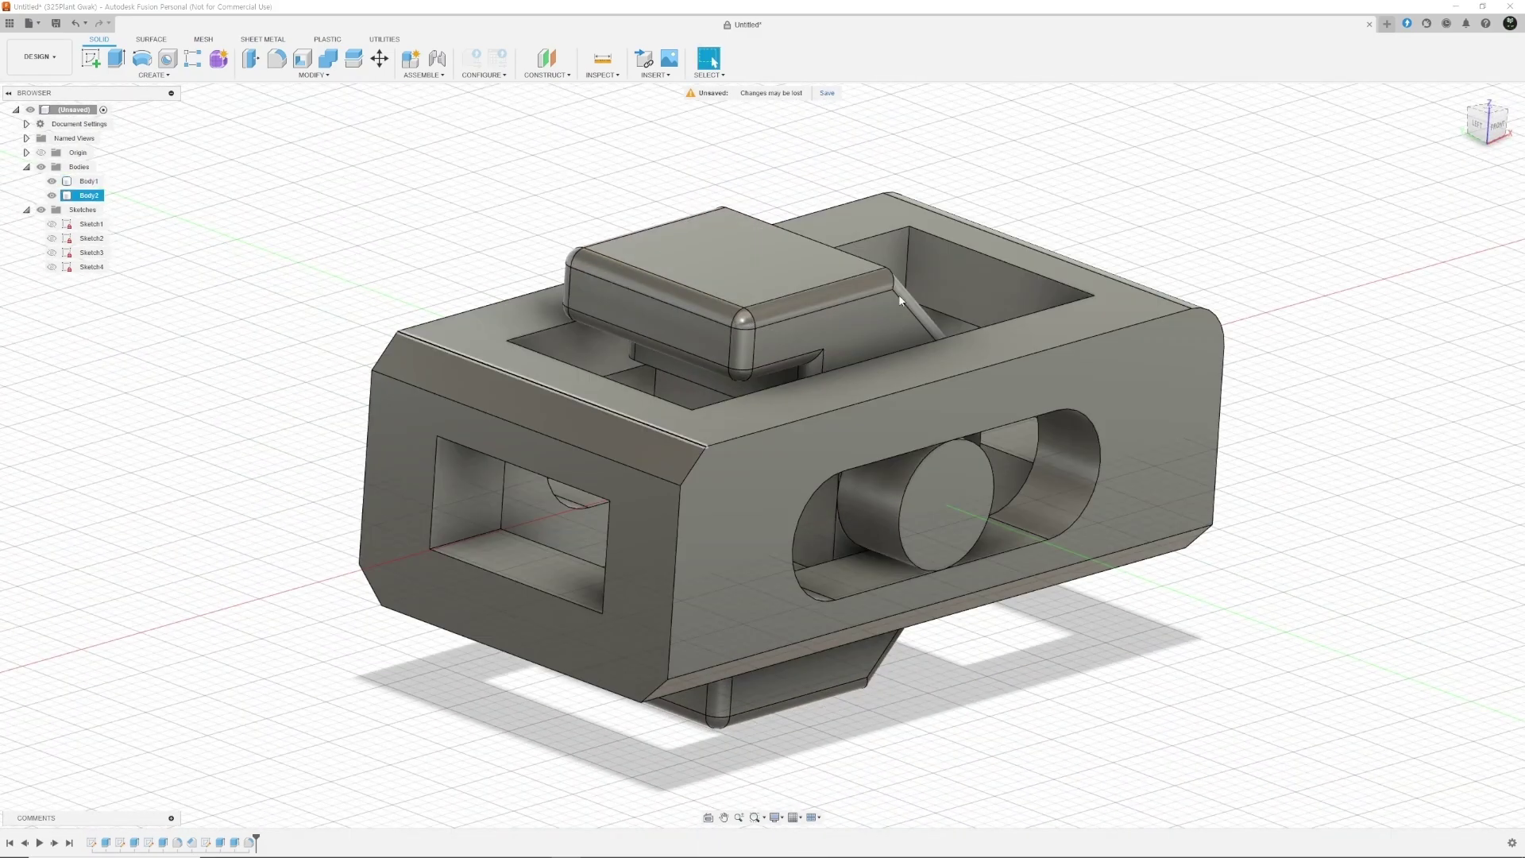
middle_click_drag(914, 317, 736, 535, "shift")
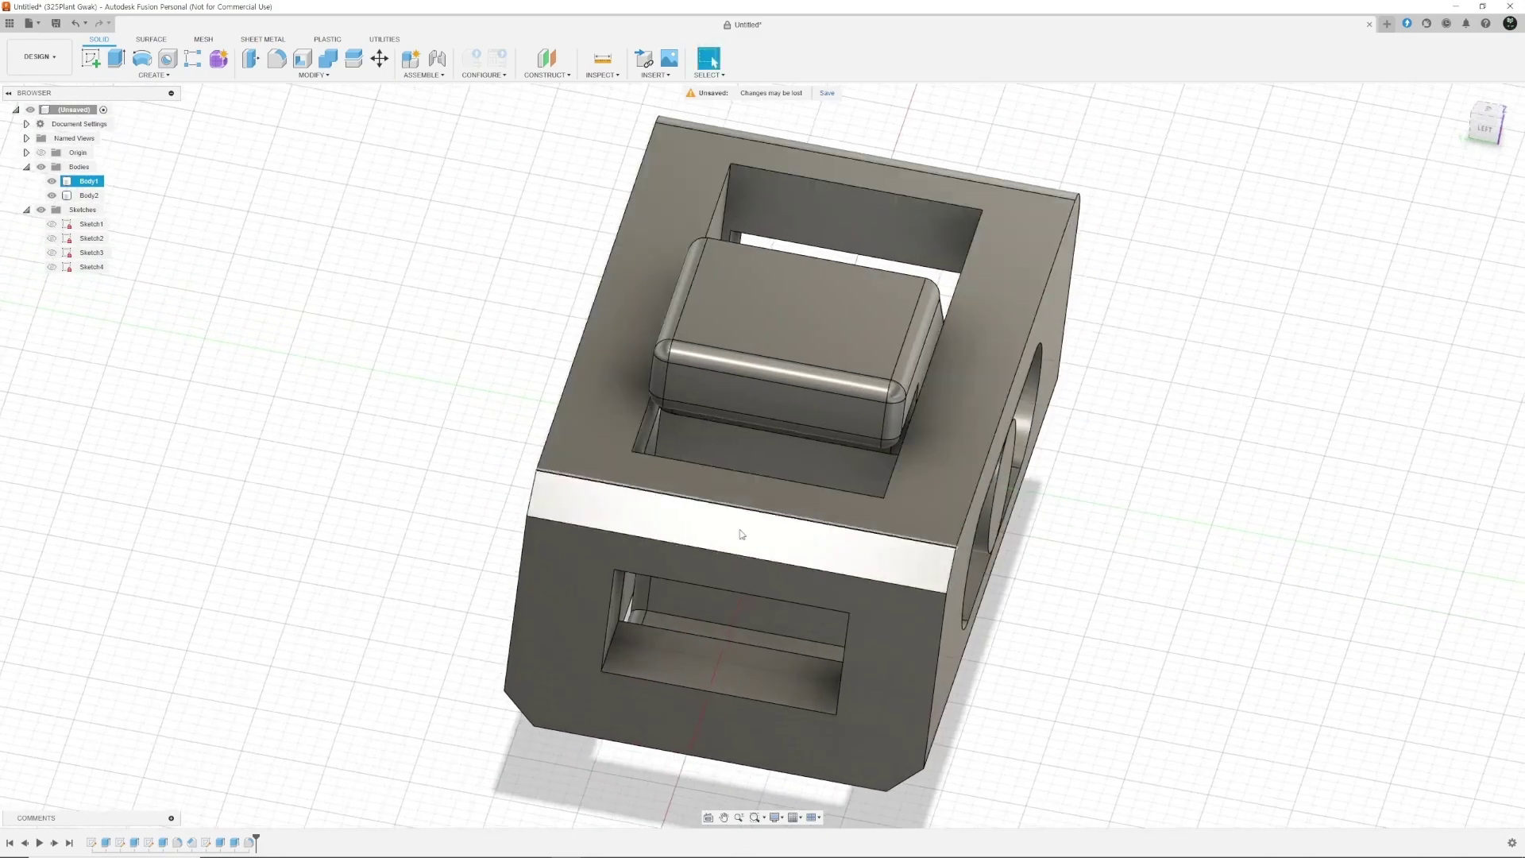
left_click(736, 534)
middle_click_drag(780, 308, 832, 497, "shift")
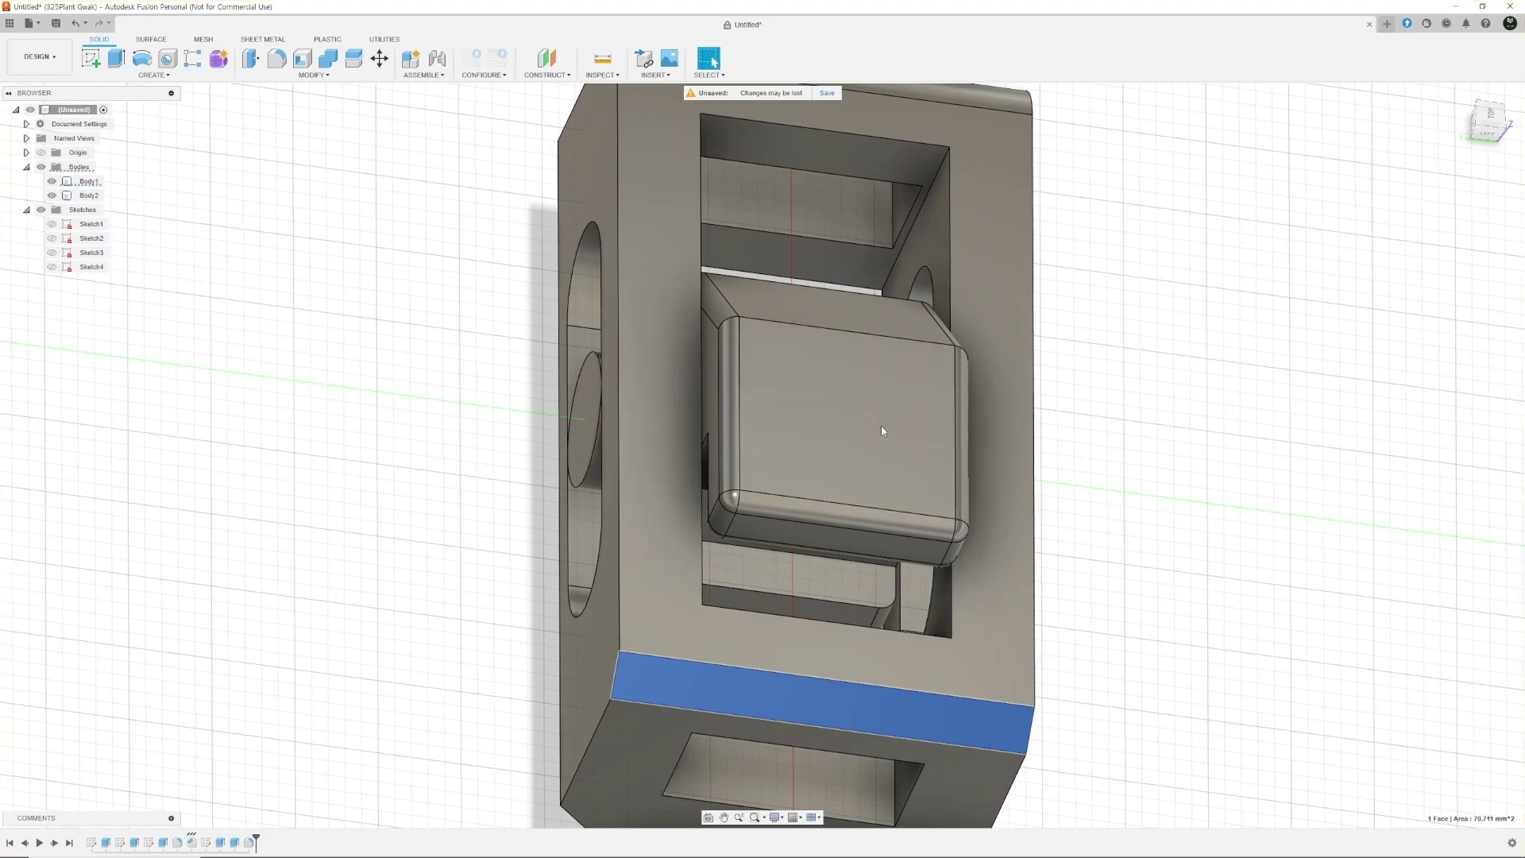
middle_click_drag(833, 437, 671, 533, "shift")
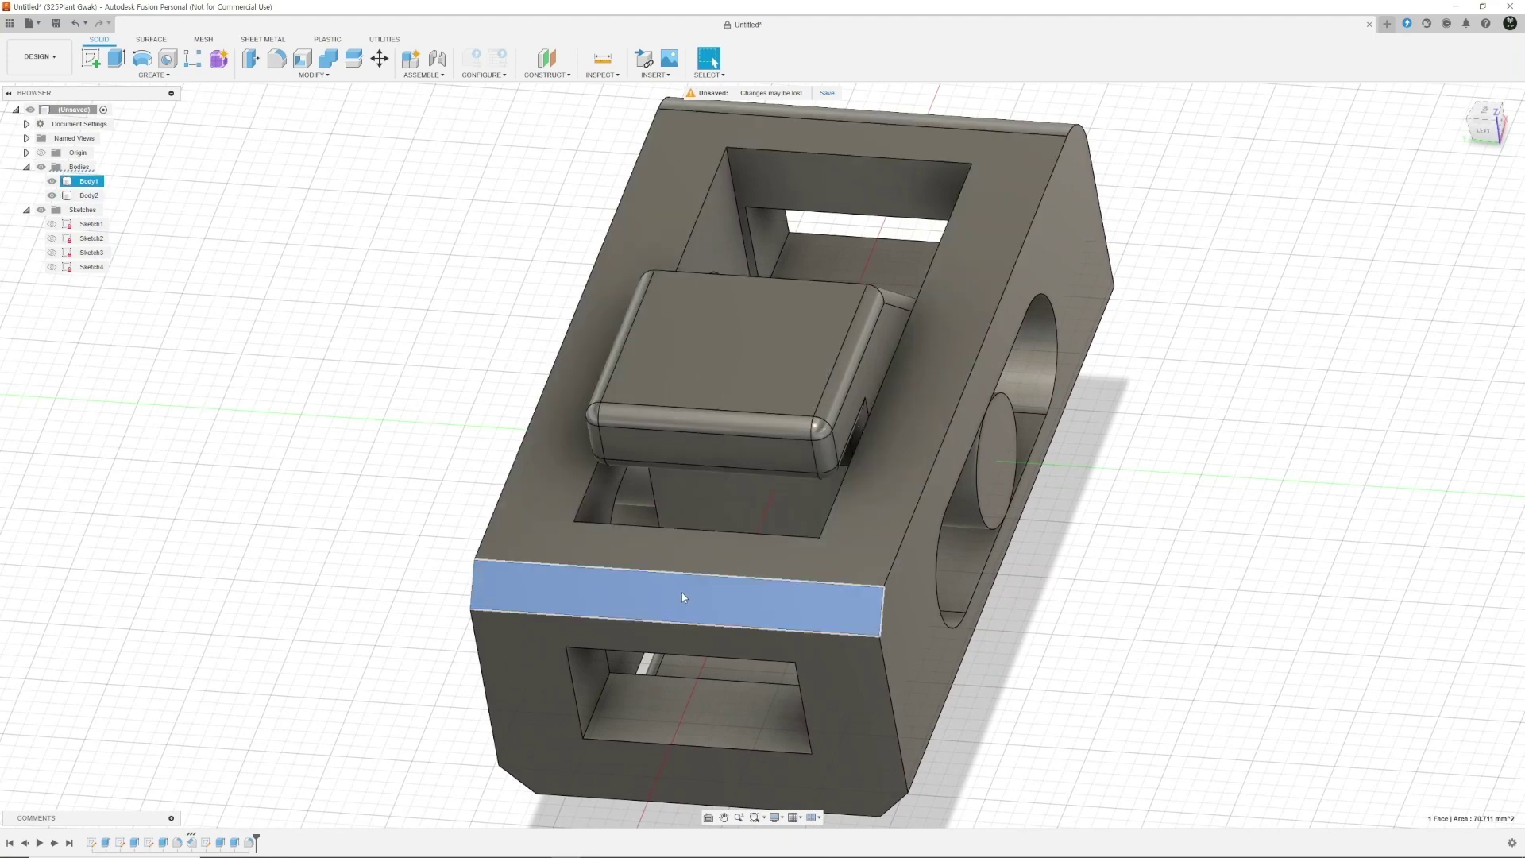
left_click(1120, 475)
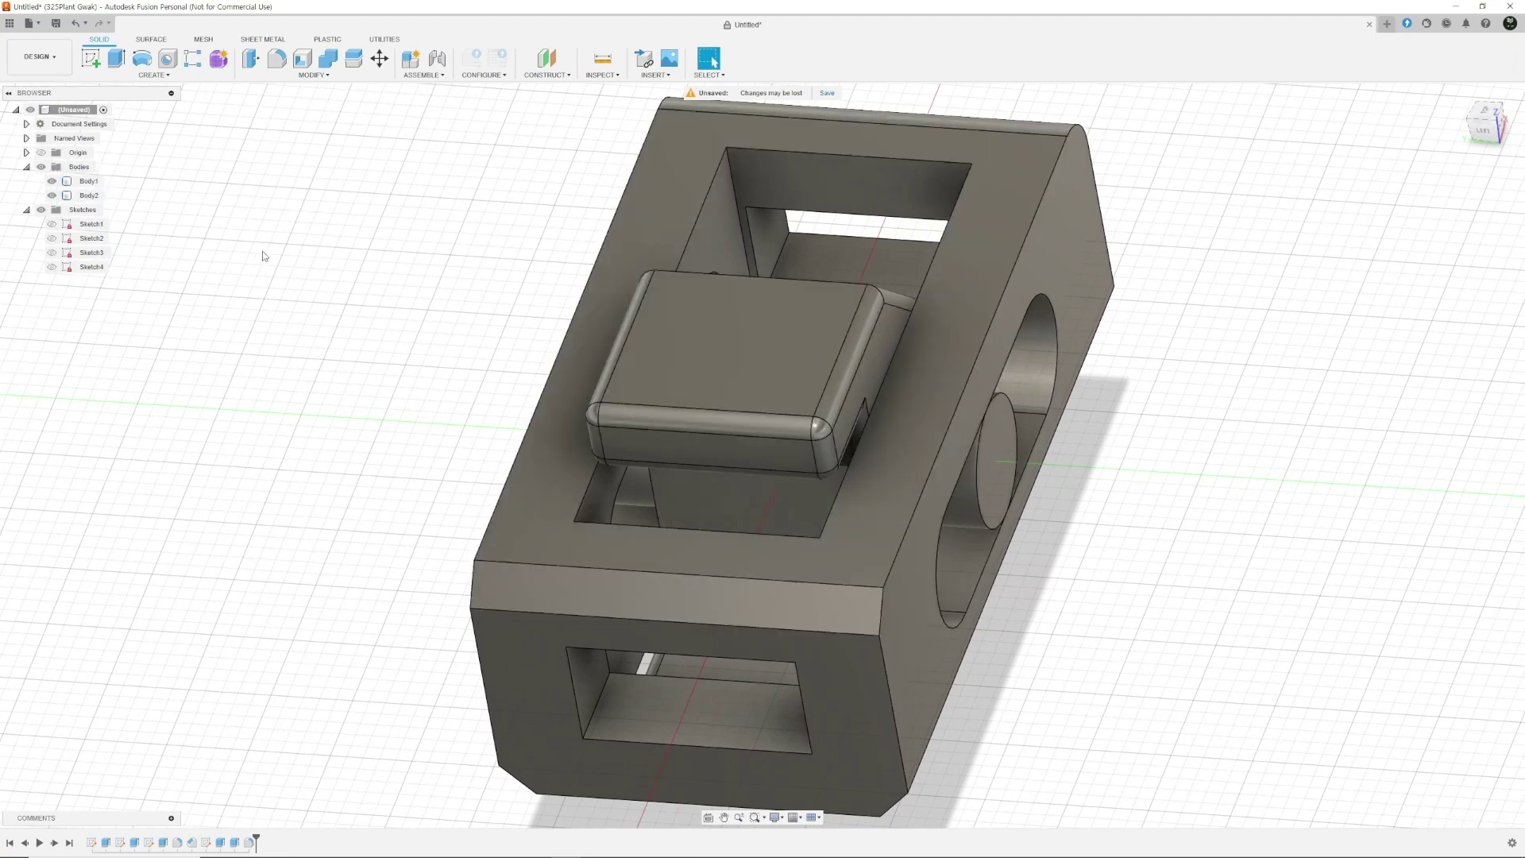
Start a sketch on the notched part's top face and add the text "12" in a text frame on that face
left_click(92, 59)
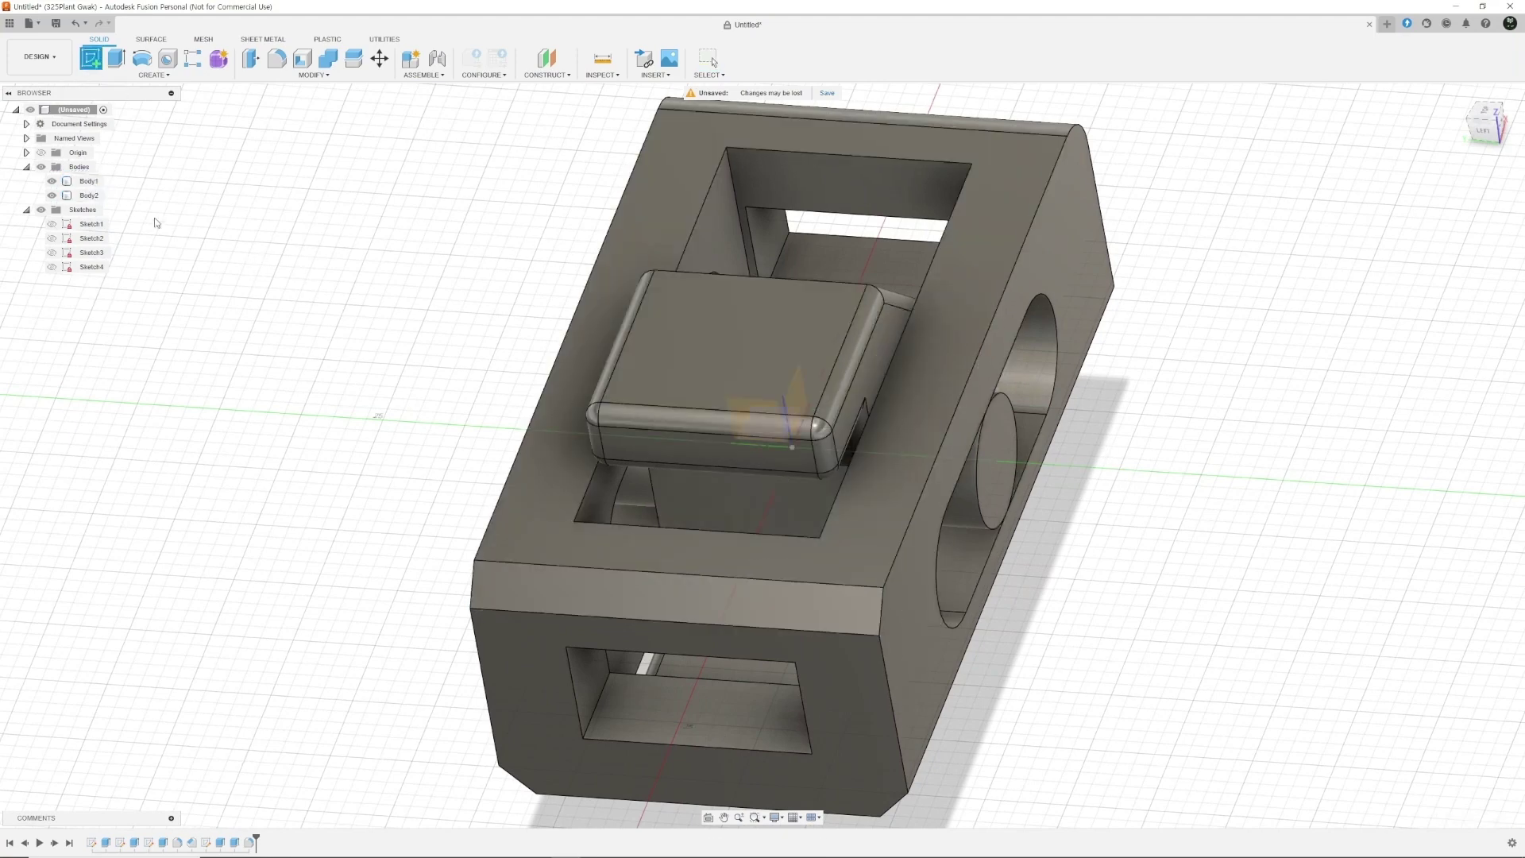
left_click(776, 355)
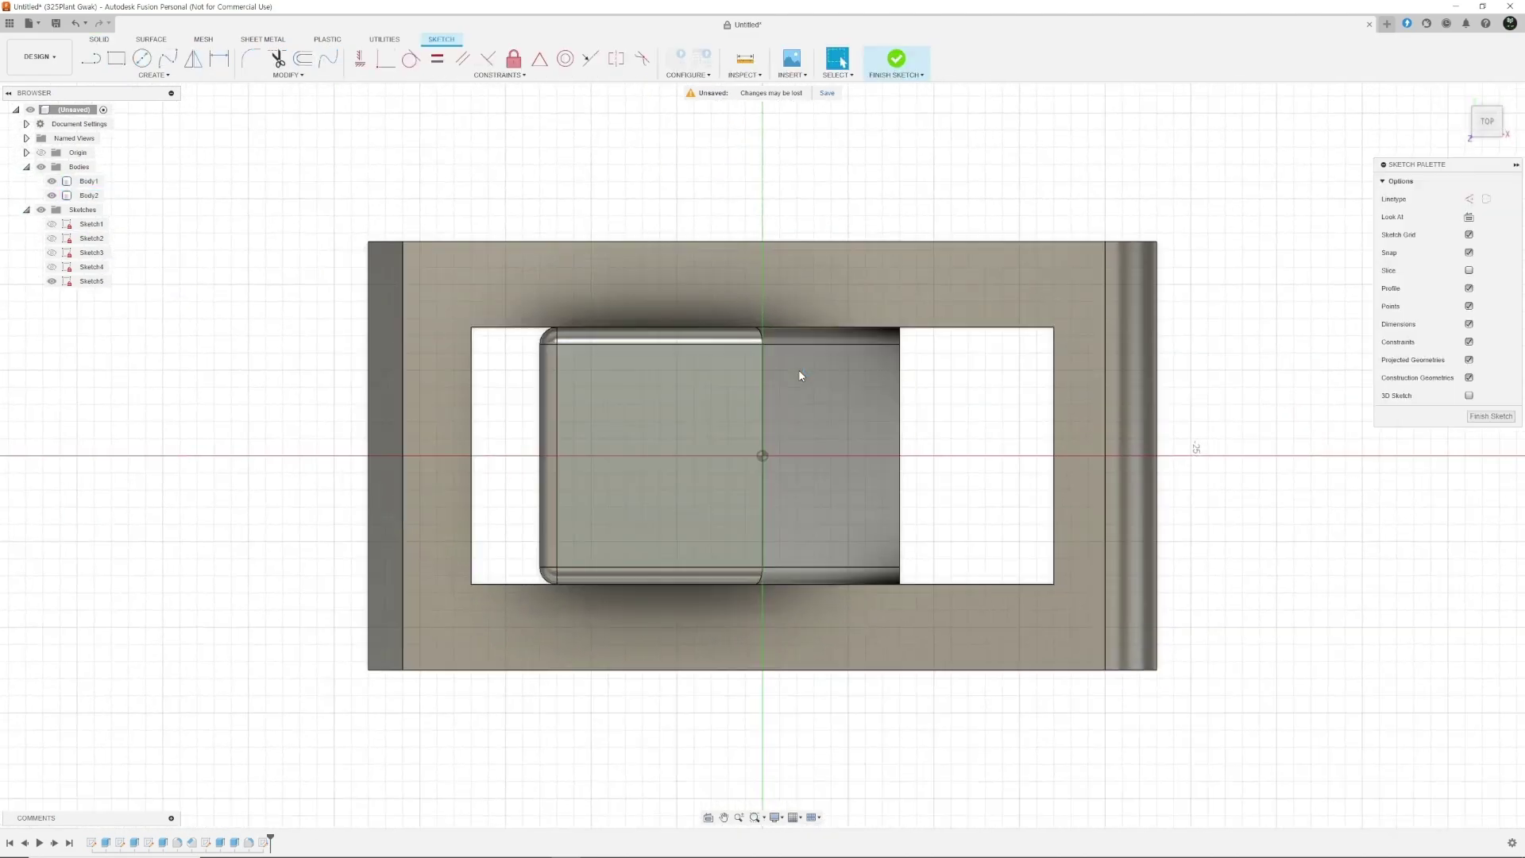
left_click(1501, 92)
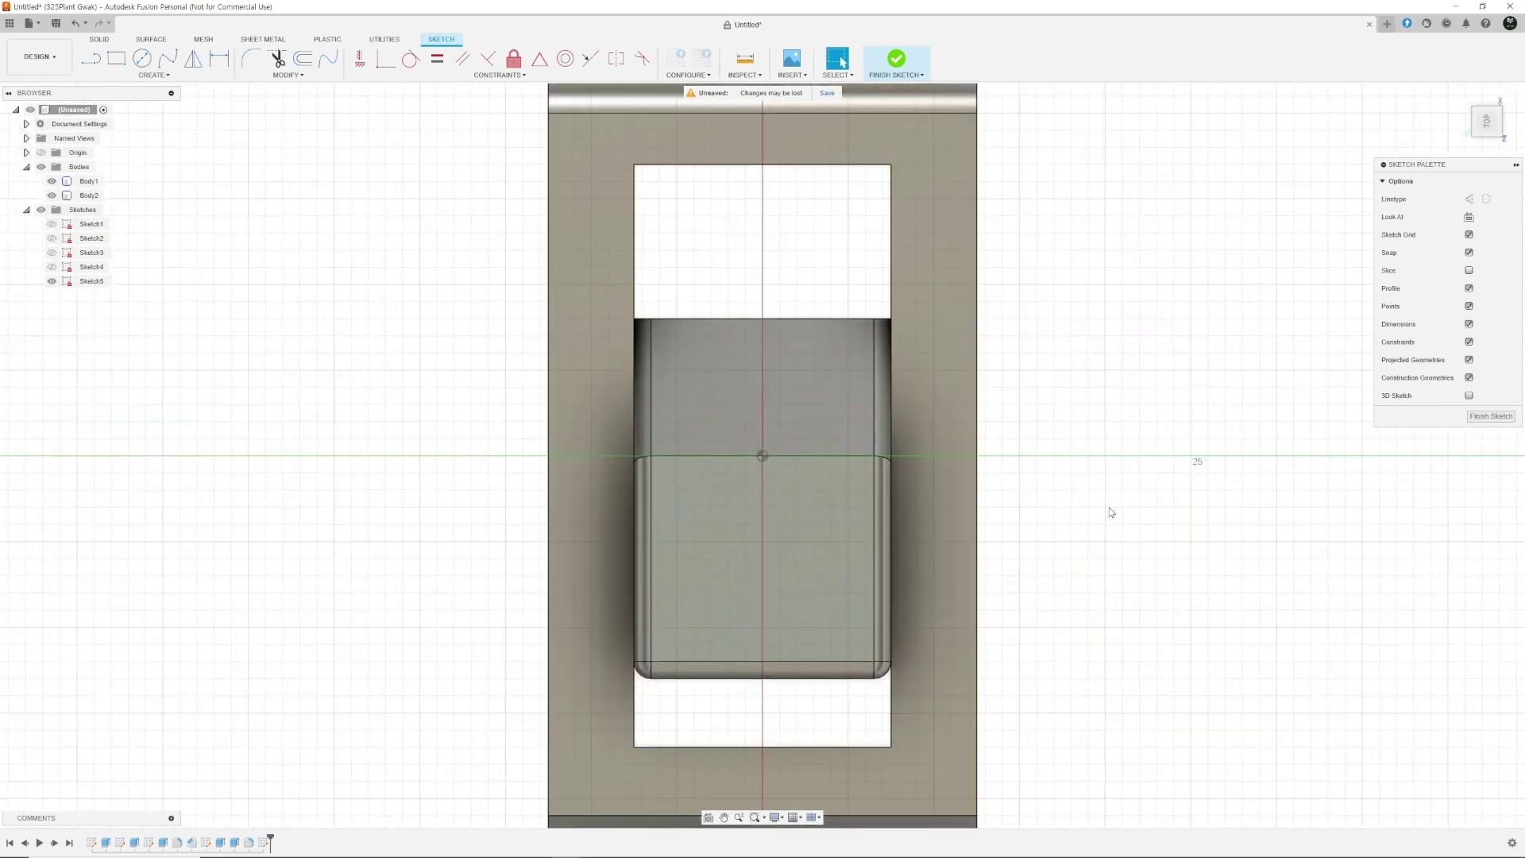
middle_click_drag(1112, 510, 1106, 425)
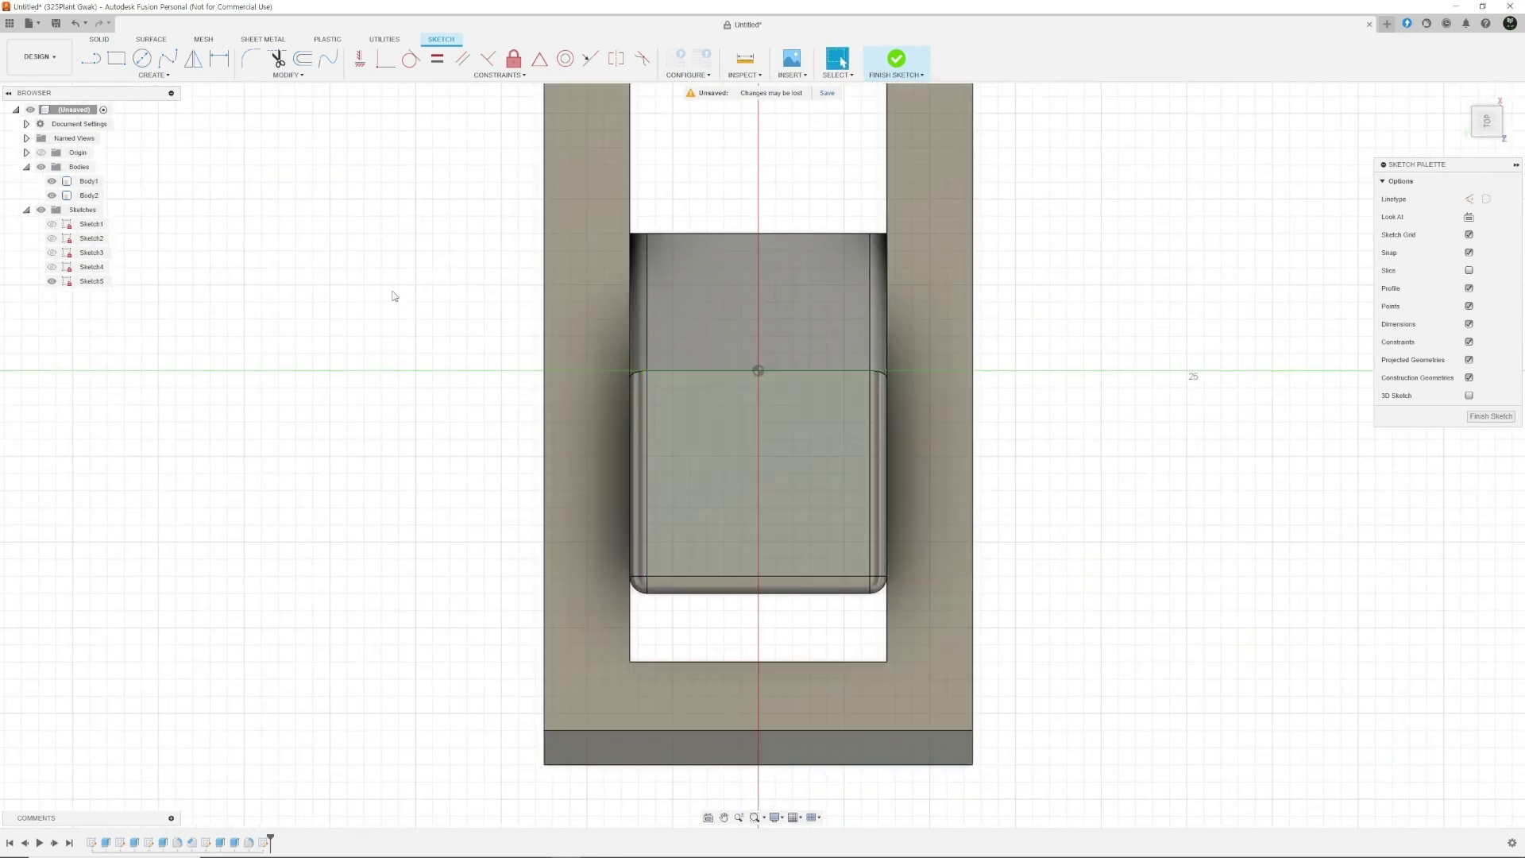
left_click(154, 75)
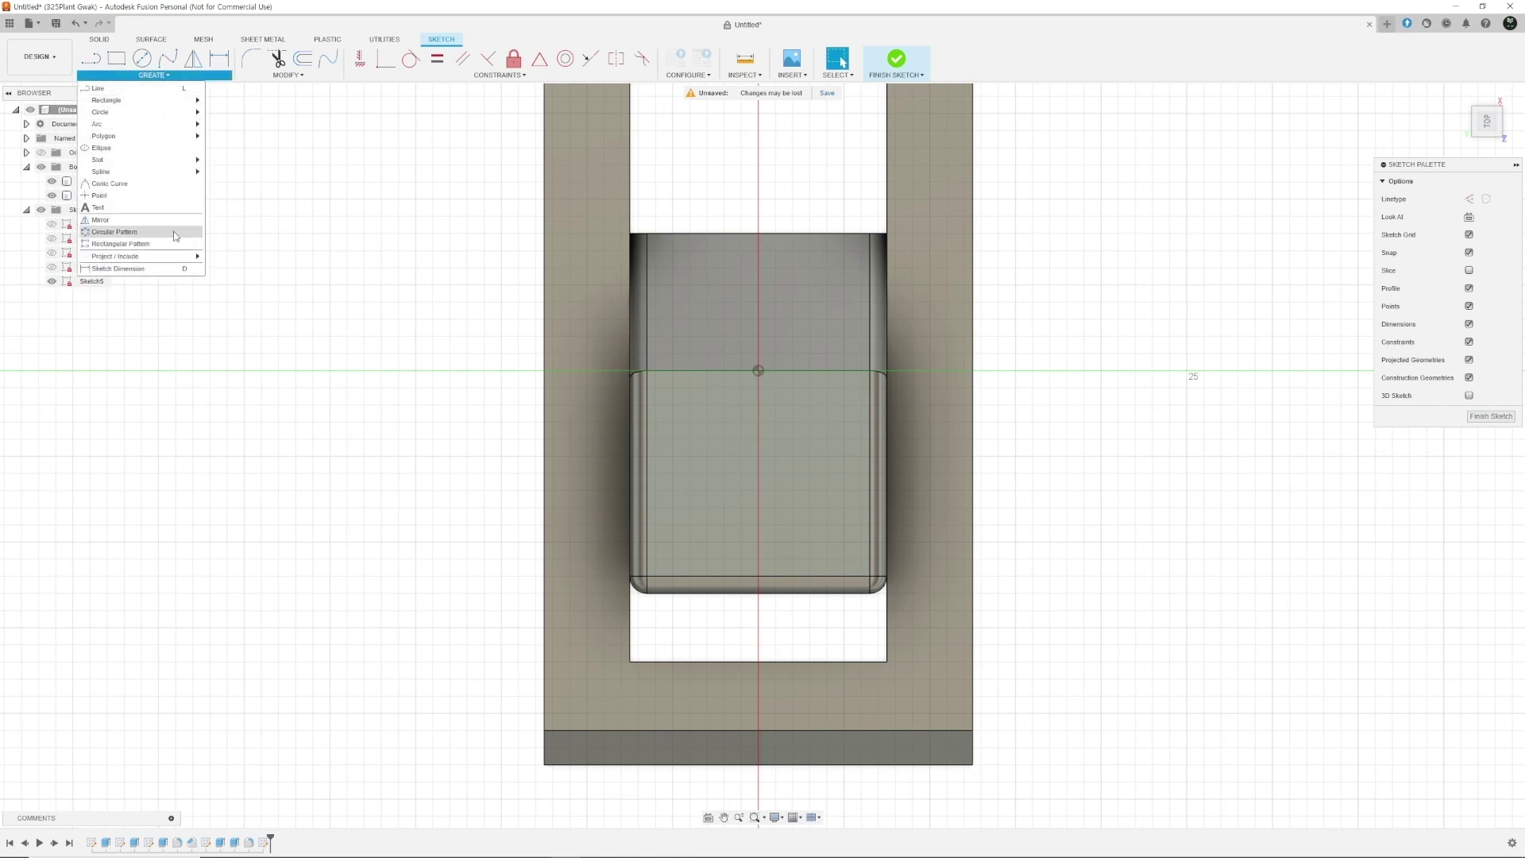
left_click(100, 207)
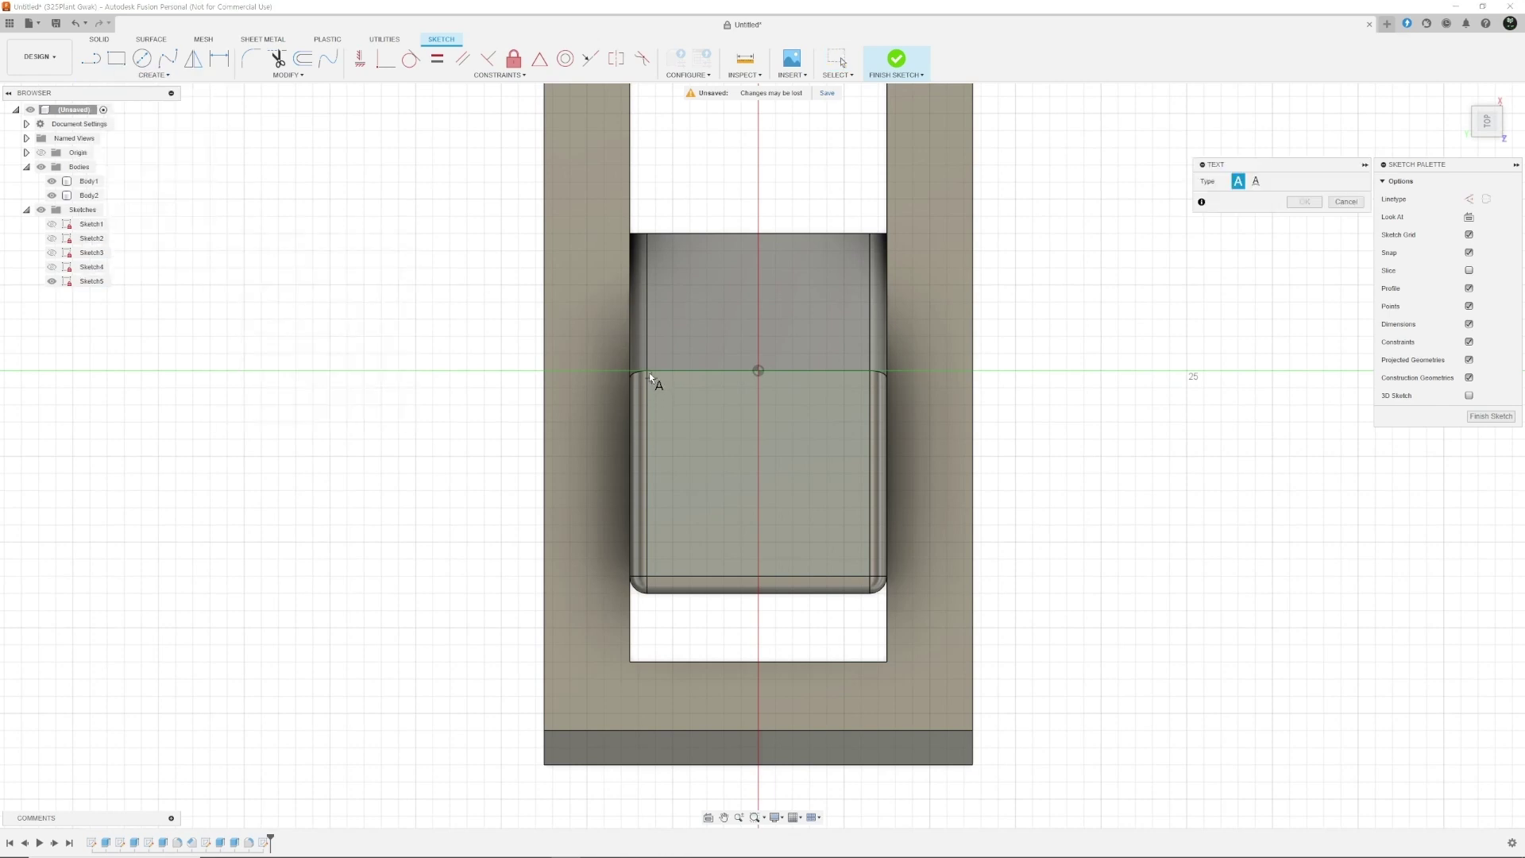
left_click(866, 568)
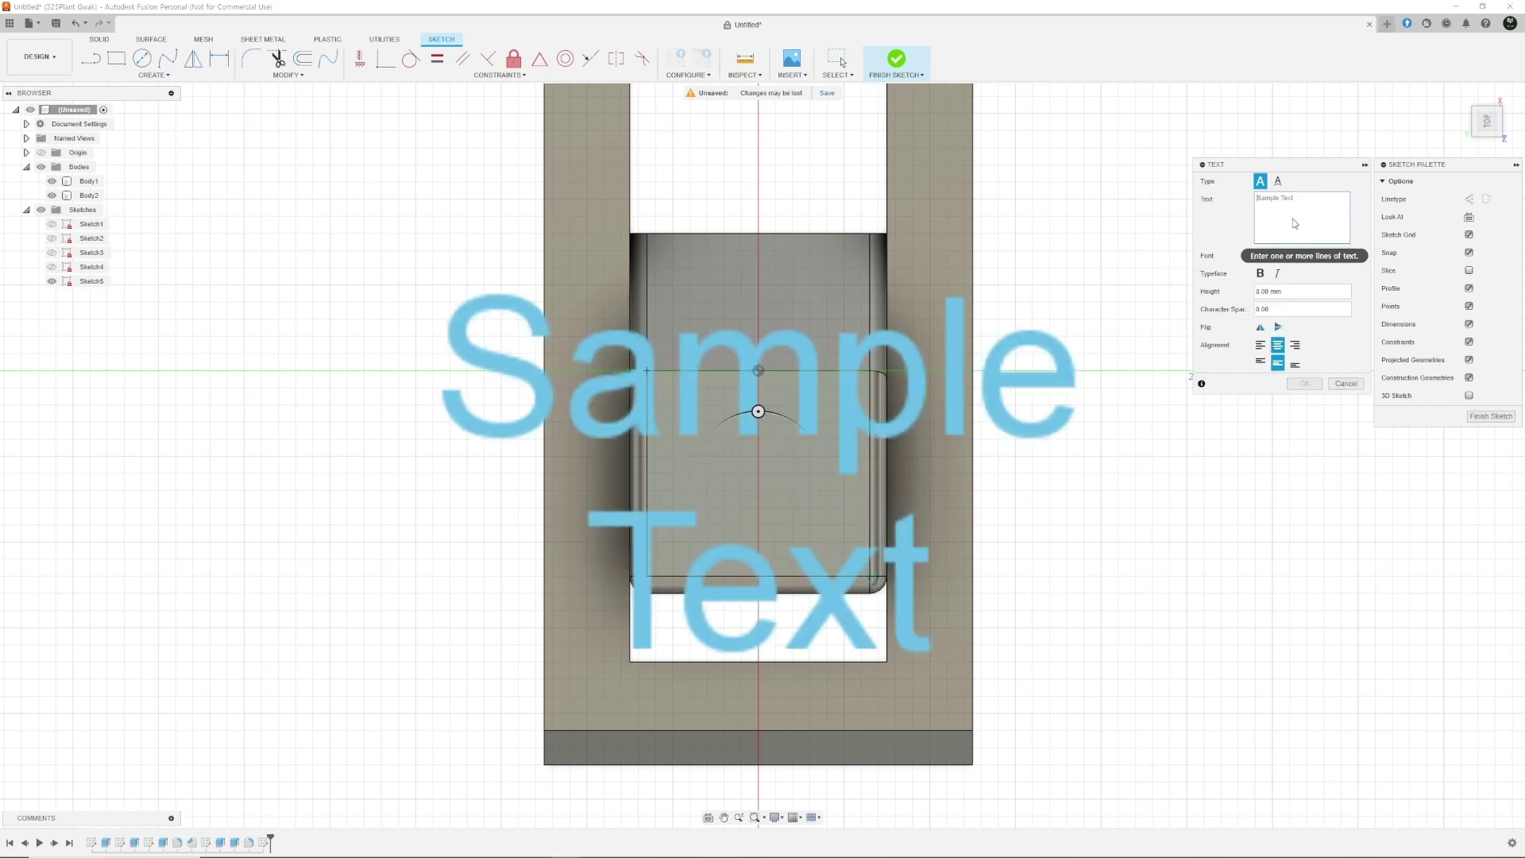
type("12")
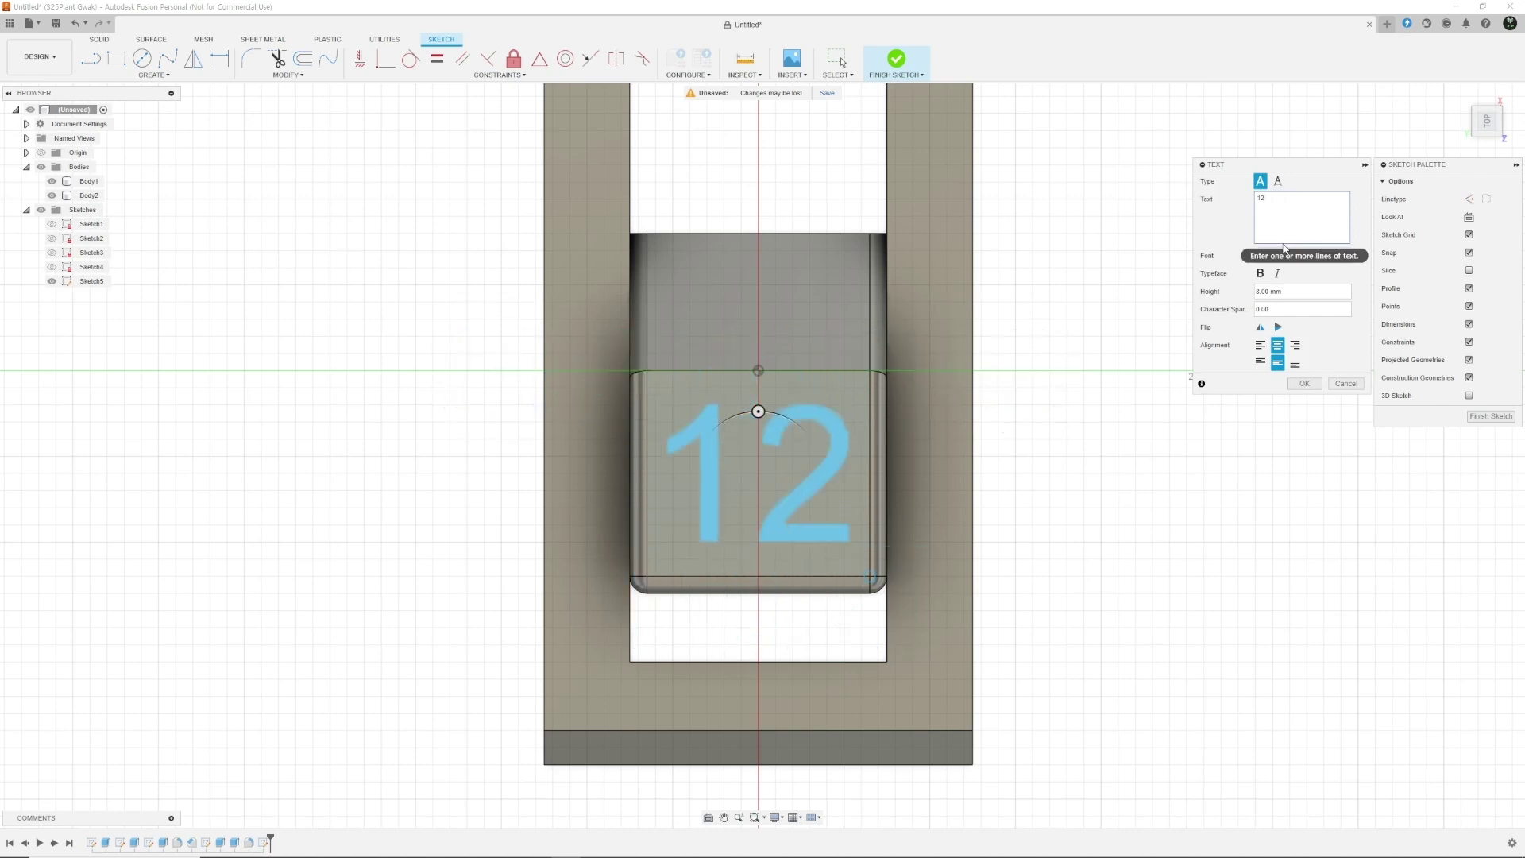
Centre the "12" text in its frame, set its height to 8 mm and finish the sketch
left_click(1278, 366)
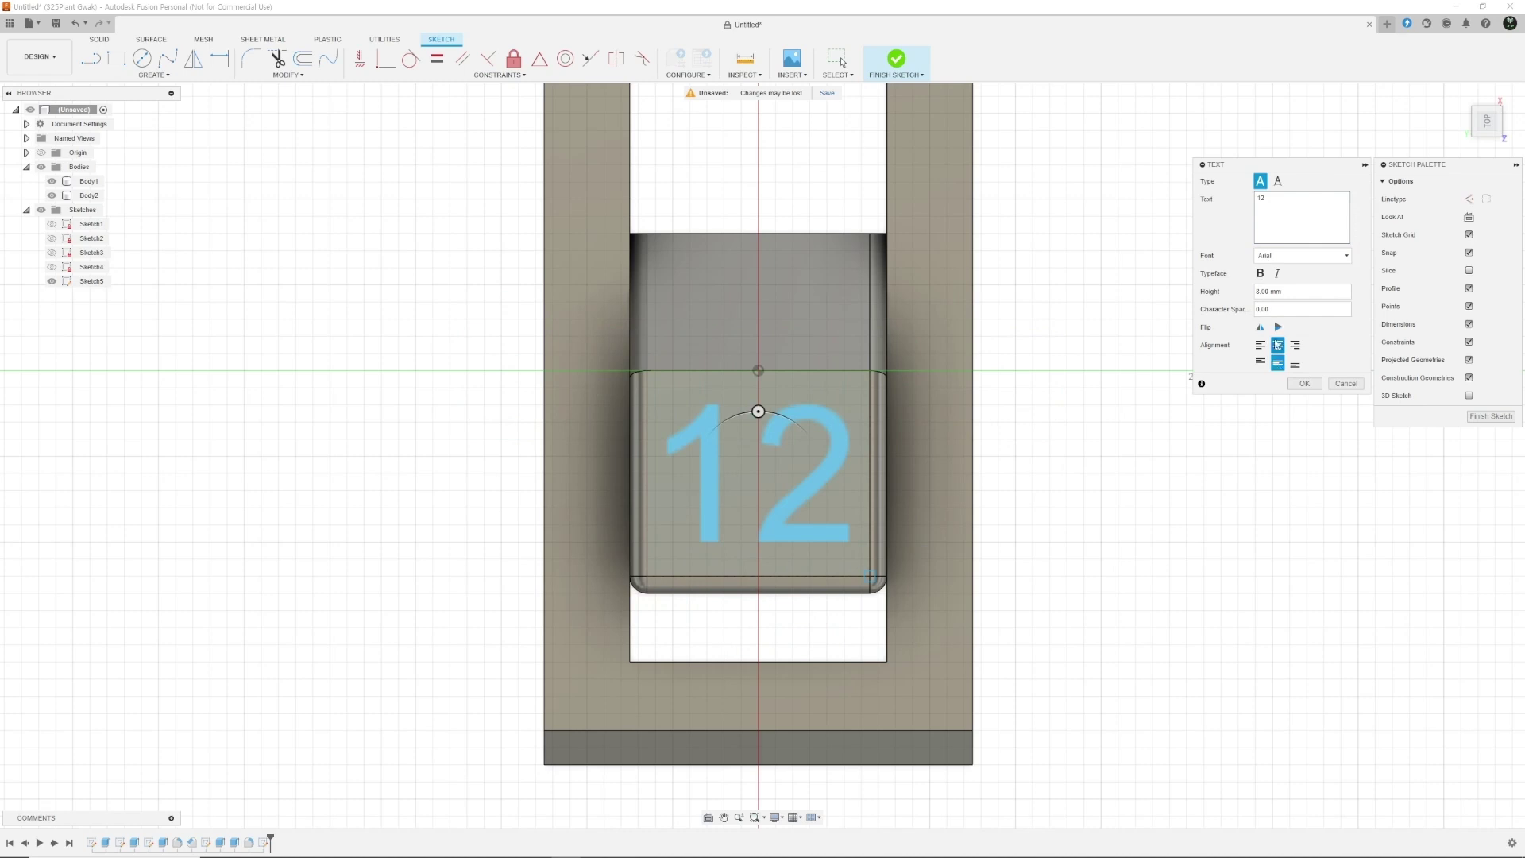
left_click(1288, 292)
type("10")
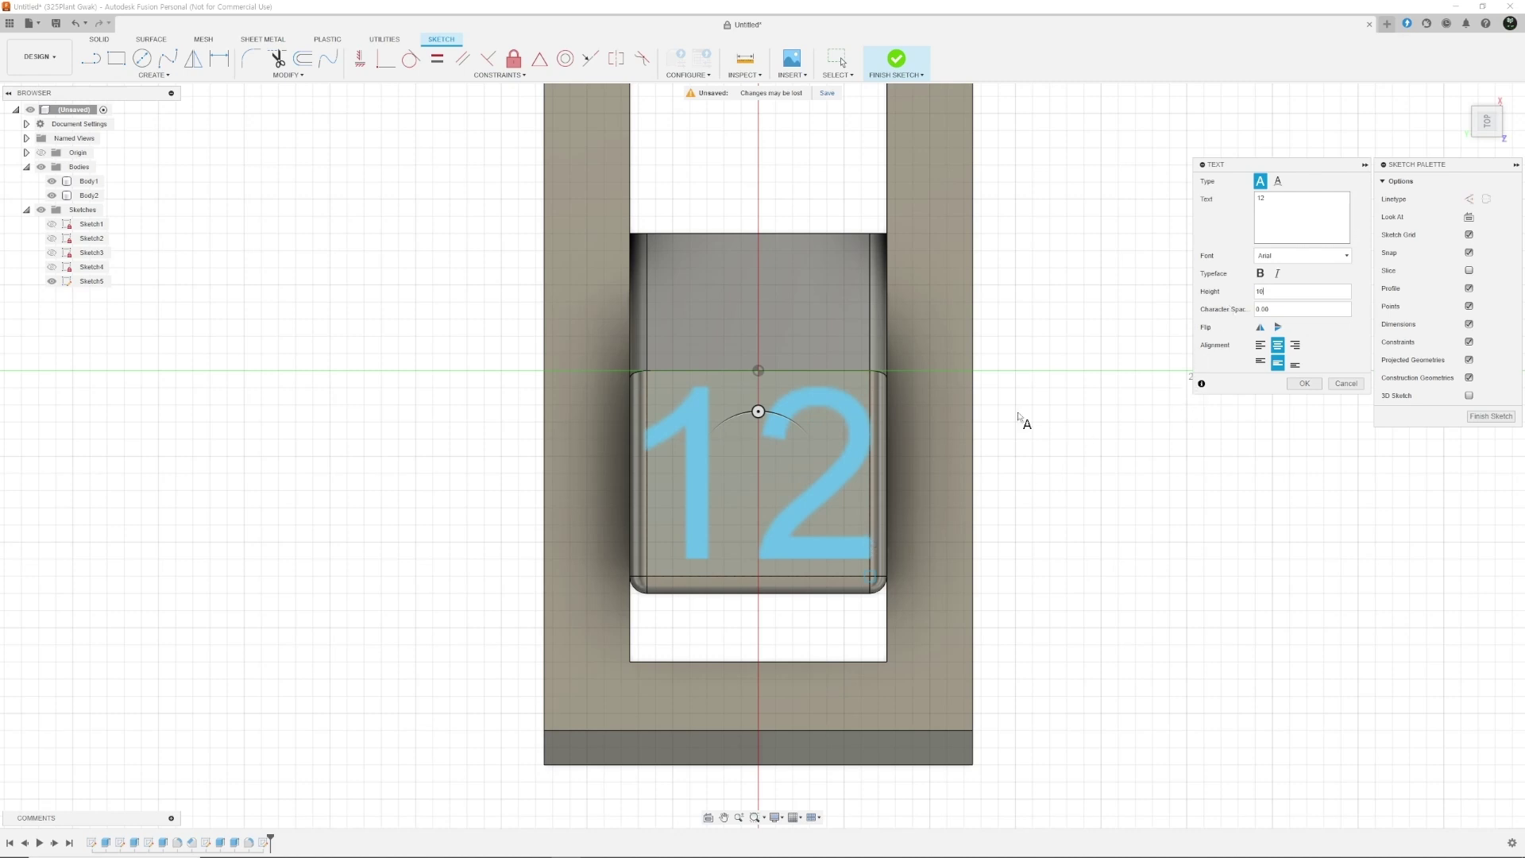
left_click_drag(1267, 295, 1233, 296)
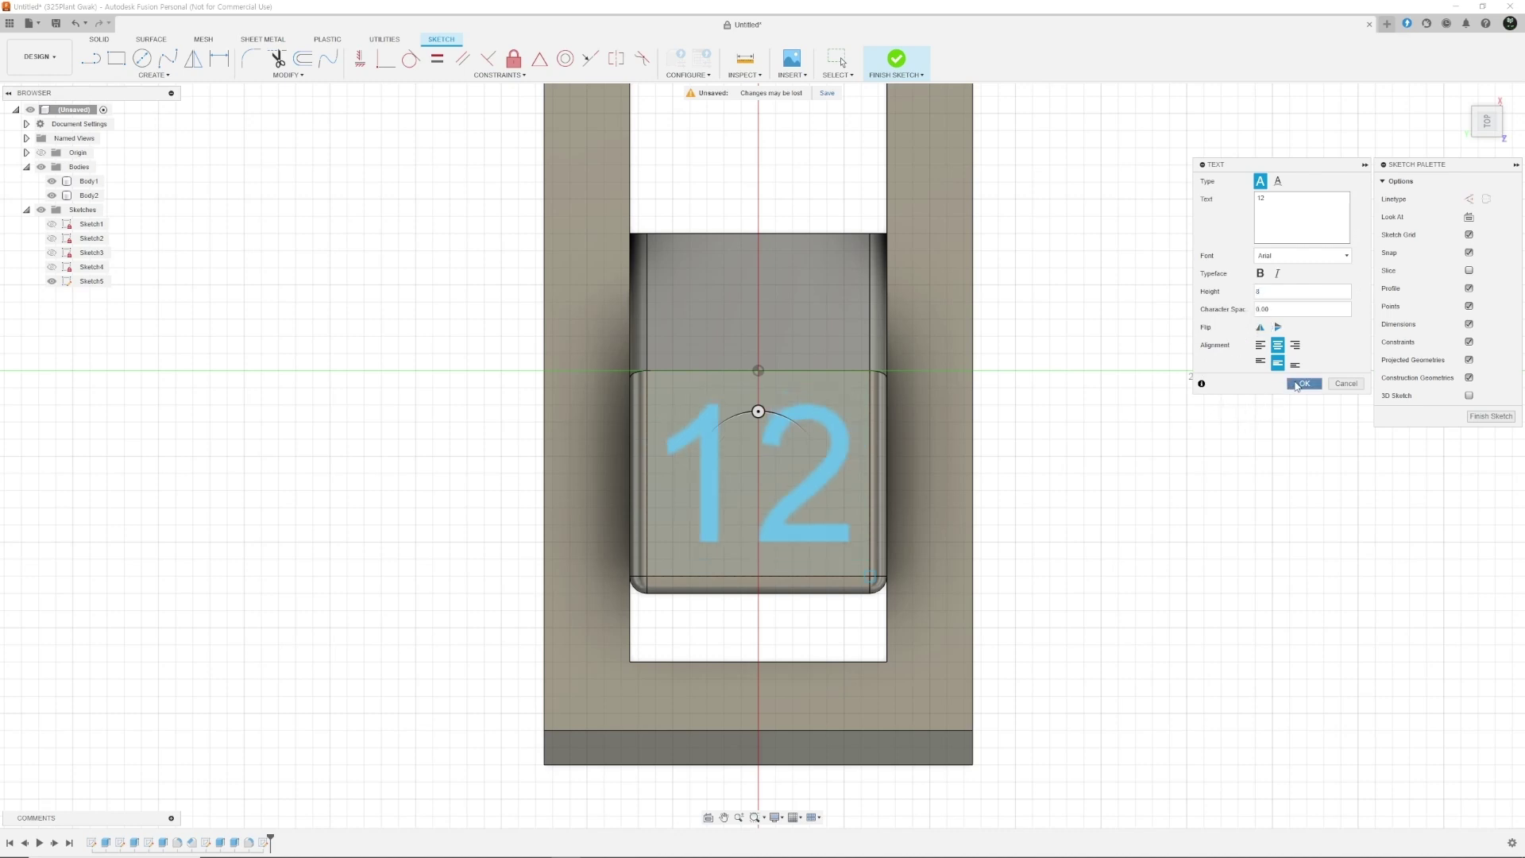
left_click(1301, 384)
left_click(1490, 417)
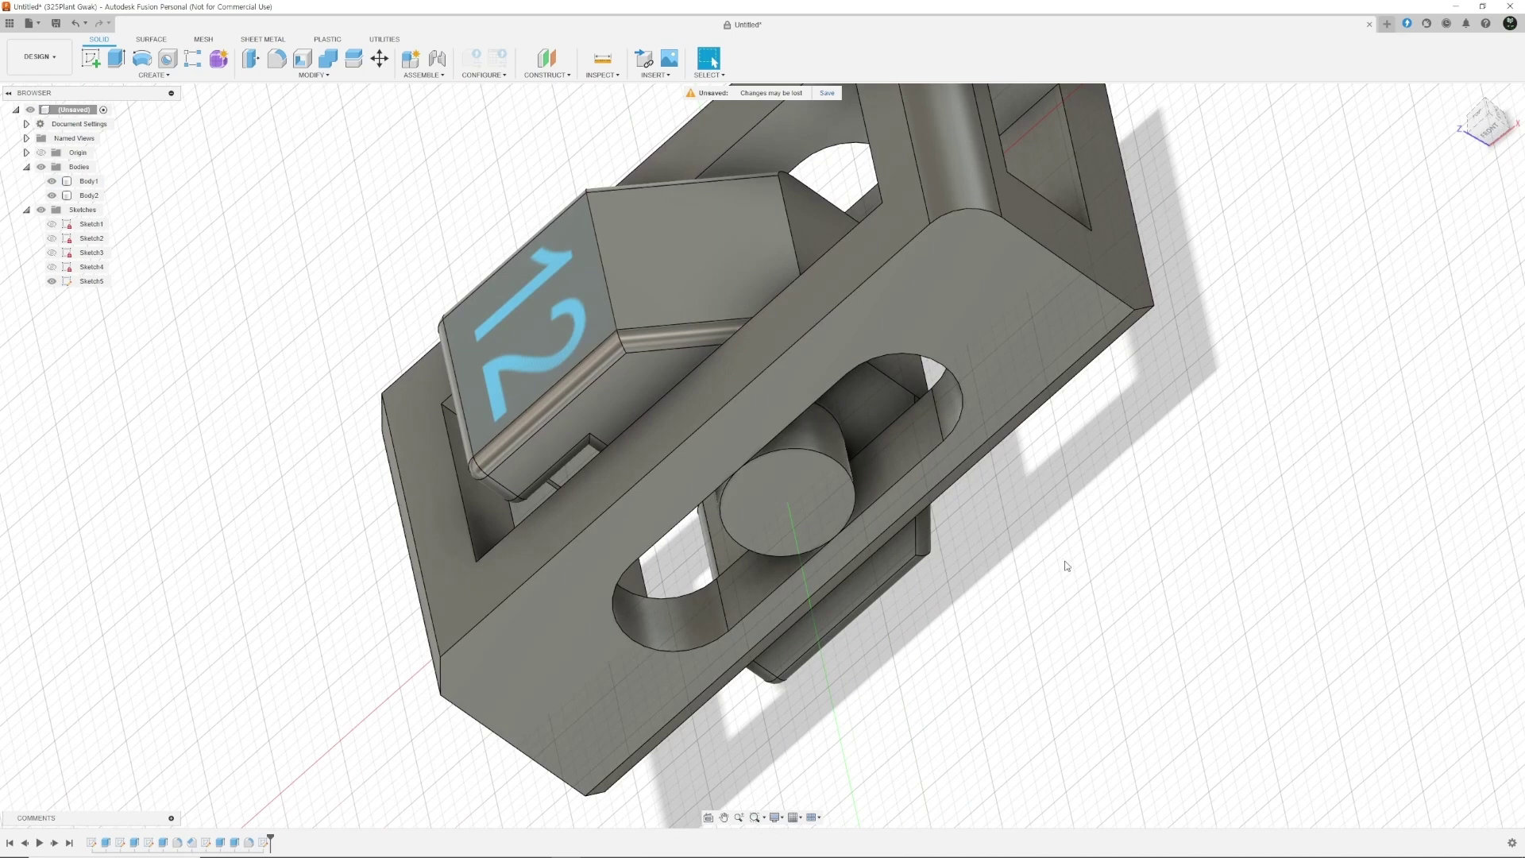
Extrude the "12" sketch text inward as an engraved cut into the notched part's top face
key("e")
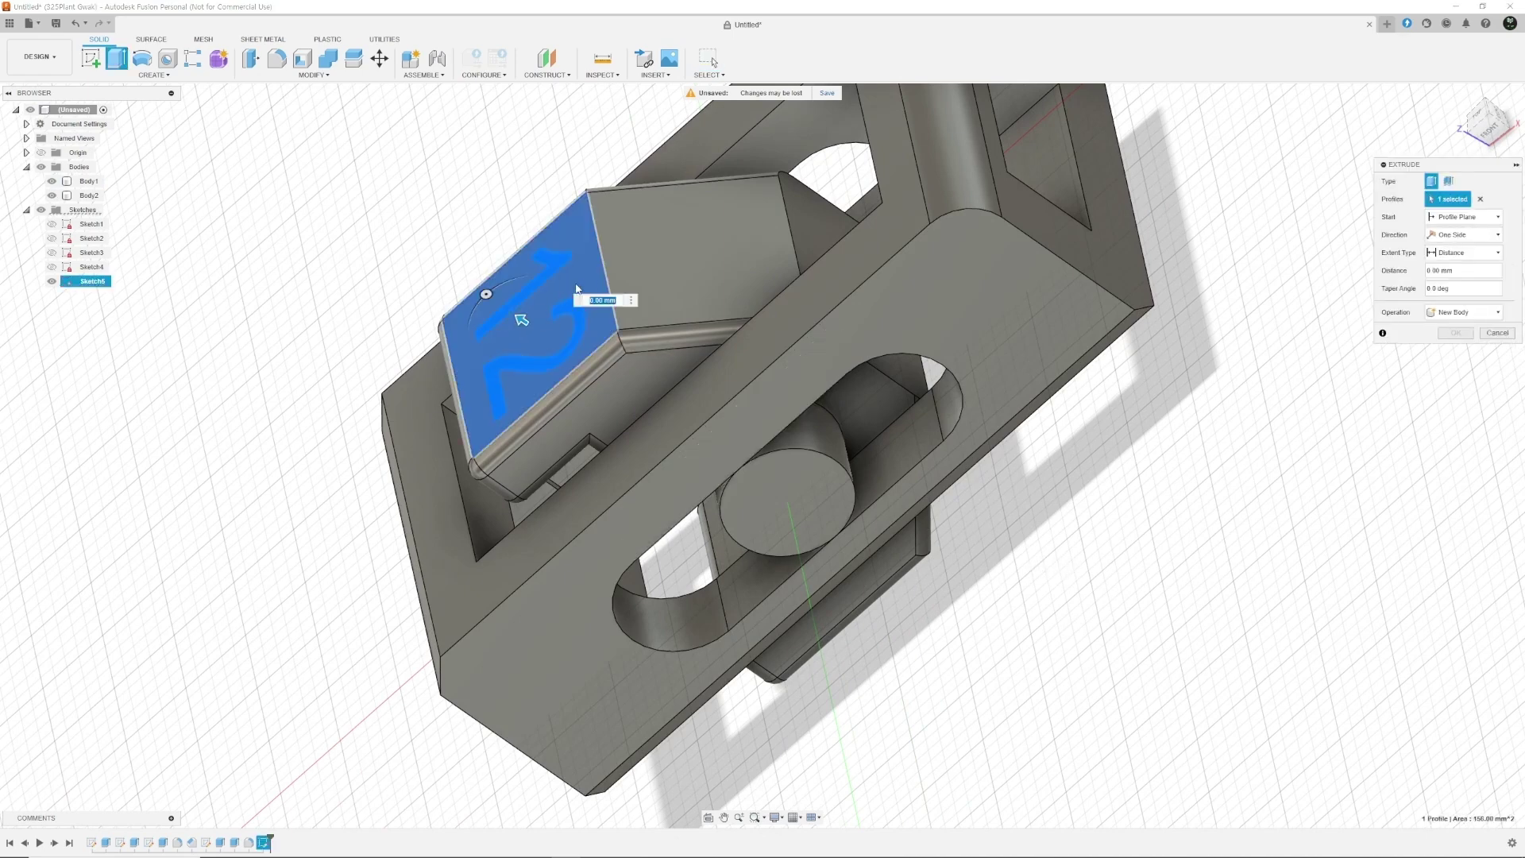
left_click(520, 317)
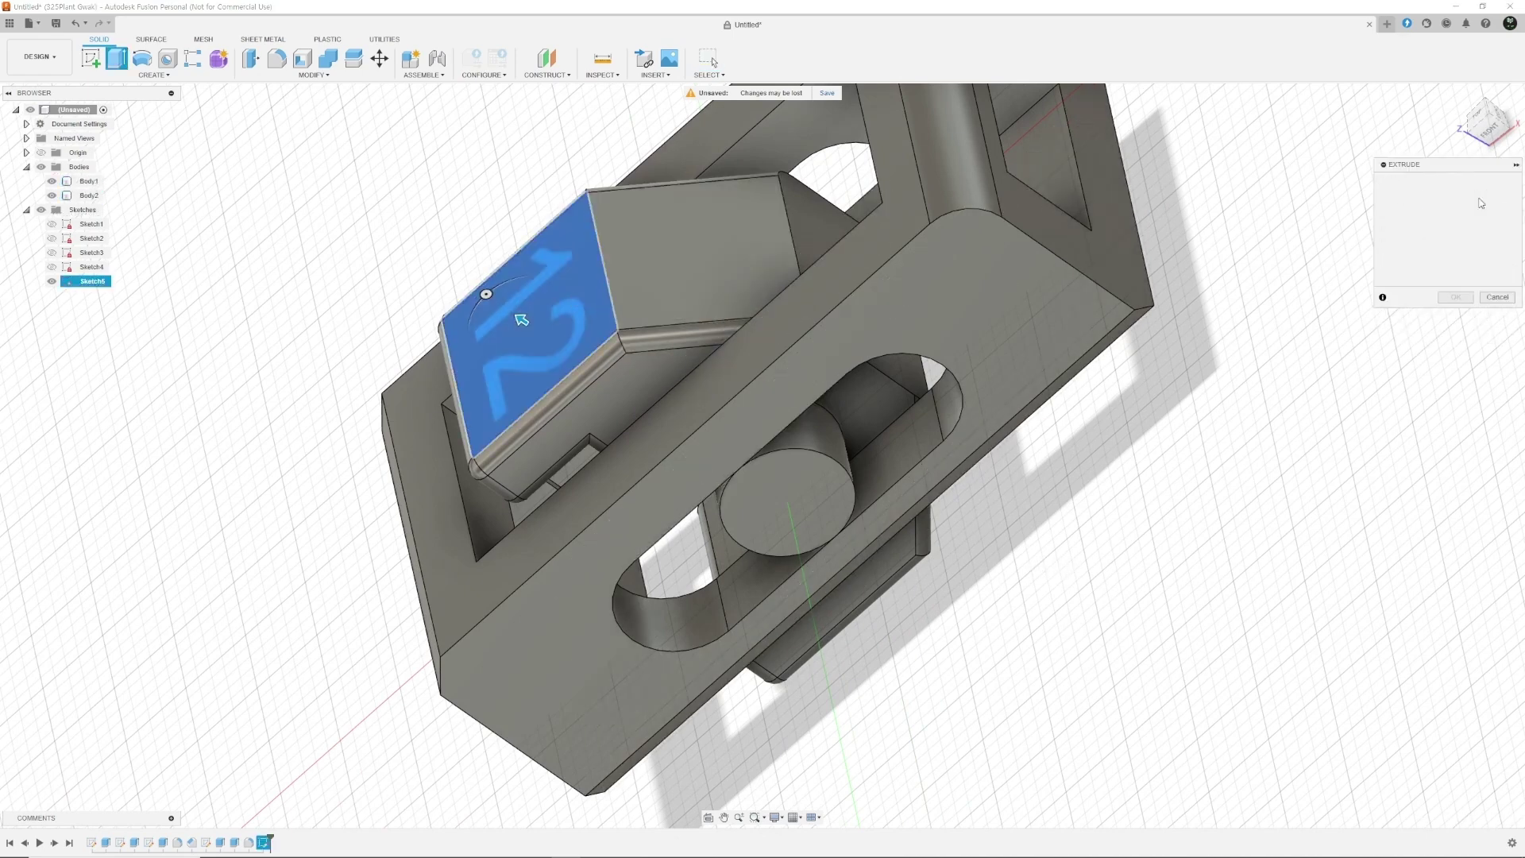
left_click(526, 284)
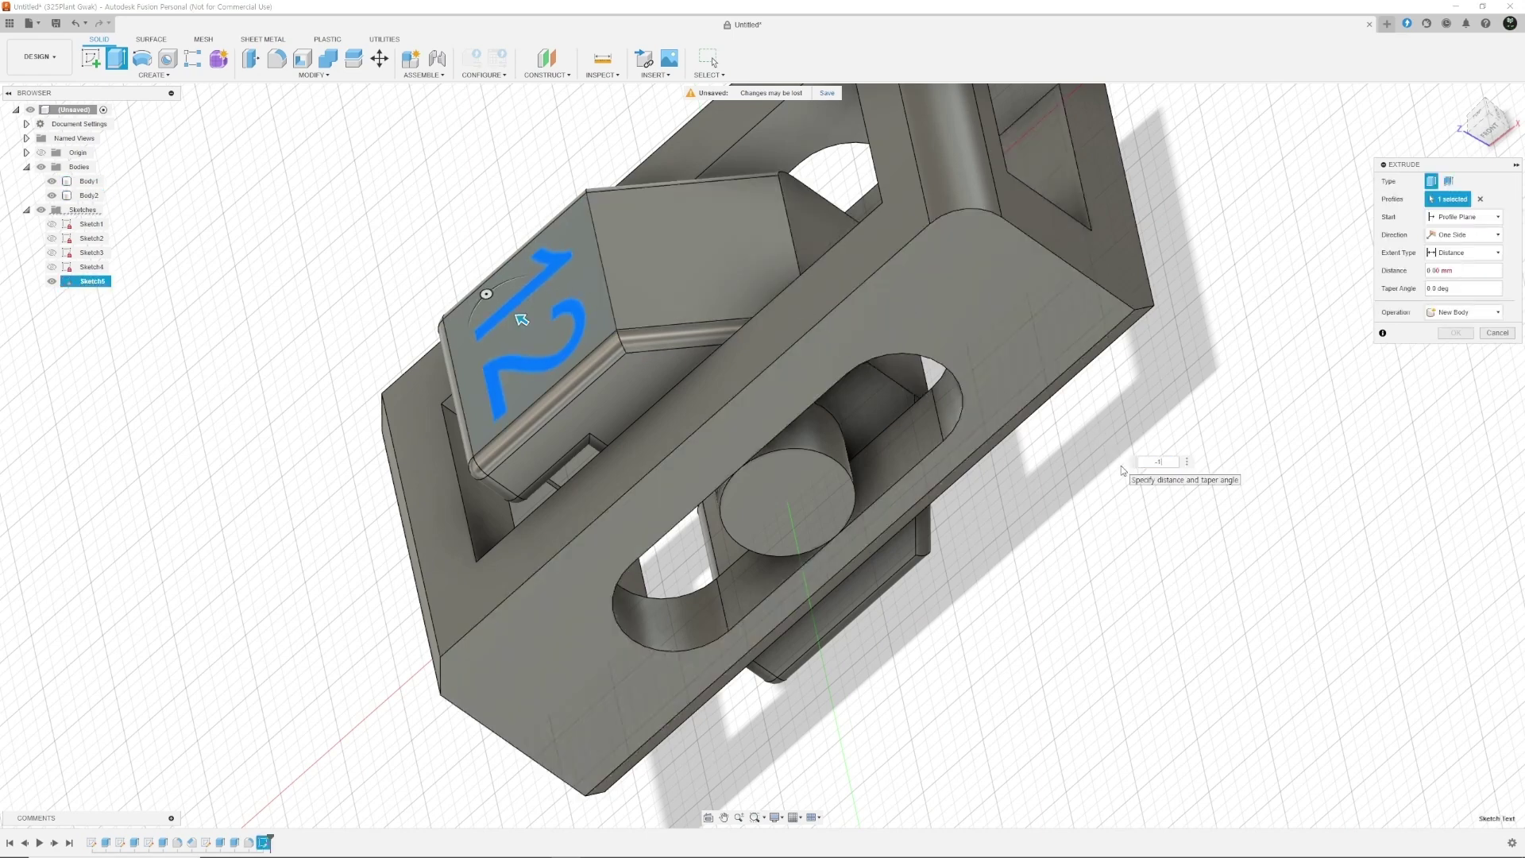
key("Return")
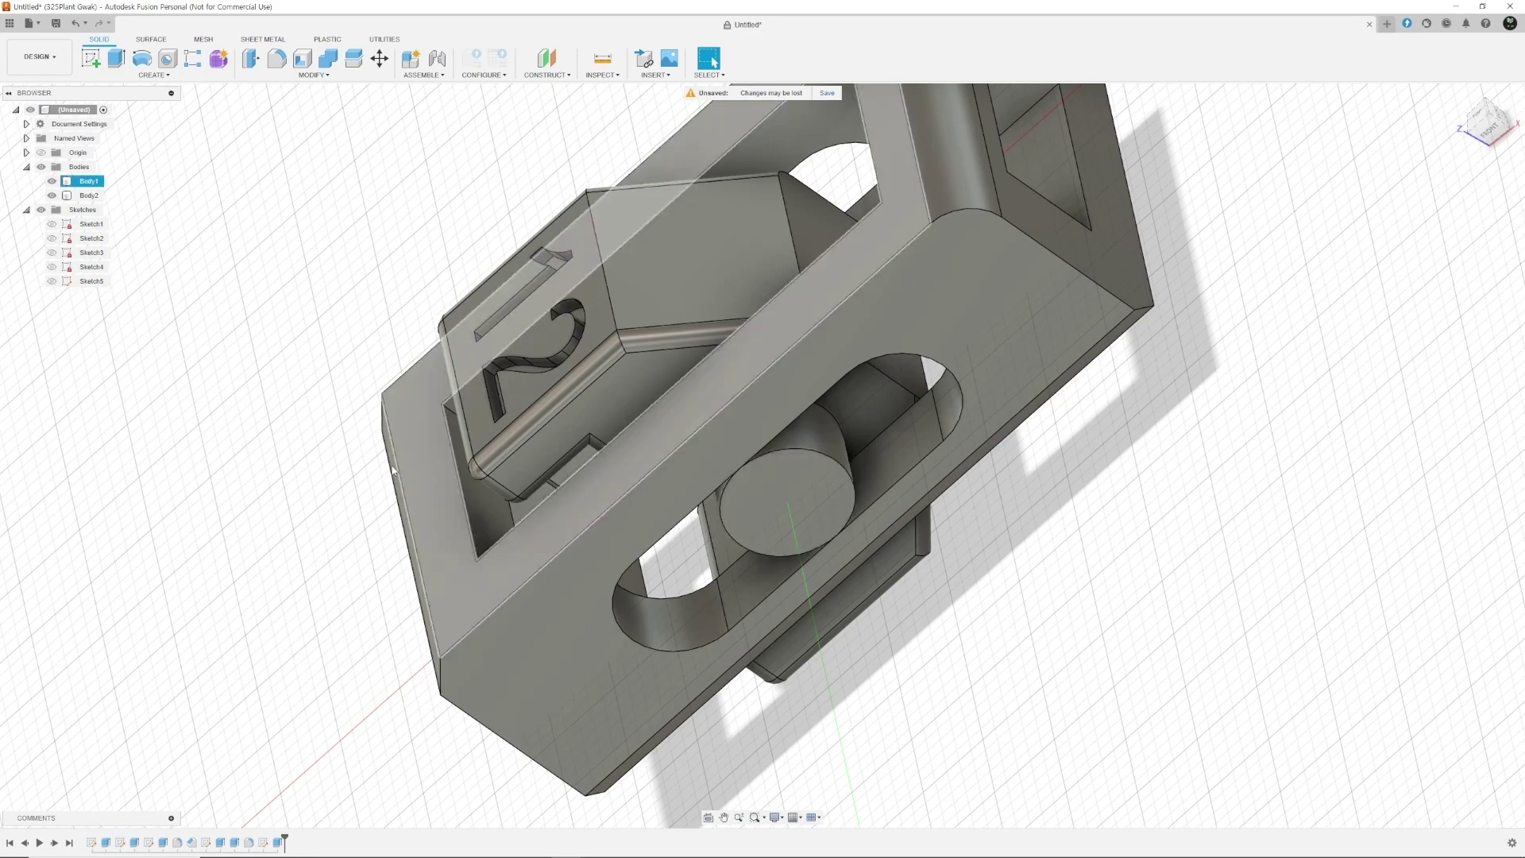
key("Escape")
Hide Body1 and offset the cylindrical faces of both pin ends on Body2 by -0.5 mm
middle_click_drag(330, 453, 1016, 429, "shift")
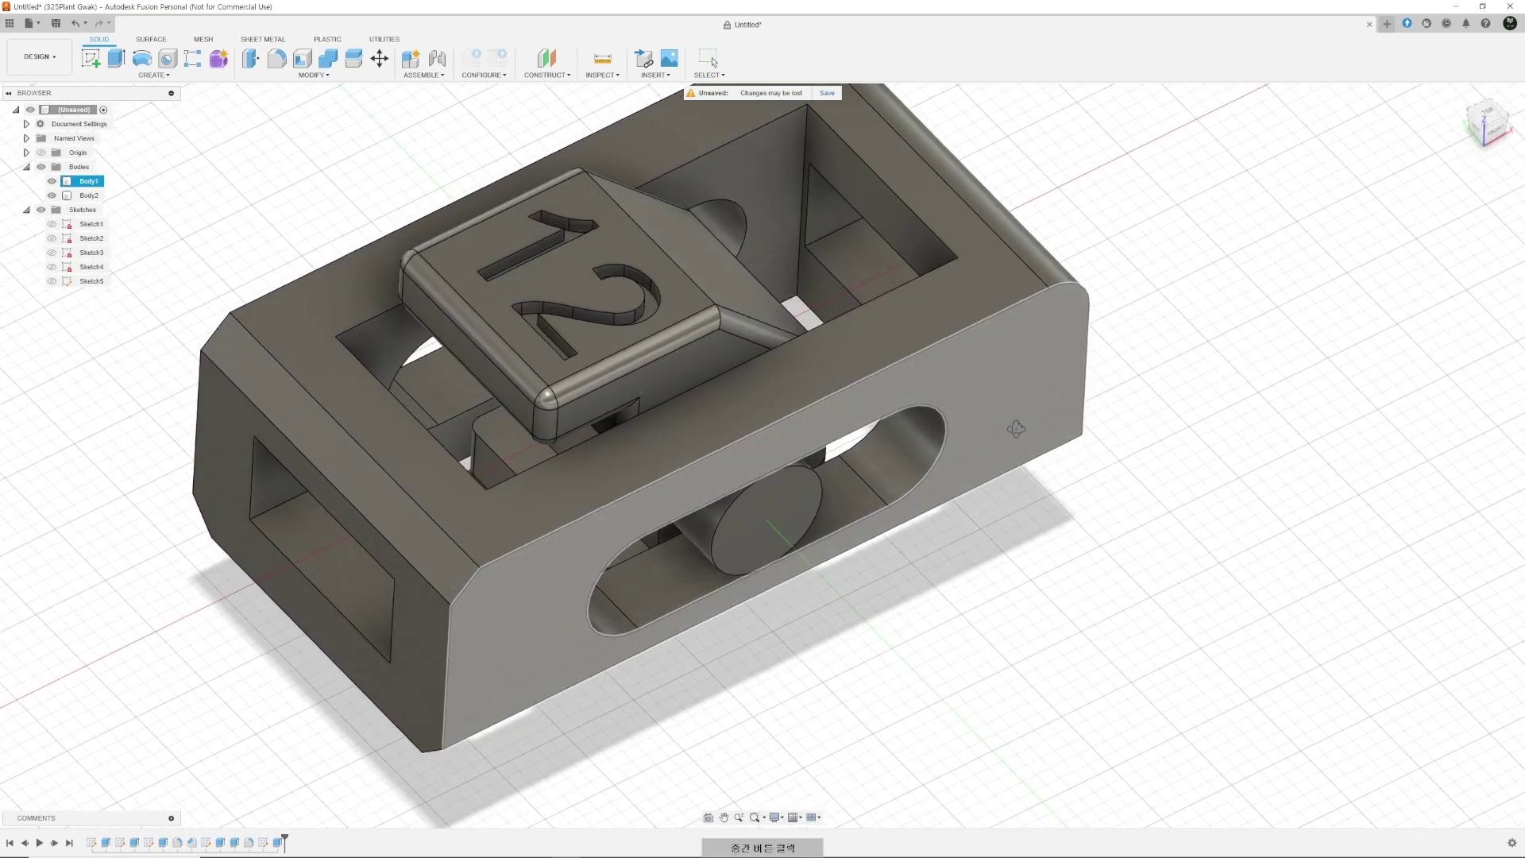
middle_click_drag(953, 379, 1062, 458)
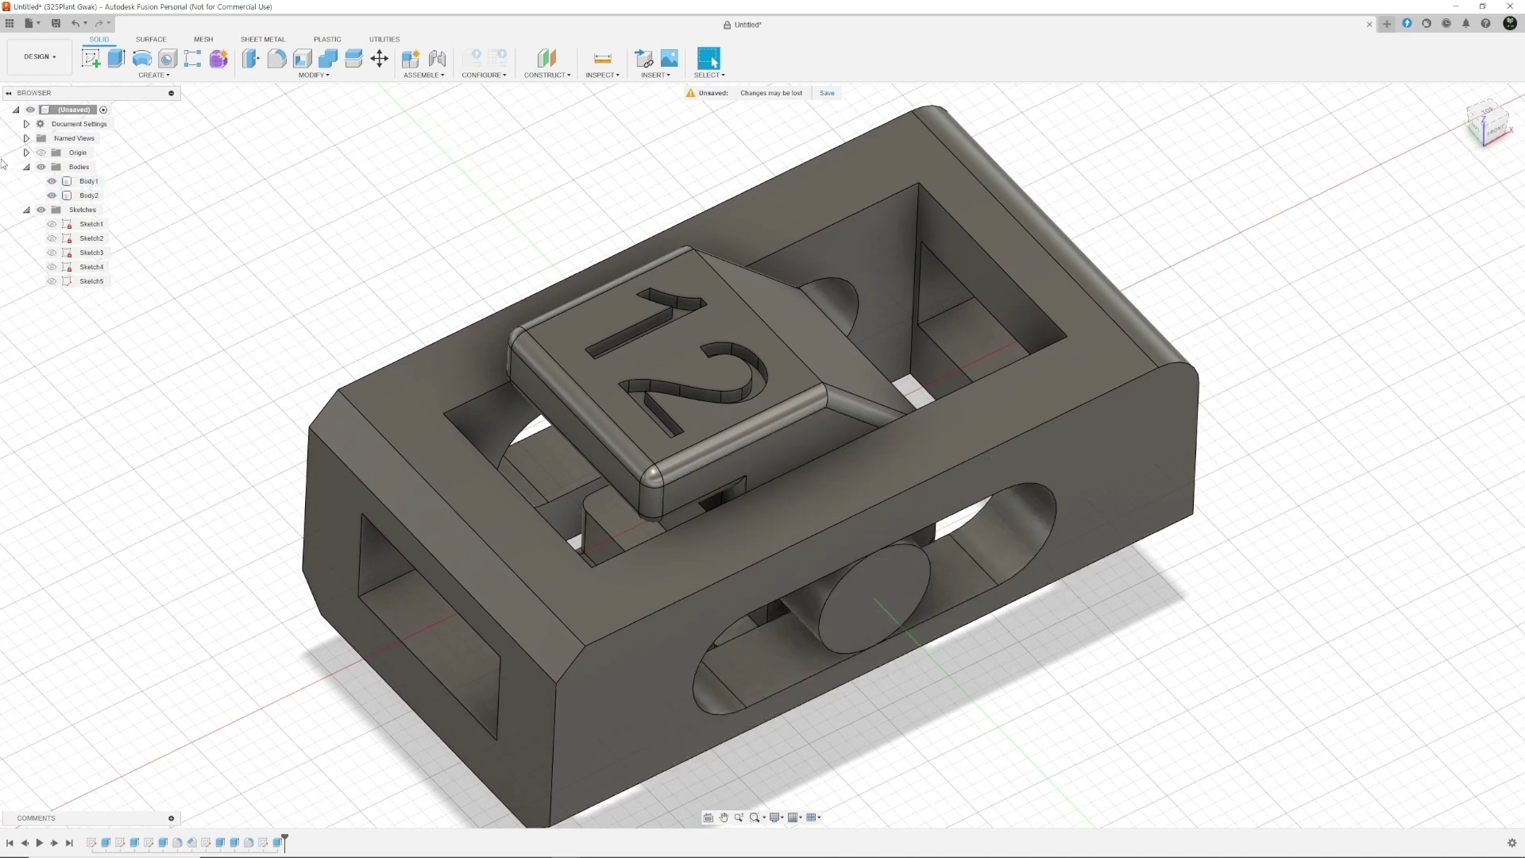
left_click(52, 181)
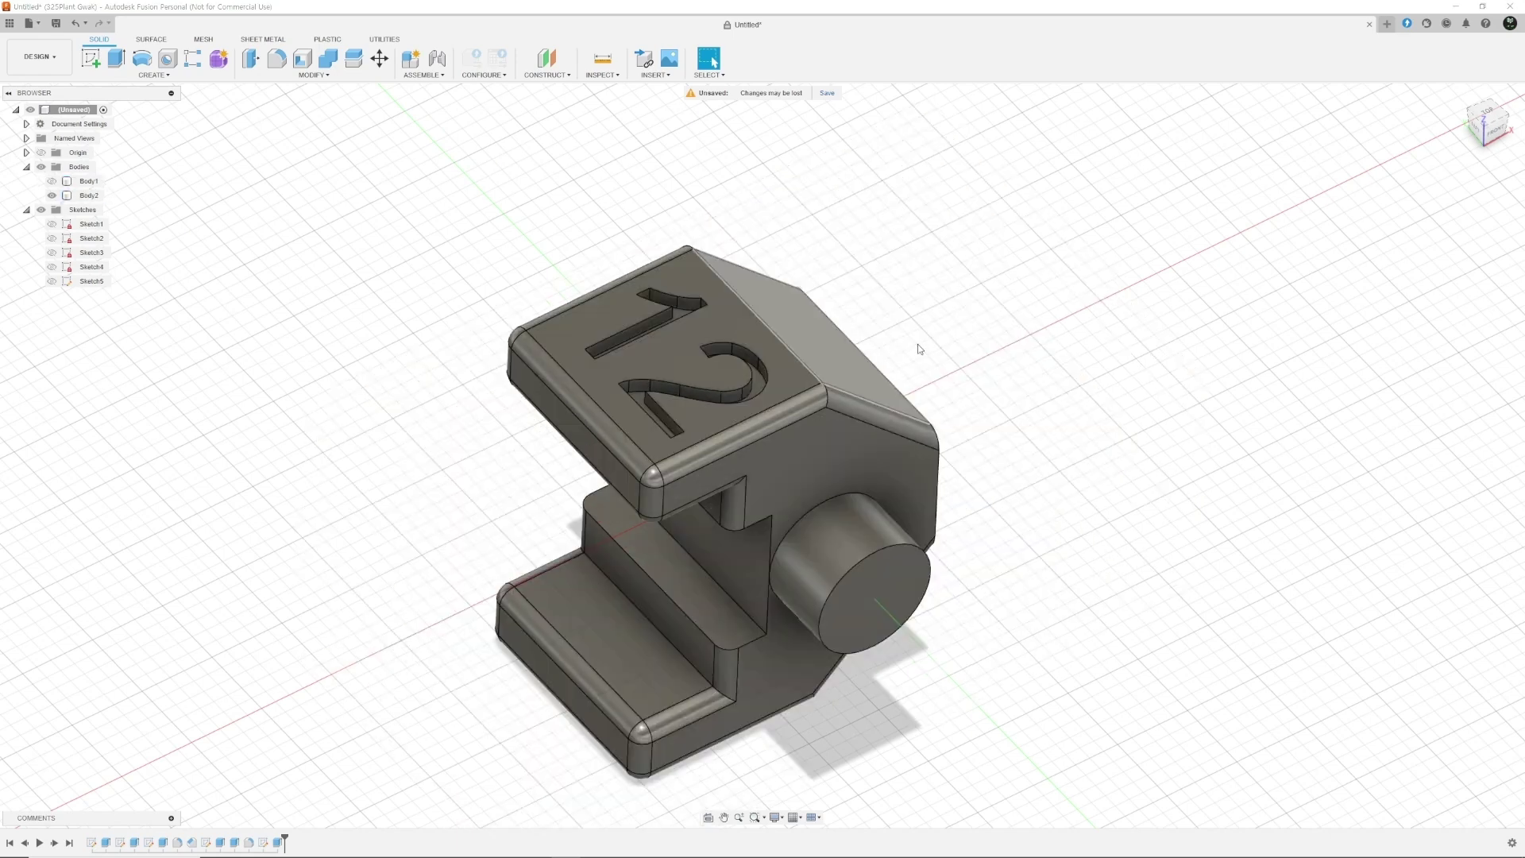
middle_click_drag(970, 364, 1038, 426, "shift")
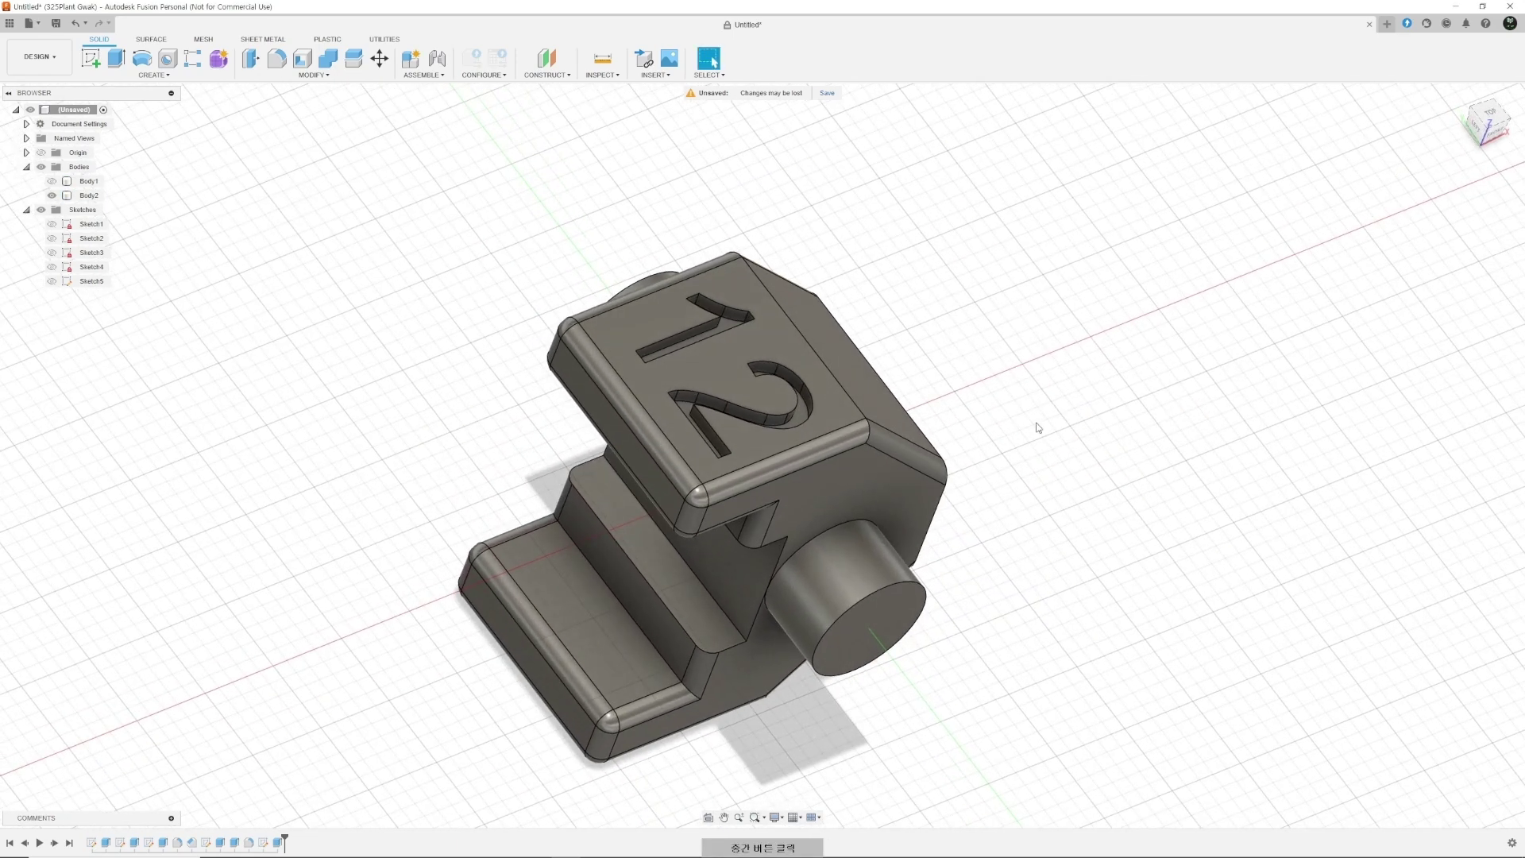
left_click(313, 75)
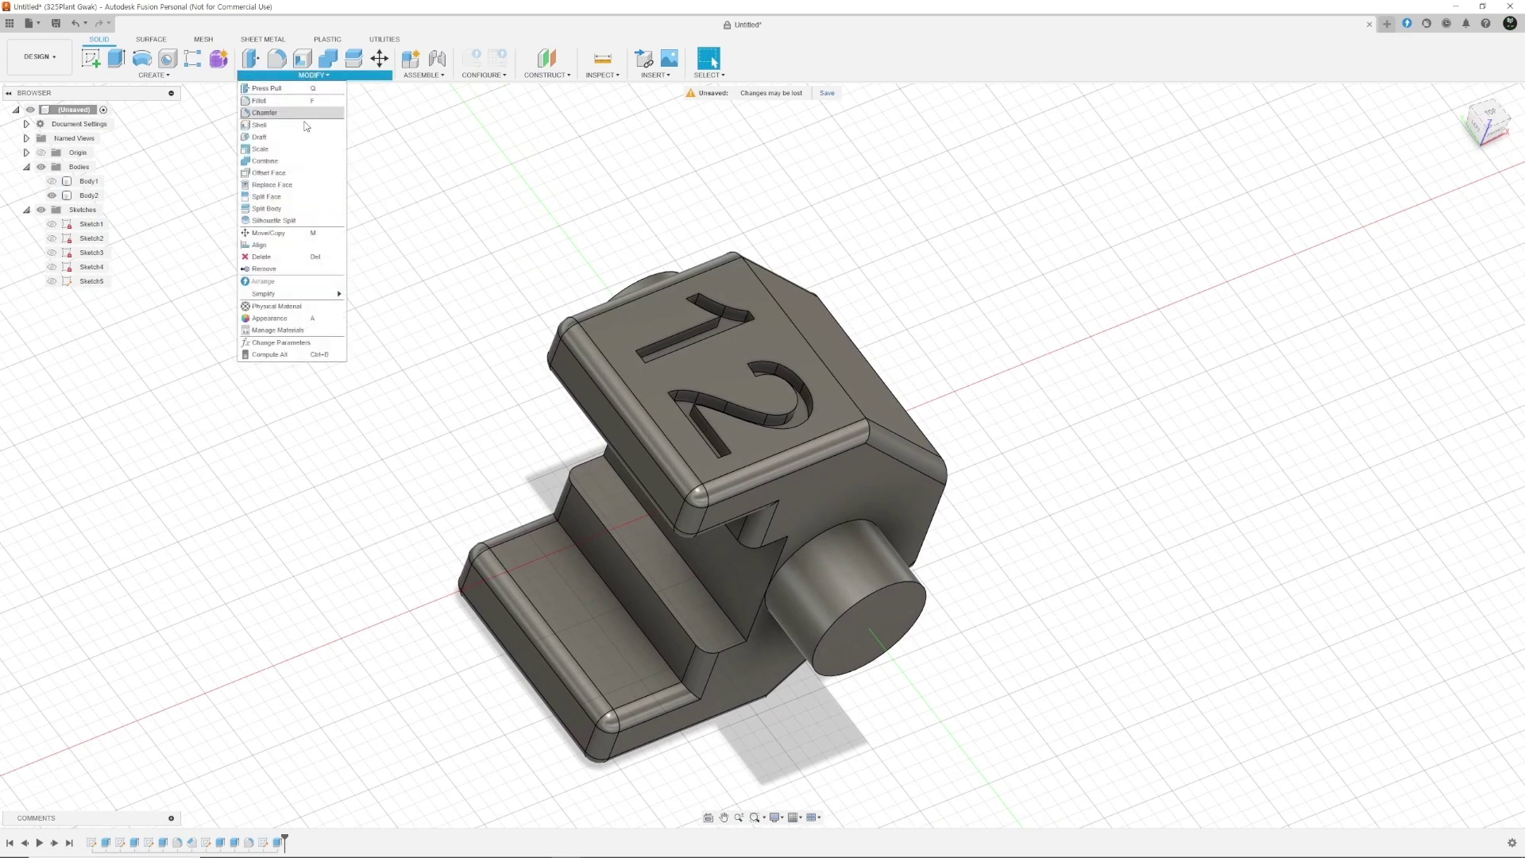
left_click(305, 177)
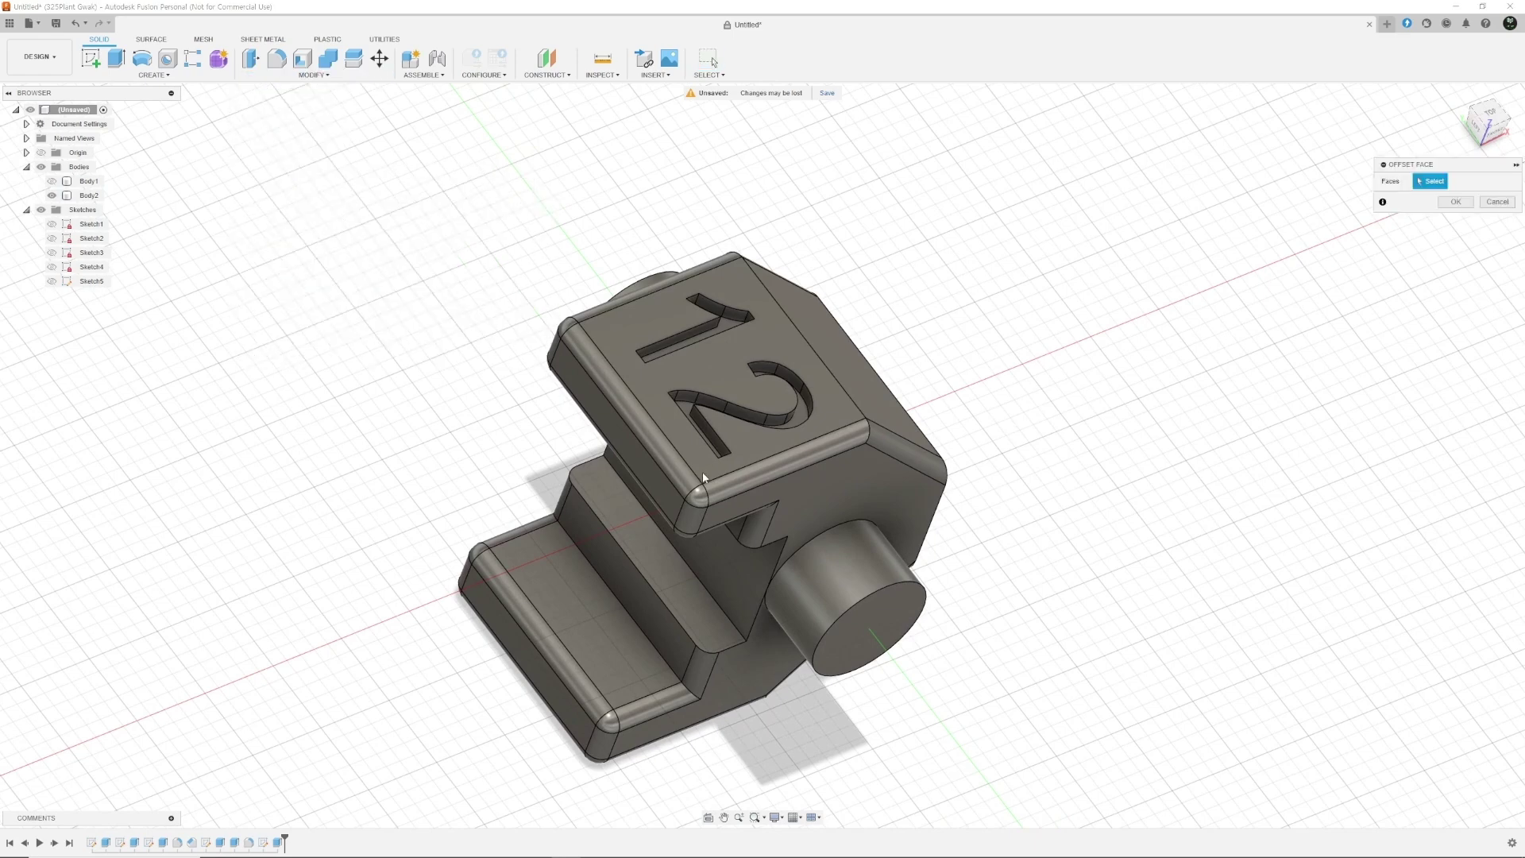
left_click(848, 569)
middle_click_drag(473, 426, 594, 347)
left_click(594, 348)
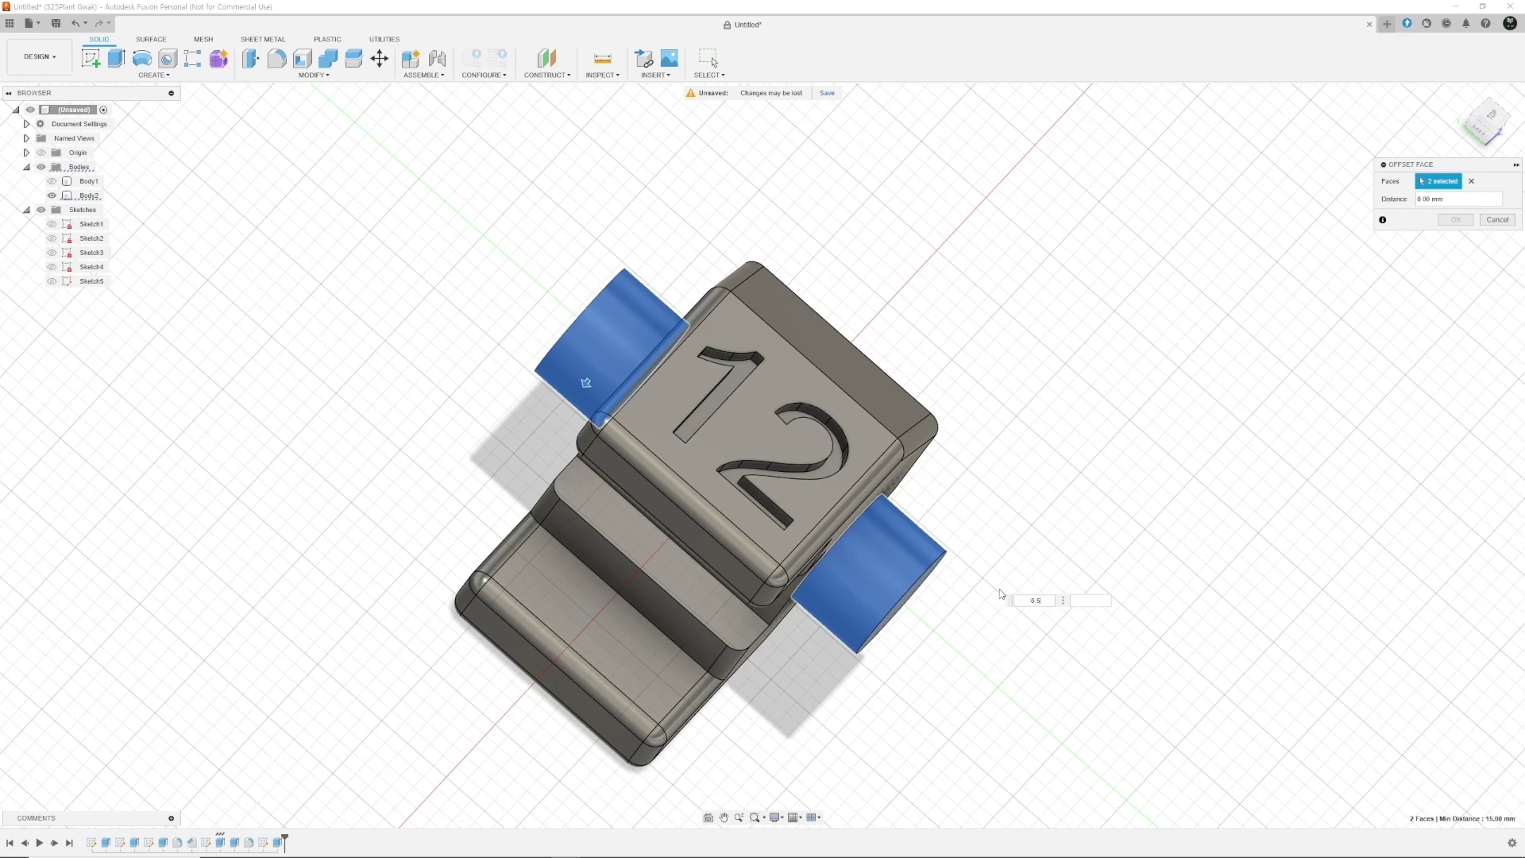
key("Return")
key("Return")
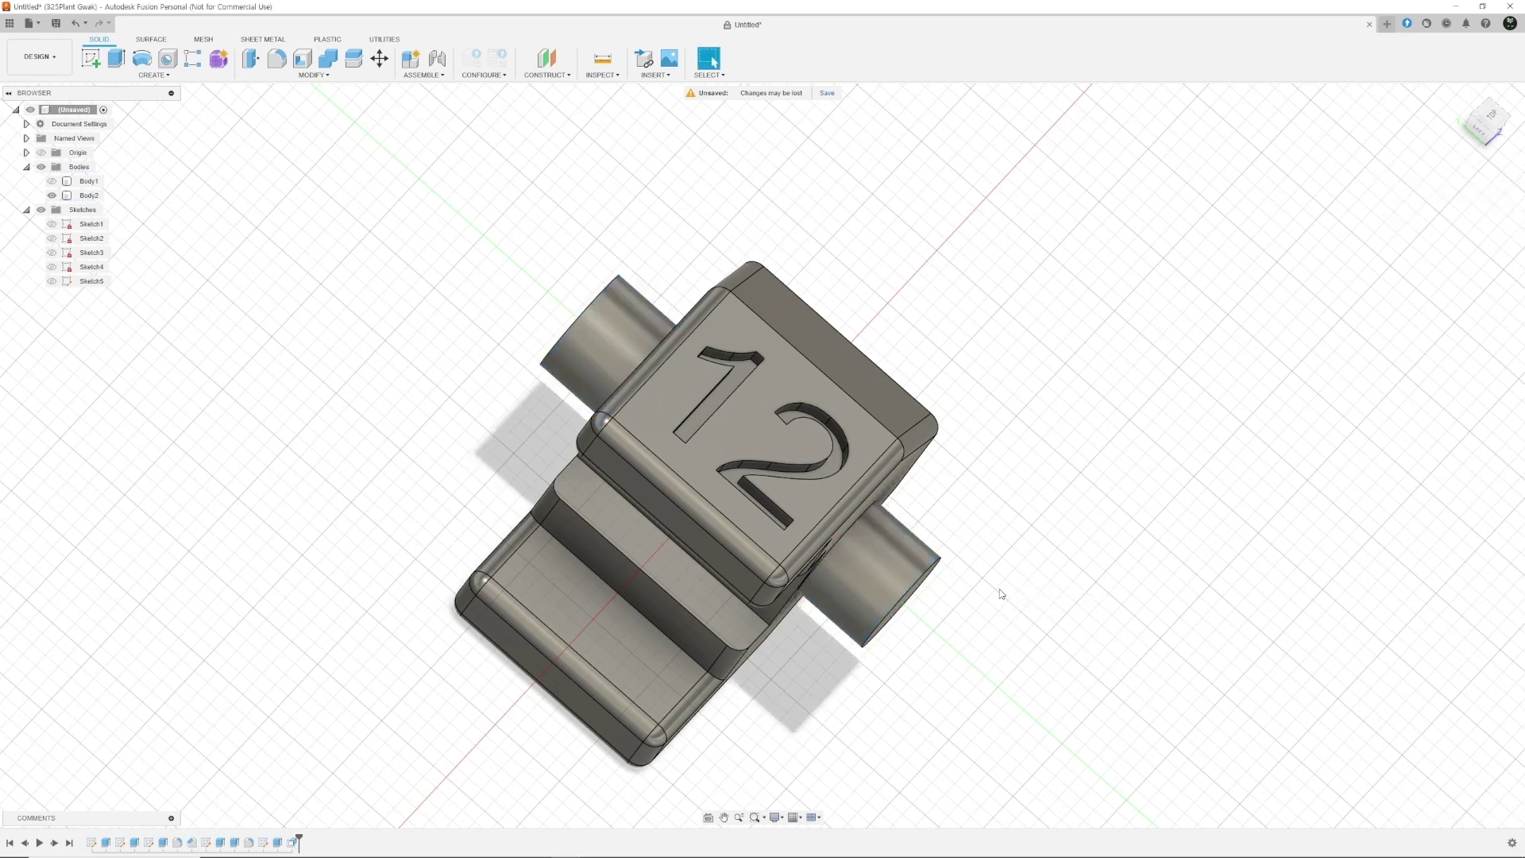
Examine Body2's front and back side faces around the pin and the filleted edges beside the engraved number
middle_click_drag(982, 543, 684, 463, "shift")
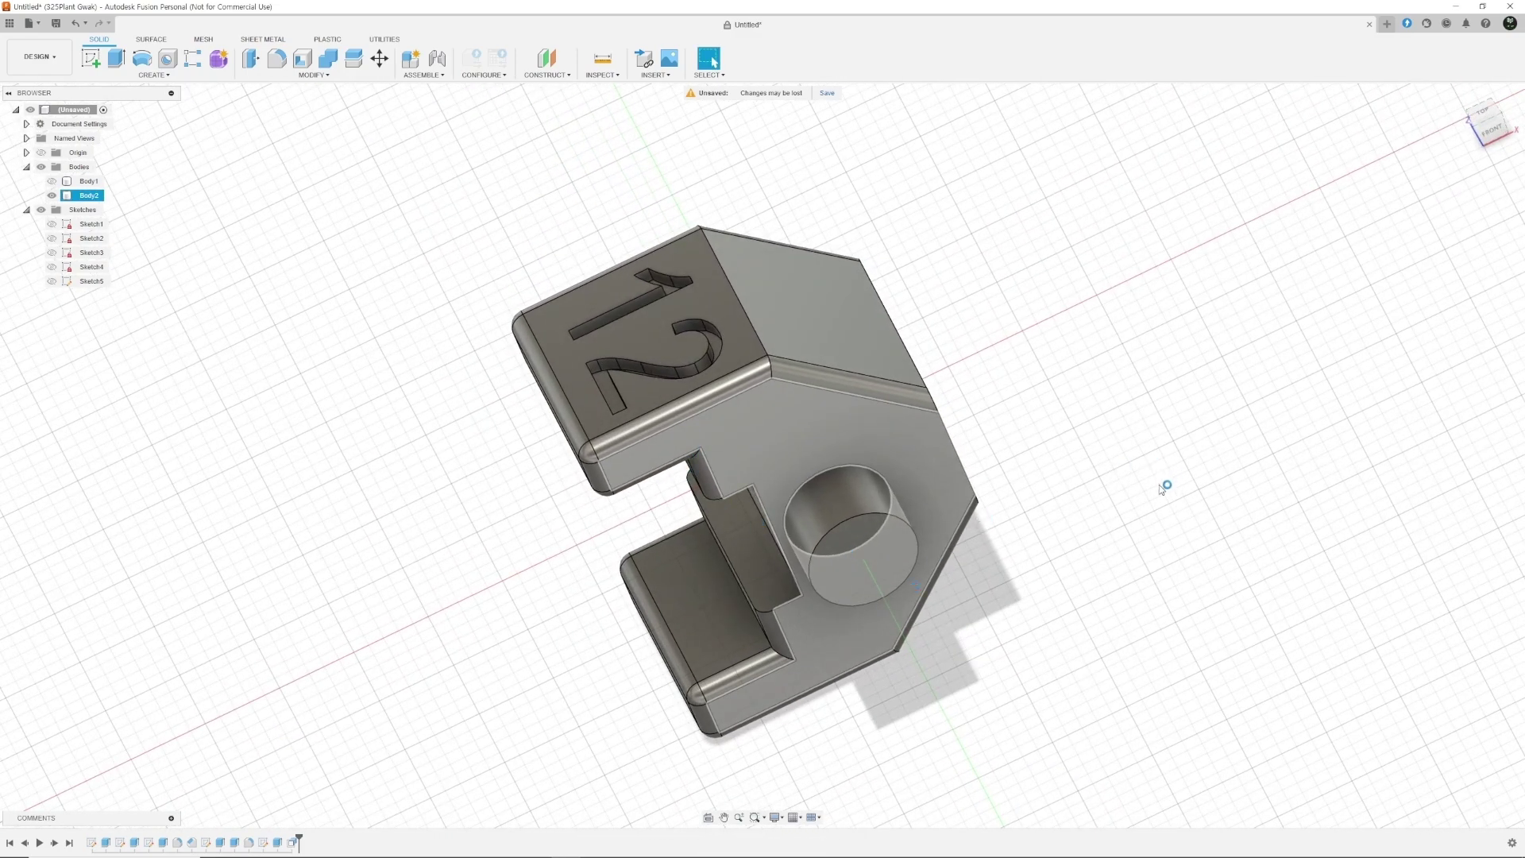
middle_click_drag(1161, 487, 1163, 483, "shift")
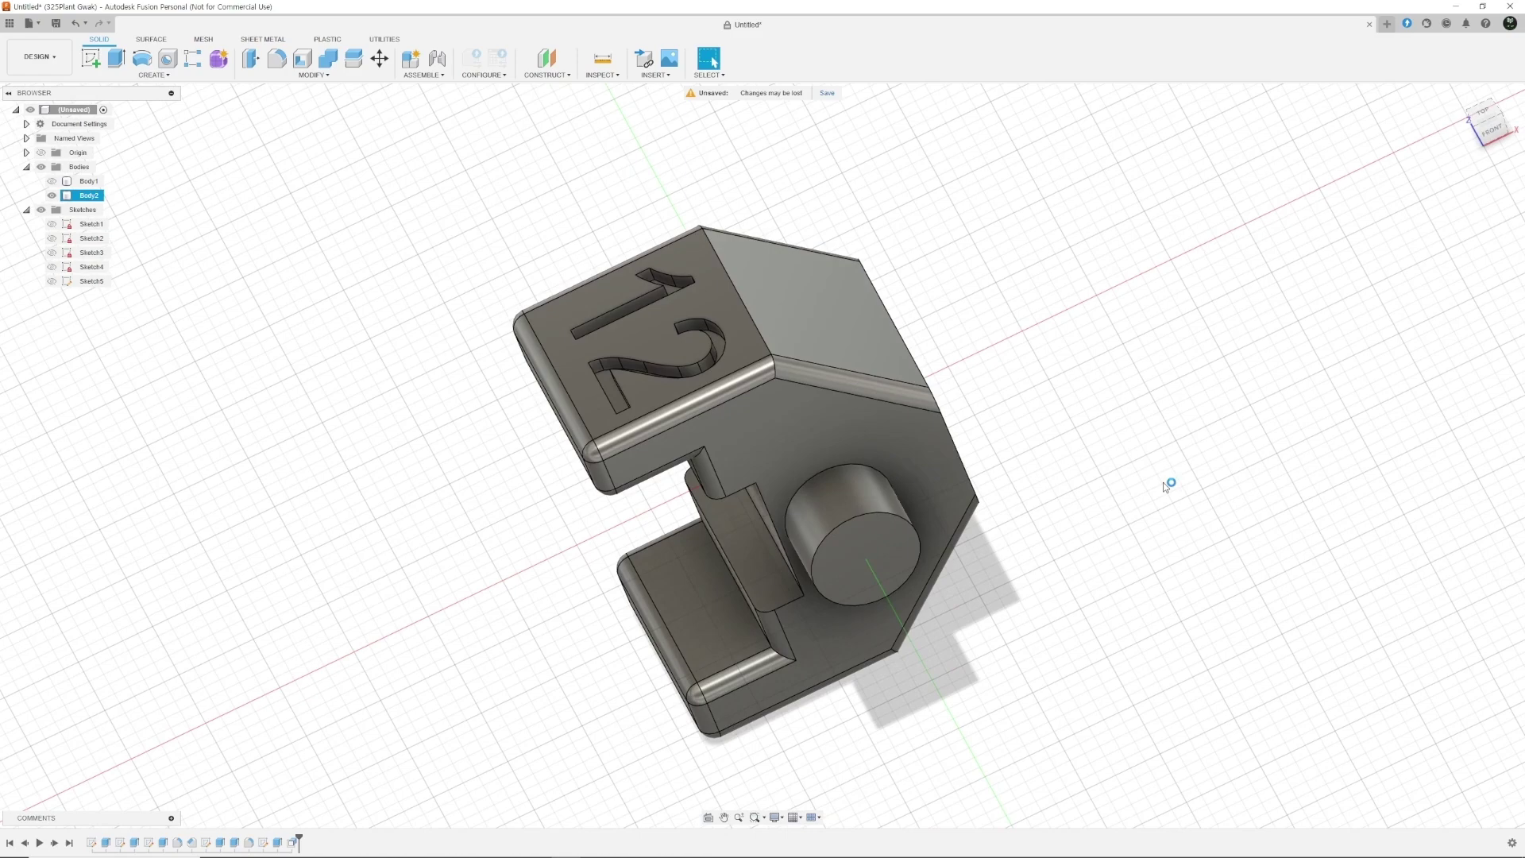
left_click(863, 453)
middle_click_drag(511, 521, 707, 370, "shift")
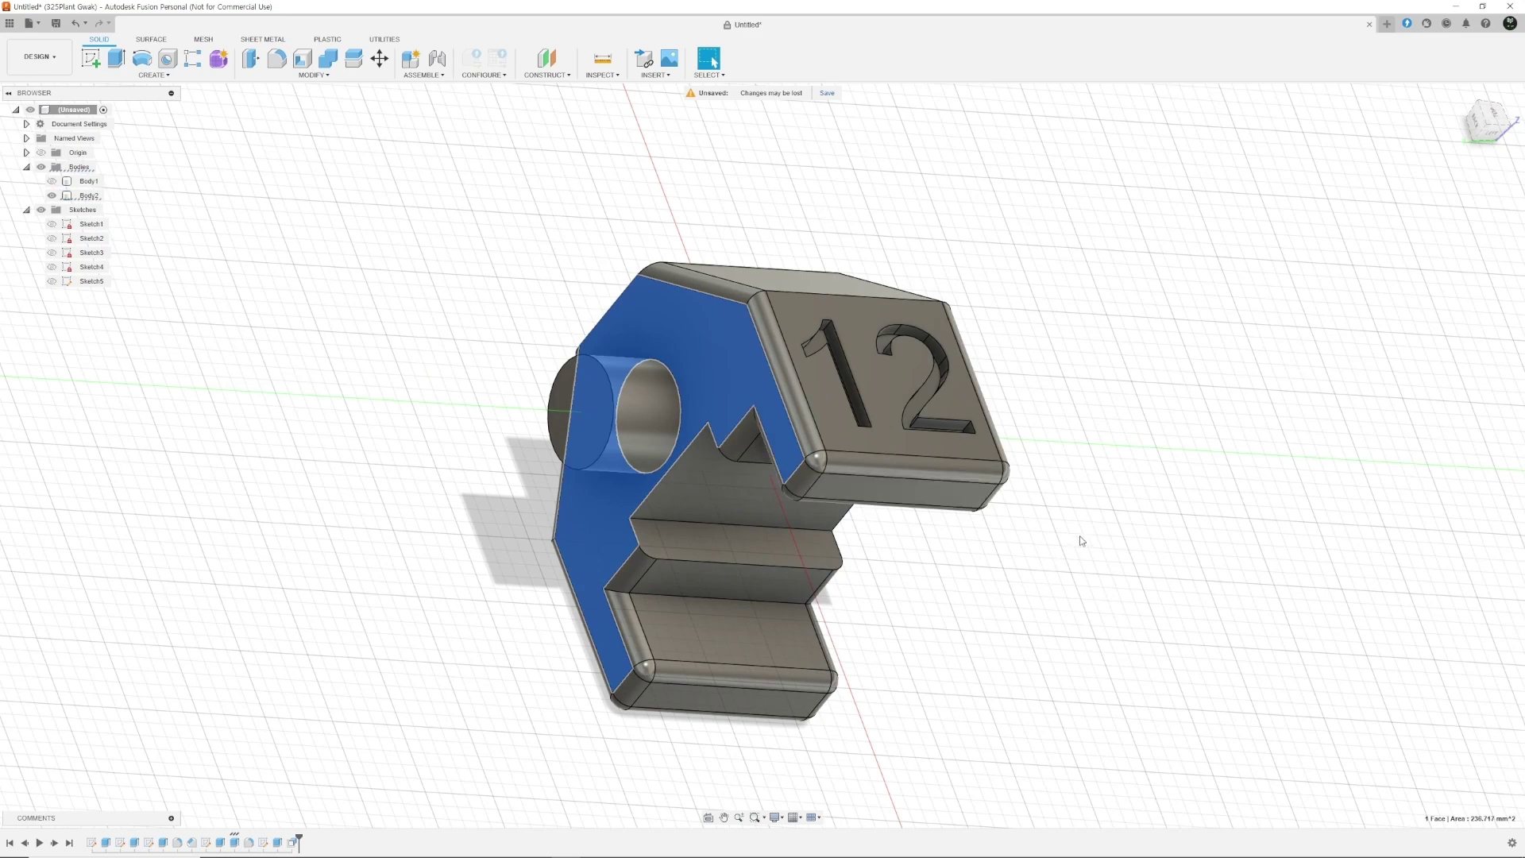
middle_click_drag(1082, 541, 1024, 546, "shift")
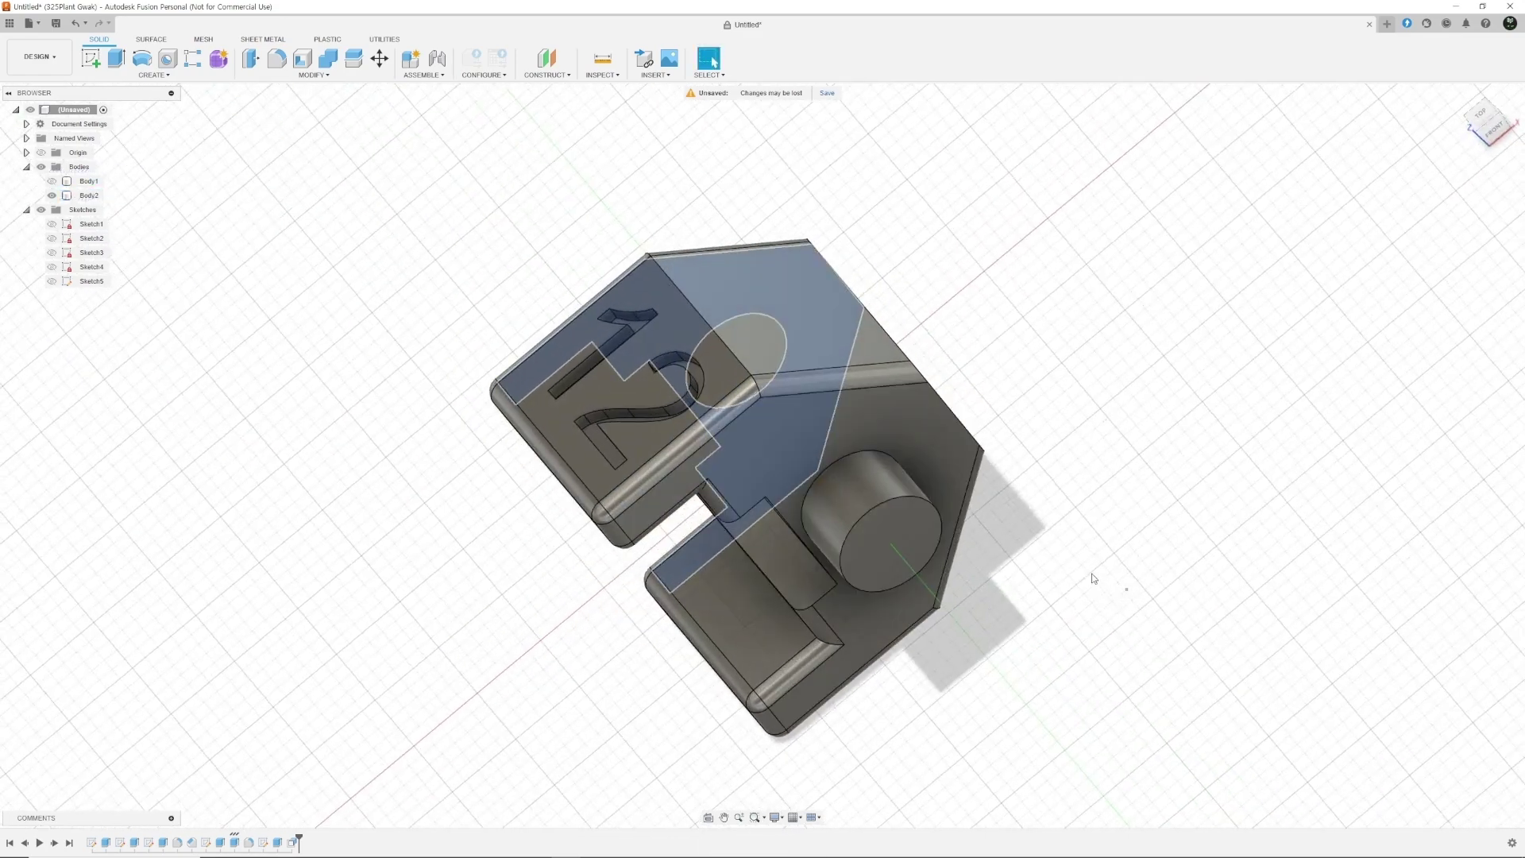
left_click(842, 373)
left_click(746, 401)
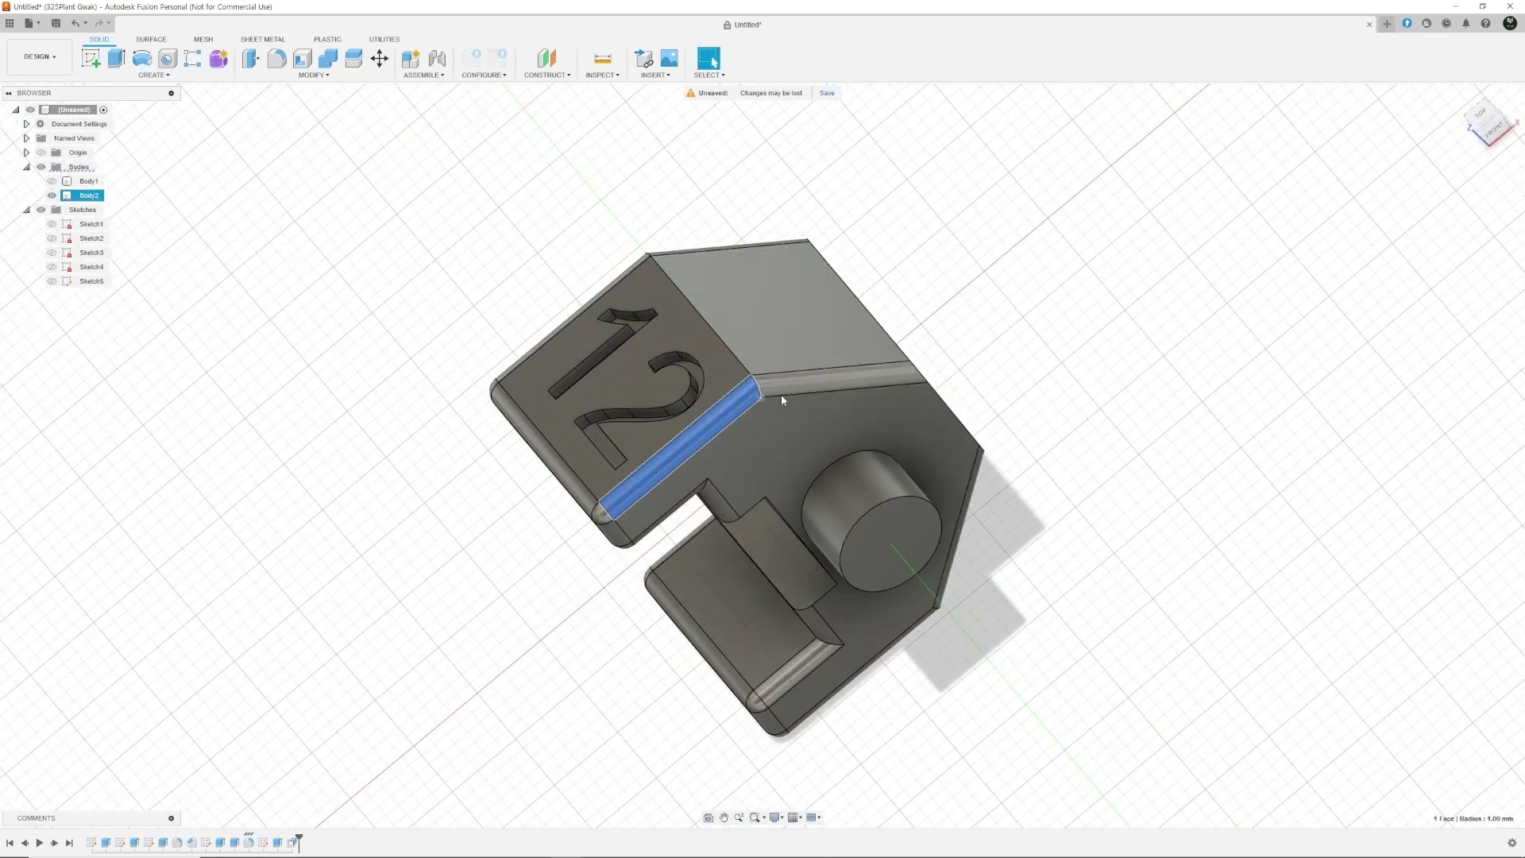
left_click(558, 180)
Offset the two opposite flat side faces of Body2 around the pin ends by -0.5 mm
left_click(367, 75)
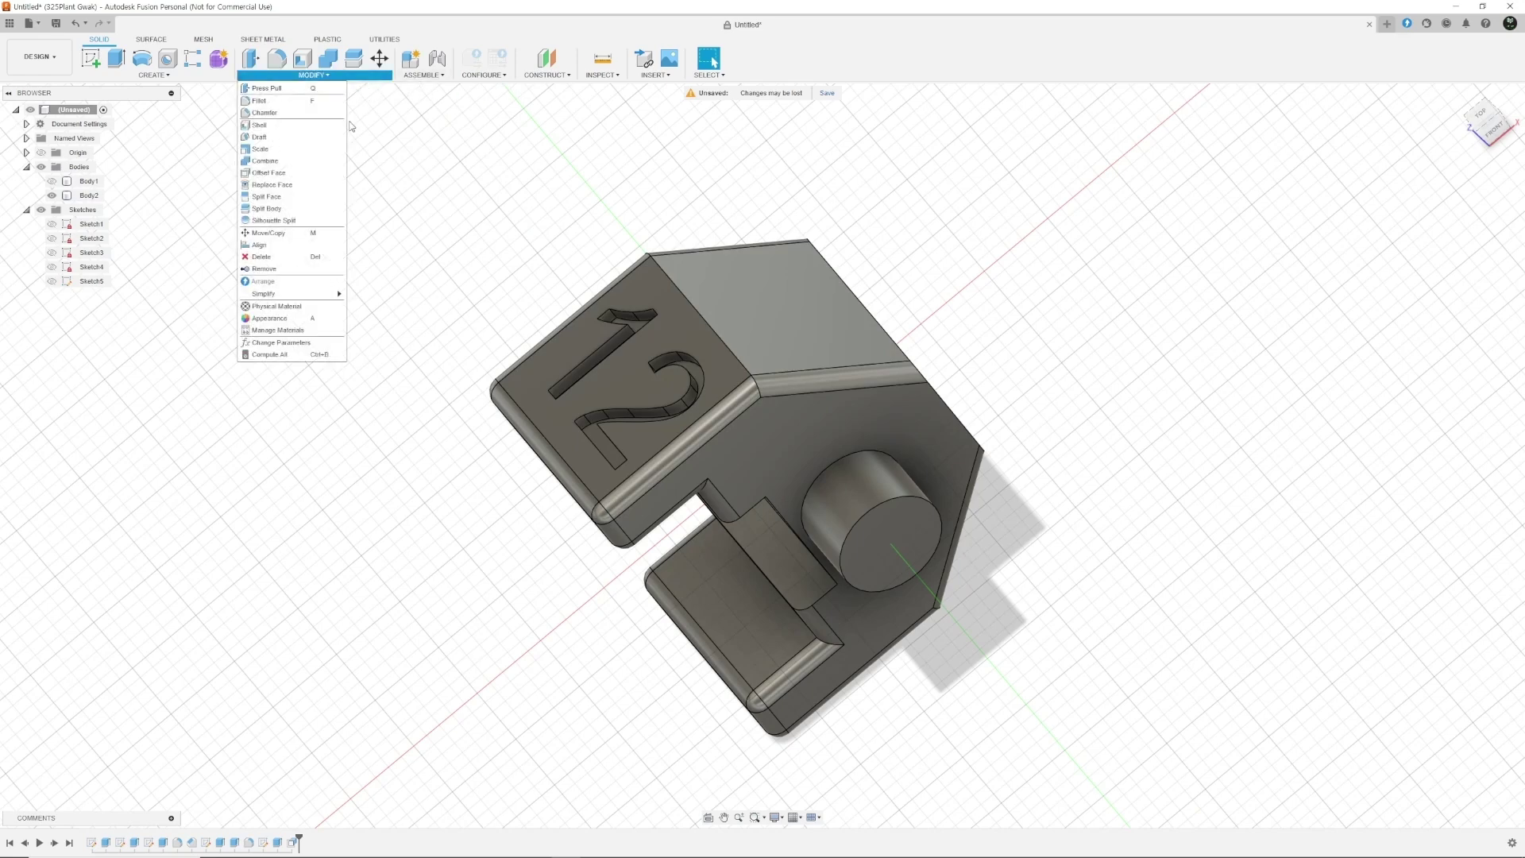
left_click(390, 250)
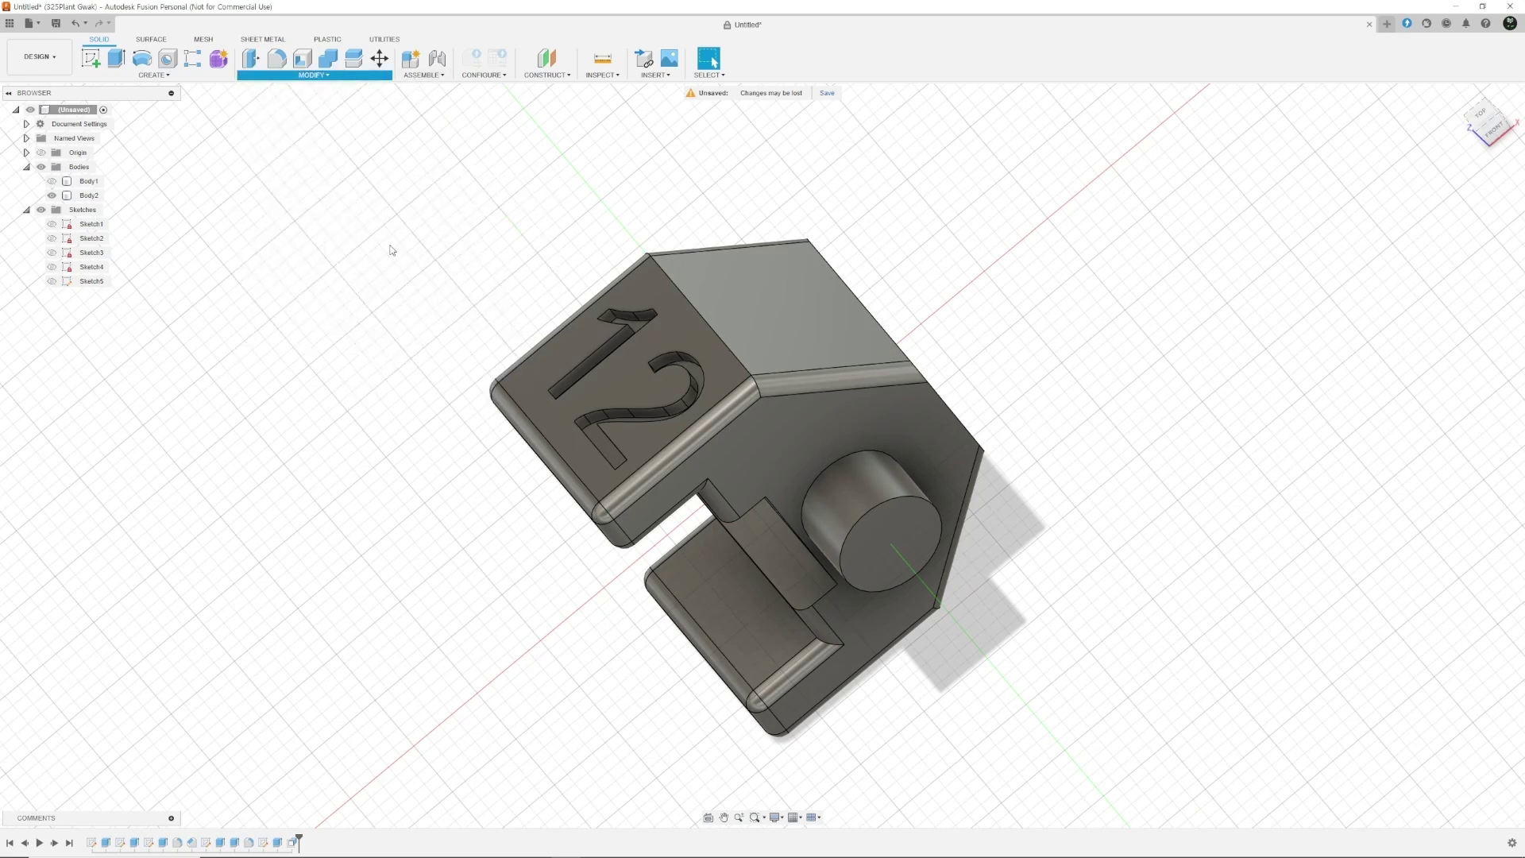
left_click(845, 431)
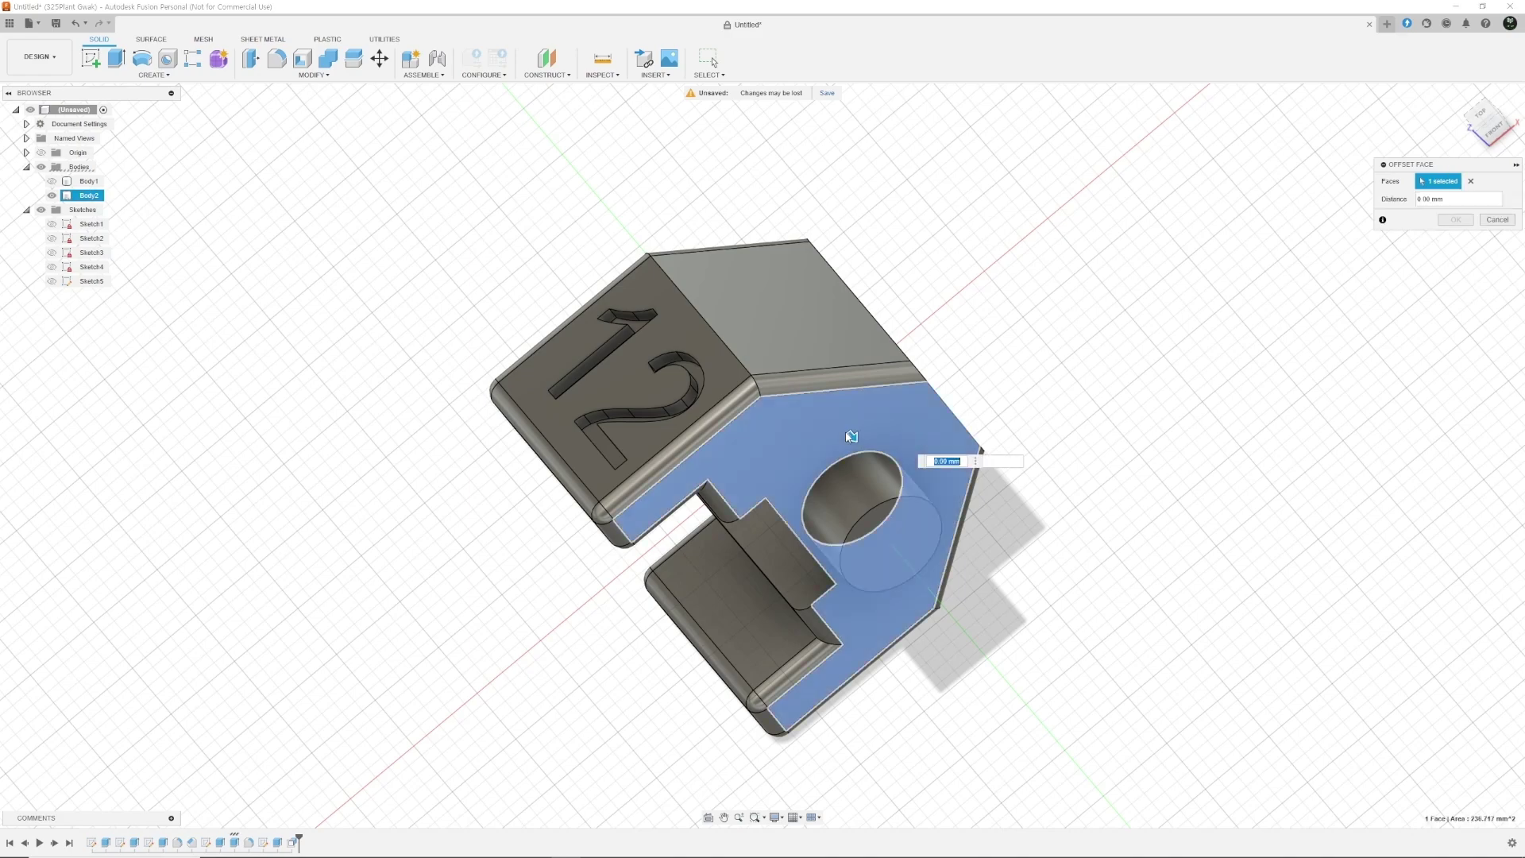
middle_click_drag(845, 436, 739, 345, "shift")
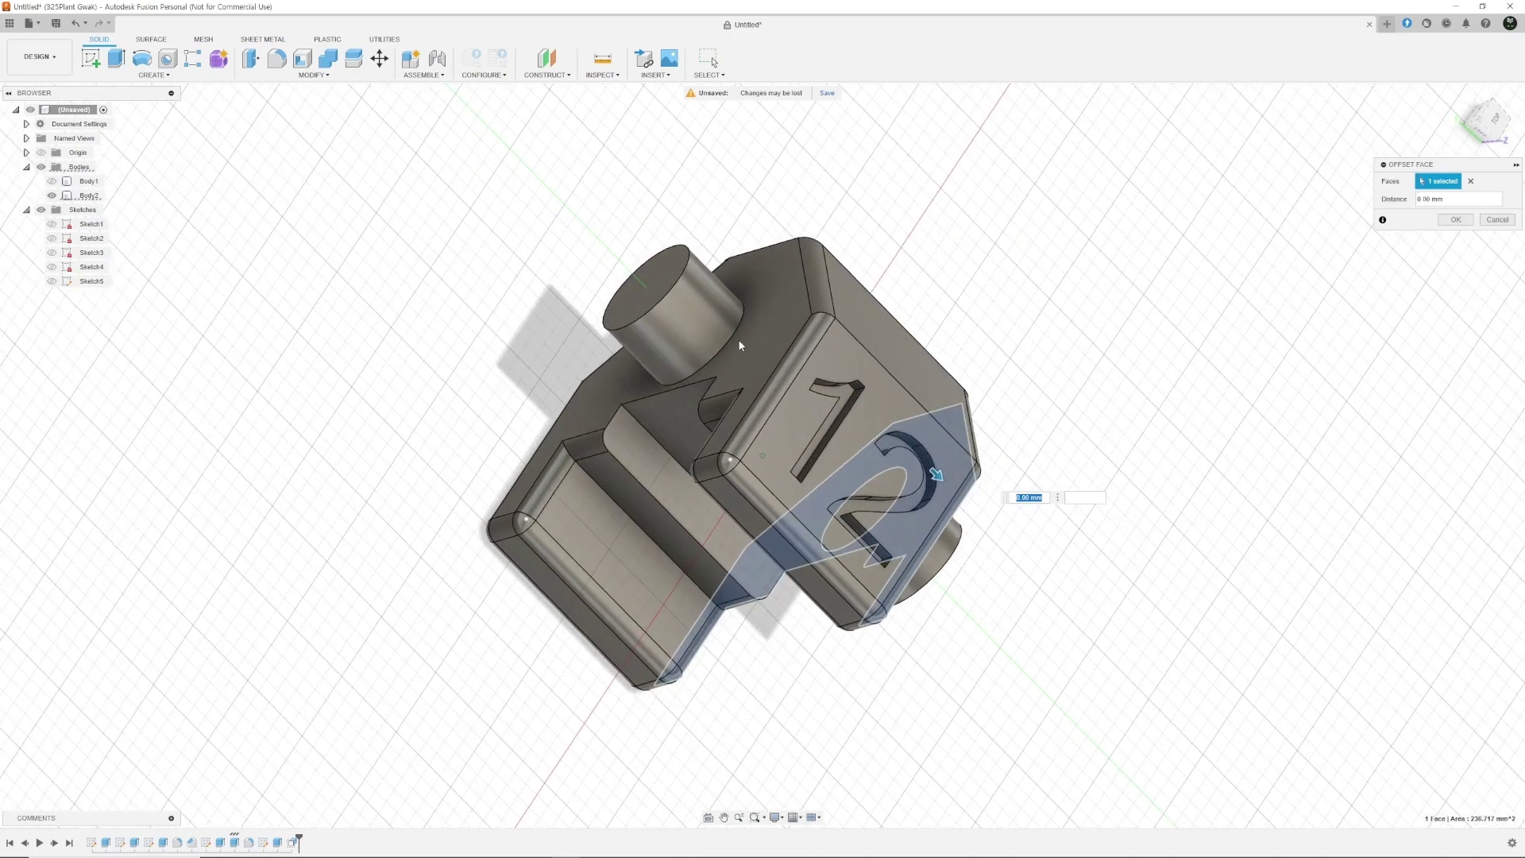
left_click(762, 340)
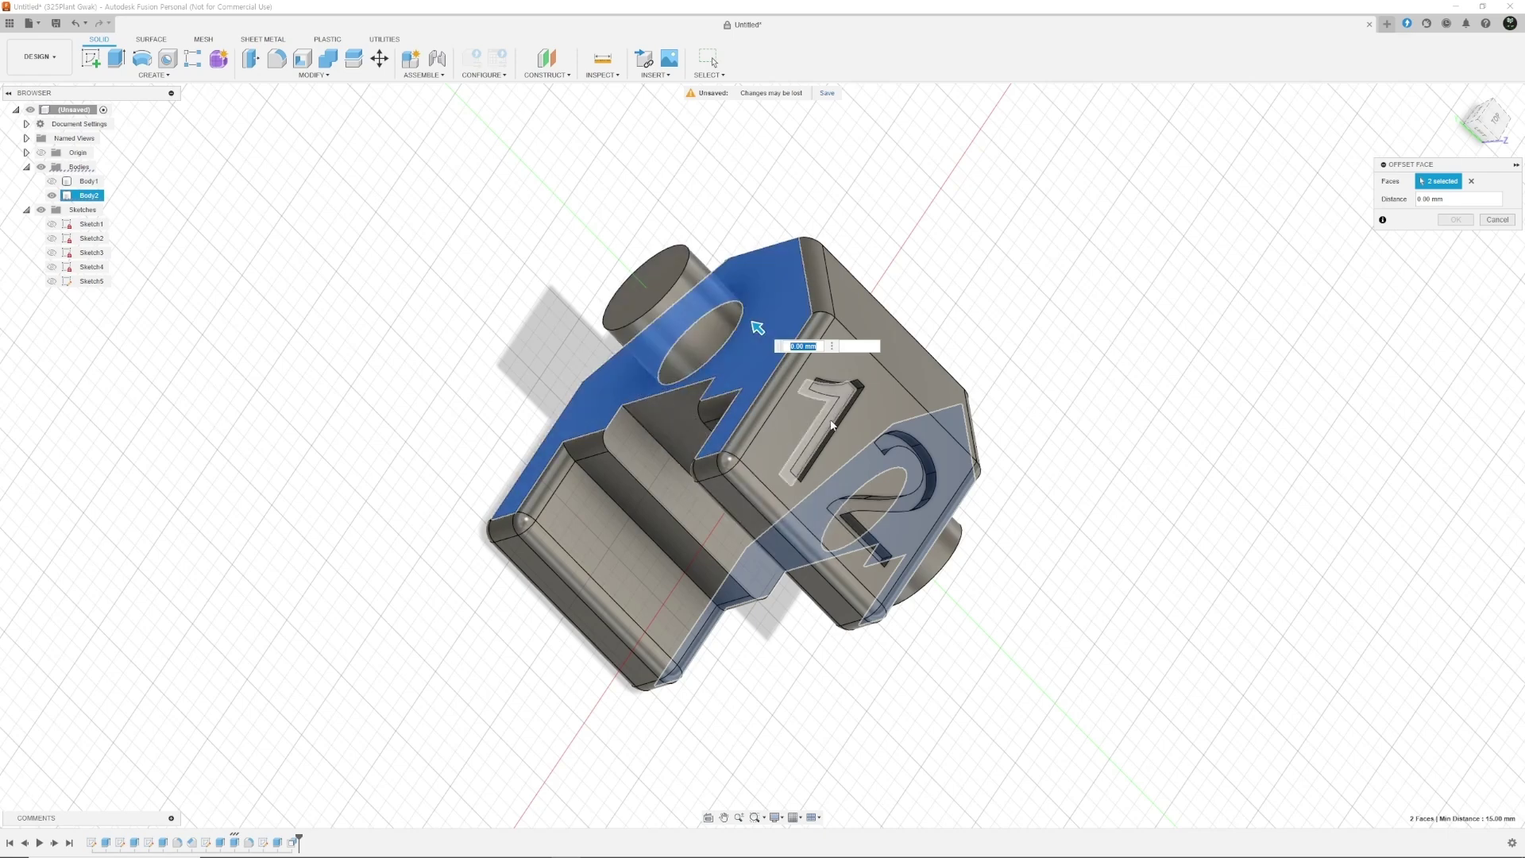
middle_click_drag(982, 477, 982, 395, "shift")
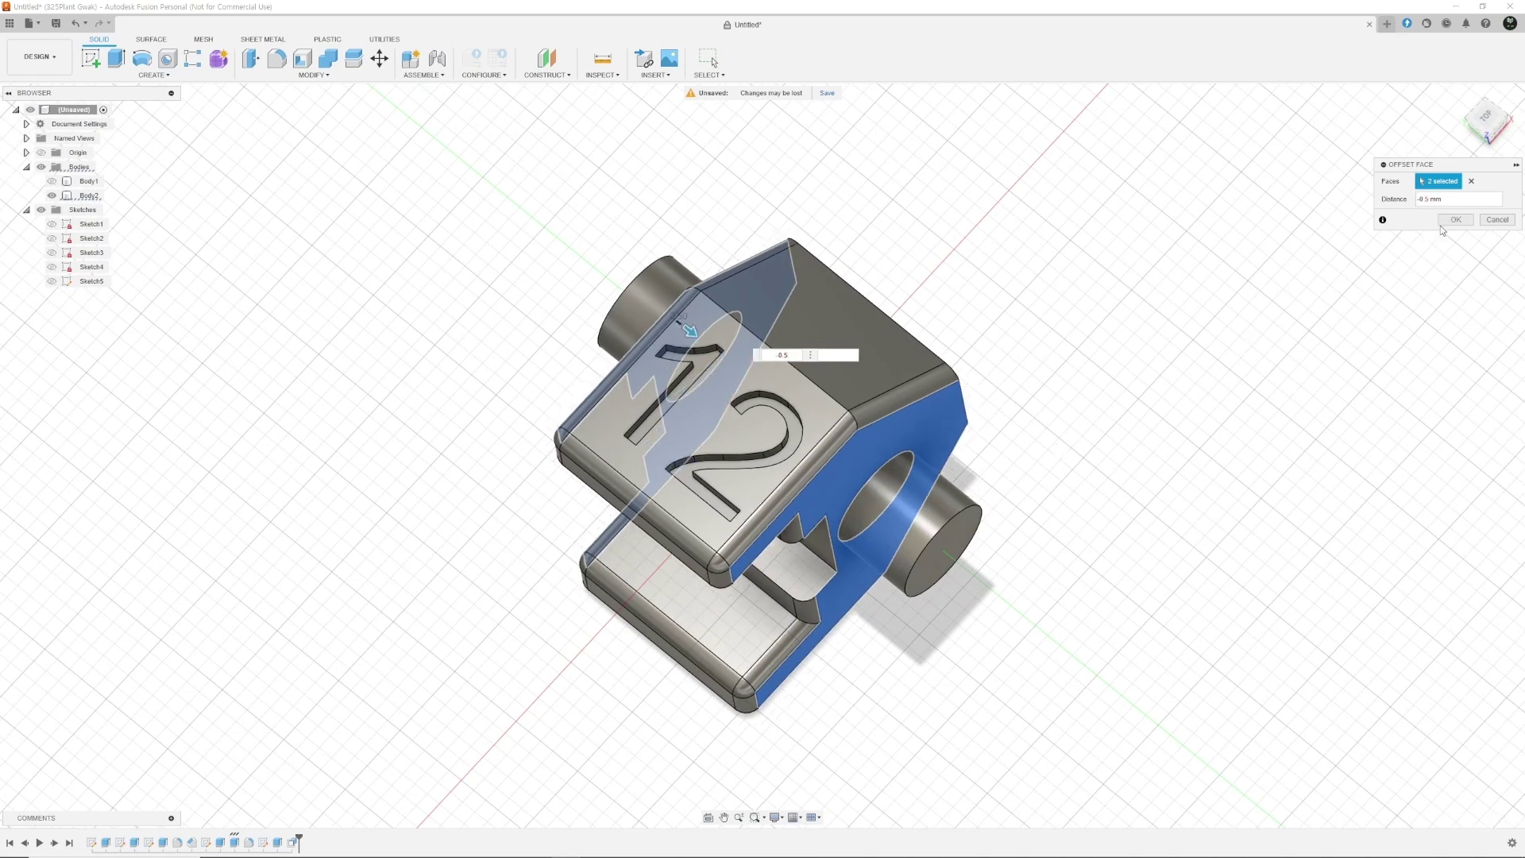
left_click(1453, 220)
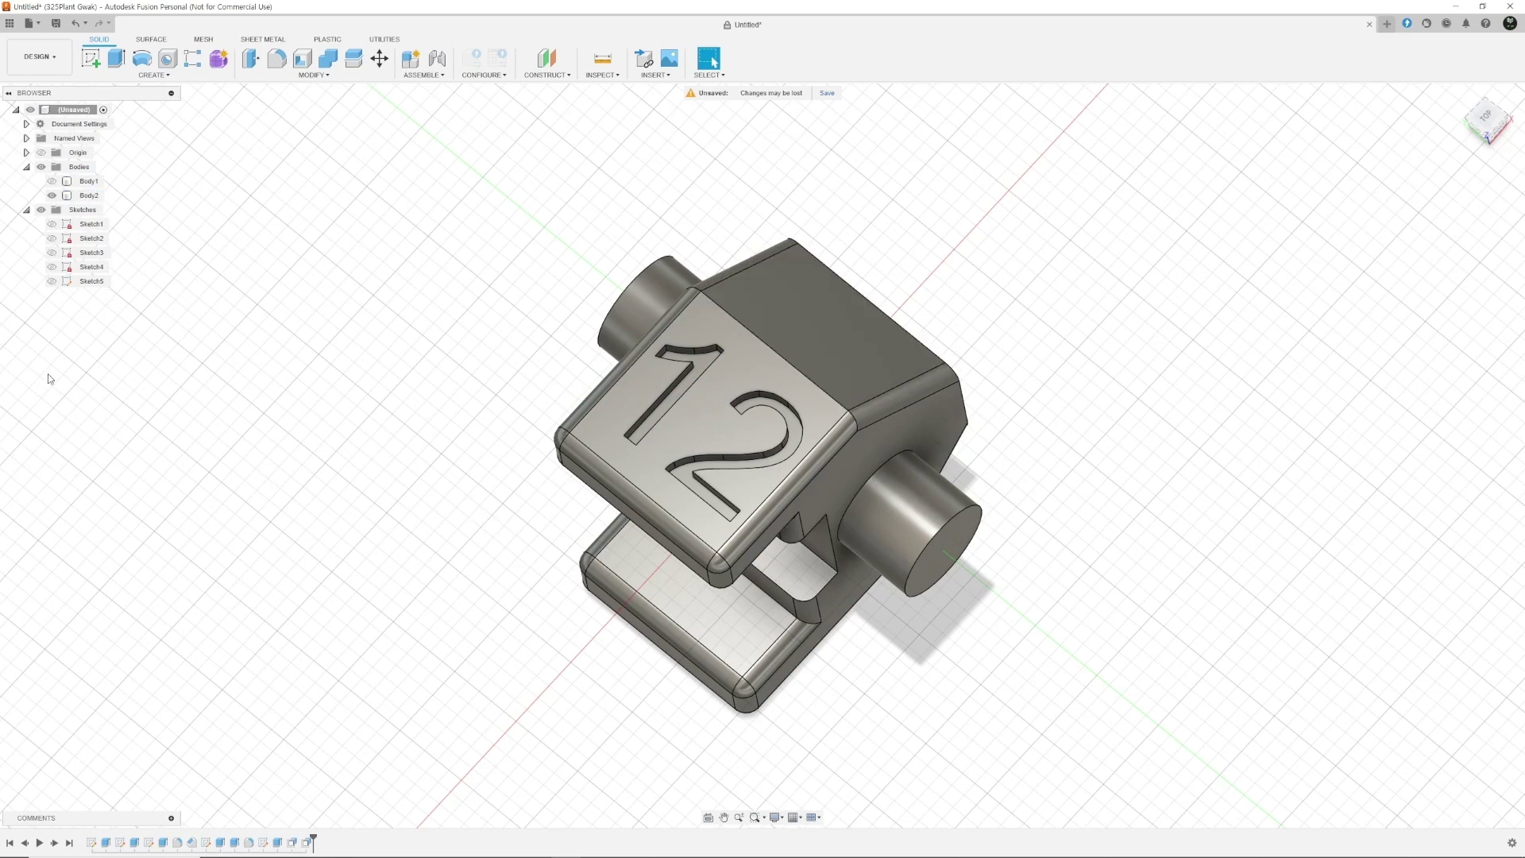
Show Body1 again and inspect the fit between the frame and the notched pin part from several sides
left_click(52, 181)
middle_click(404, 331)
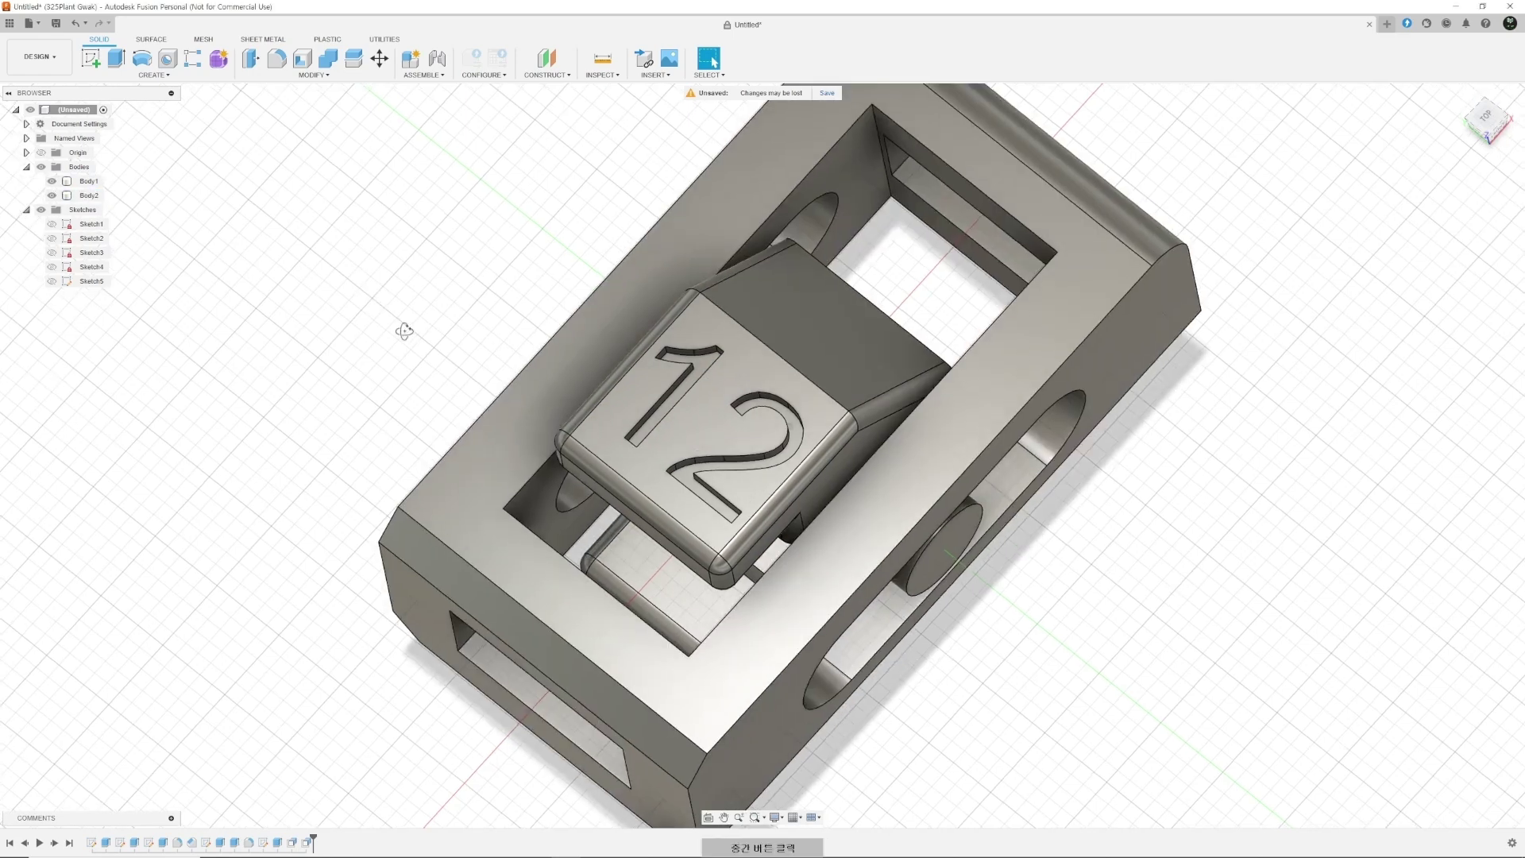
middle_click_drag(404, 331, 639, 347, "shift")
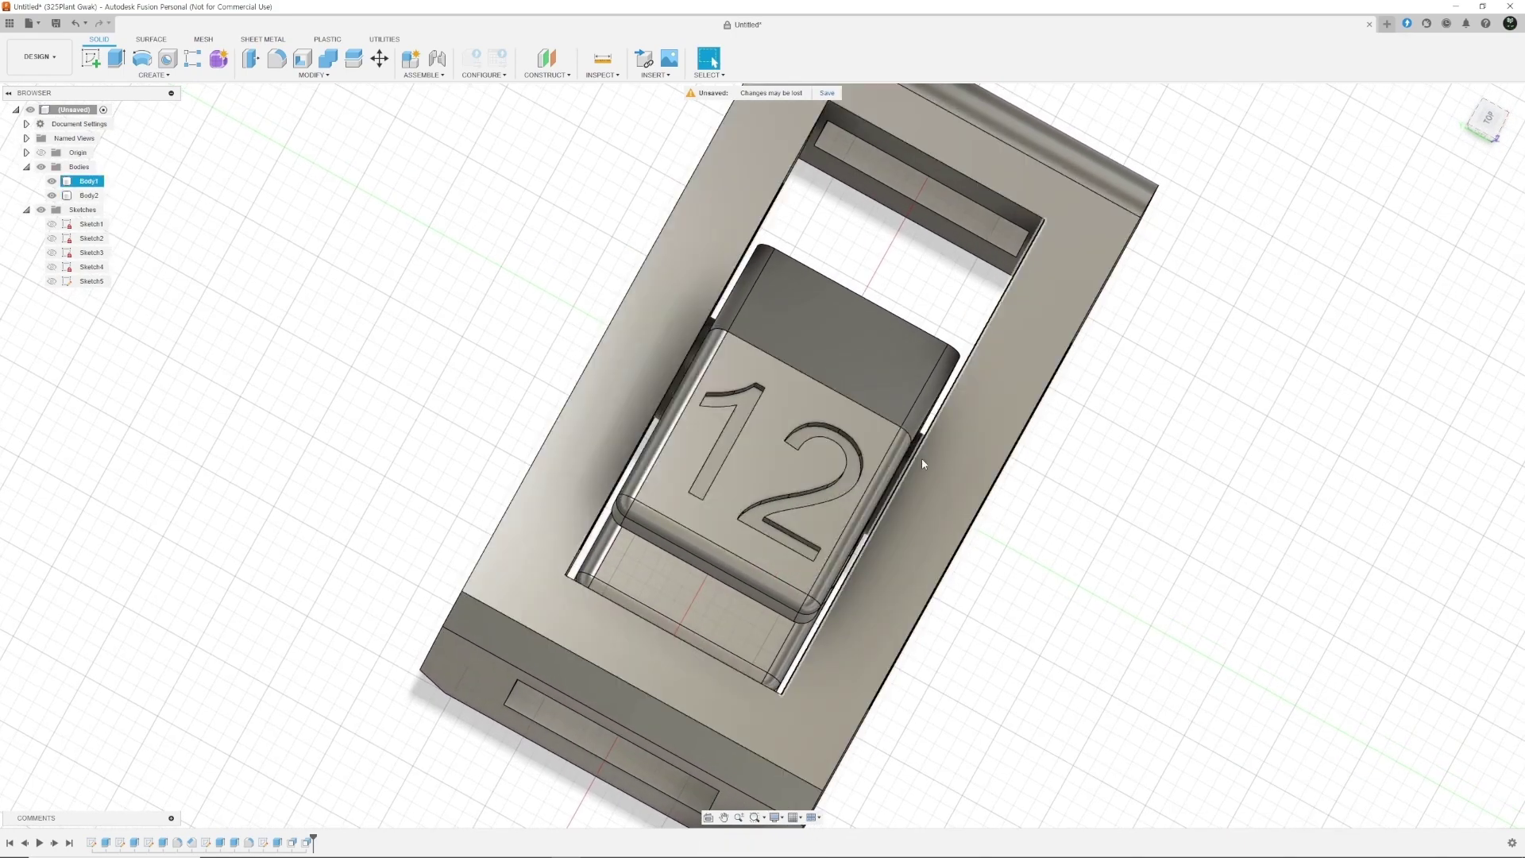
middle_click(654, 560)
middle_click_drag(654, 560, 678, 336, "shift")
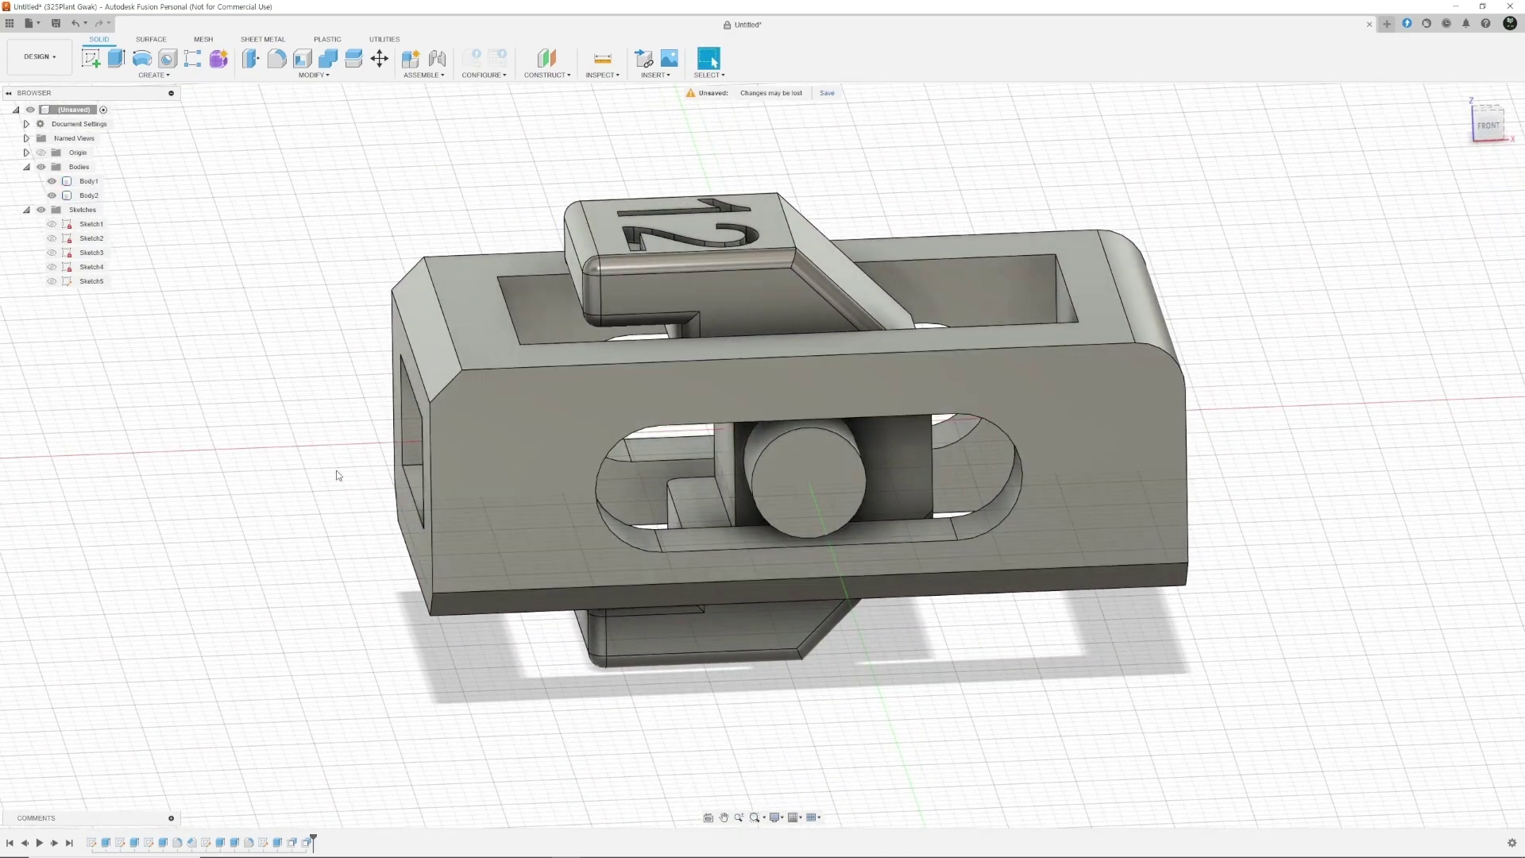
middle_click_drag(337, 472, 572, 358, "shift")
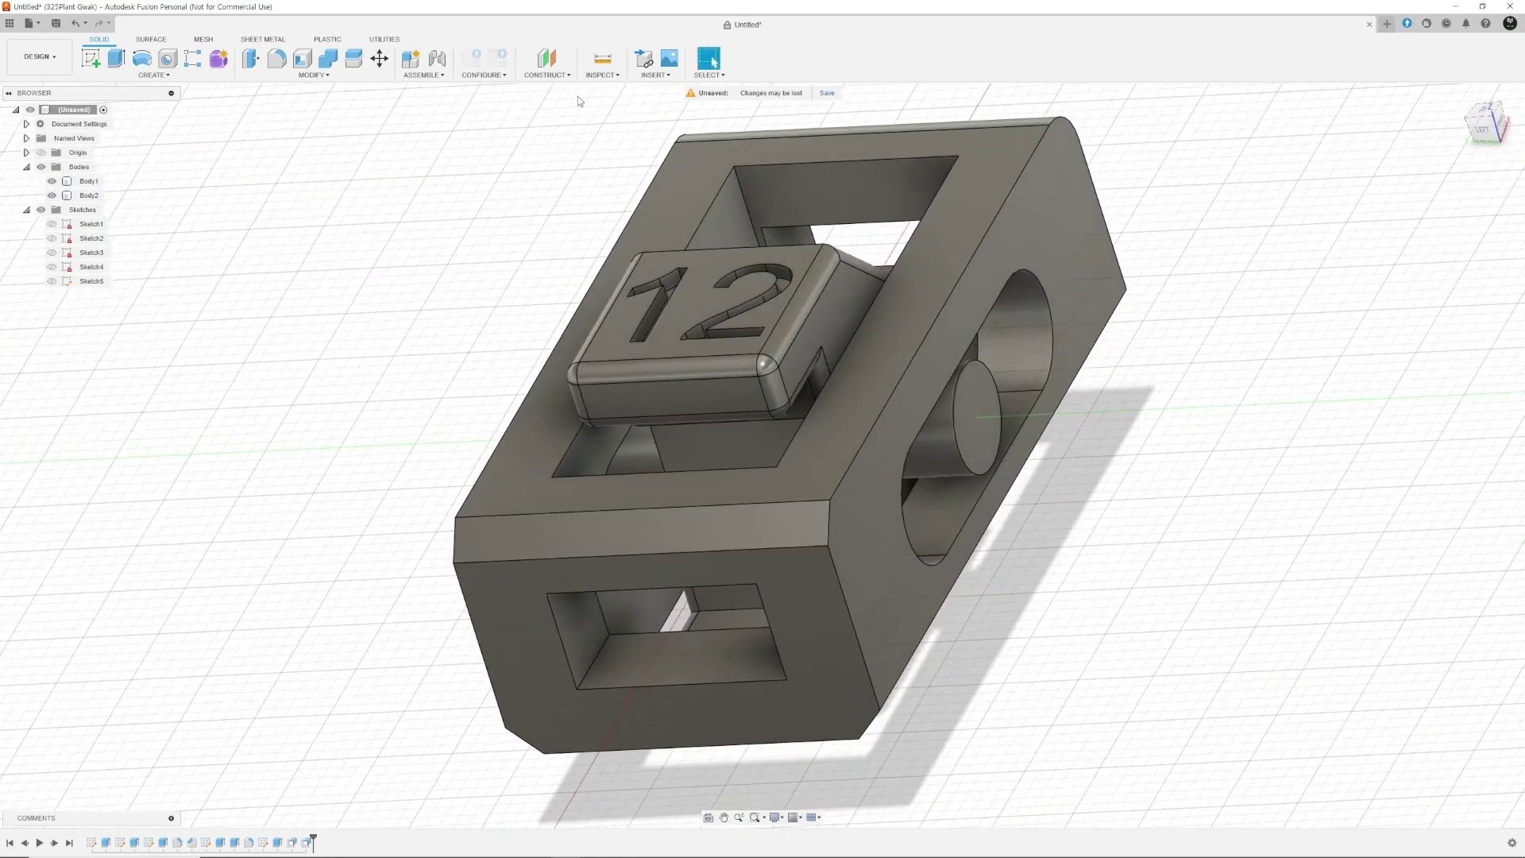
Preview a flipped section analysis on the YZ plane and view the cut squarely to check the clearance between the bodies
left_click(610, 74)
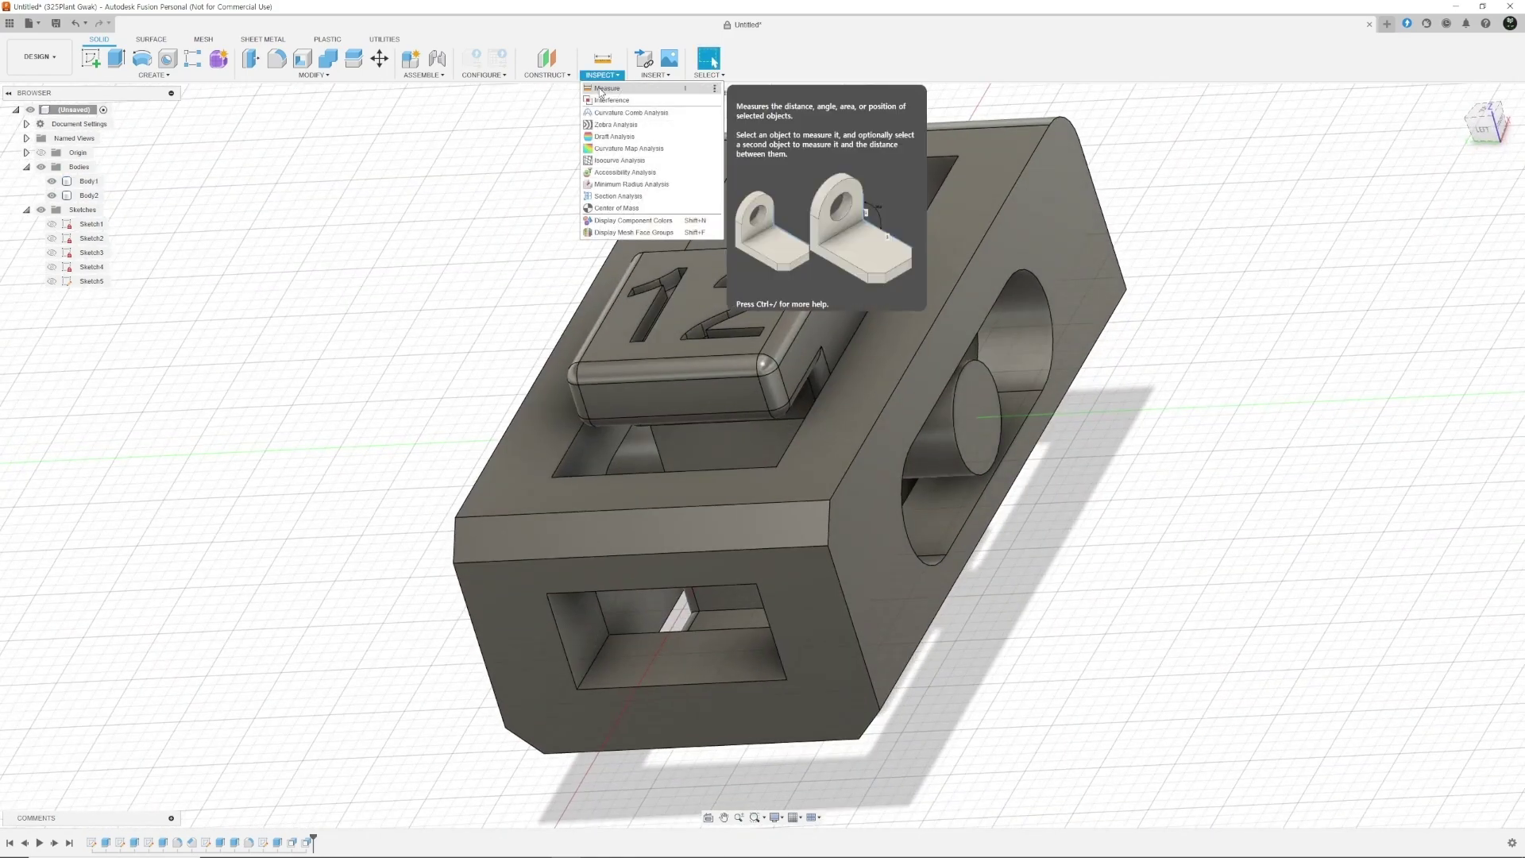
left_click(620, 198)
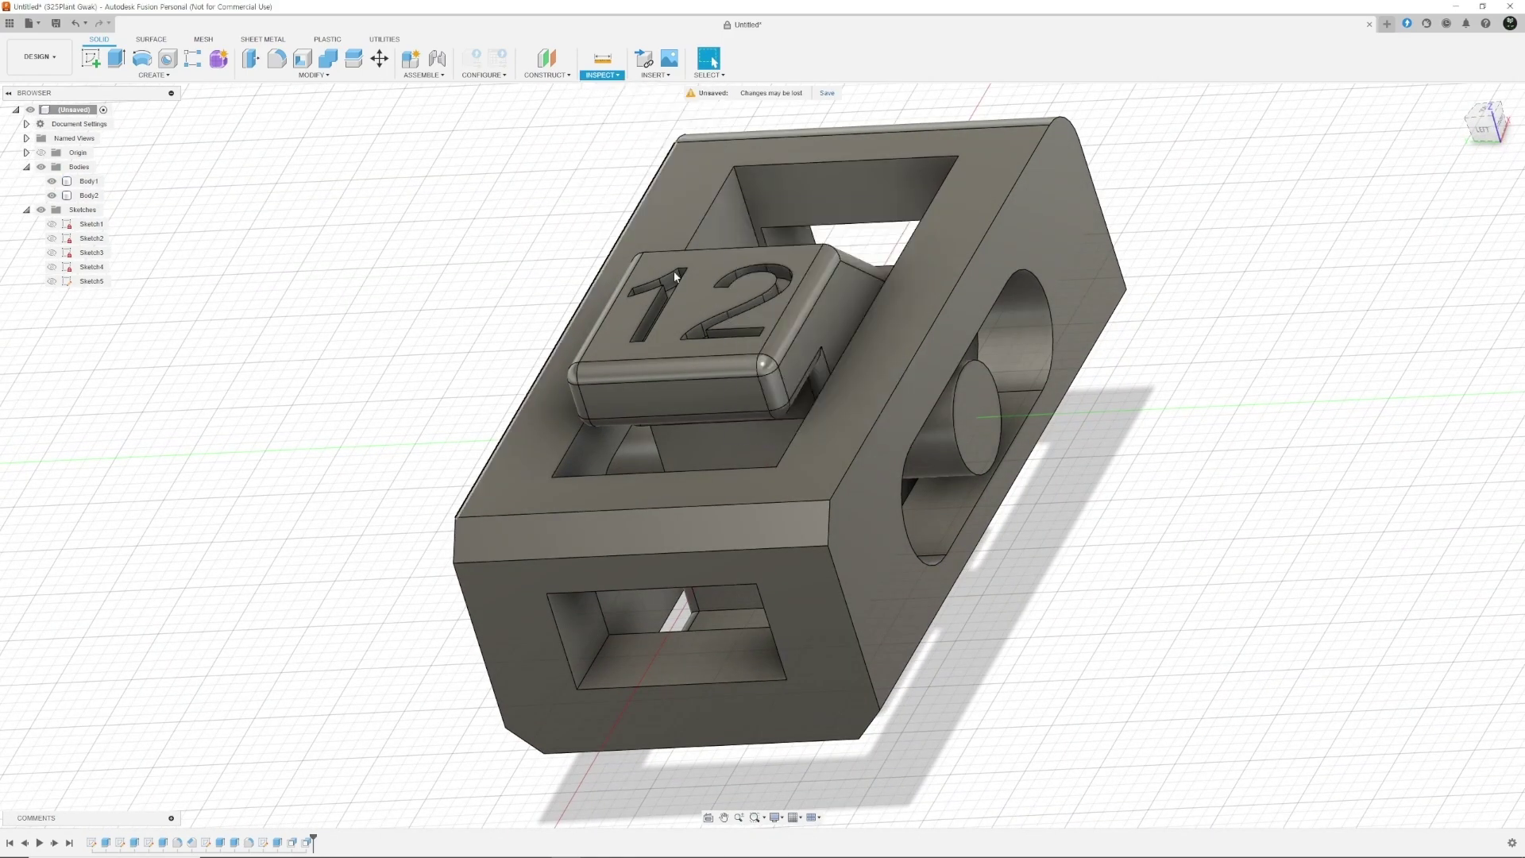
left_click(757, 406)
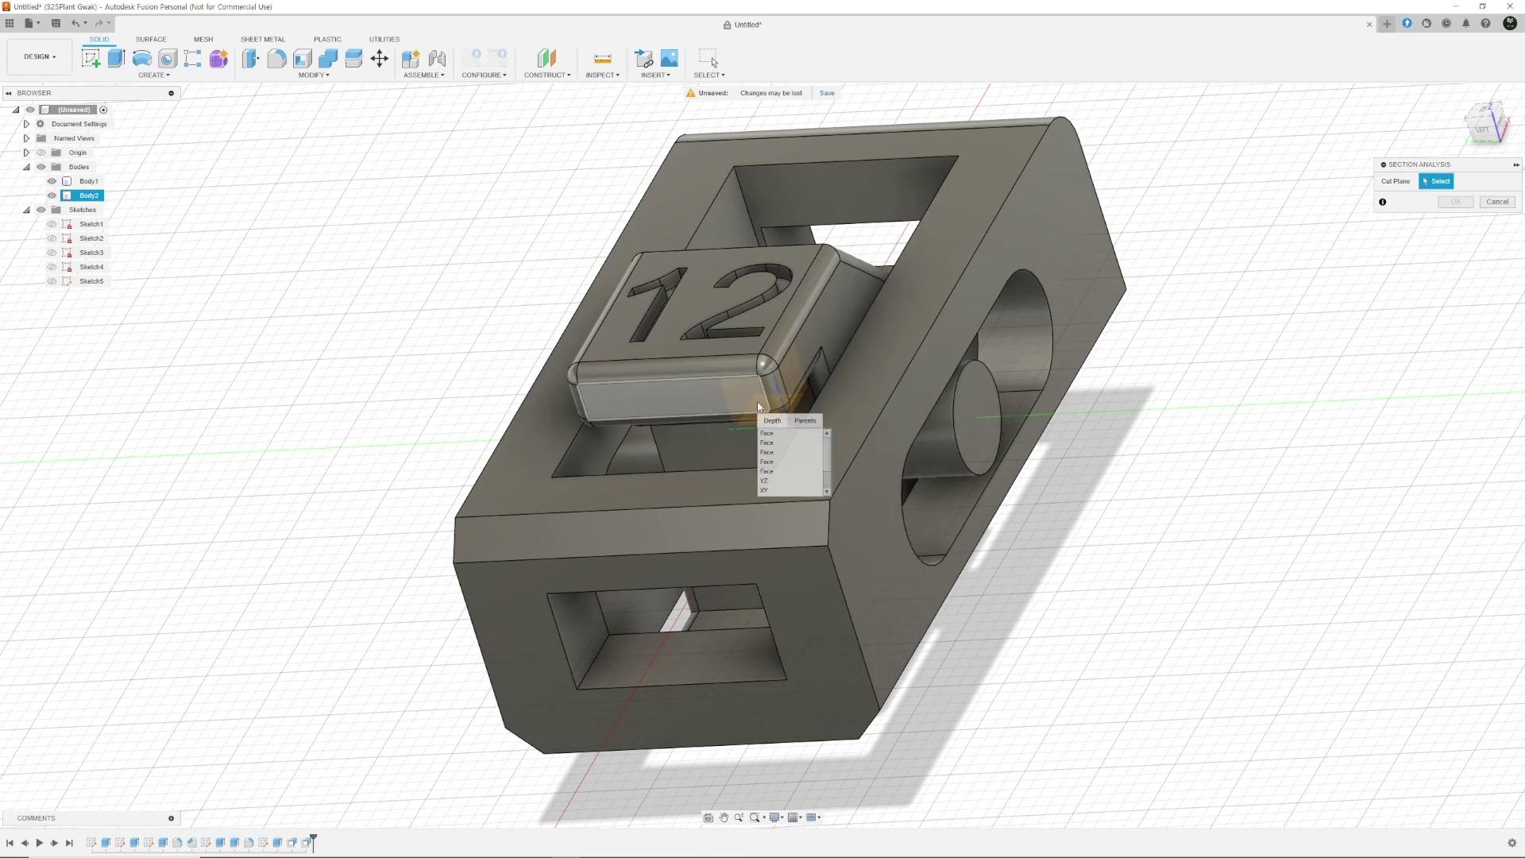
left_click(781, 481)
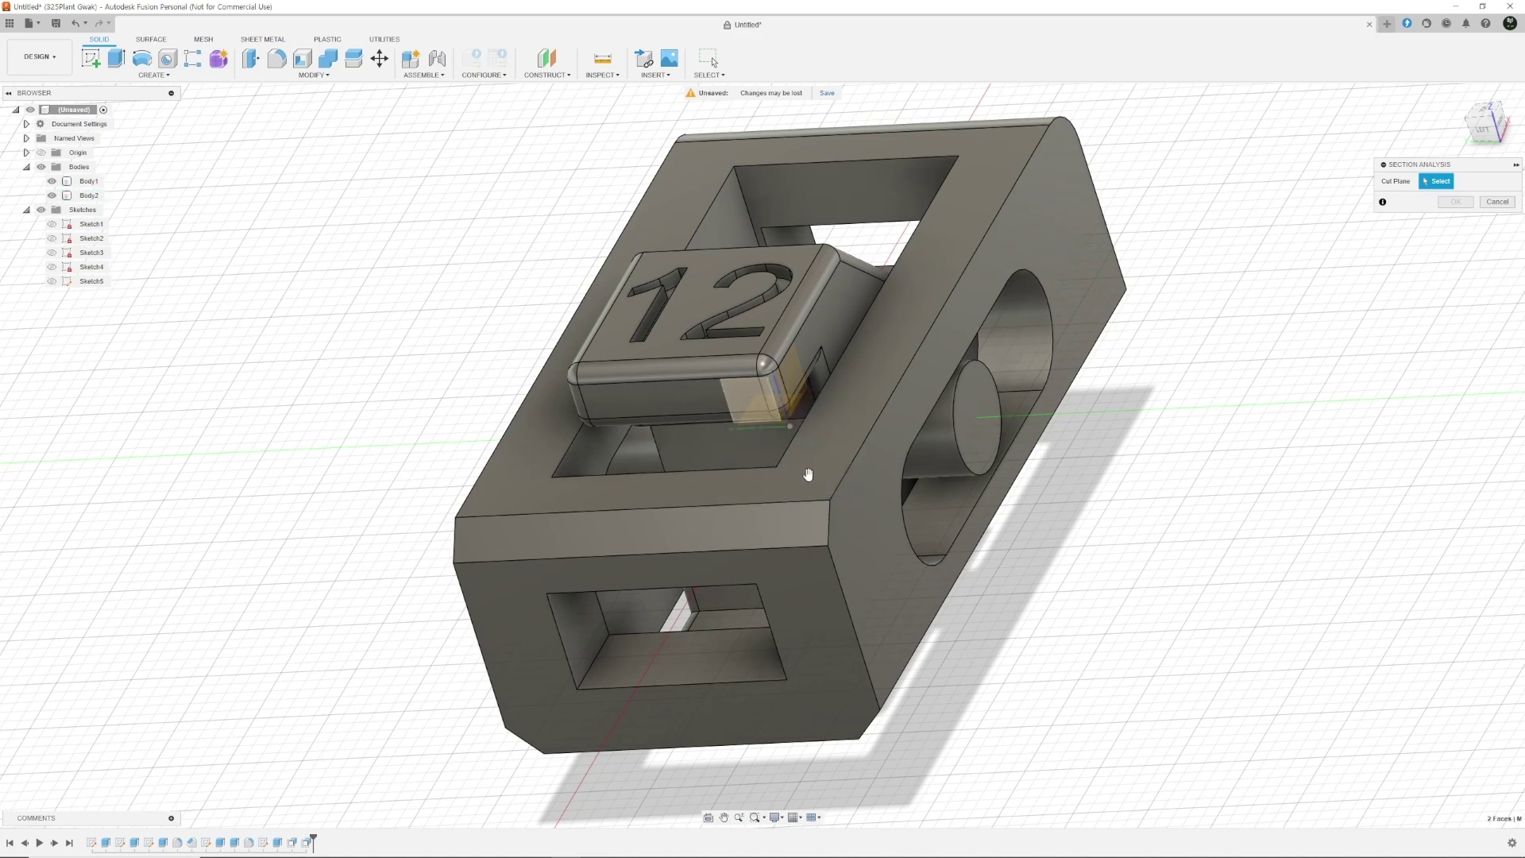
left_click(1436, 252)
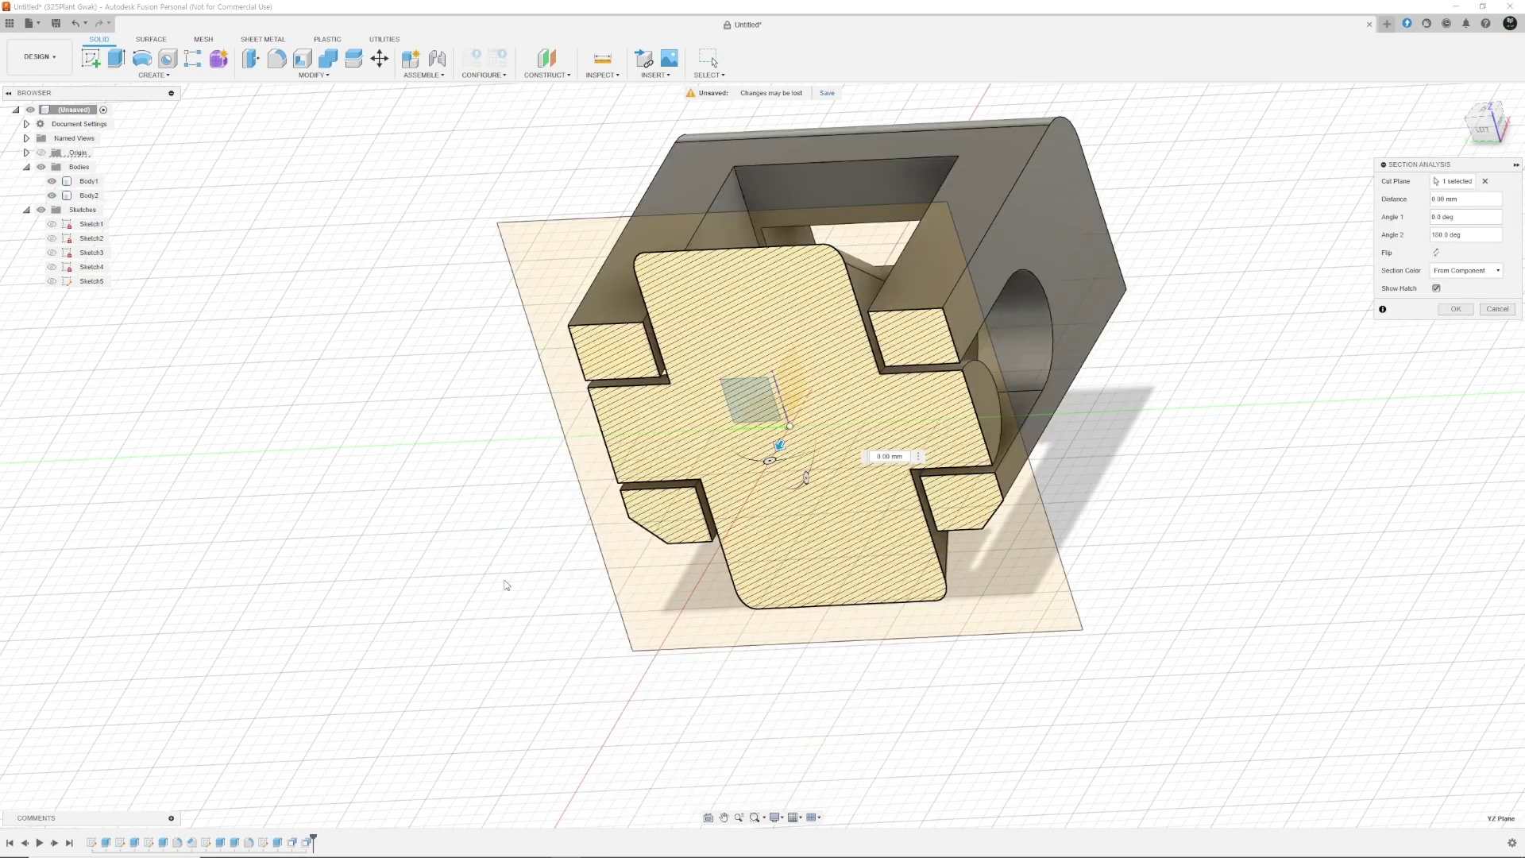
middle_click(544, 557)
middle_click_drag(544, 557, 661, 430)
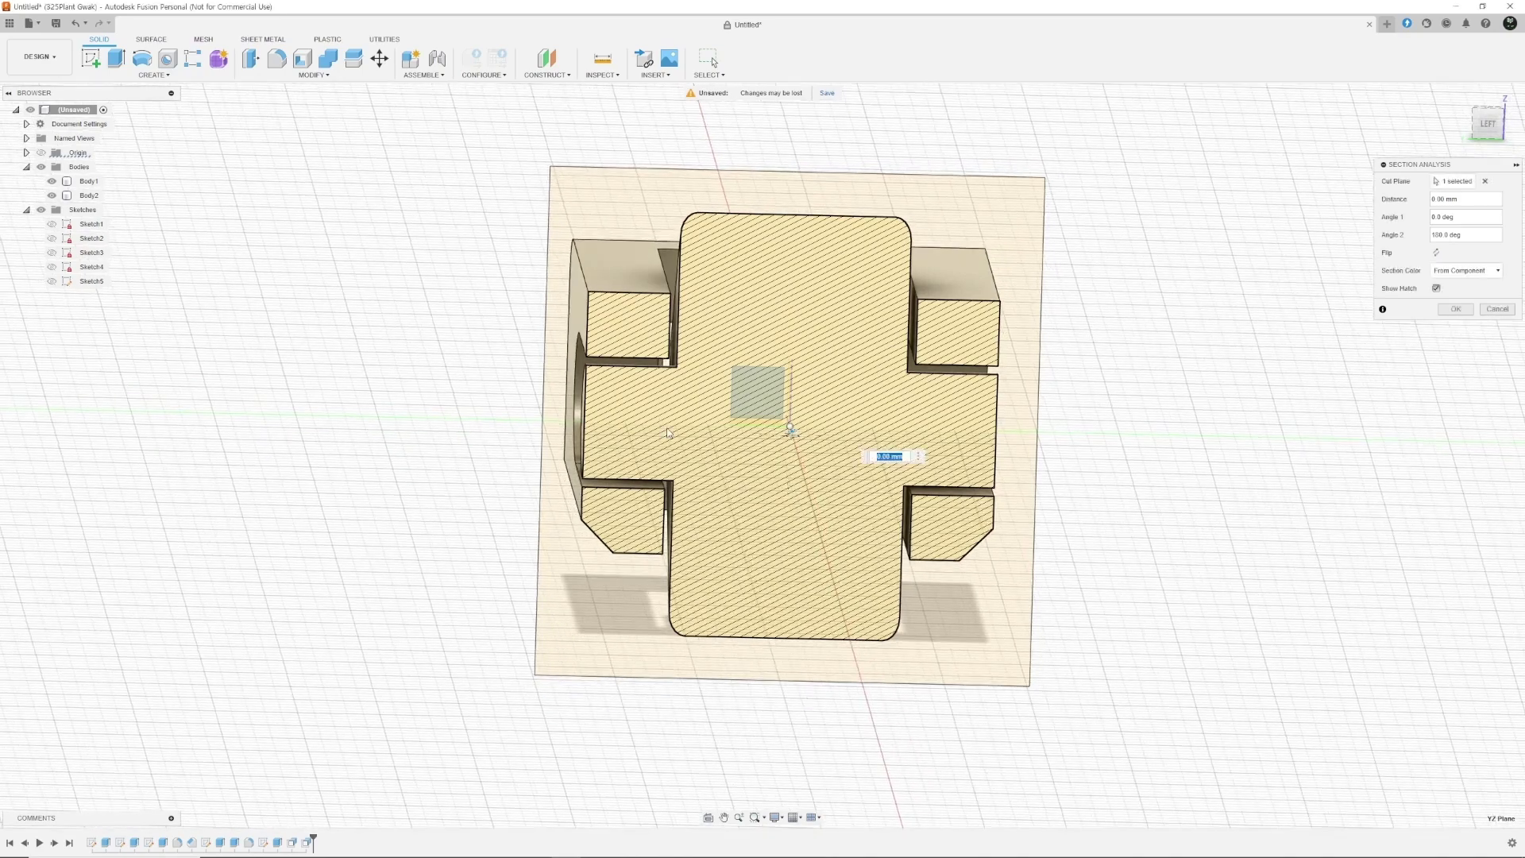
left_click(1482, 111)
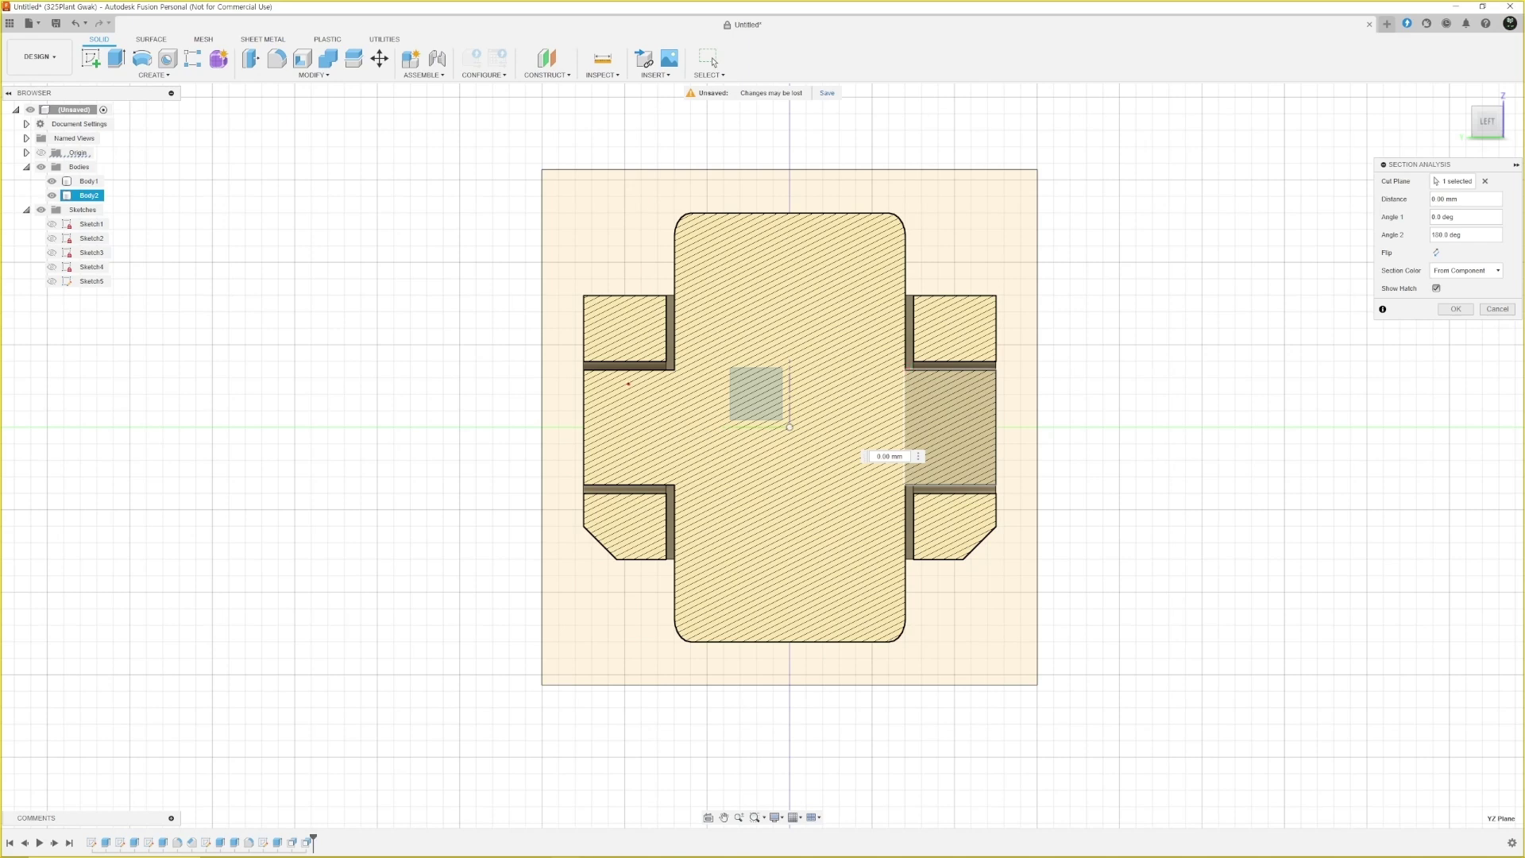
left_click_drag(593, 362, 640, 357)
left_click_drag(594, 484, 675, 482)
left_click_drag(933, 364, 977, 360)
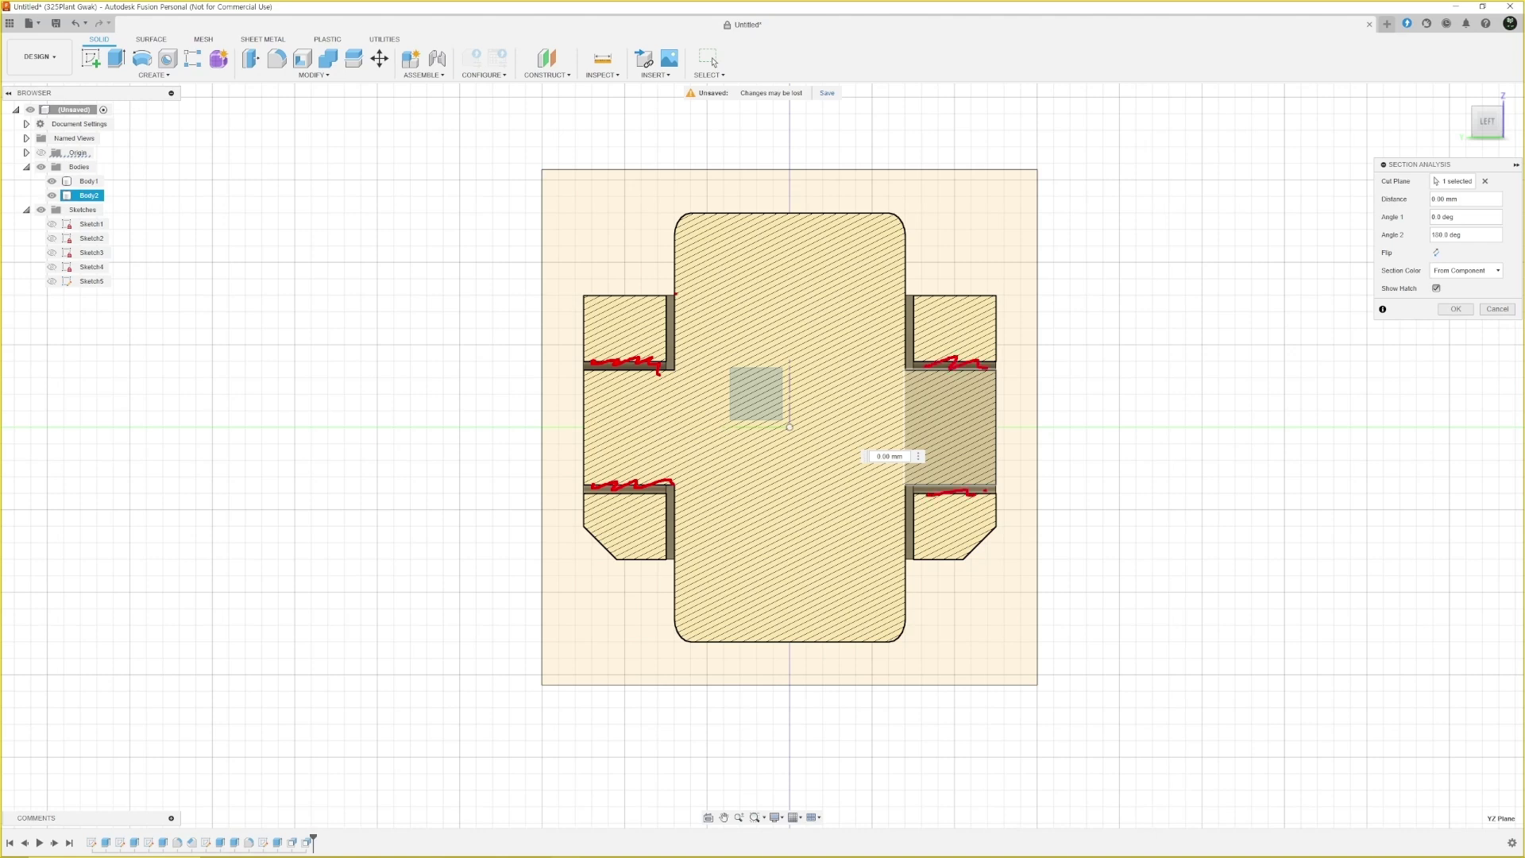
left_click_drag(675, 296, 669, 350)
left_click_drag(669, 495, 675, 542)
left_click_drag(907, 303, 908, 368)
left_click_drag(914, 521, 919, 547)
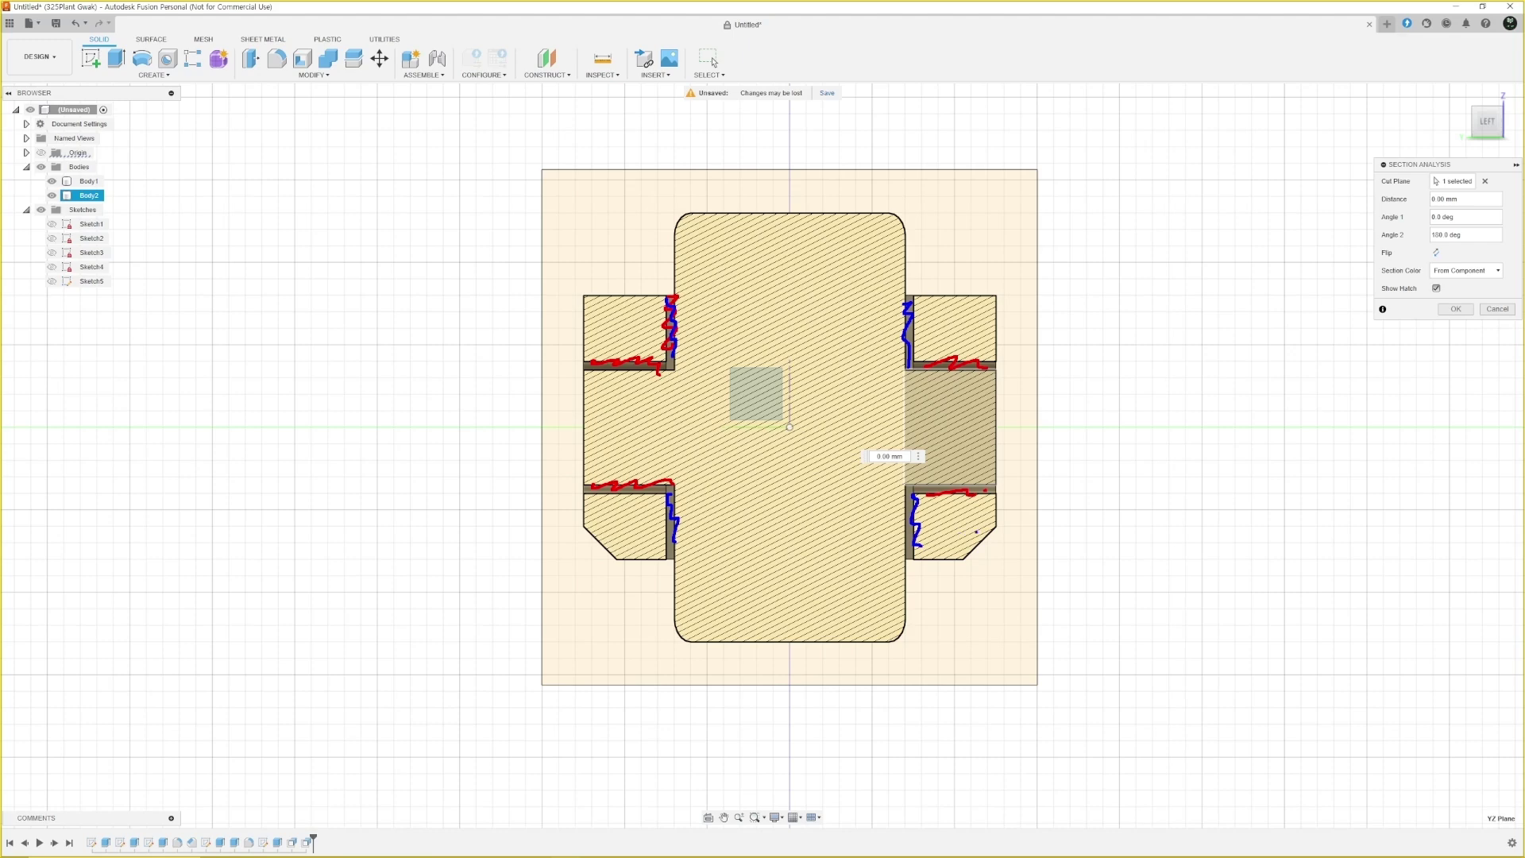
key("Escape")
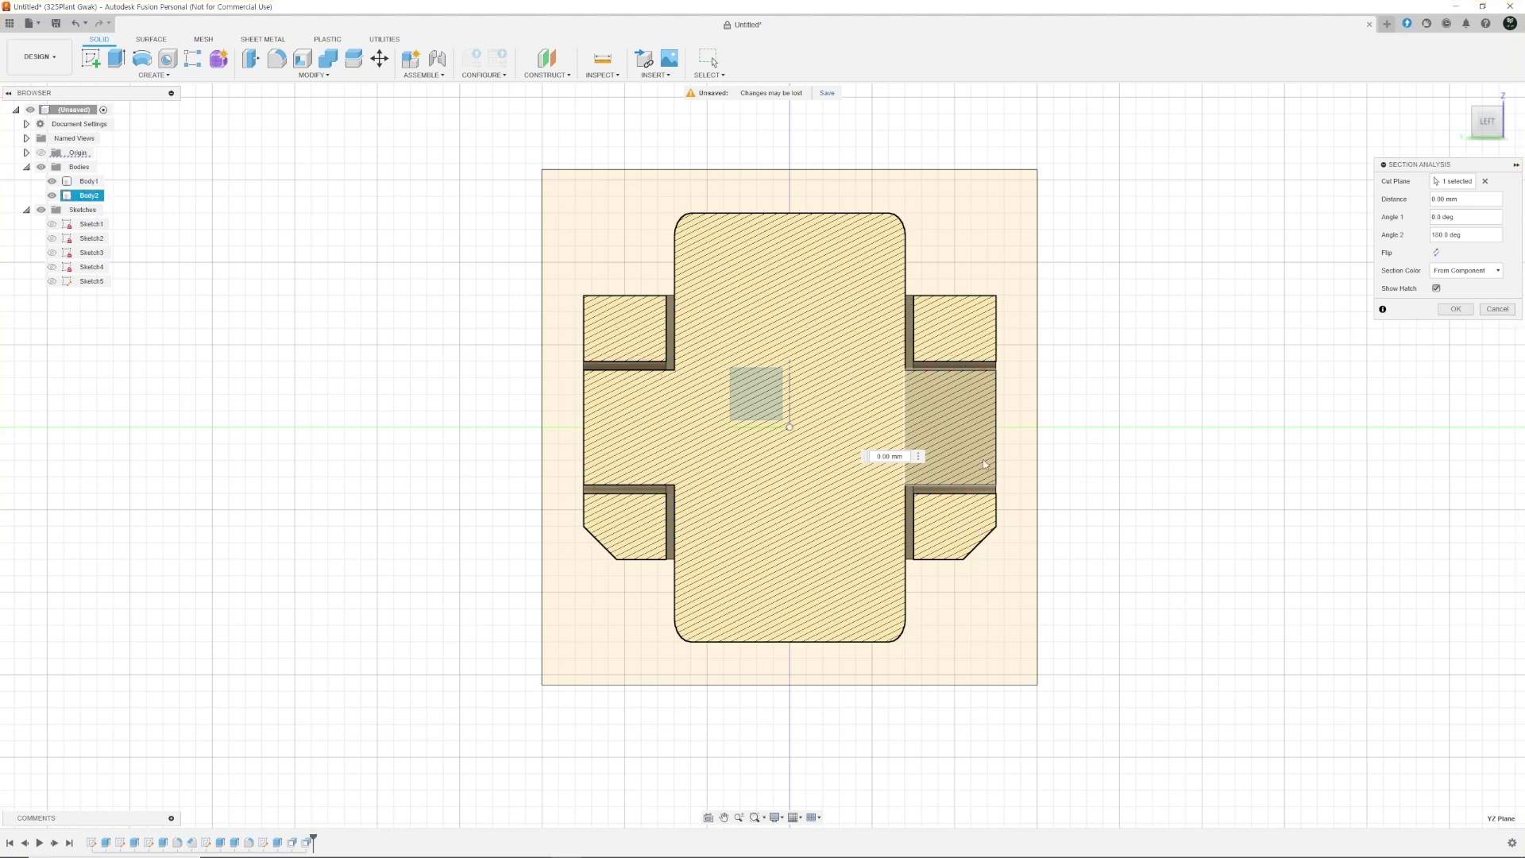
Cancel the section analysis and rotate Body2 by -90° about the pin axis with Move/Copy
key("Escape")
middle_click_drag(1132, 341, 645, 329, "shift")
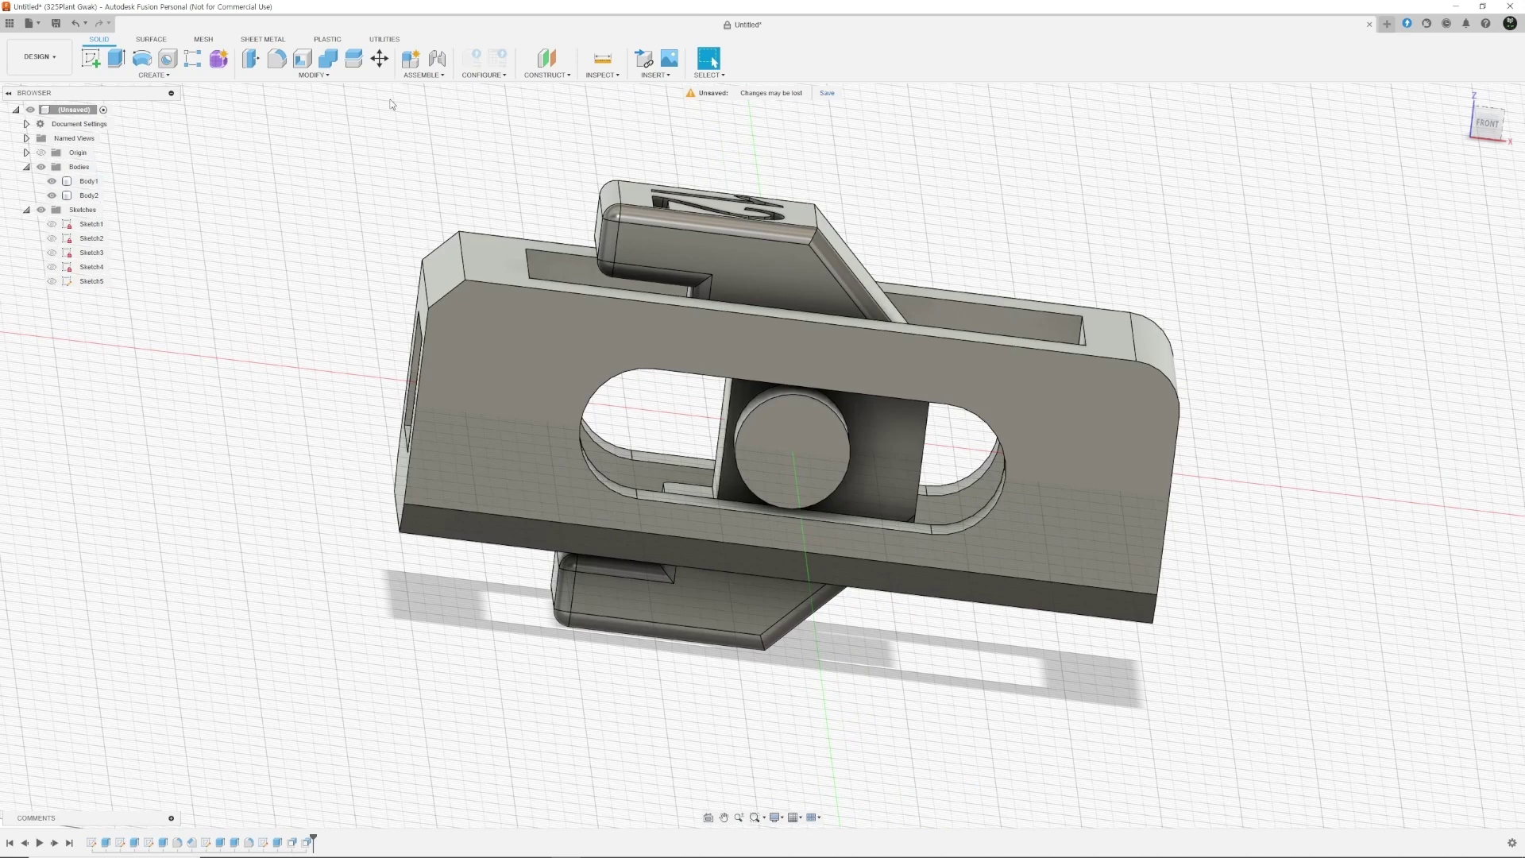
left_click(380, 58)
left_click(784, 474)
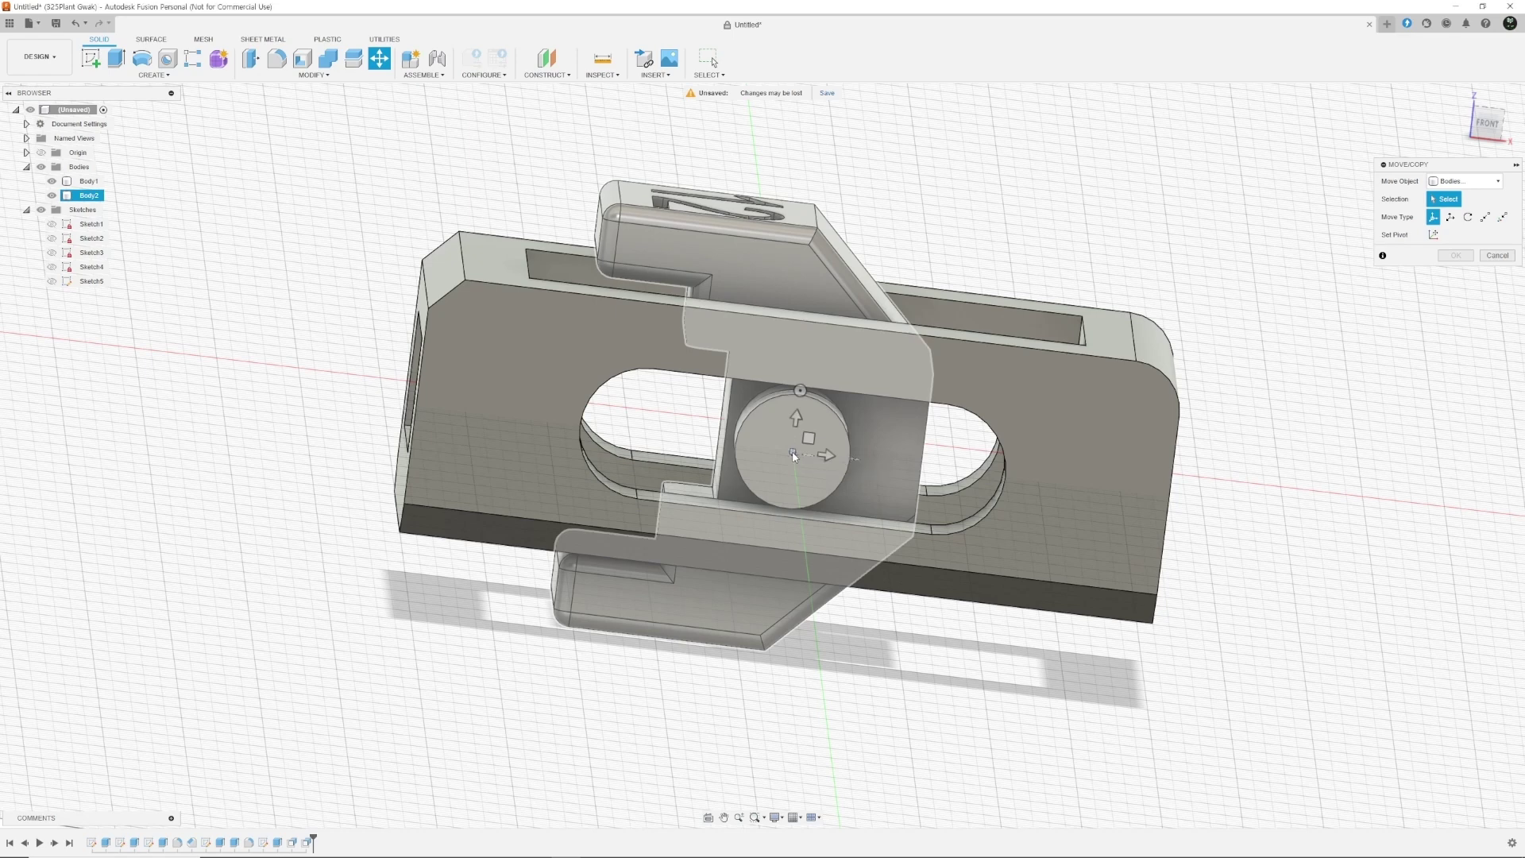
left_click(818, 488)
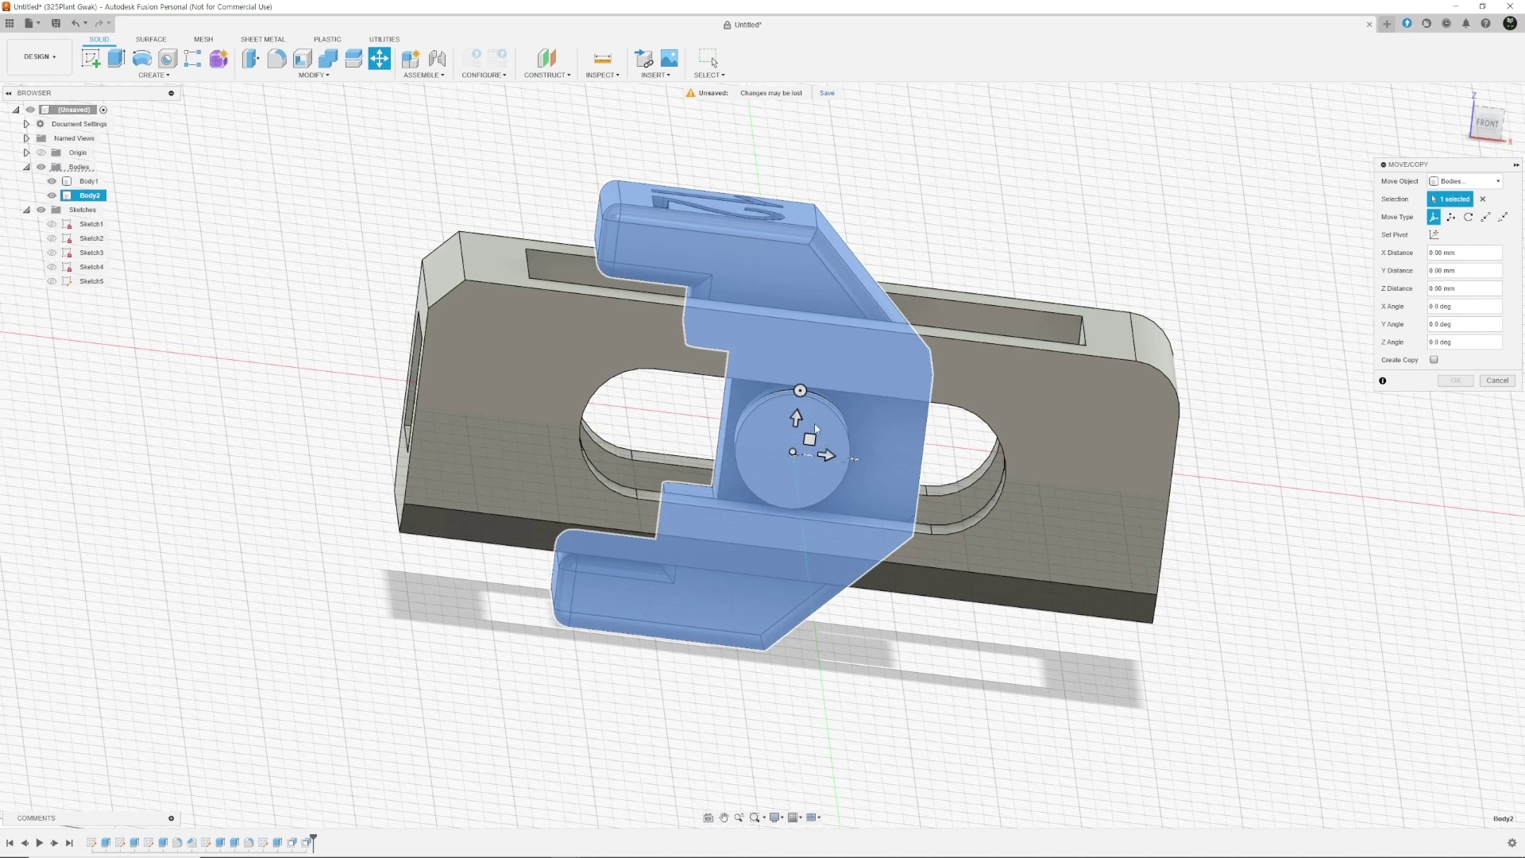
left_click_drag(800, 390, 847, 463)
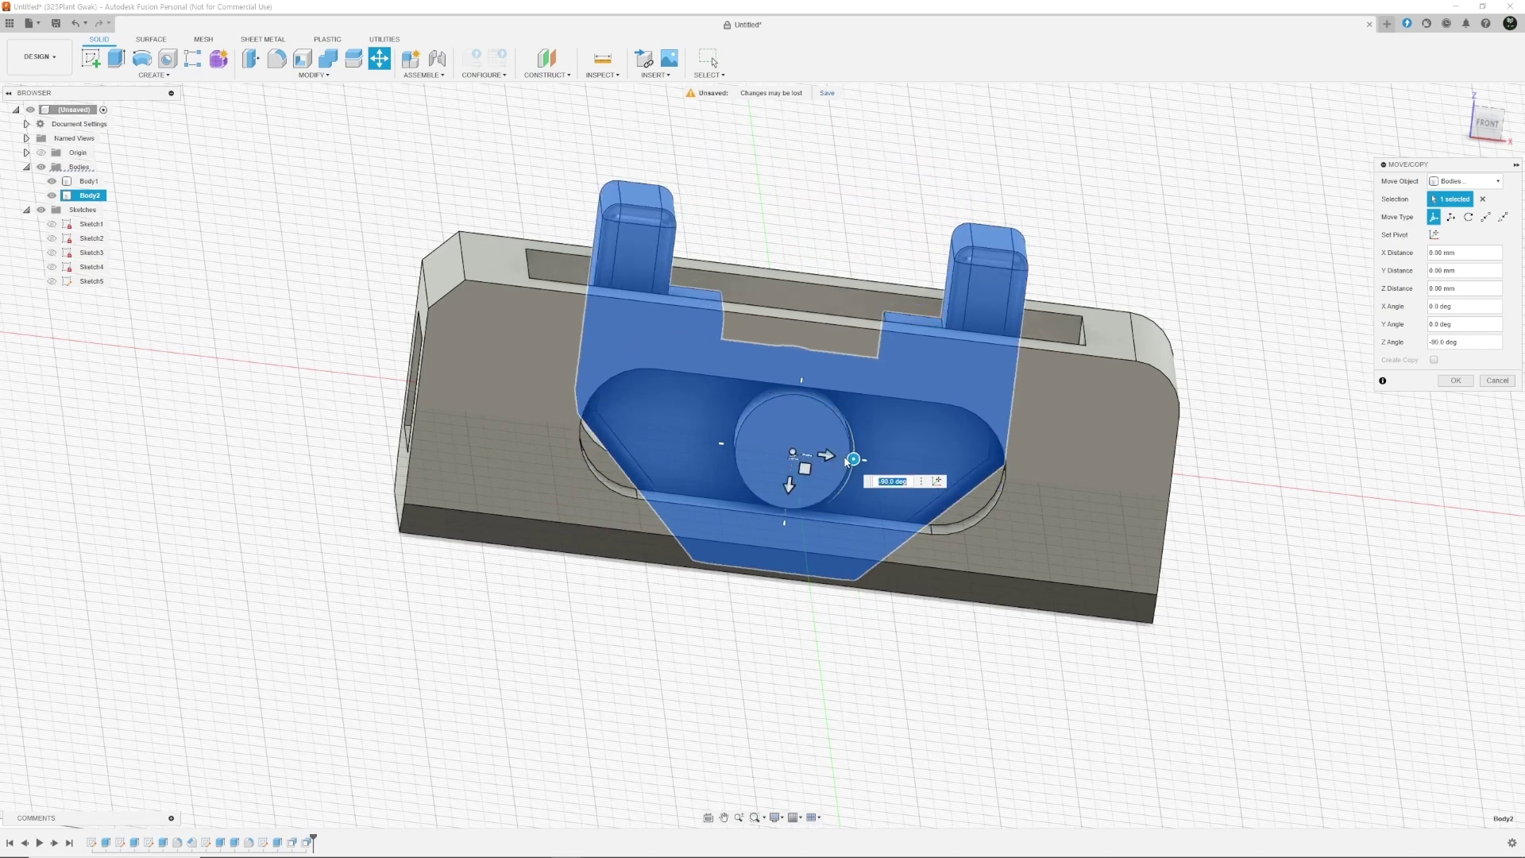
left_click(1455, 381)
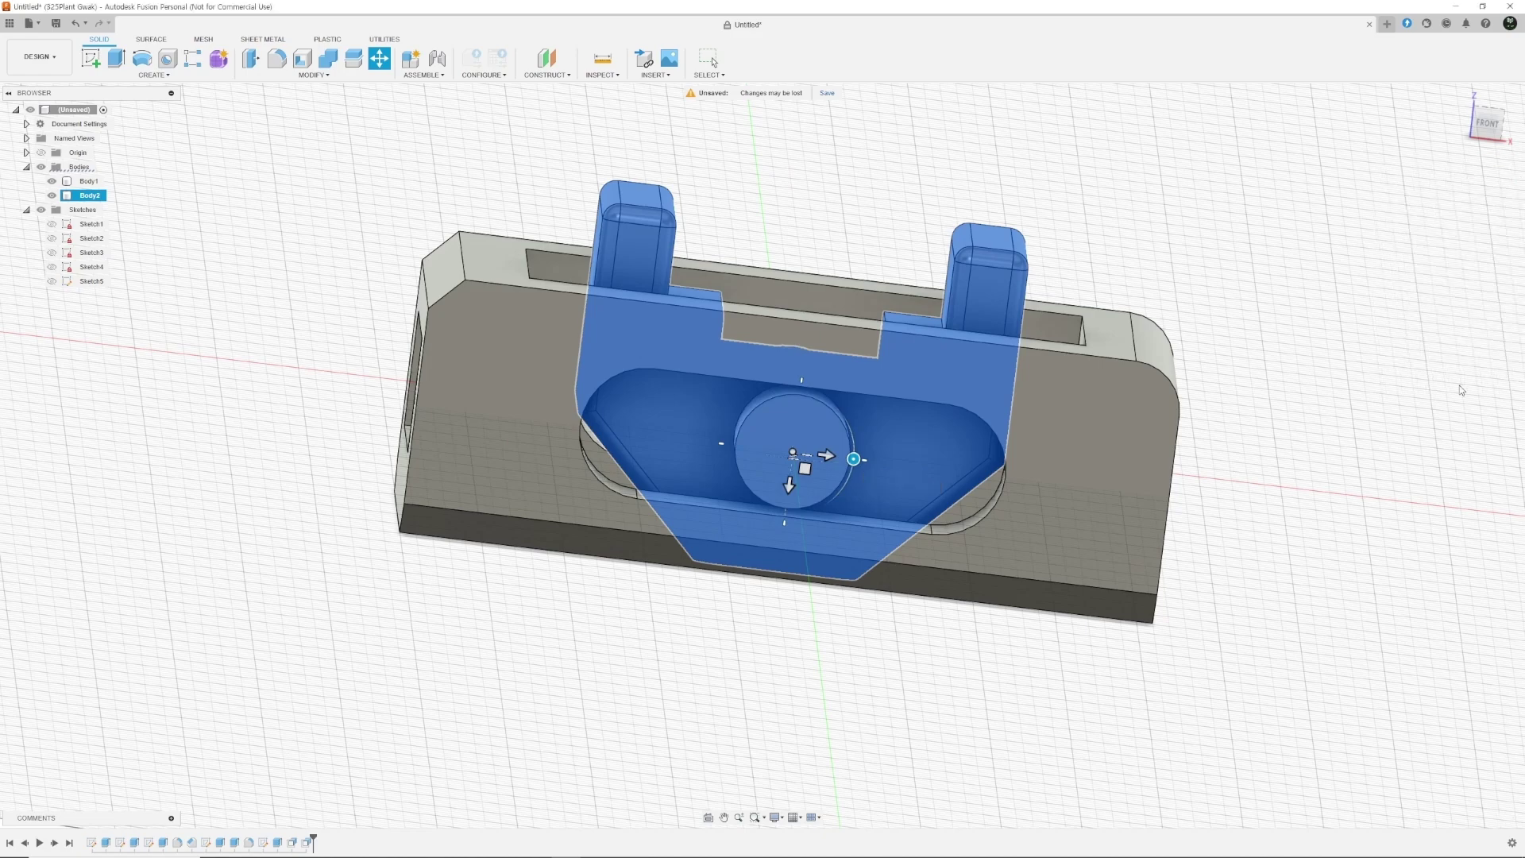
Create a section analysis on the XZ plane with the cut direction flipped and view it from the front
left_click(1486, 122)
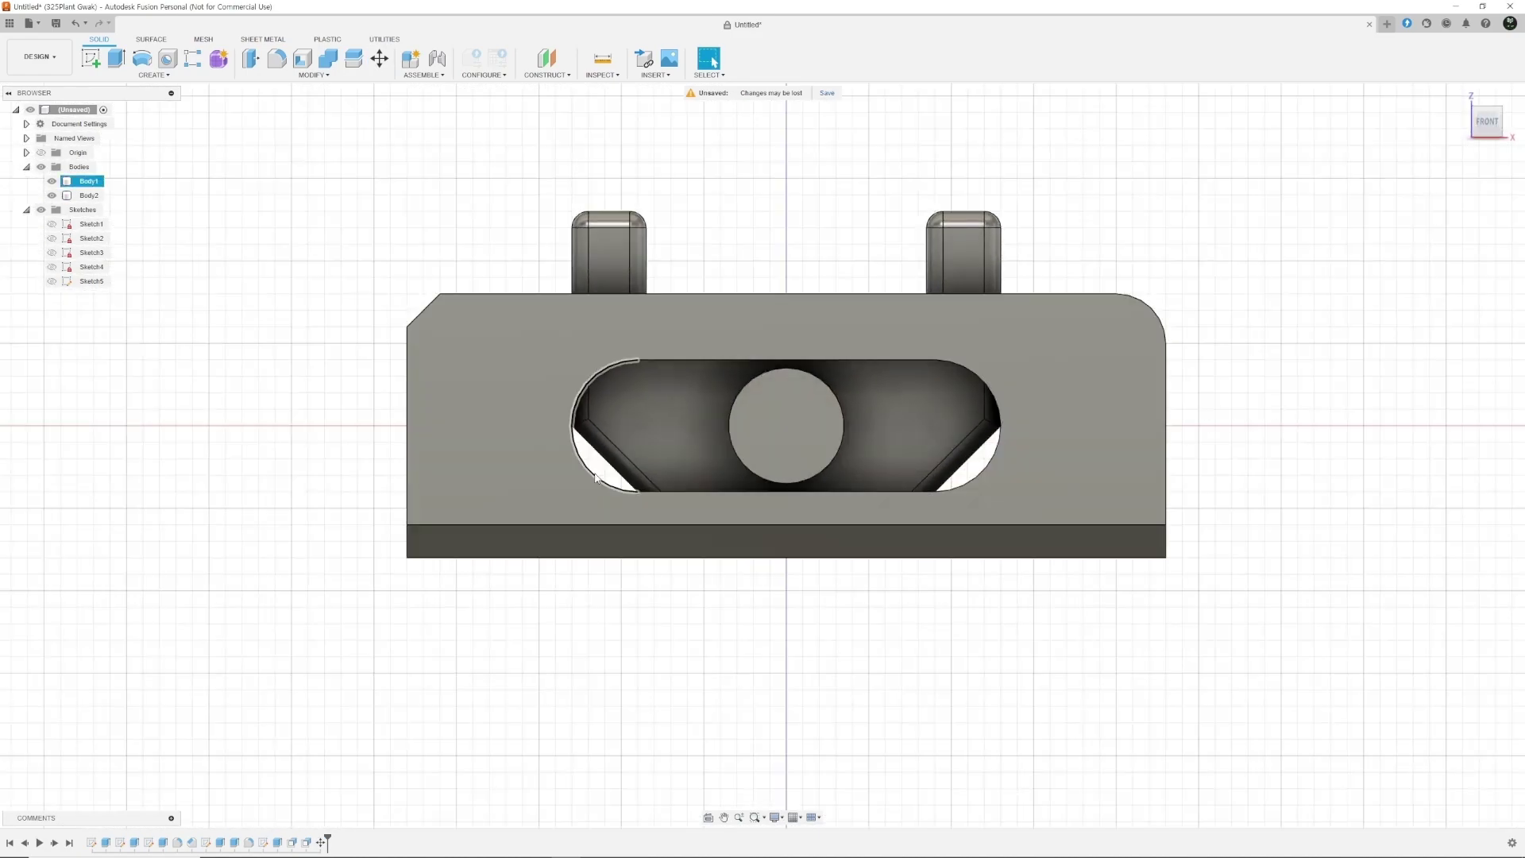
left_click(602, 74)
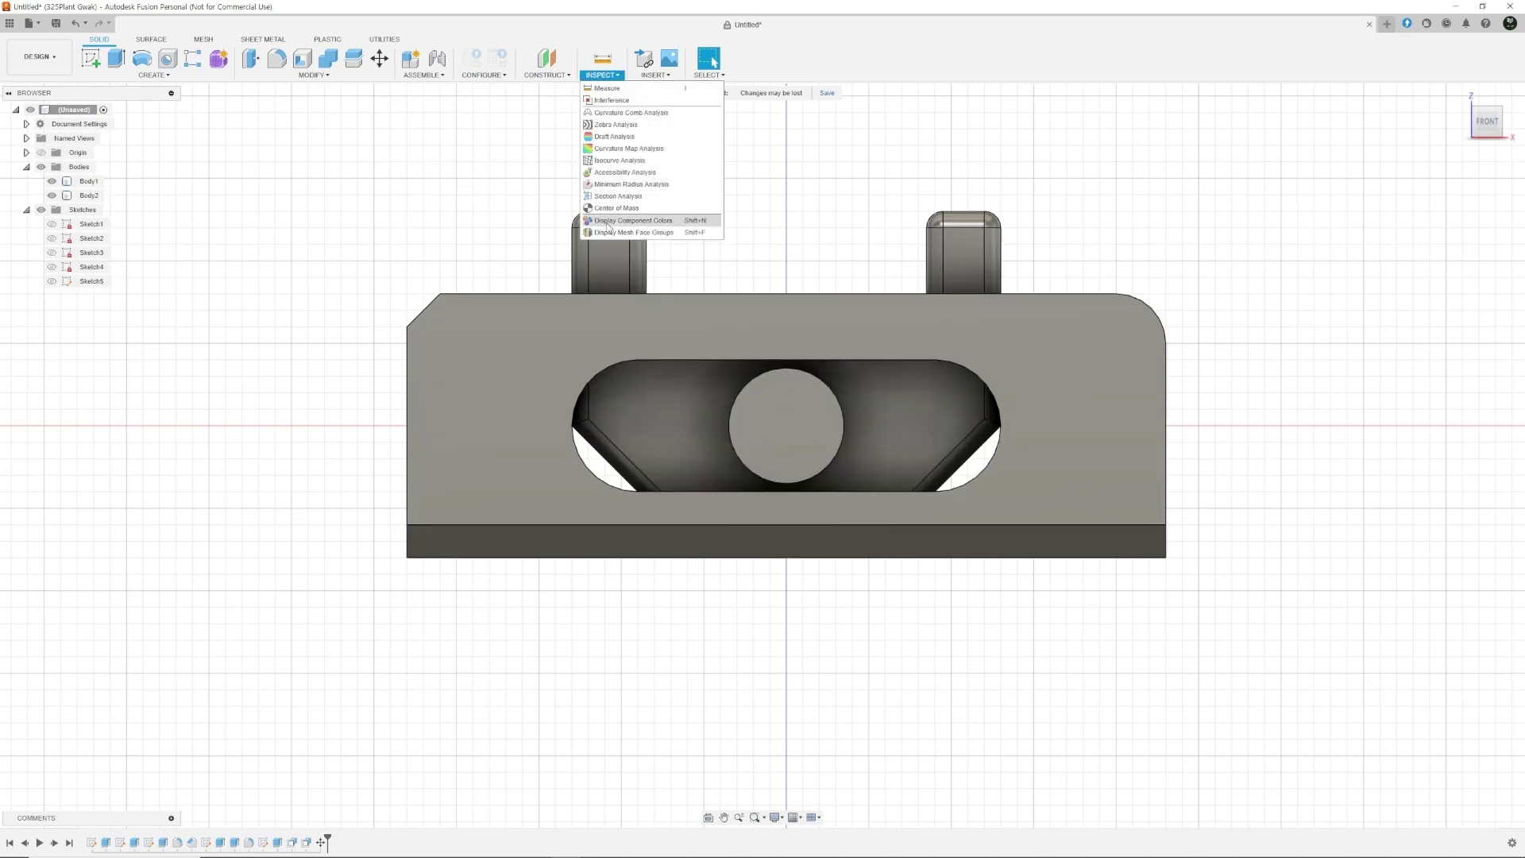
left_click(616, 198)
middle_click_drag(756, 225, 818, 389, "shift")
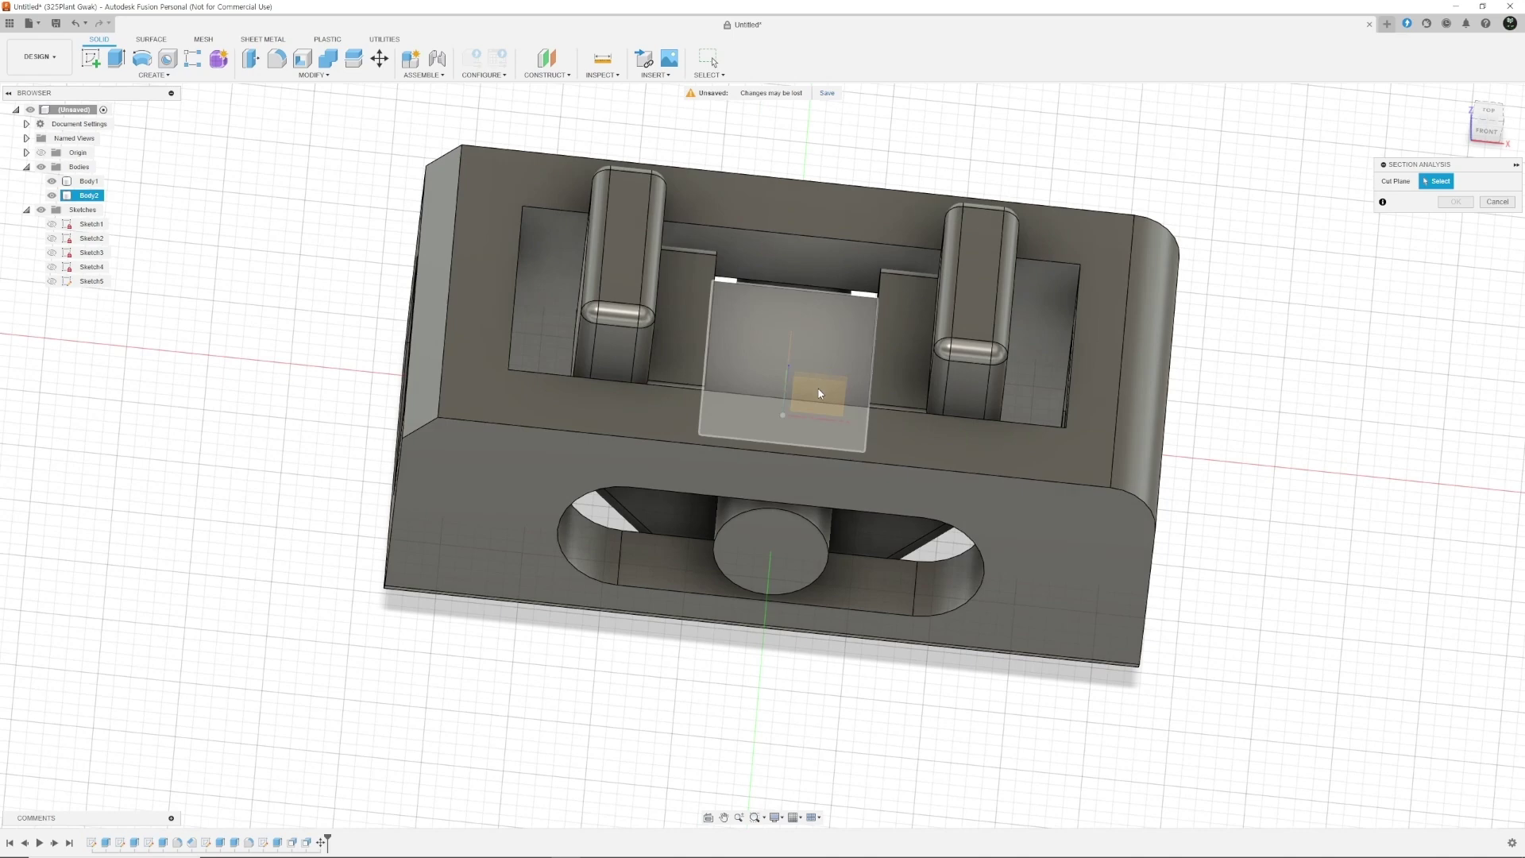
left_click(819, 392)
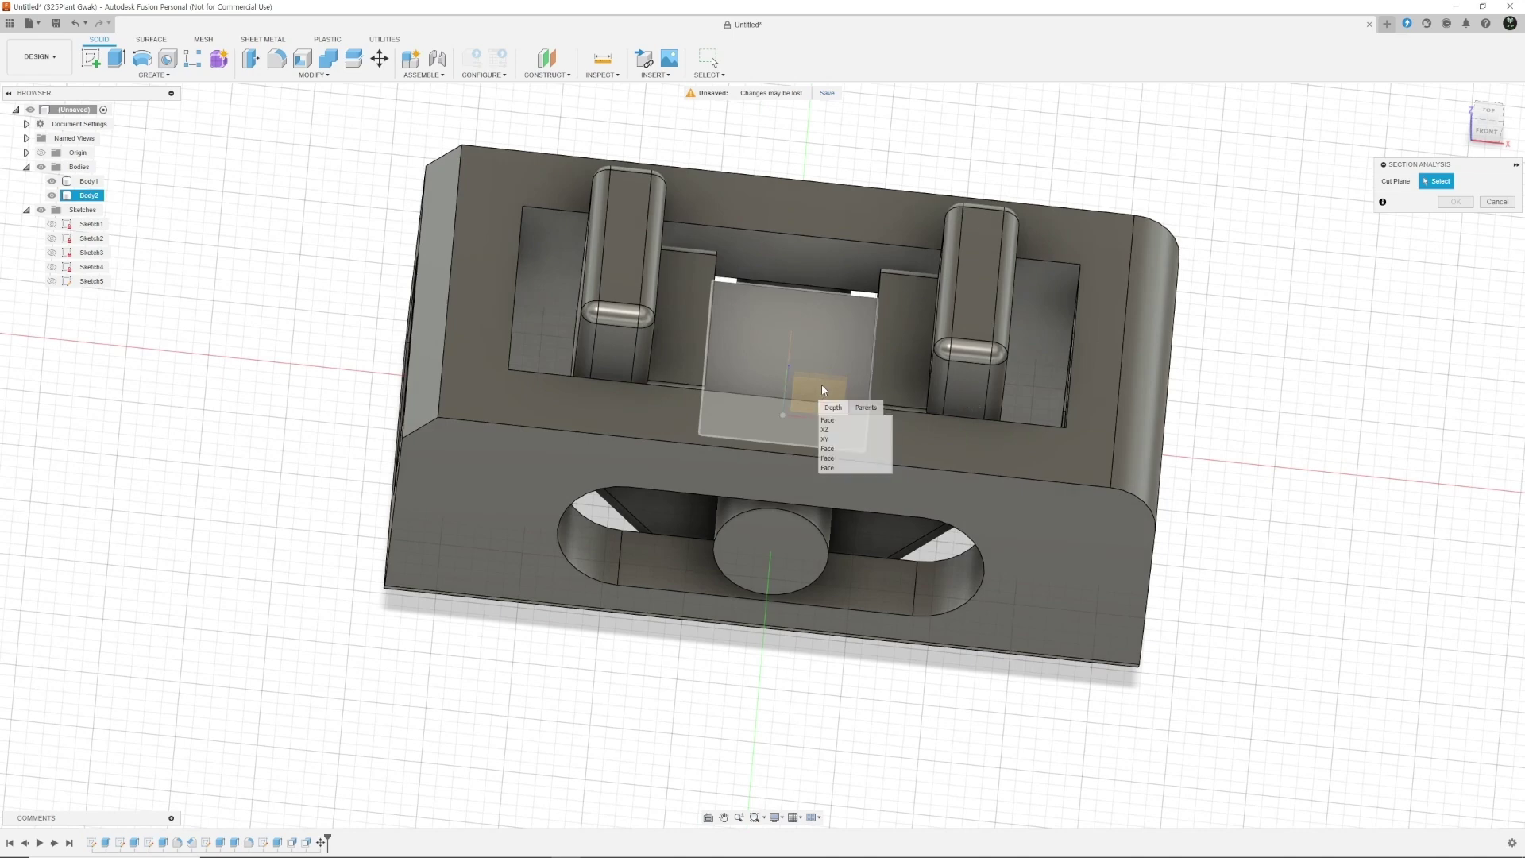
left_click(834, 430)
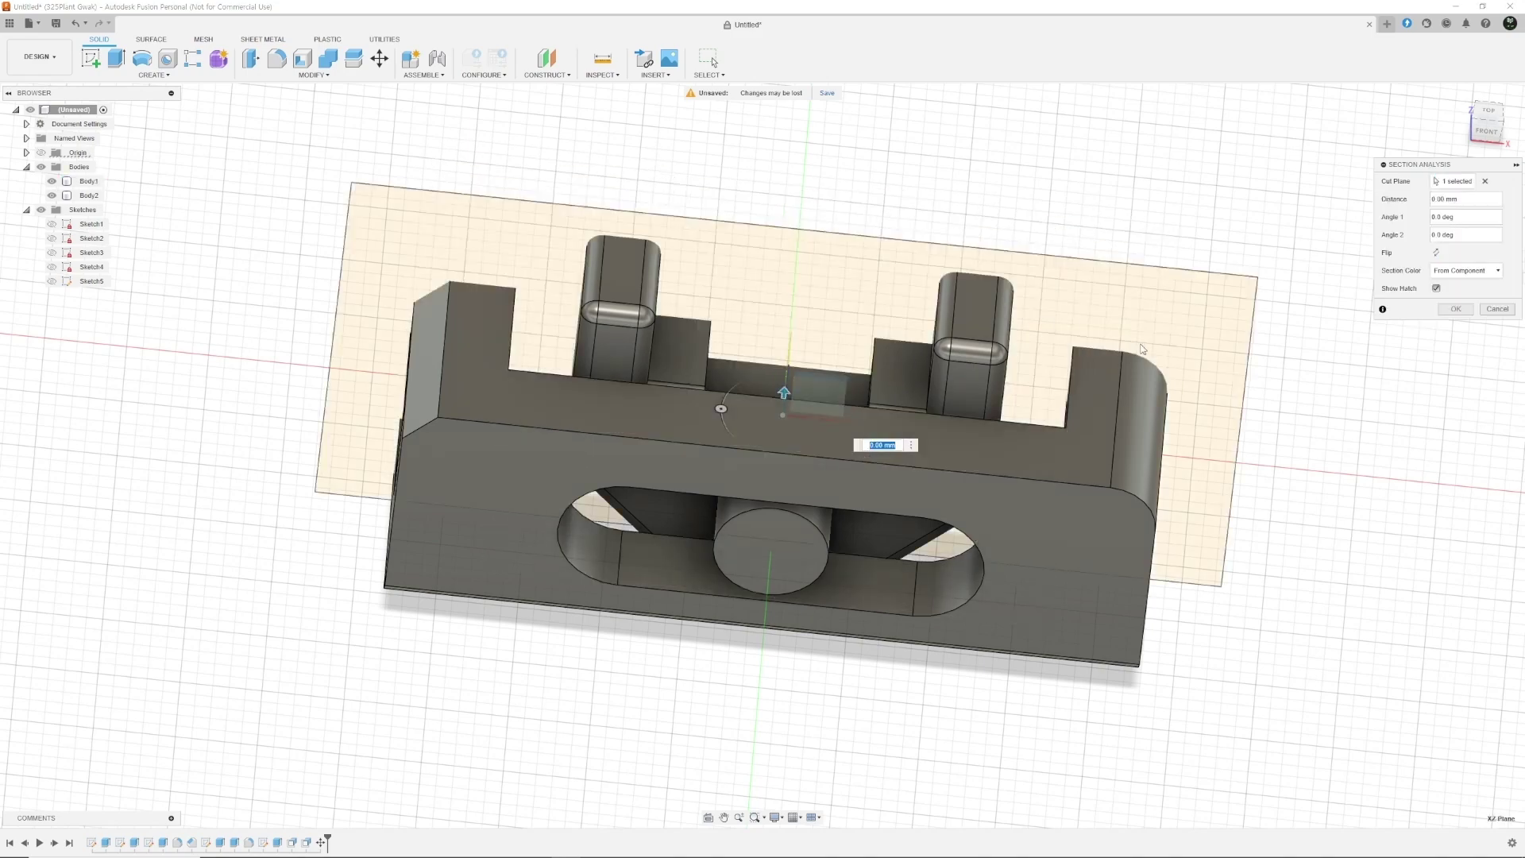
left_click(1436, 252)
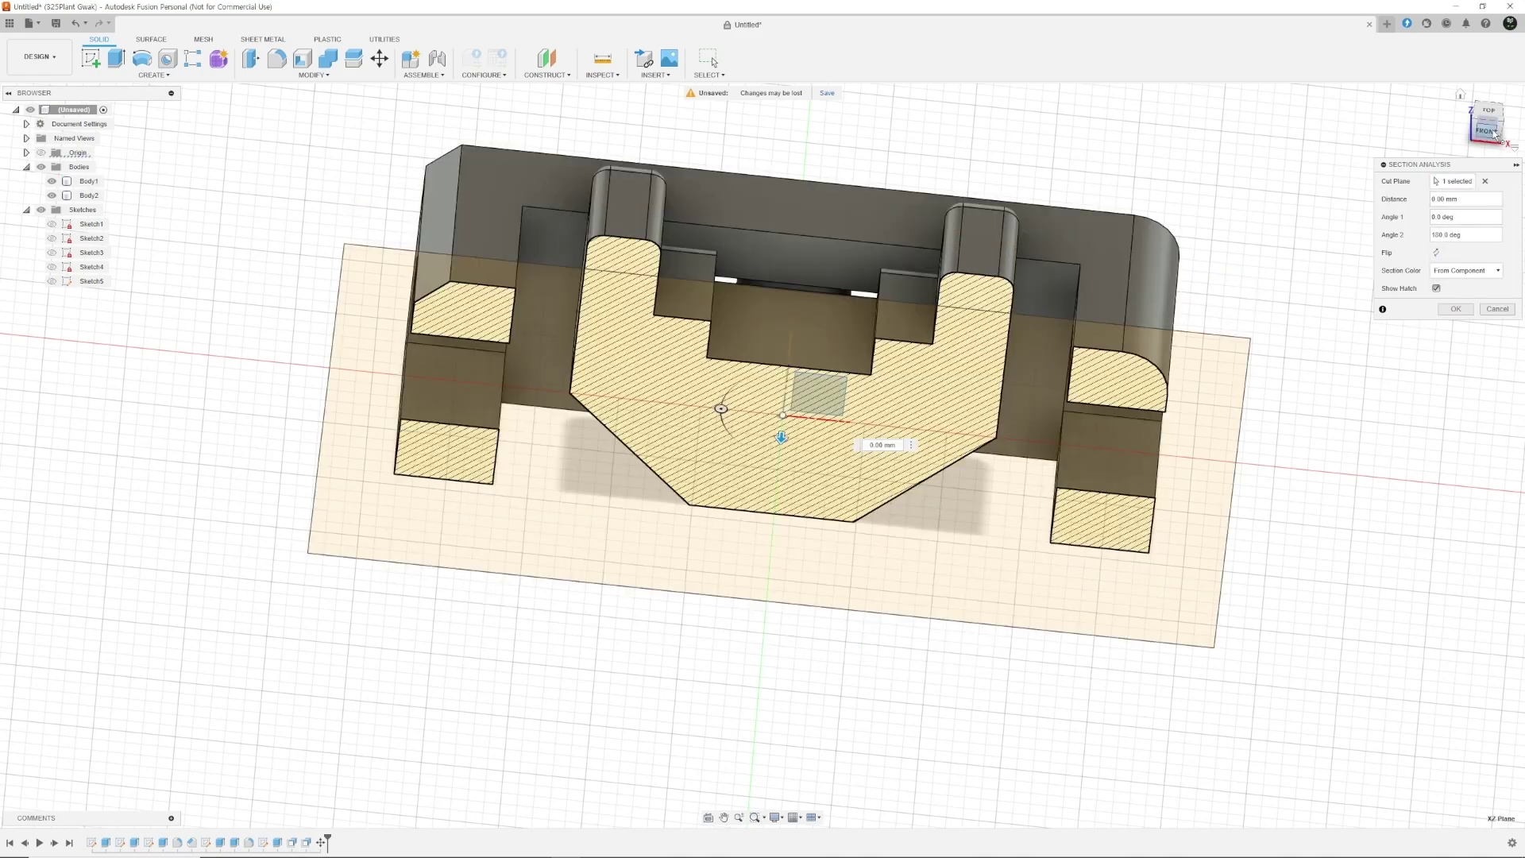
left_click(1489, 131)
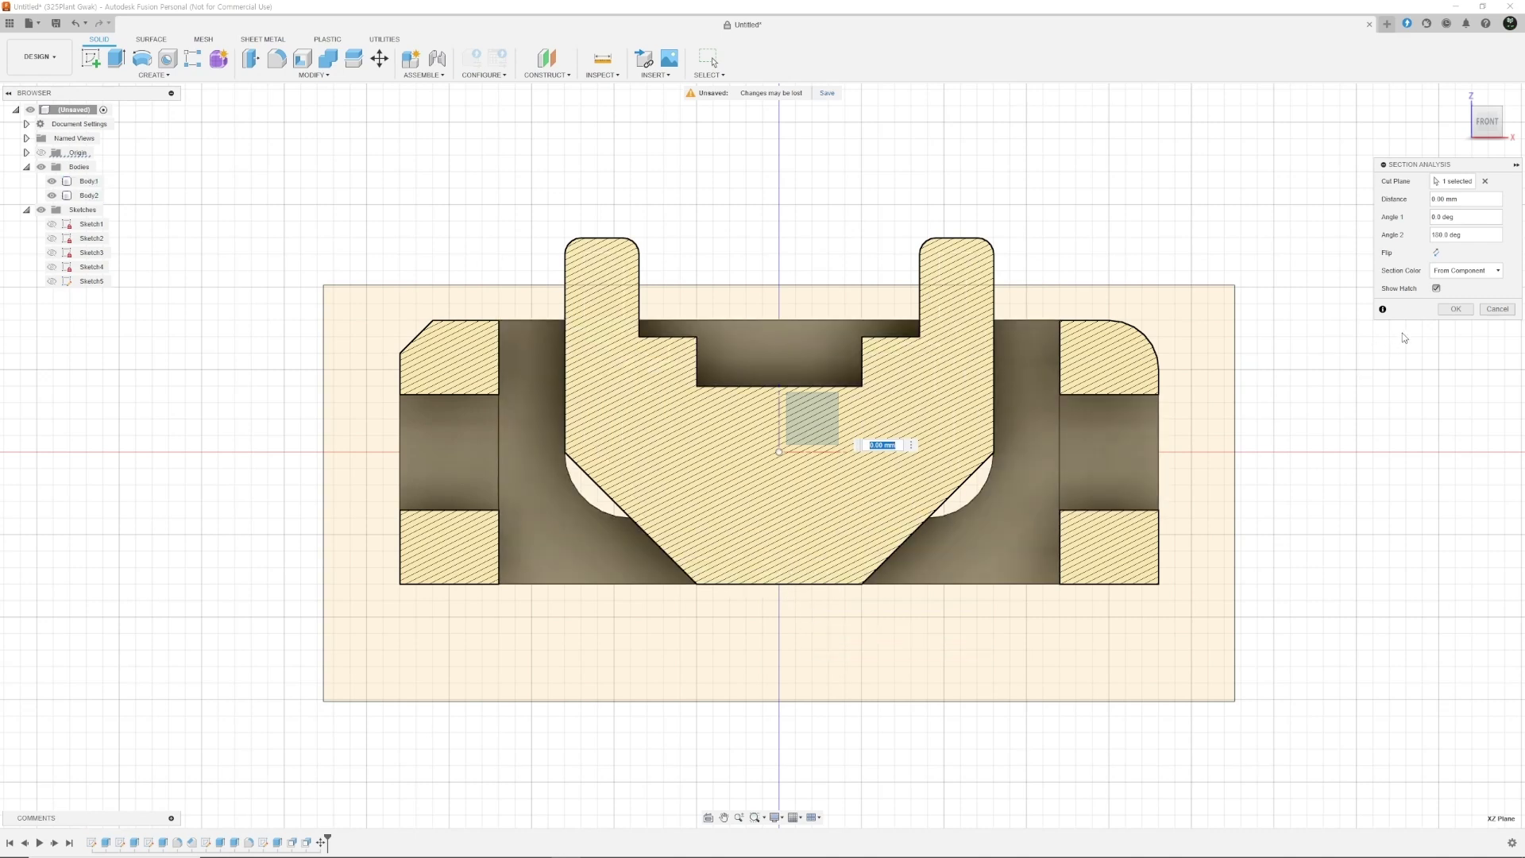
left_click(1455, 309)
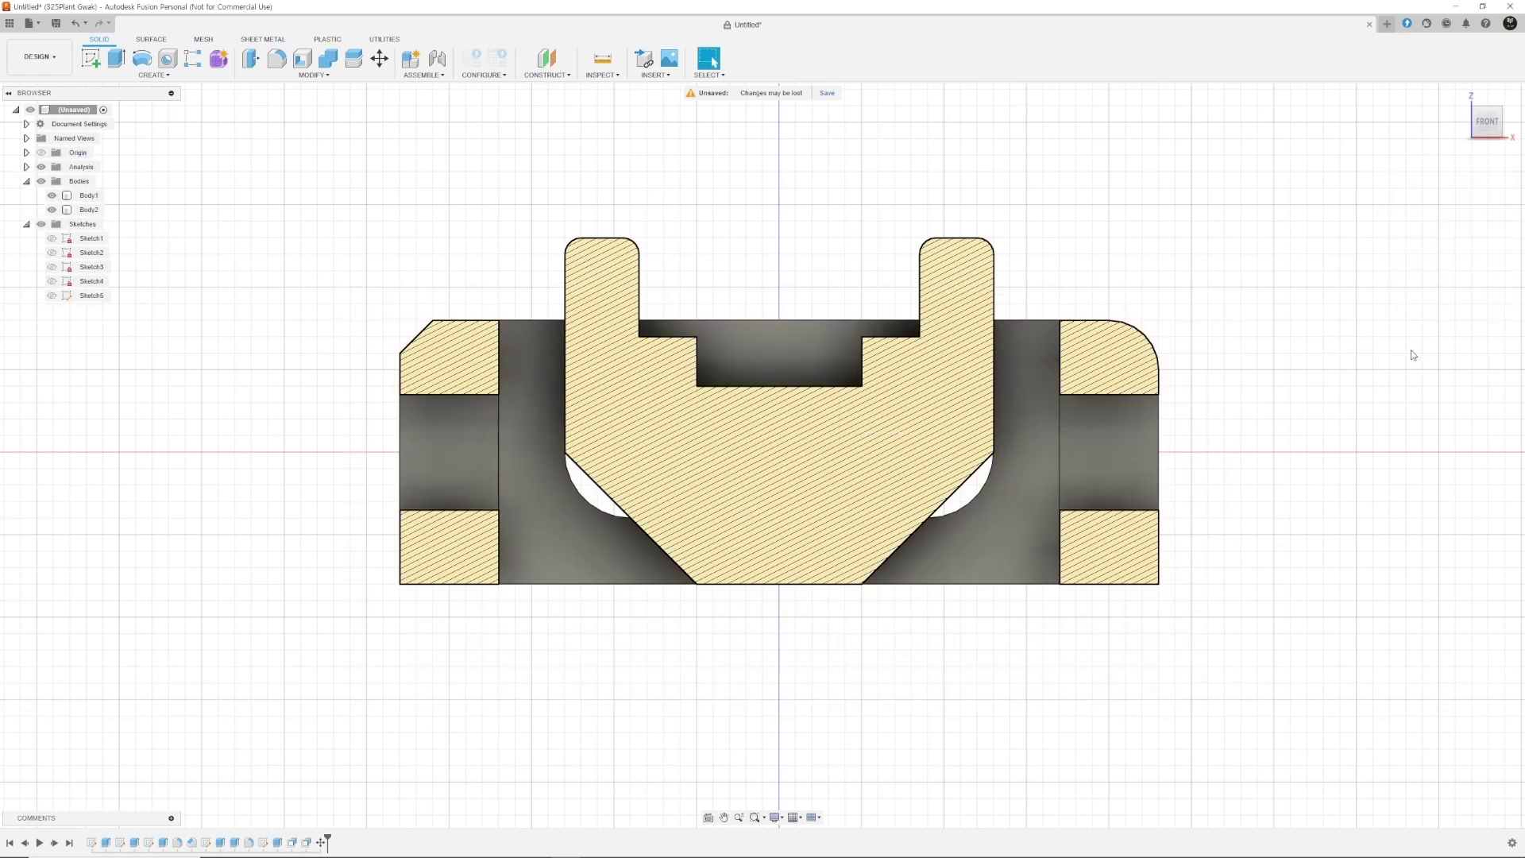